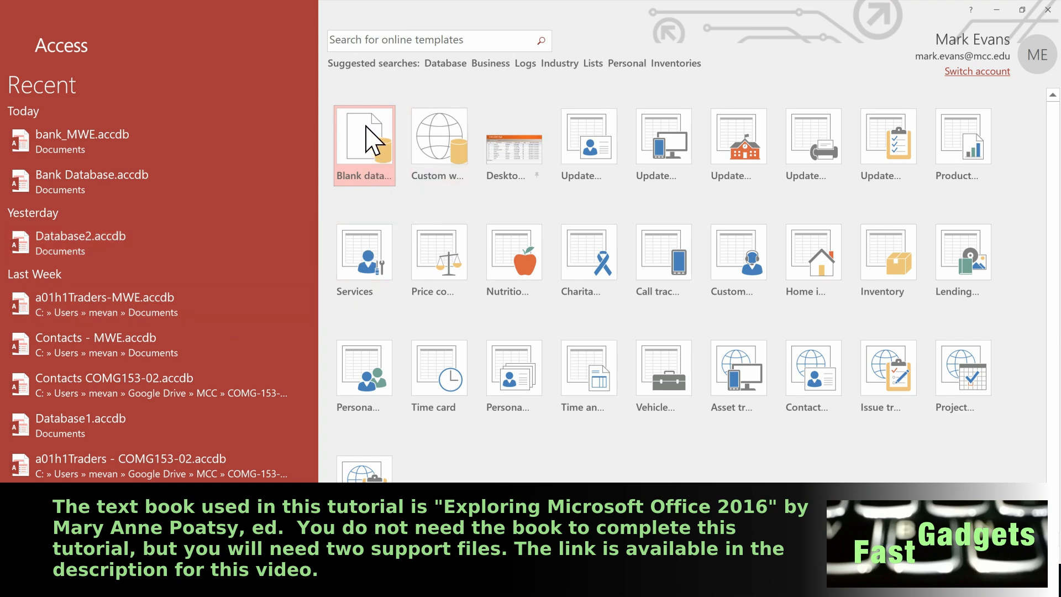
# - Create a blank desktop database named Bank COMG153-11 and widen the navigation pane so the table name is readable
pyautogui.click(360, 160)
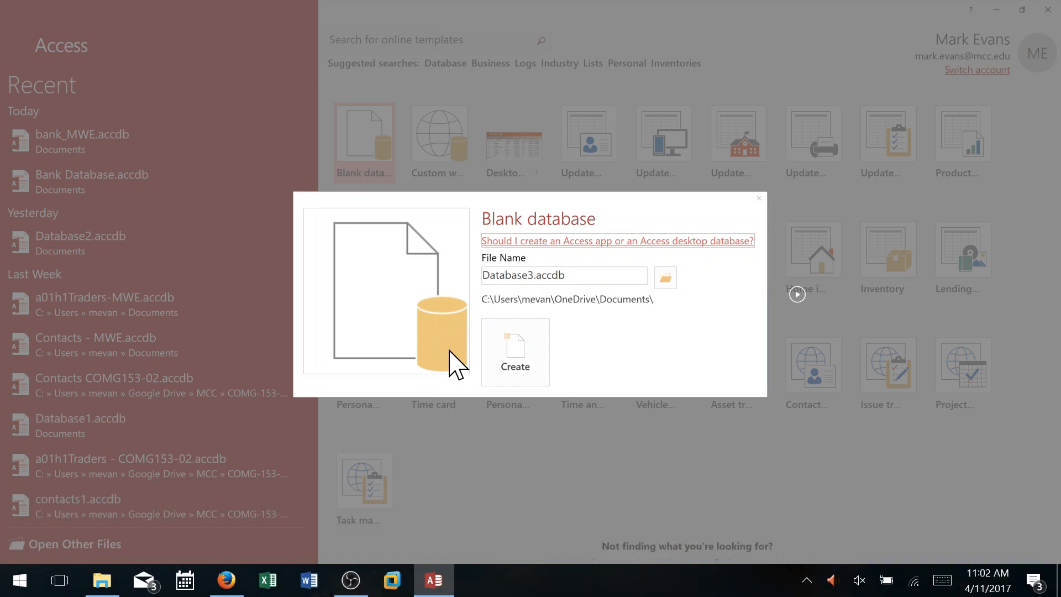
pyautogui.press('Tab')
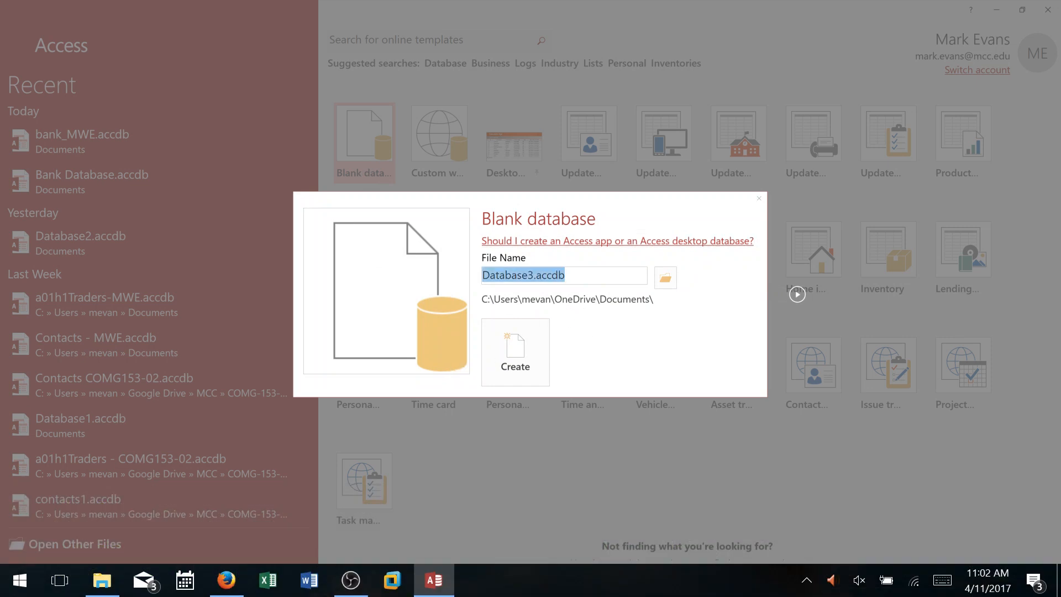
pyautogui.press('Right')
pyautogui.press('Left')
pyautogui.press('Left')
pyautogui.press('Left')
pyautogui.press('Left')
pyautogui.press('Left')
pyautogui.press('Left')
pyautogui.hotkey('shift', 'Home')
pyautogui.write('Bankd')
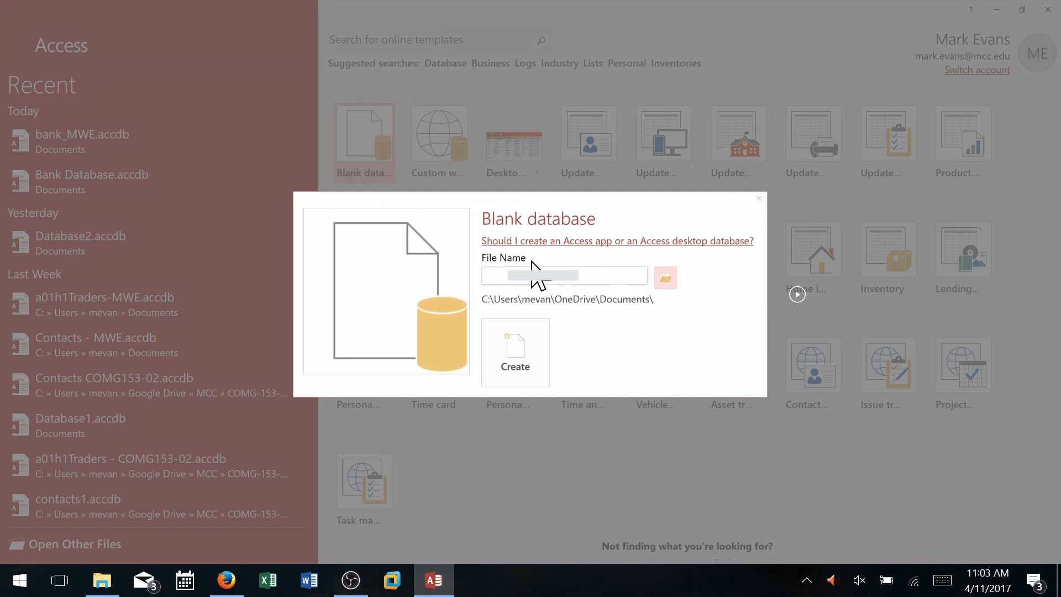
pyautogui.click(525, 362)
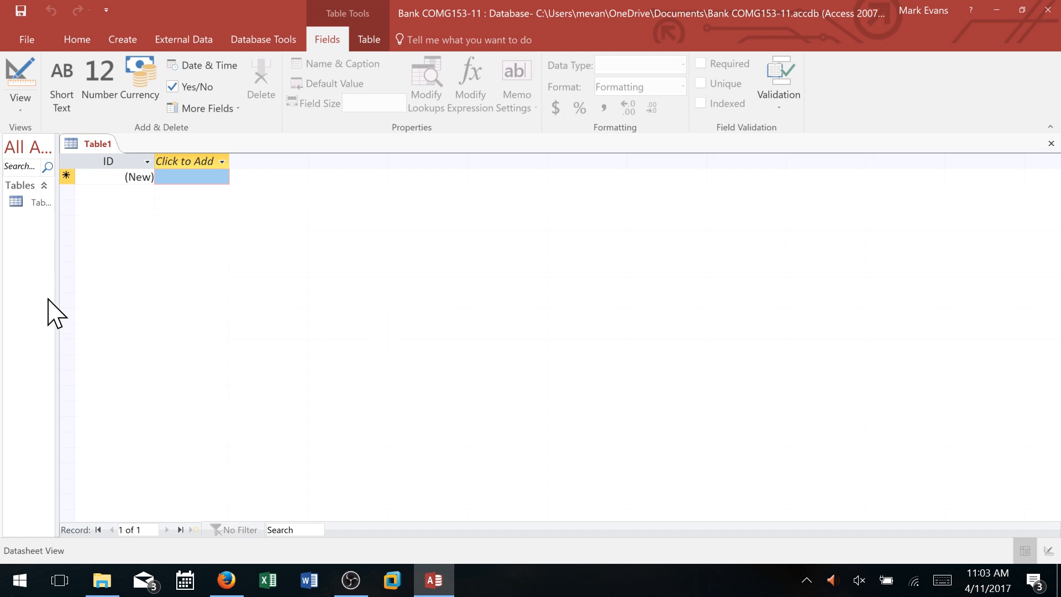
pyautogui.moveTo(54, 305); pyautogui.dragTo(116, 341)
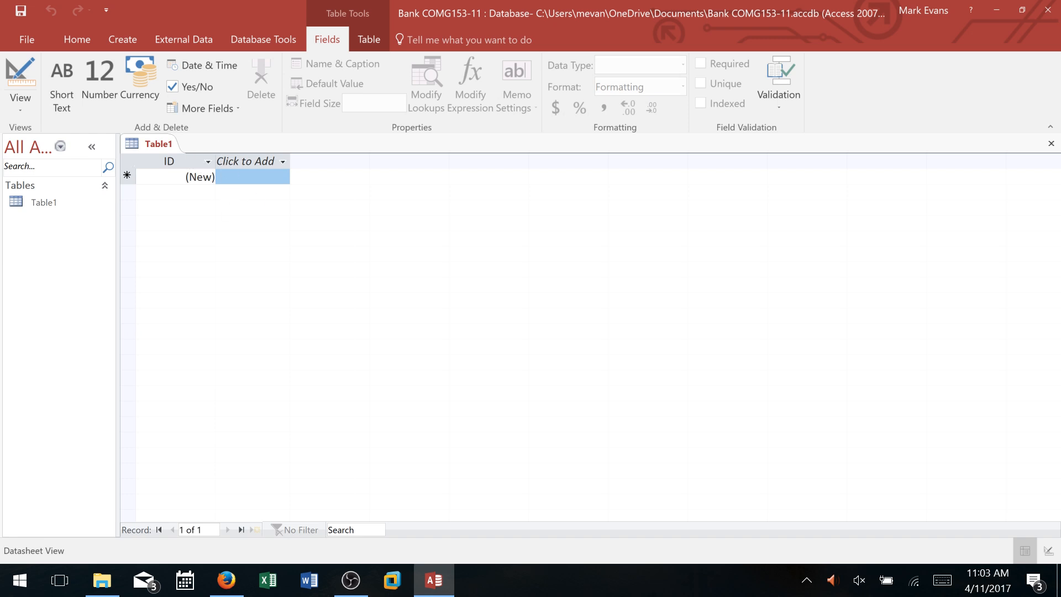
# - Add a Short Text field named BranchID after the ID field in Table1
pyautogui.click(283, 162)
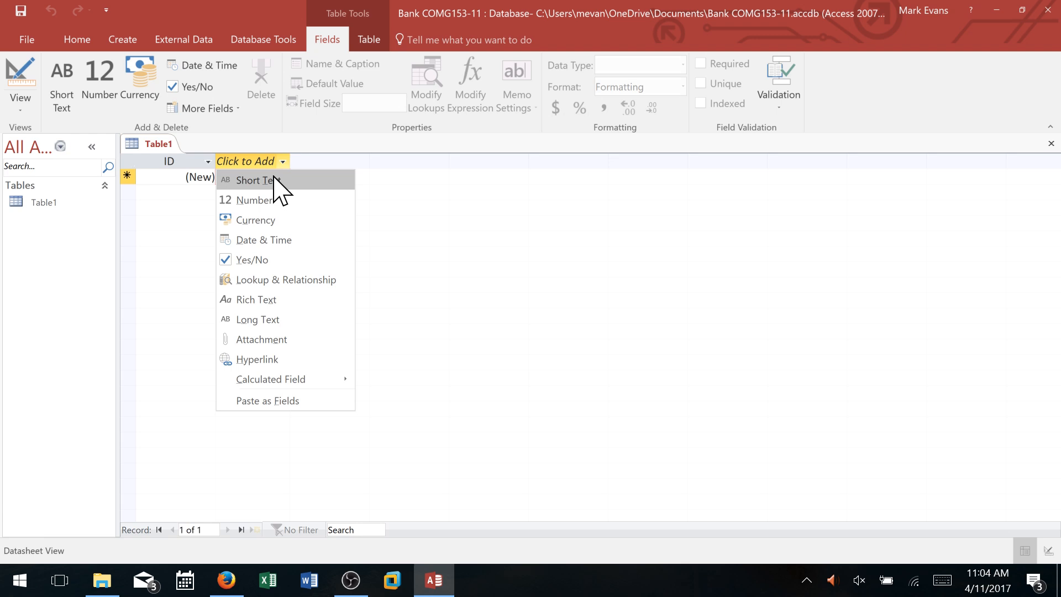
pyautogui.click(274, 180)
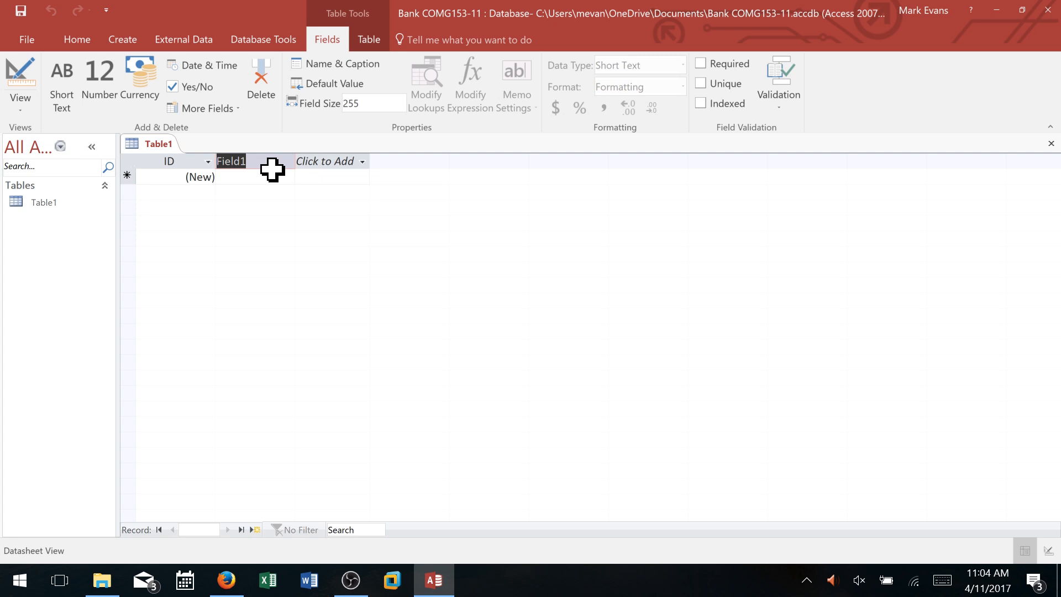
pyautogui.write('Branch')
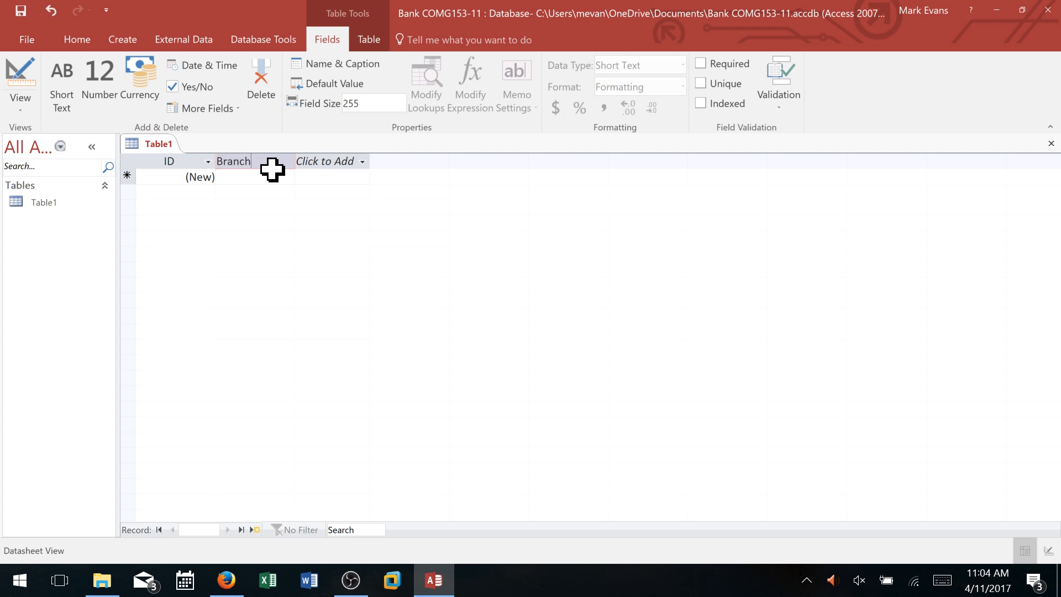
pyautogui.write('ID')
# - Add two more Short Text fields to Table1, named Manager and Location
pyautogui.click(363, 162)
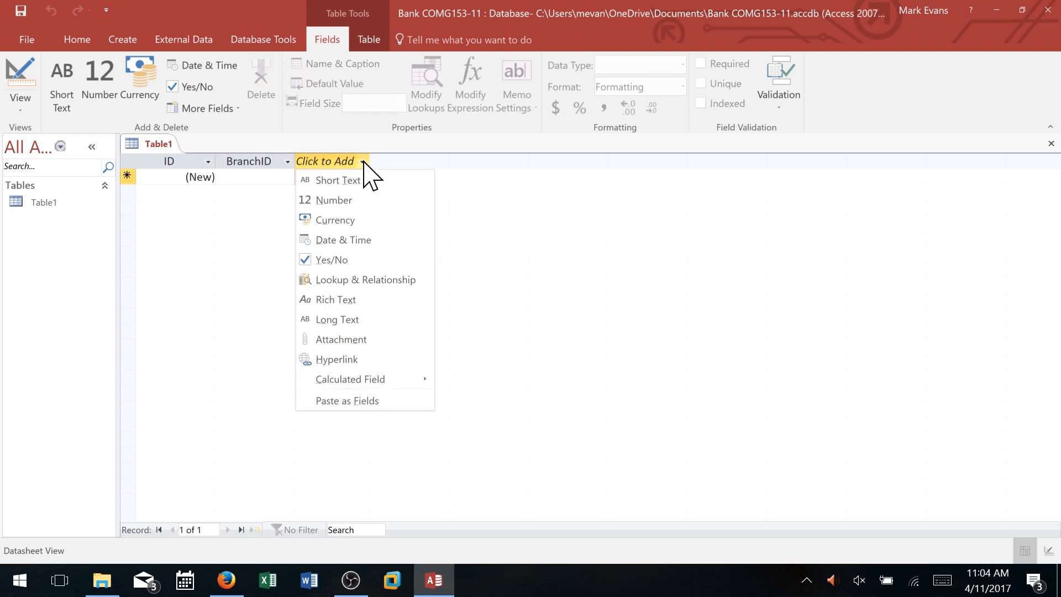
pyautogui.click(337, 188)
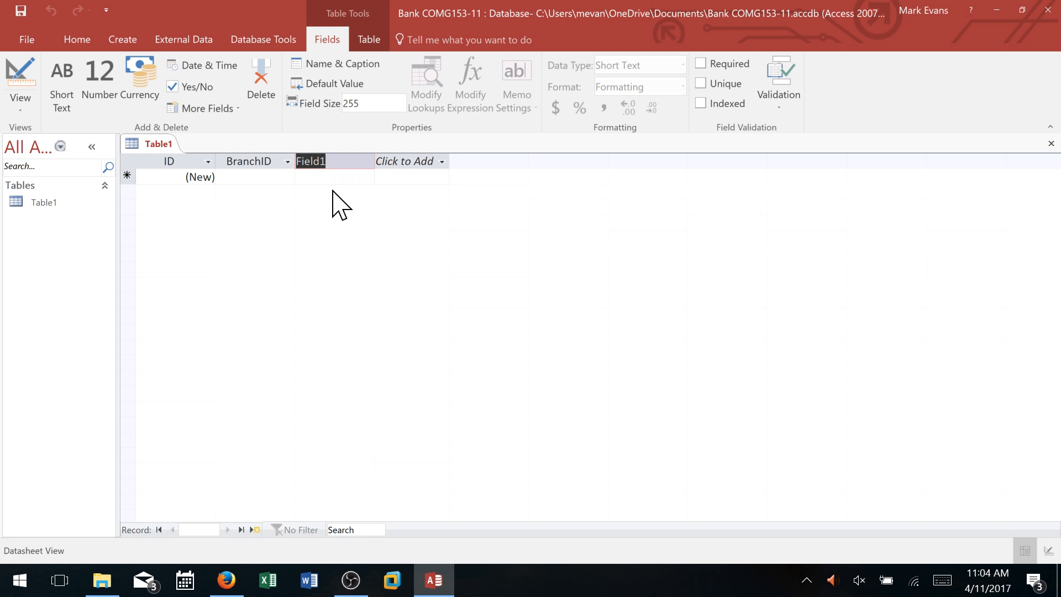
pyautogui.write('Manager')
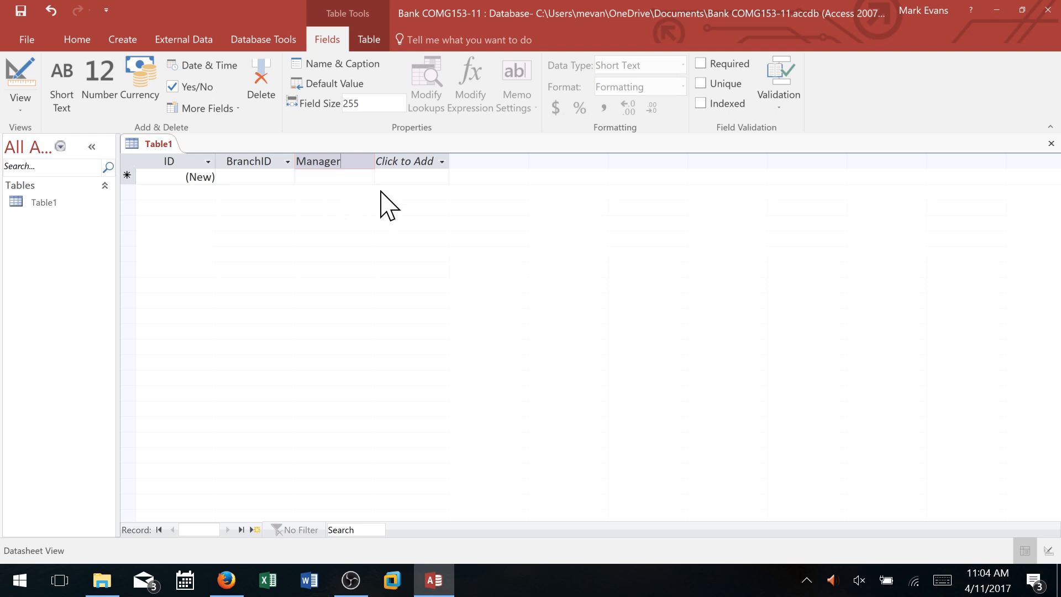
pyautogui.click(441, 161)
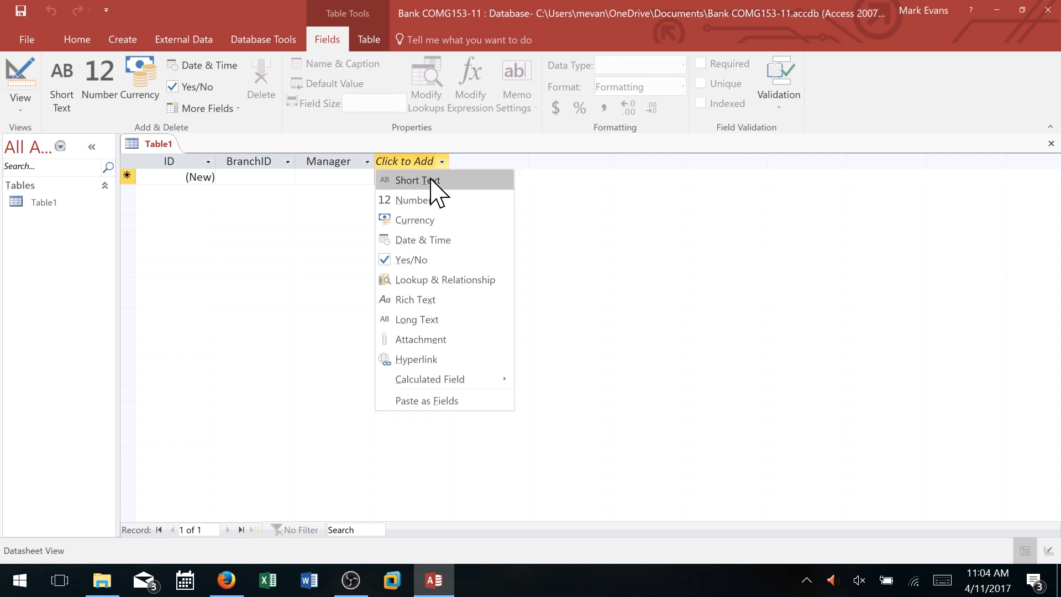
pyautogui.click(432, 180)
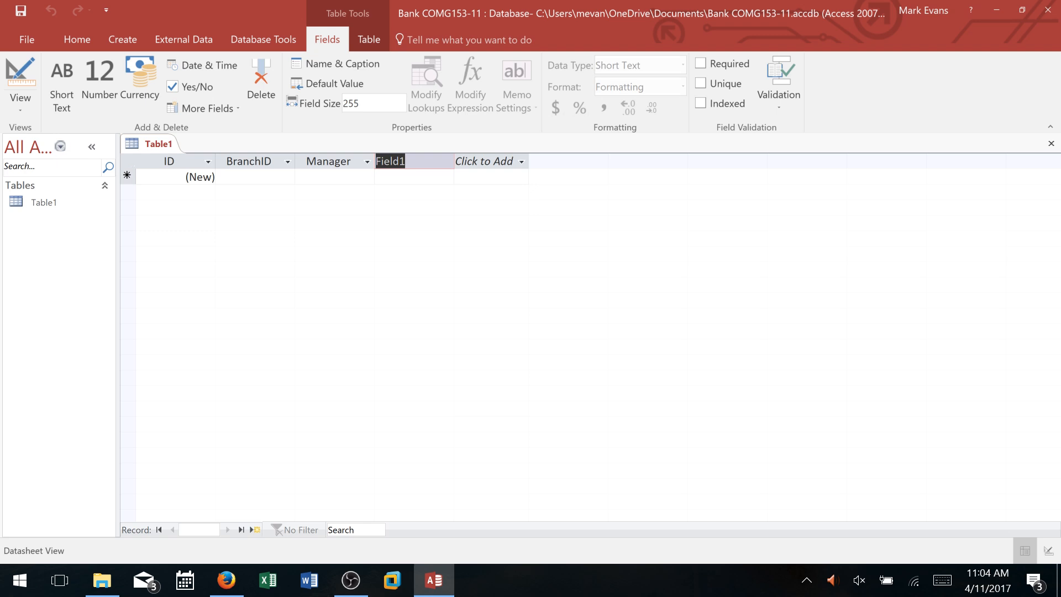
pyautogui.write('Location')
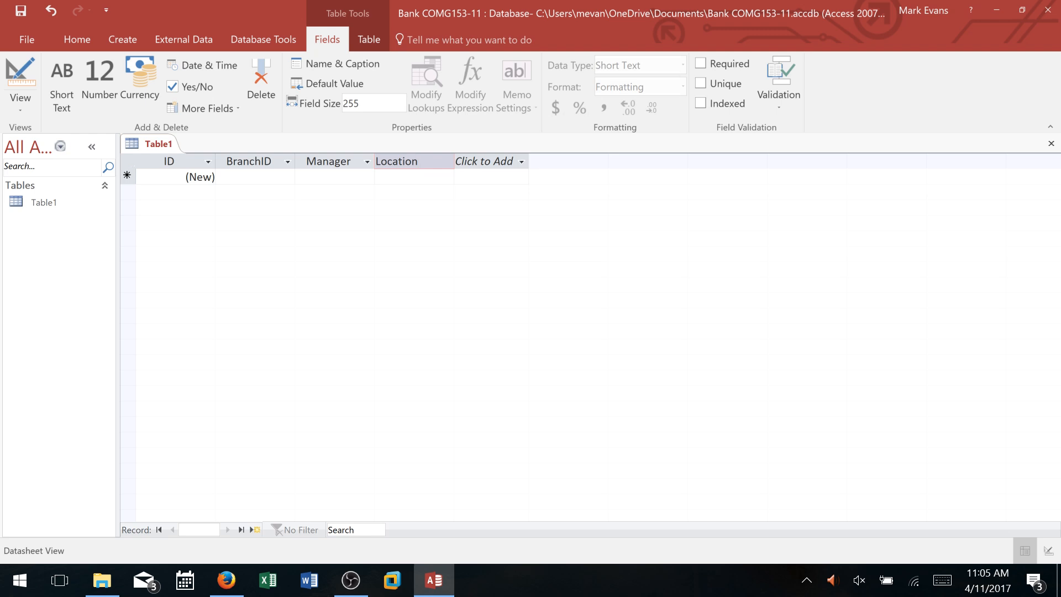
# - Enter the first record with BranchID B10, the manager's surname and the location Uptown
pyautogui.click(195, 178)
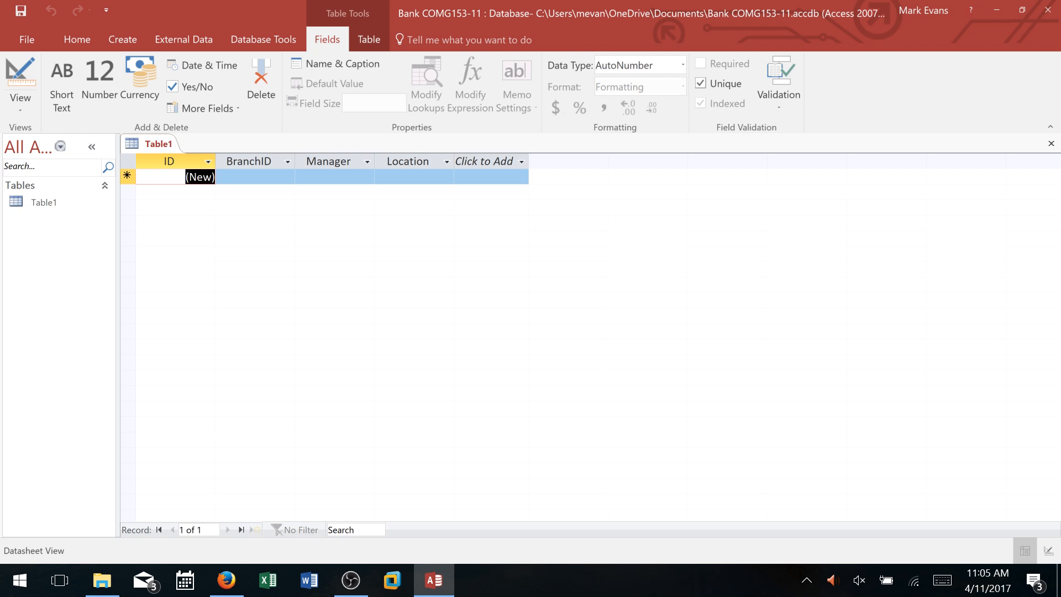
pyautogui.press('1')
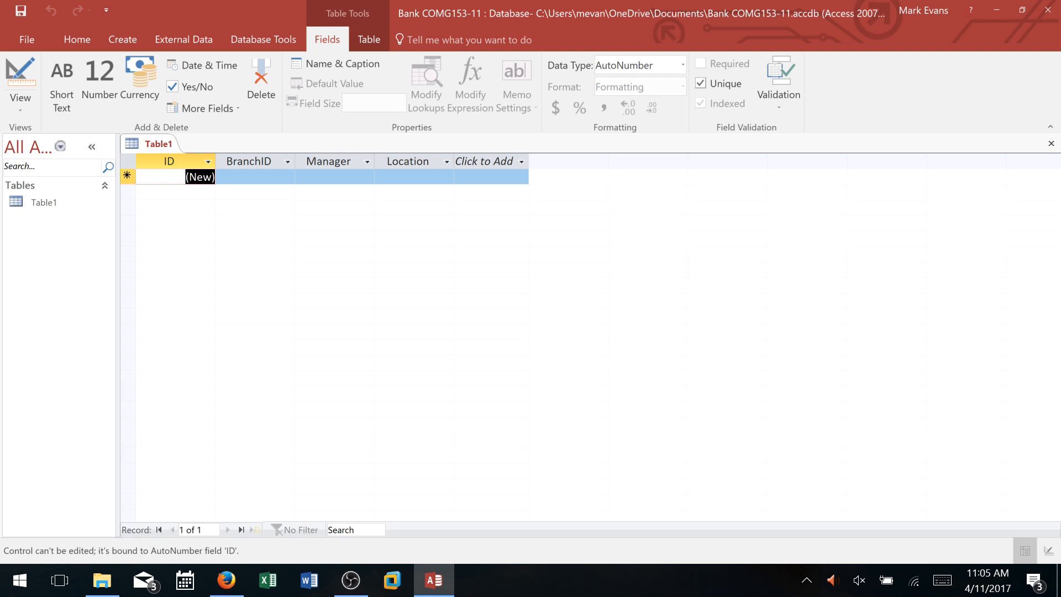
pyautogui.press('Tab')
pyautogui.write('B10')
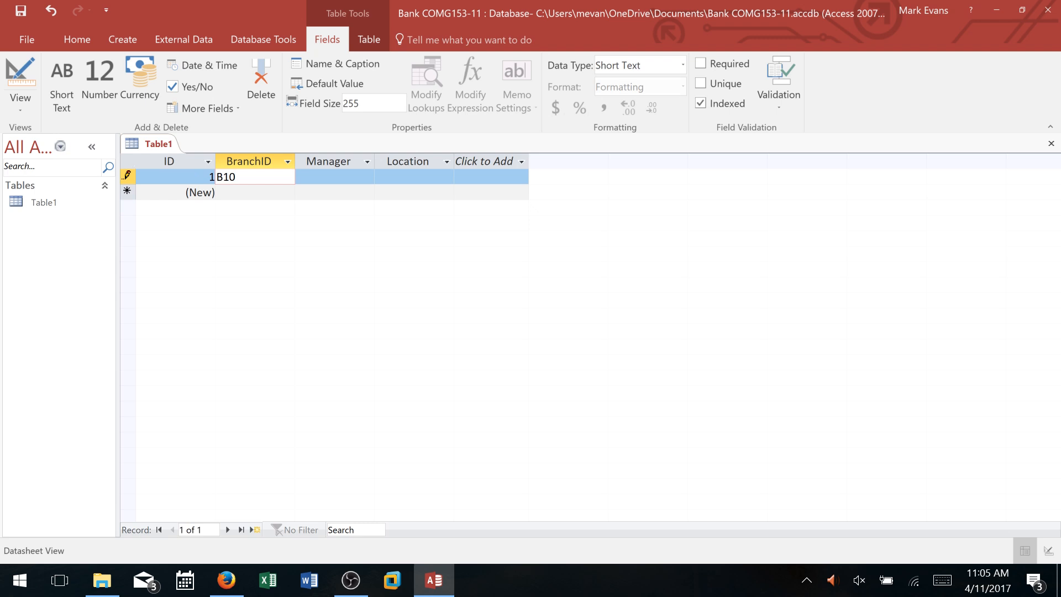
pyautogui.press('Tab')
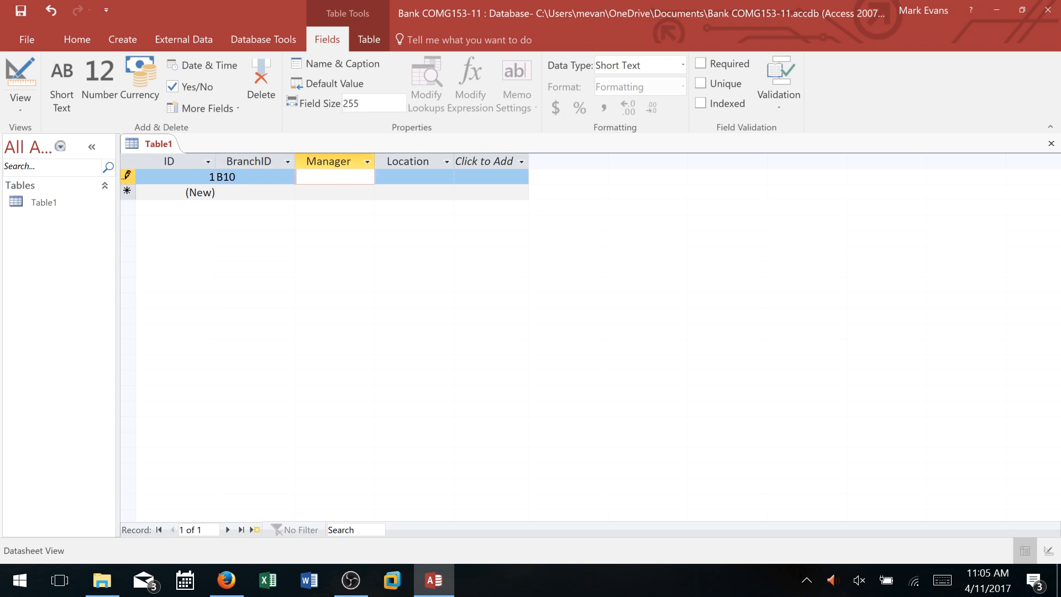
pyautogui.write('Krebs')
pyautogui.press('Tab')
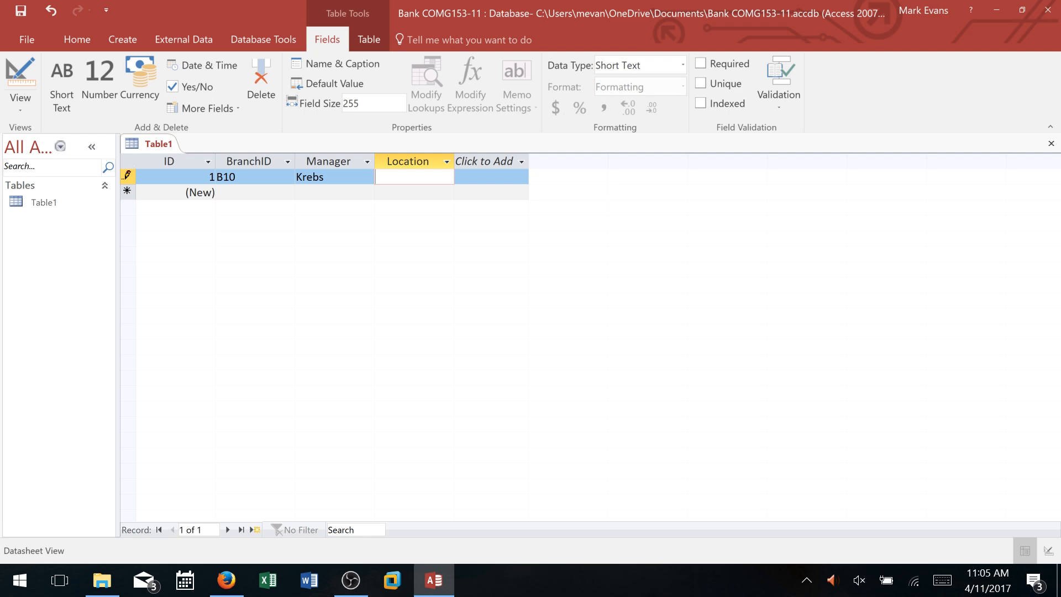
pyautogui.write('Uptown')
pyautogui.press('Tab')
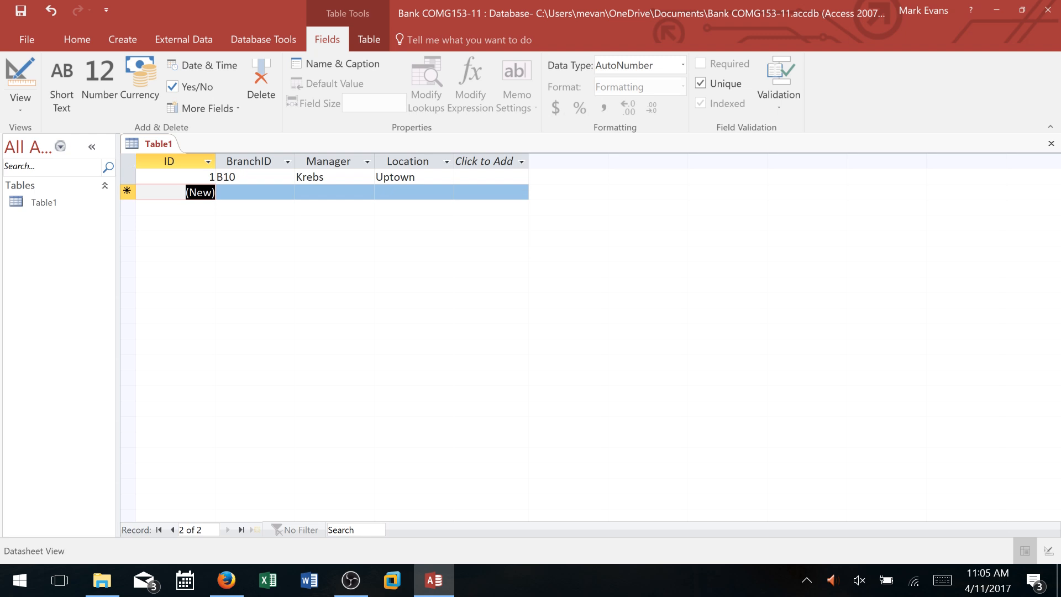
# - Enter the second record with BranchID B20, the manager's surname and the location Eastern
pyautogui.press('Tab')
pyautogui.write('B20')
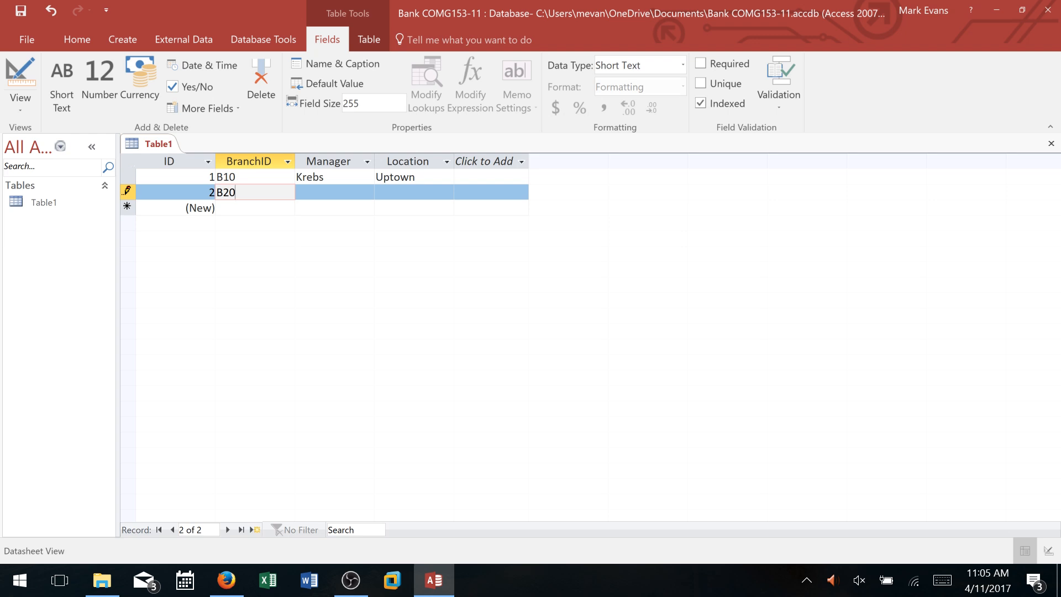
pyautogui.press('Tab')
pyautogui.write('Es')
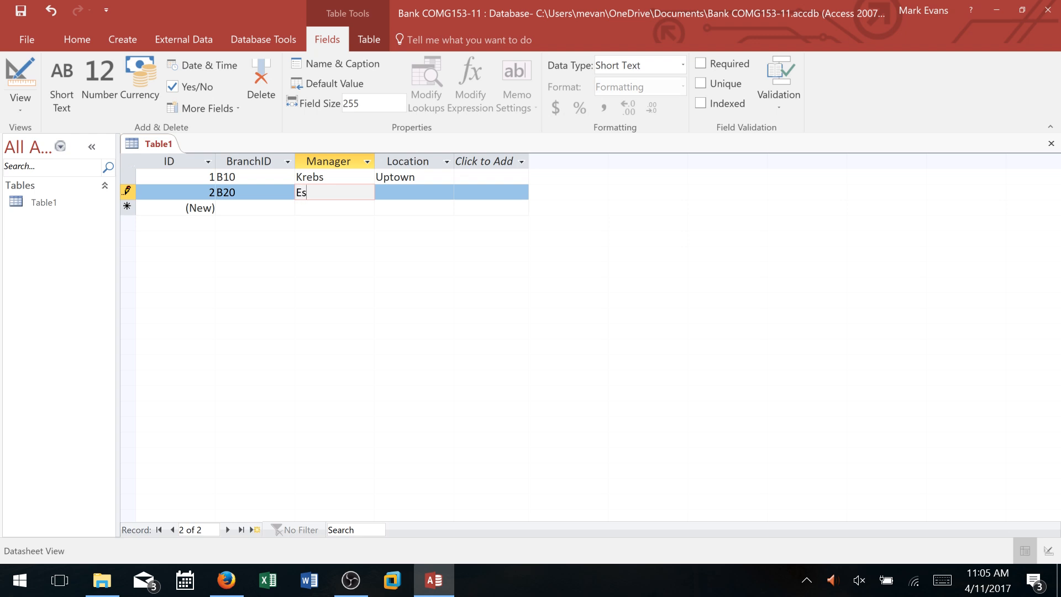
pyautogui.write('posito')
pyautogui.press('Tab')
pyautogui.write('Eastern')
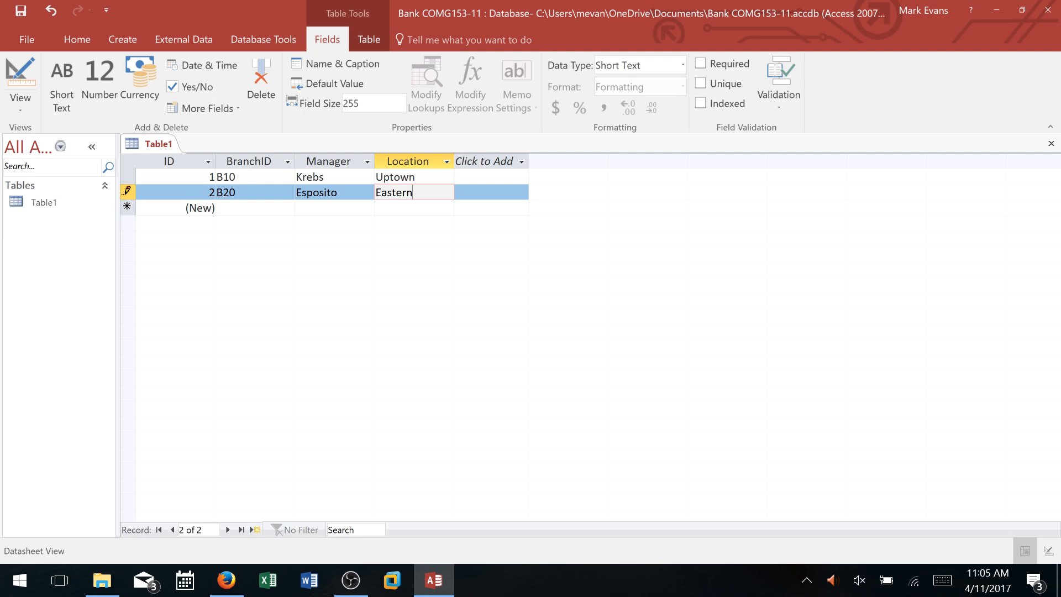
pyautogui.press('Tab')
# - Enter the third record with BranchID B30, the manager's surname and the location Western
pyautogui.press('Tab')
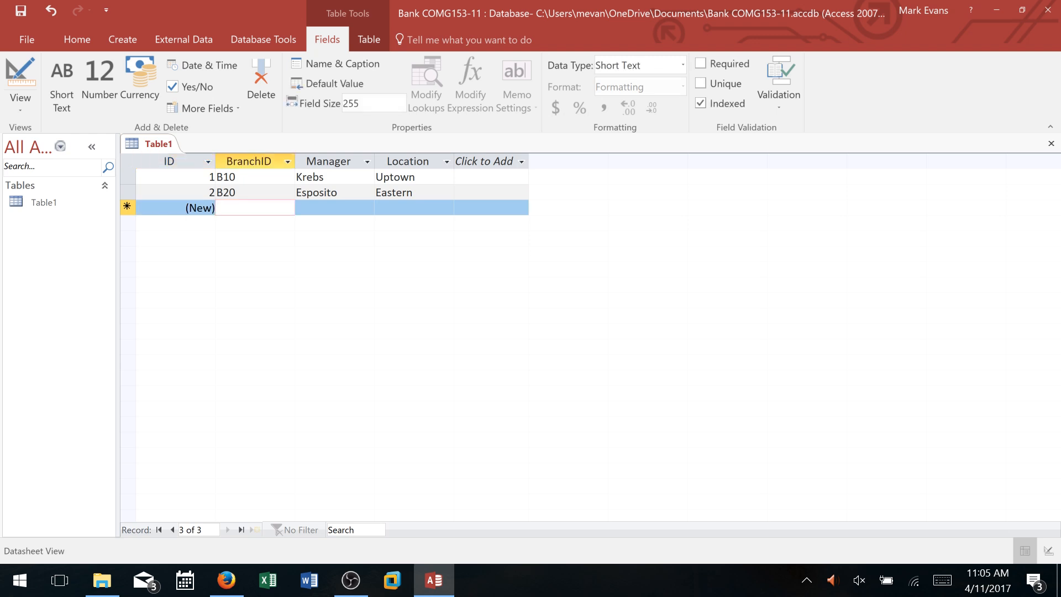
pyautogui.write('B')
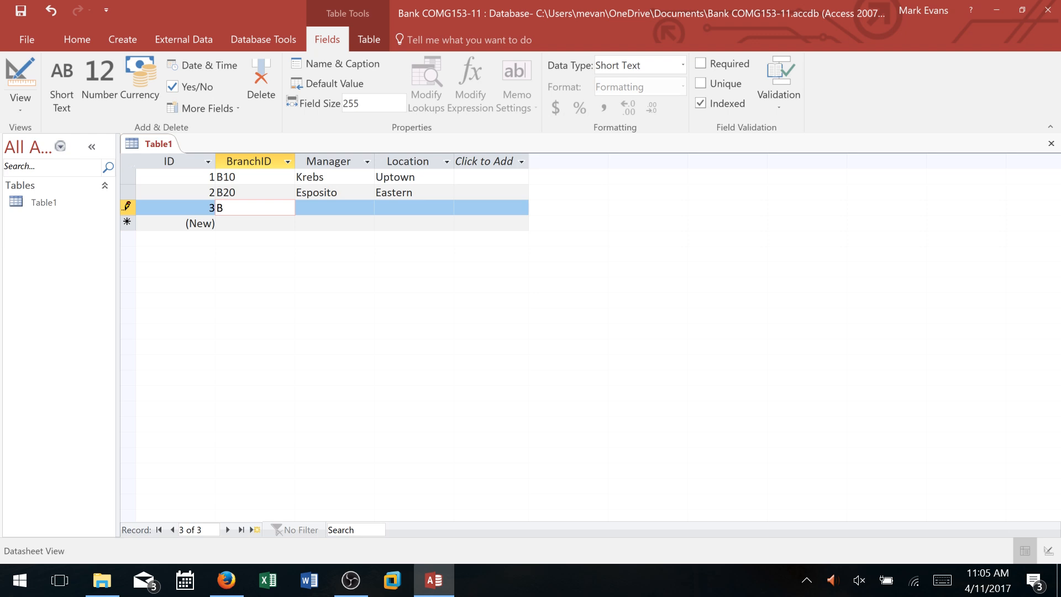
pyautogui.write('30')
pyautogui.press('Tab')
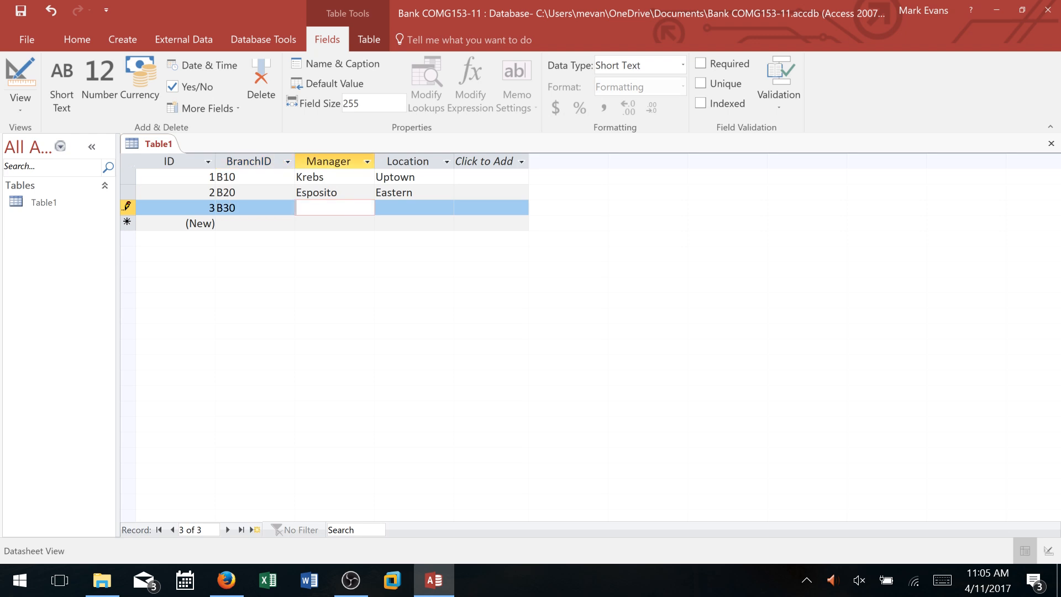
pyautogui.write('Amoako')
pyautogui.press('Tab')
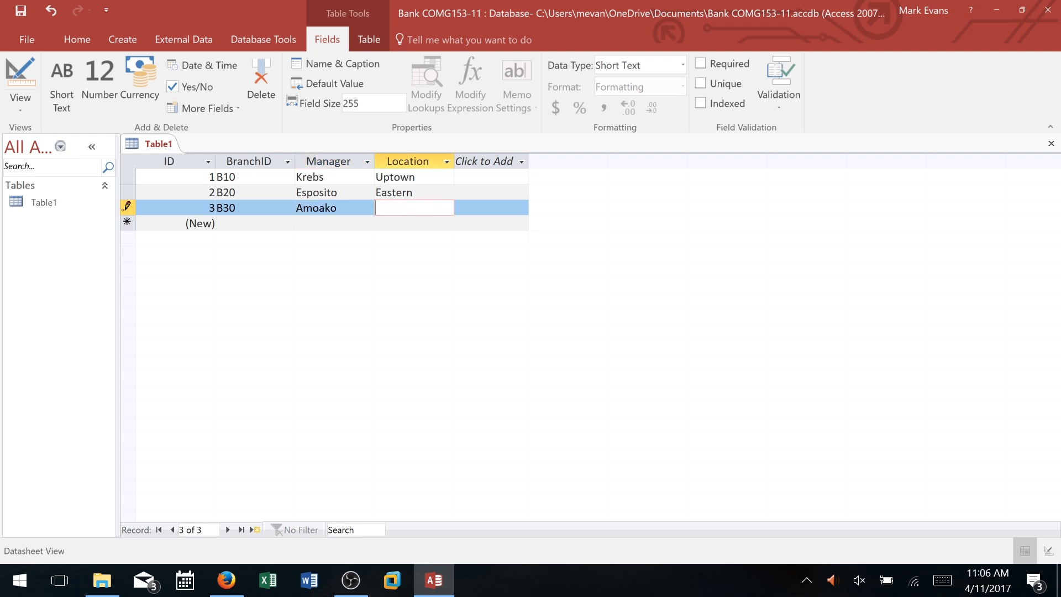
pyautogui.write('E')
pyautogui.press('BackSpace')
pyautogui.write('Western')
pyautogui.press('Tab')
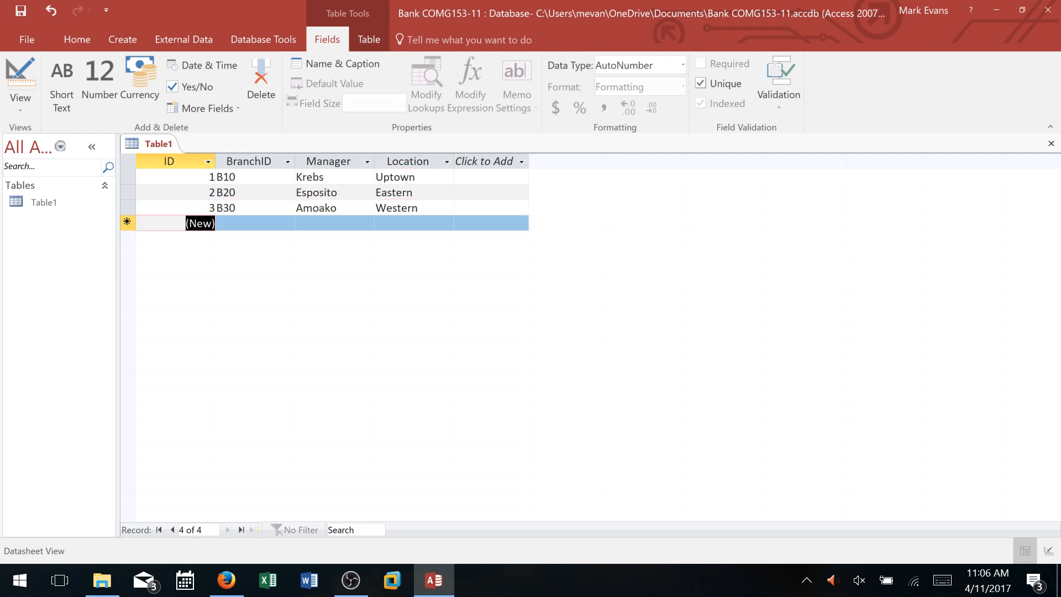
# - Enter the fourth record with BranchID B40, the manager's surname and the location Southern
pyautogui.press('Tab')
pyautogui.write('B')
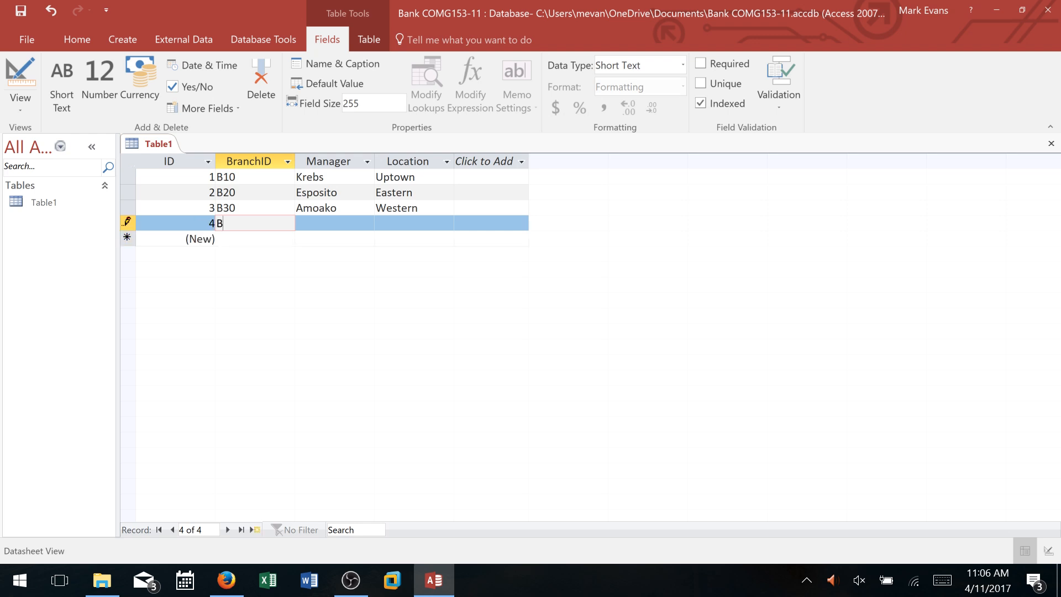
pyautogui.write('40')
pyautogui.press('Tab')
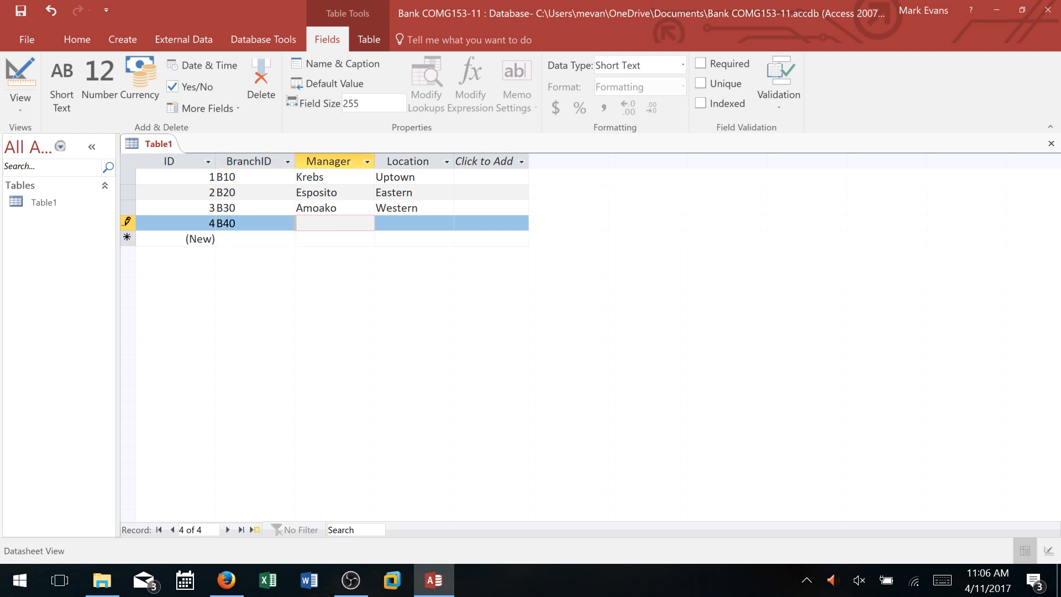
pyautogui.write('Sing')
pyautogui.press('Tab')
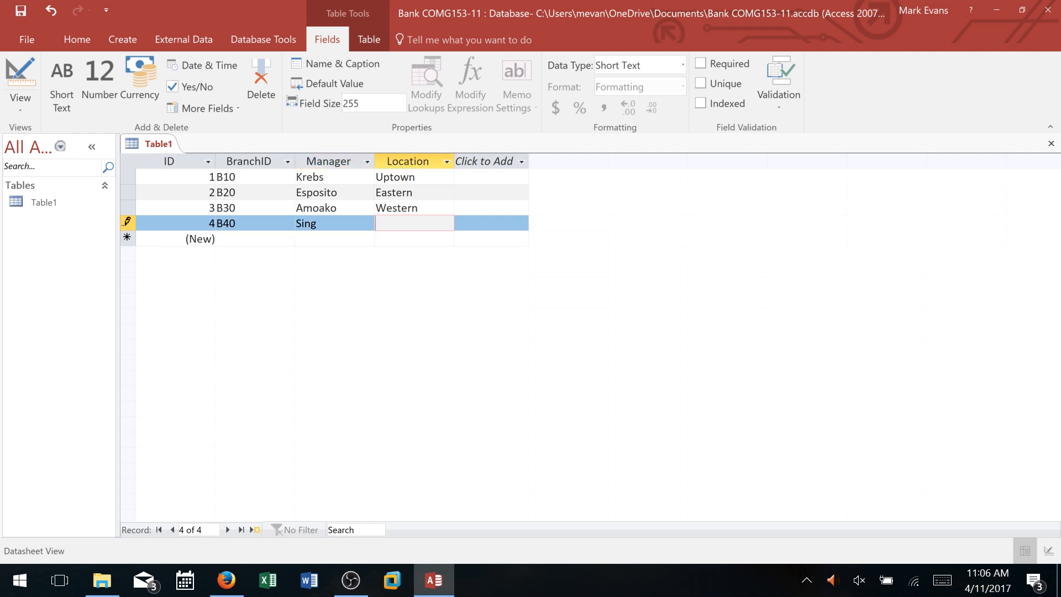
pyautogui.write('Southern')
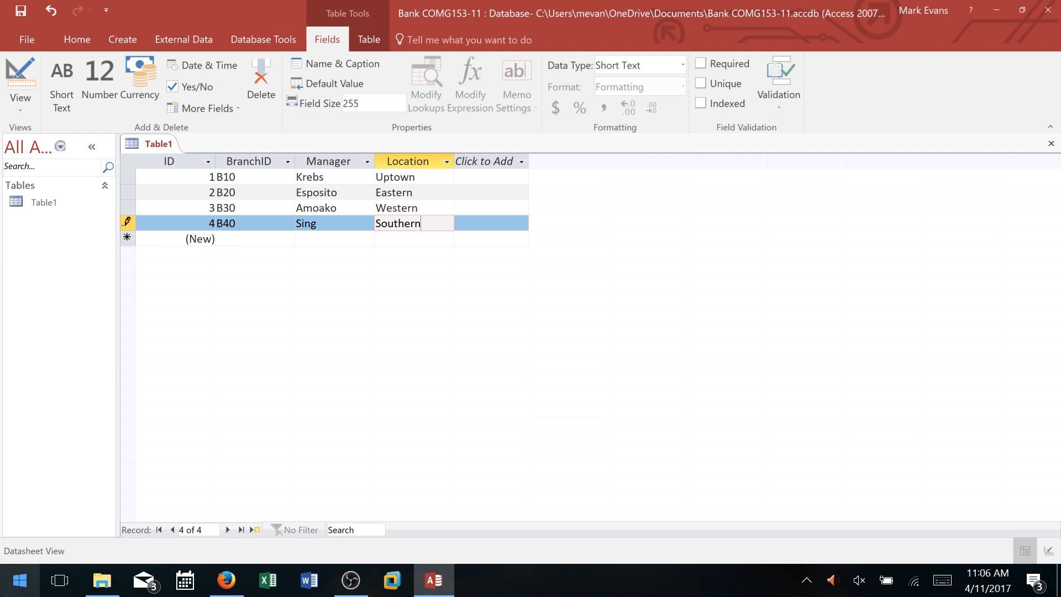
pyautogui.press('Tab')
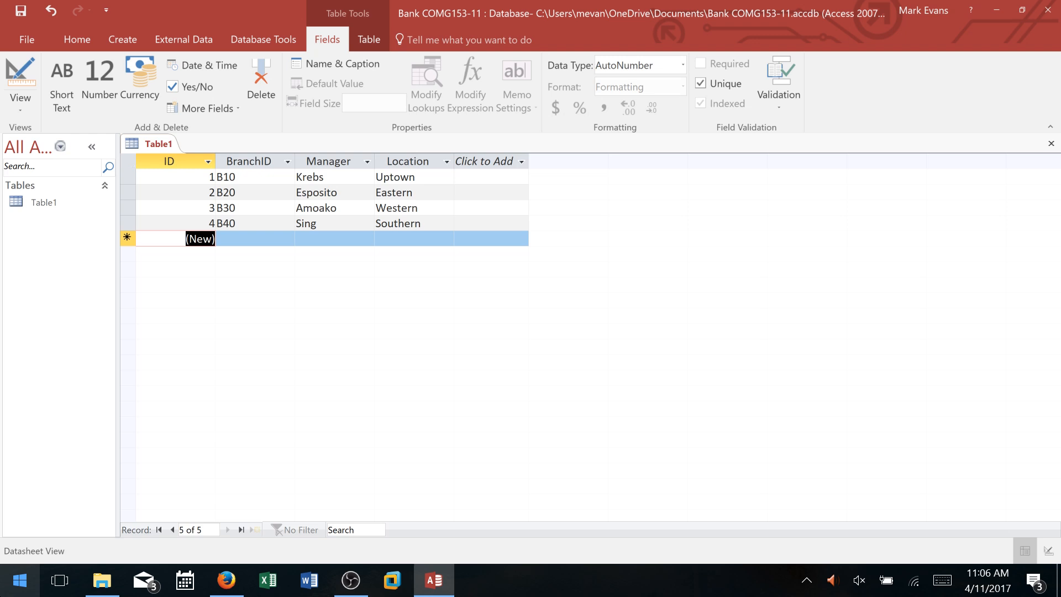
# - Enter the fifth record with BranchID B50, the manager's surname and the location Campus
pyautogui.press('Tab')
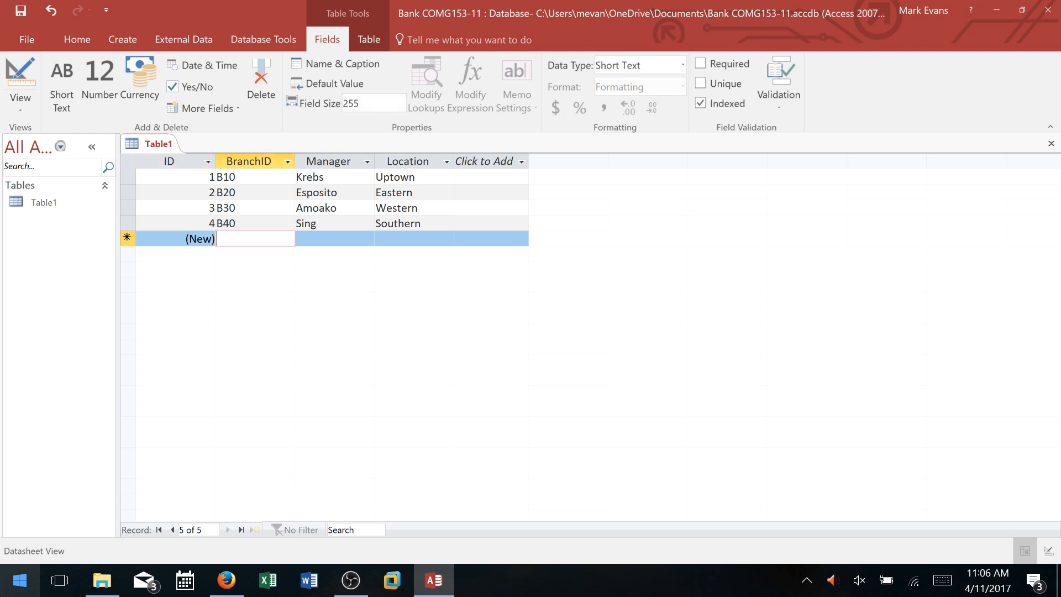
pyautogui.write('B4')
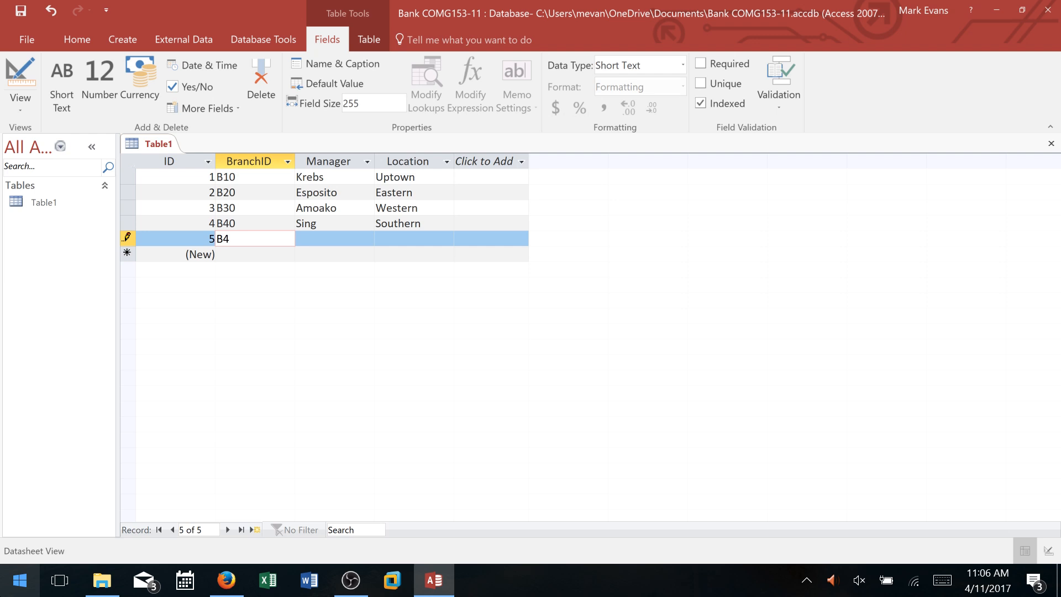
pyautogui.press('BackSpace')
pyautogui.write('50')
pyautogui.press('Tab')
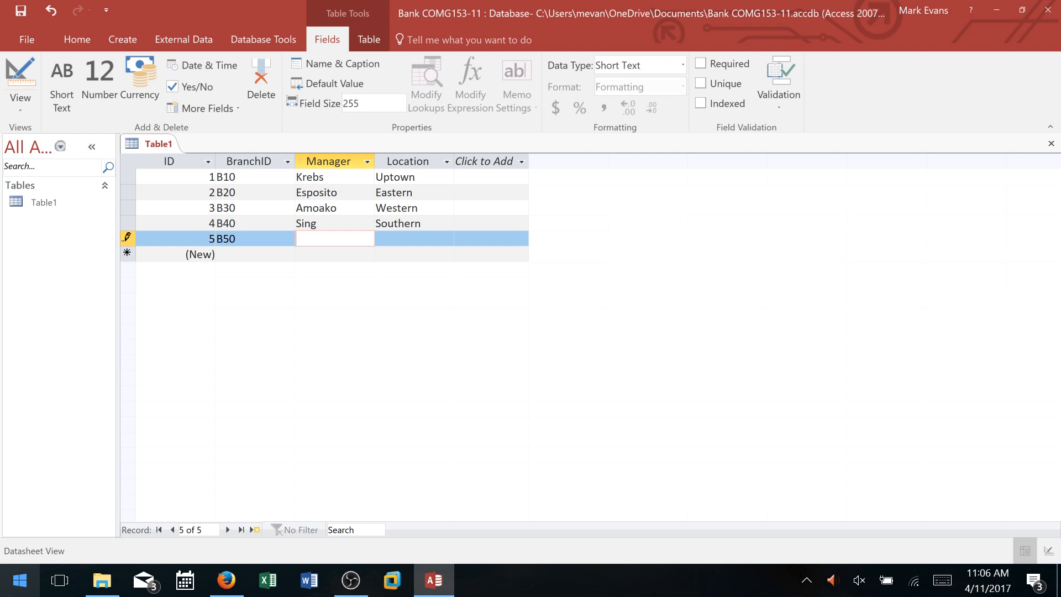
pyautogui.write('Smith')
pyautogui.press('Tab')
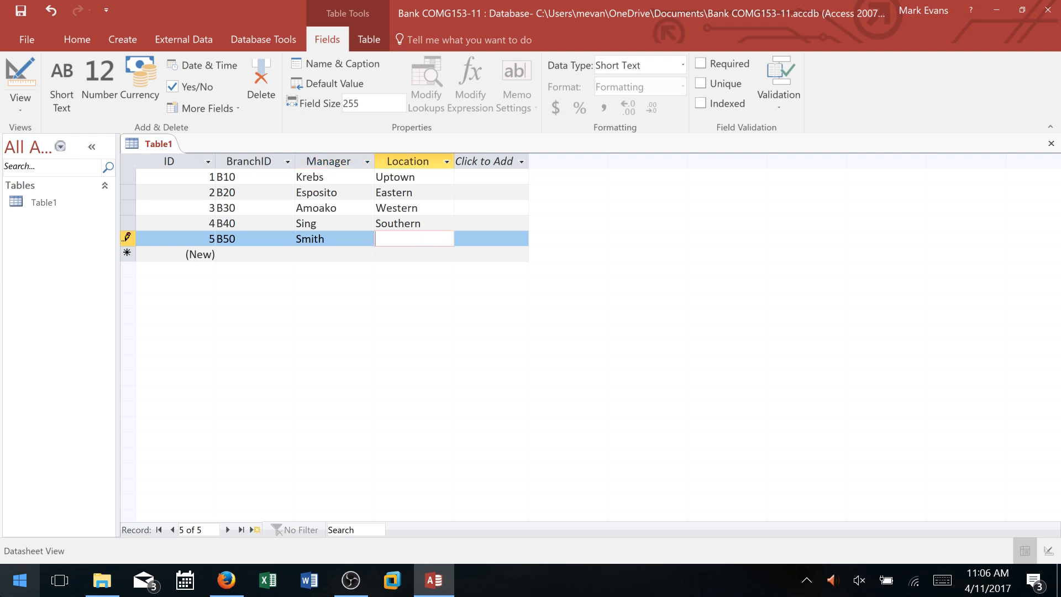
pyautogui.write('S')
pyautogui.press('BackSpace')
pyautogui.write('Campus')
# - Correct the spelling of the manager's surname in the B40 record by adding the missing final letter
pyautogui.click(321, 224)
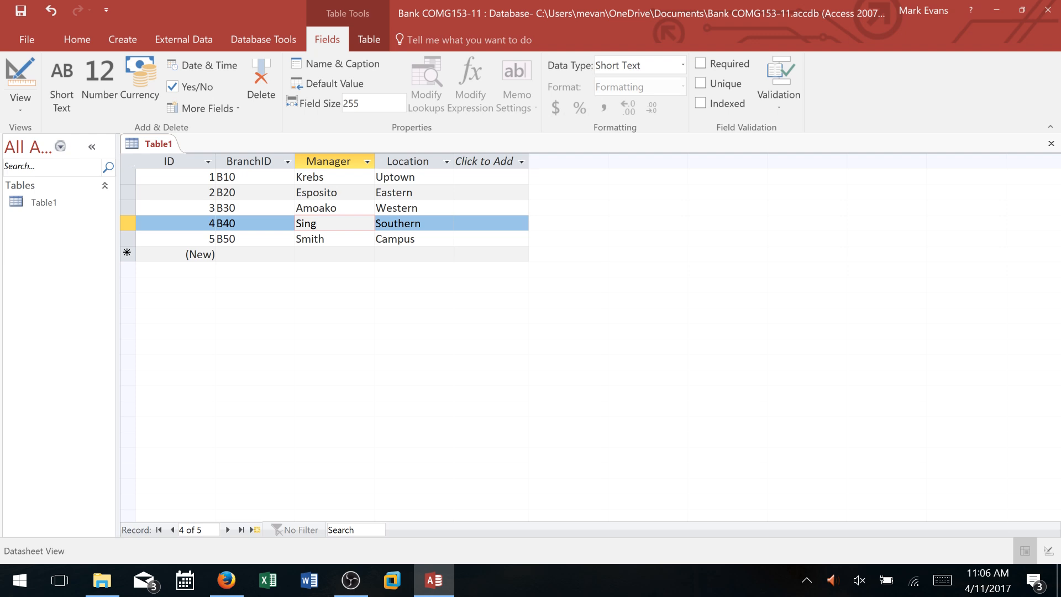
pyautogui.write('H')
pyautogui.press('BackSpace')
pyautogui.write('h')
pyautogui.click(416, 239)
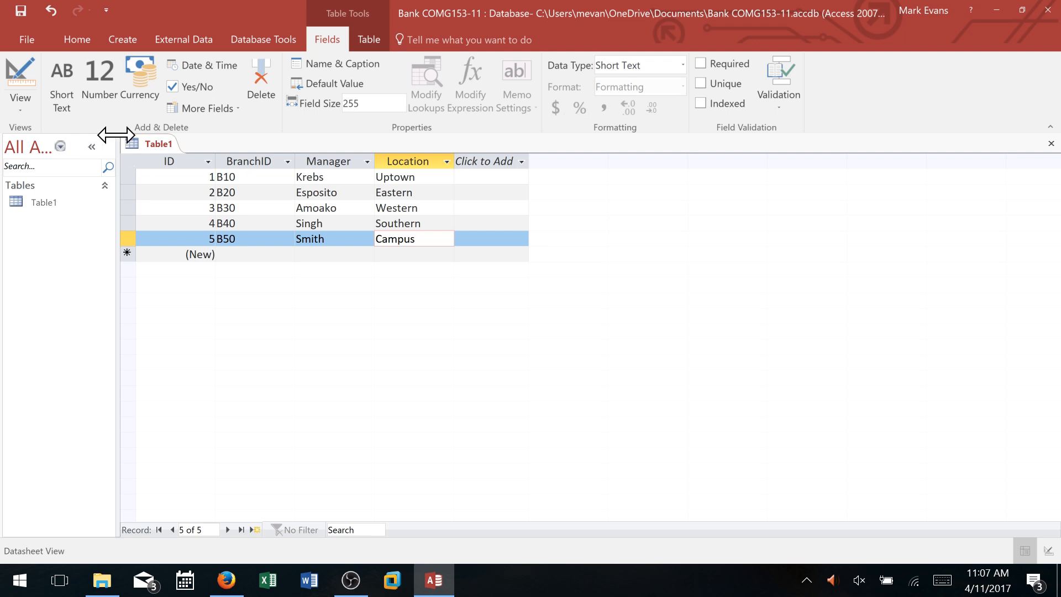
# - Save the table under the name Branch
pyautogui.click(20, 10)
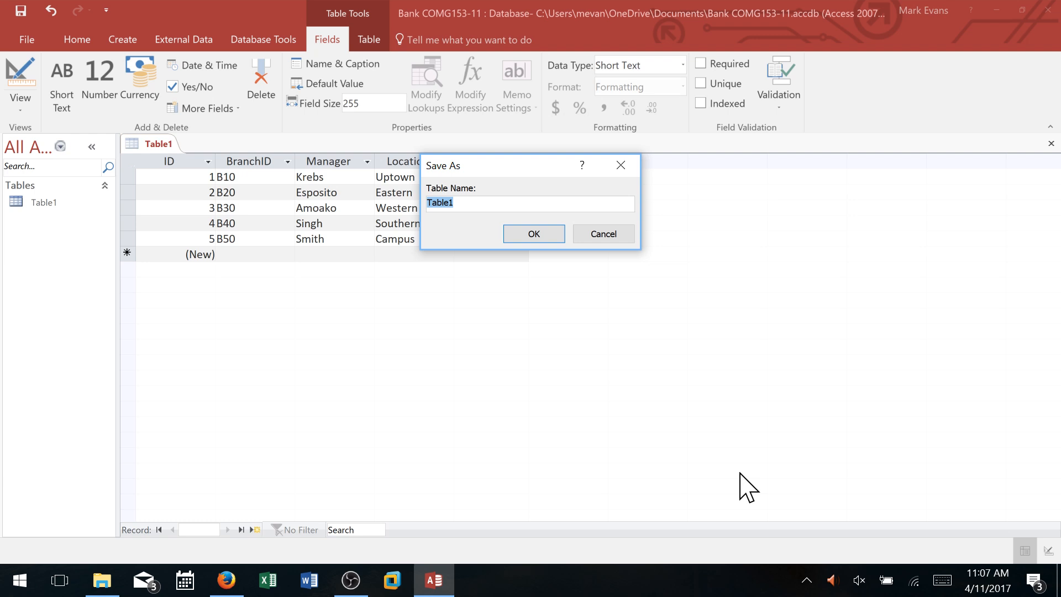
pyautogui.write('Branch')
pyautogui.click(534, 235)
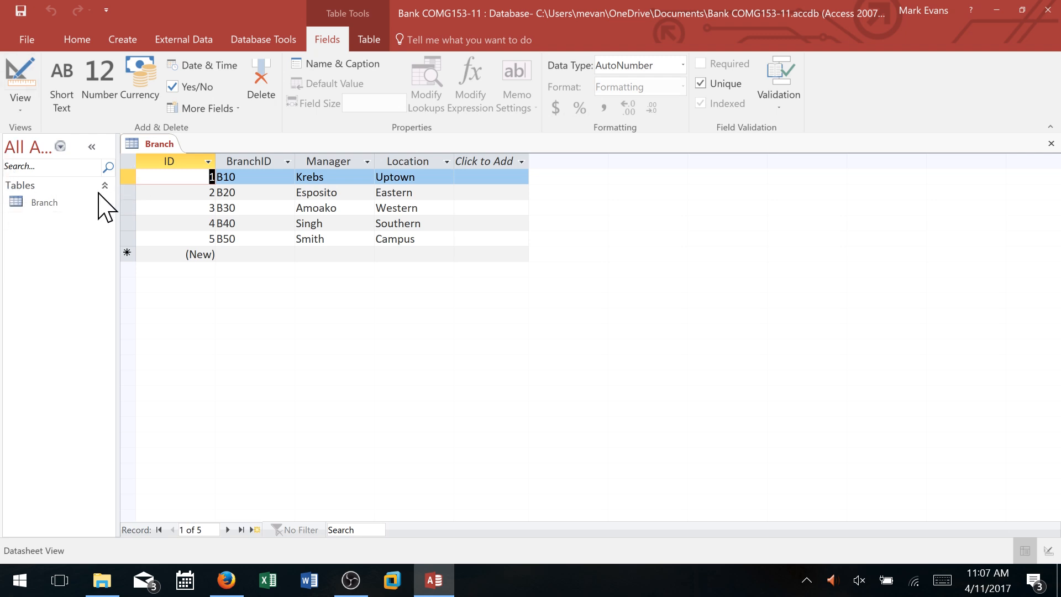
# - Show the Branch table in Design view and permanently delete the ID field along with its primary key
pyautogui.click(46, 204)
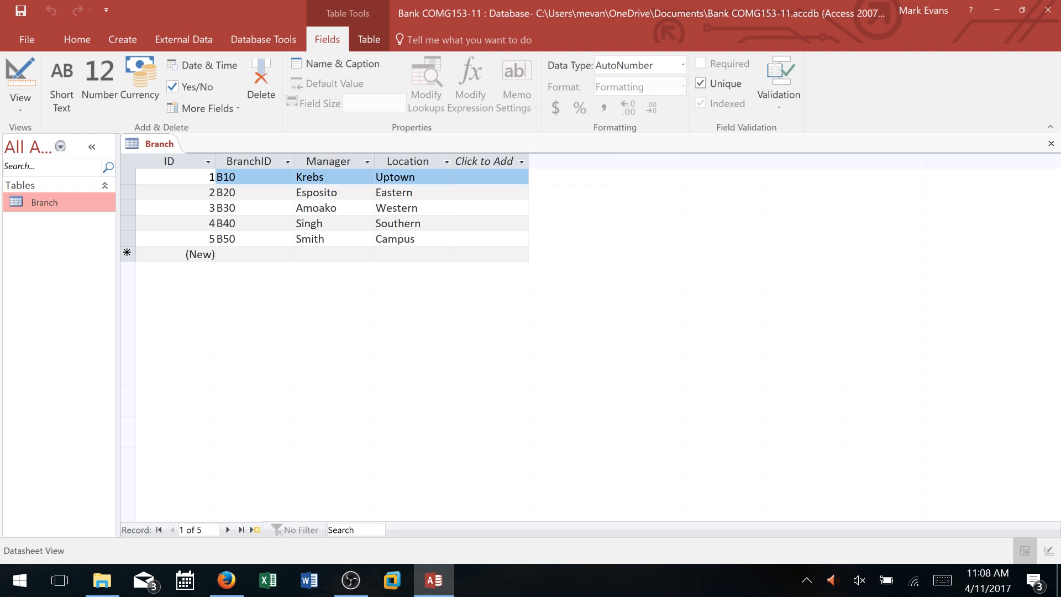
pyautogui.hotkey('ctrl', 'End')
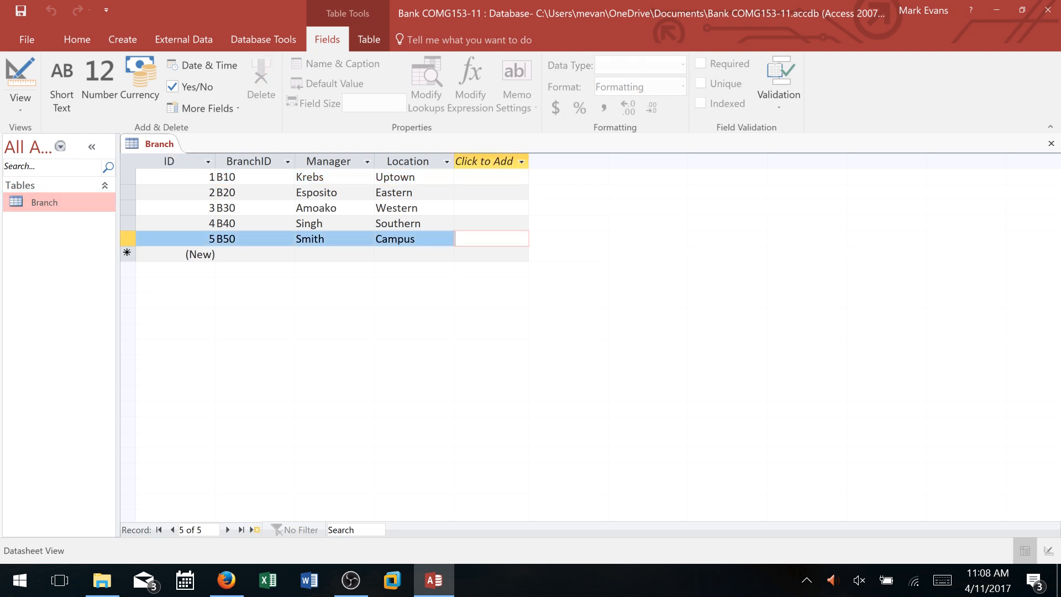
pyautogui.click(24, 76)
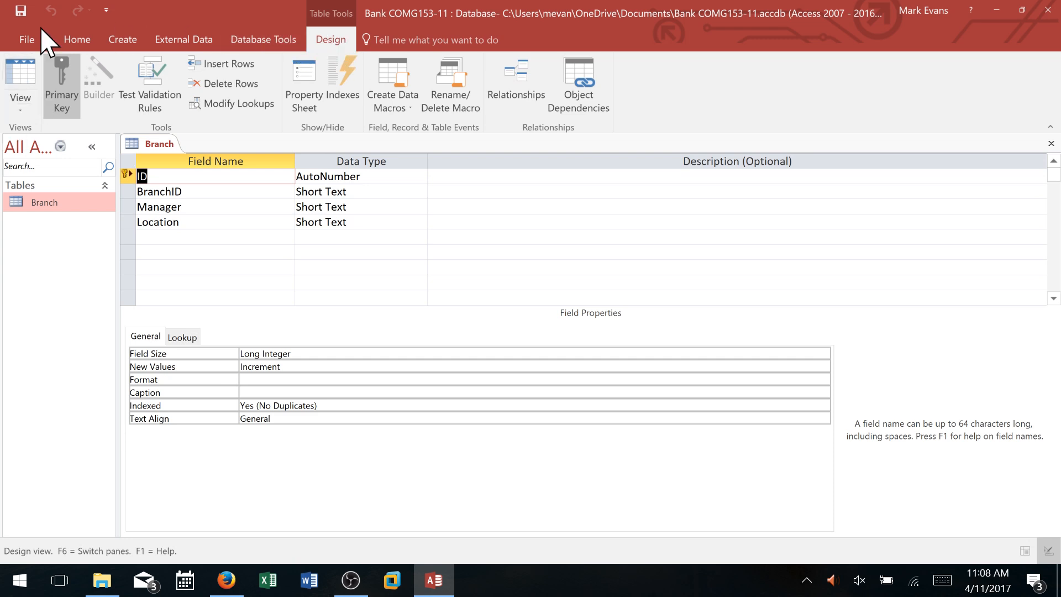
pyautogui.click(132, 178)
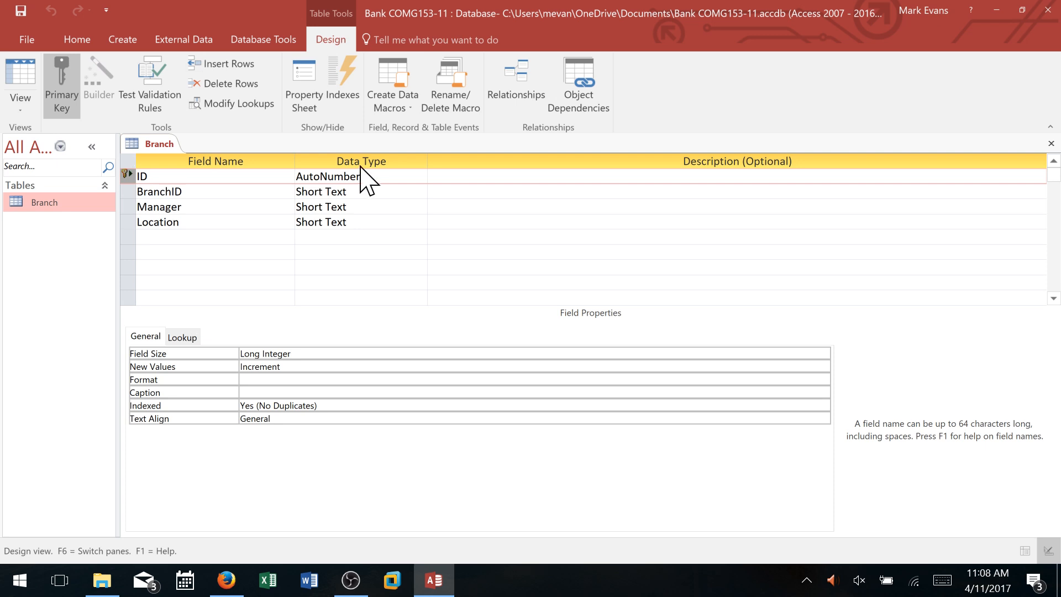
pyautogui.click(230, 86)
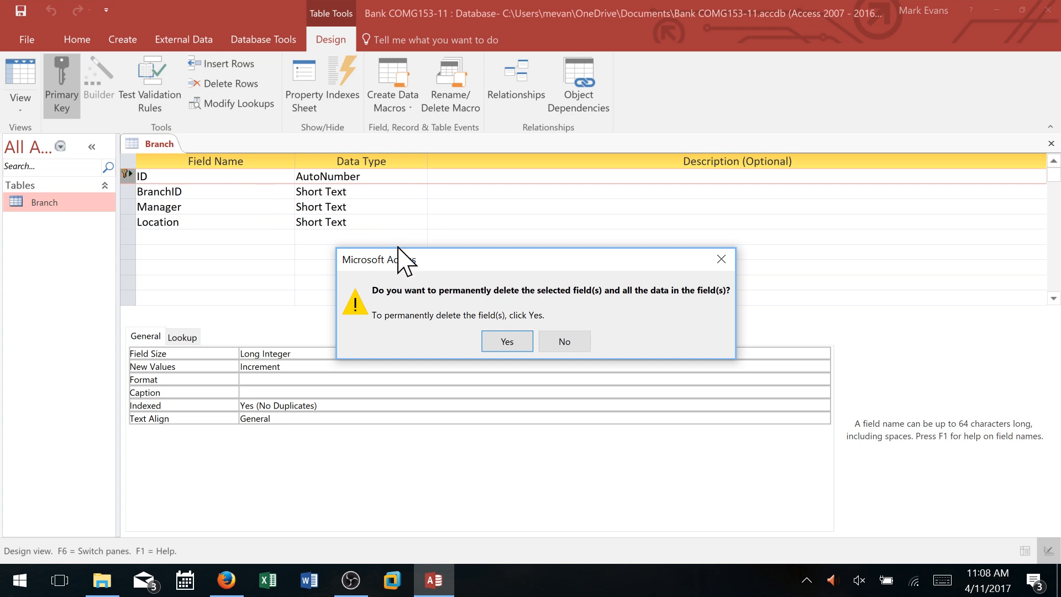
pyautogui.click(507, 341)
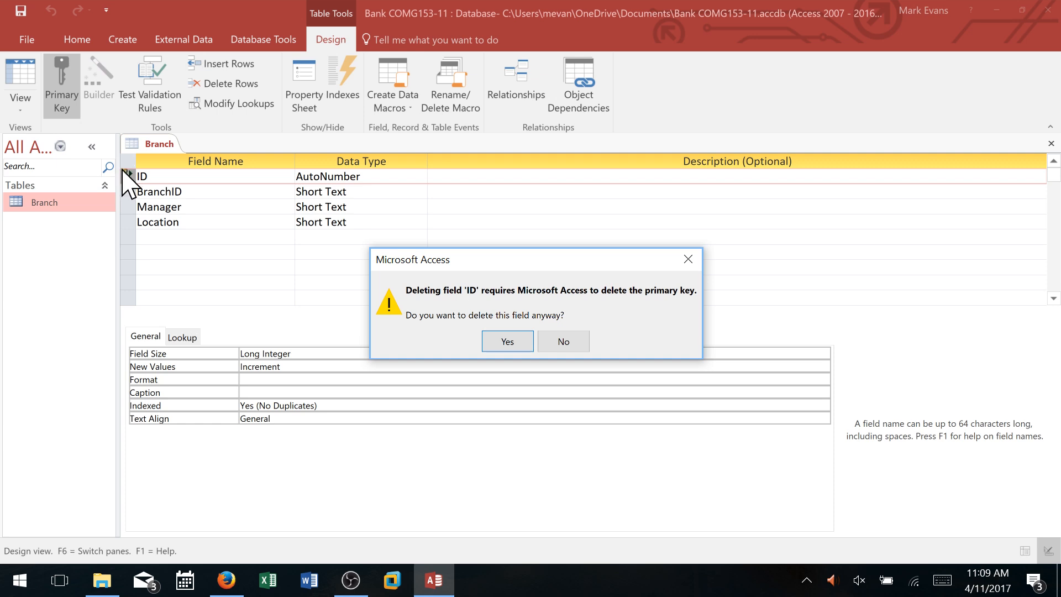
pyautogui.click(496, 341)
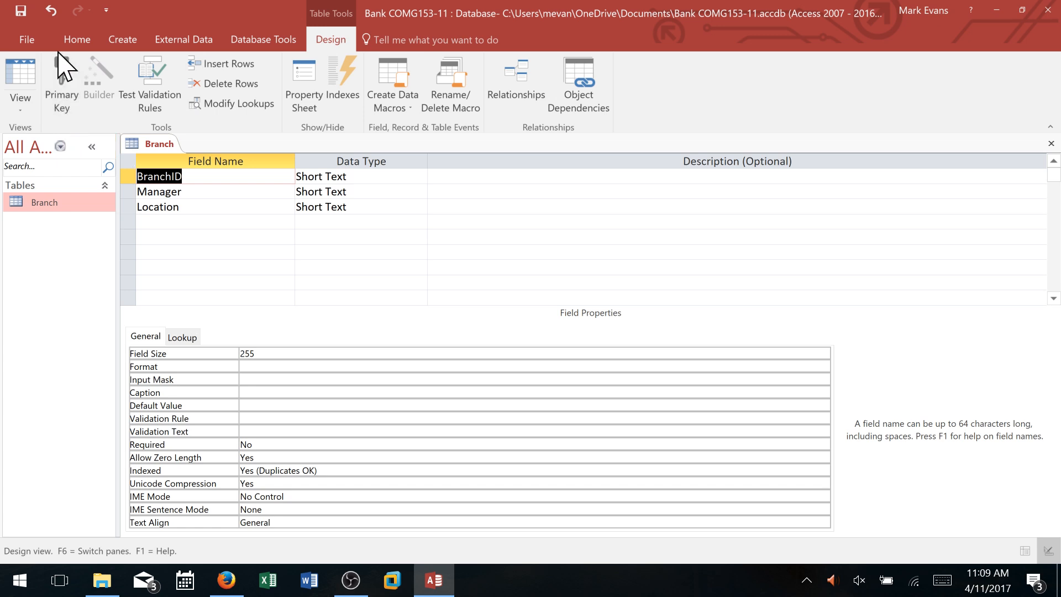
# - Make BranchID the primary key of the Branch table and set its field size to 5
pyautogui.click(64, 70)
pyautogui.click(64, 71)
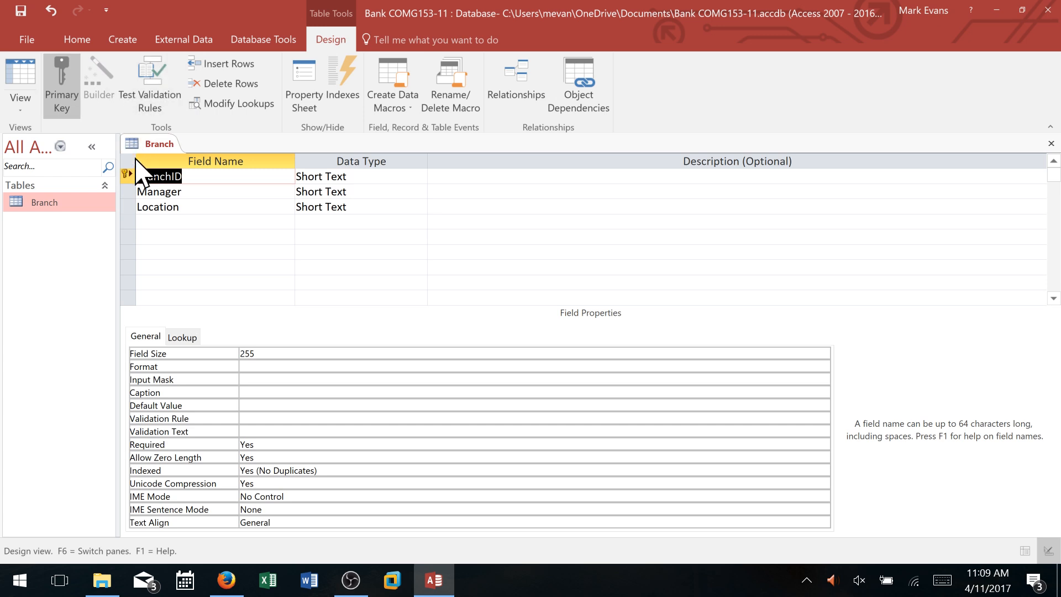
pyautogui.click(183, 176)
pyautogui.click(318, 176)
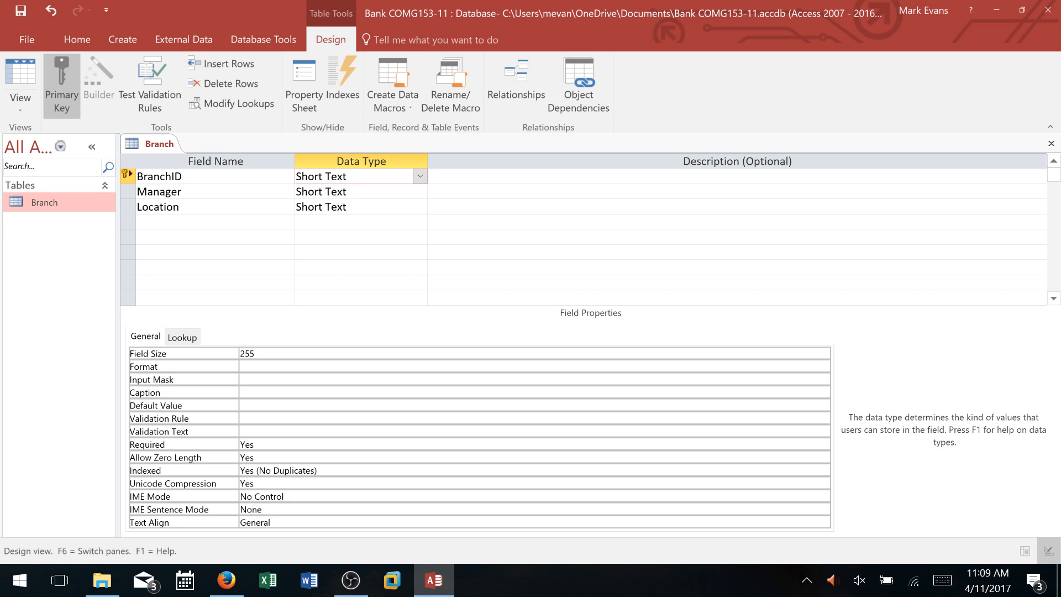
pyautogui.click(255, 354)
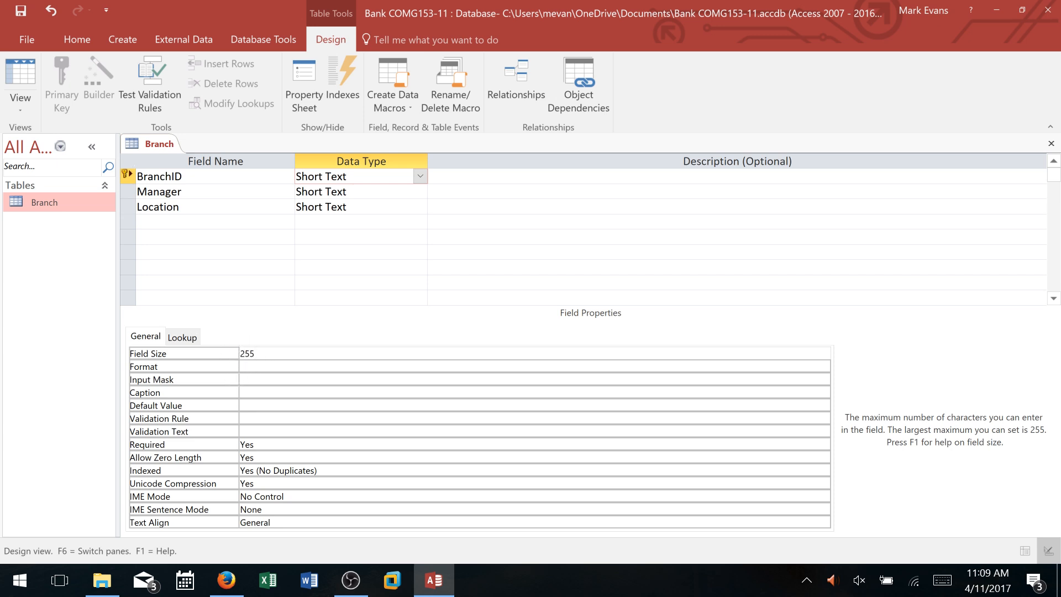
pyautogui.moveTo(255, 353); pyautogui.dragTo(240, 353)
pyautogui.write('5')
# - Set the Manager field's size to 30 and its caption to "Manager's Name"
pyautogui.click(191, 192)
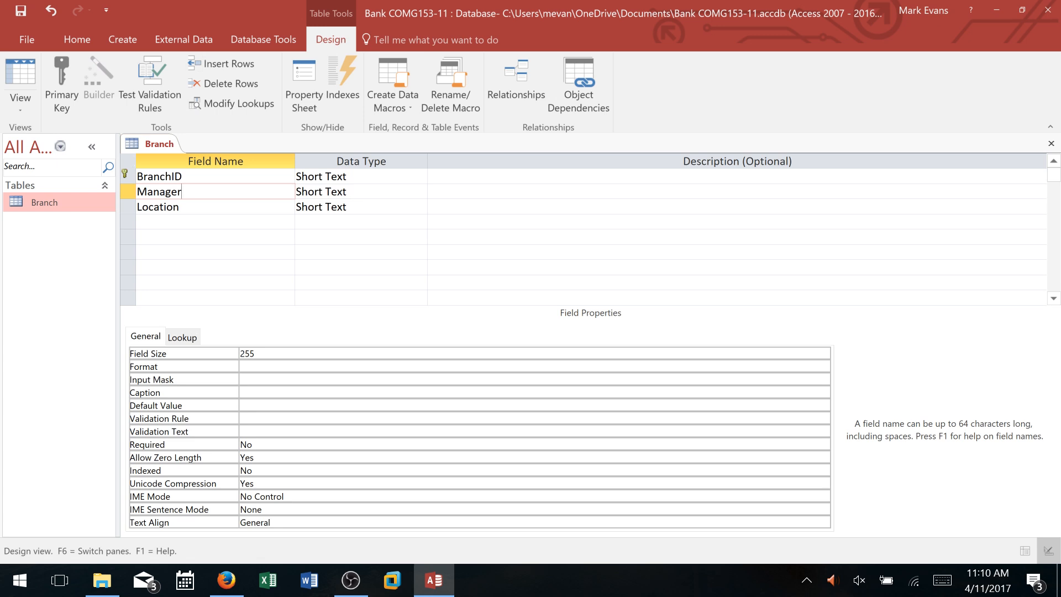
pyautogui.click(257, 354)
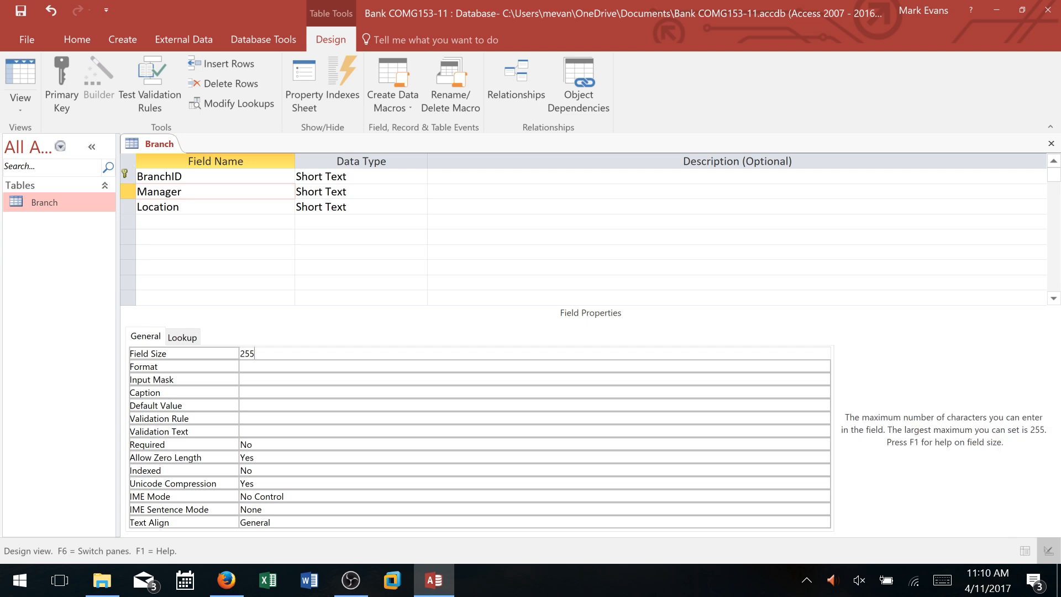
pyautogui.moveTo(256, 354); pyautogui.dragTo(239, 353)
pyautogui.write('3')
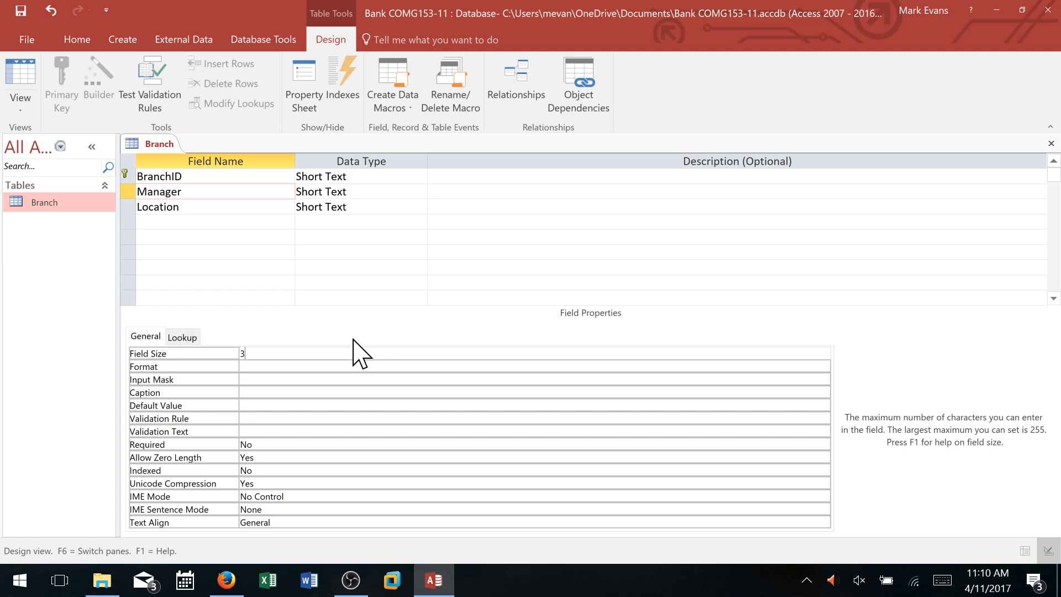
pyautogui.write('0')
pyautogui.click(265, 392)
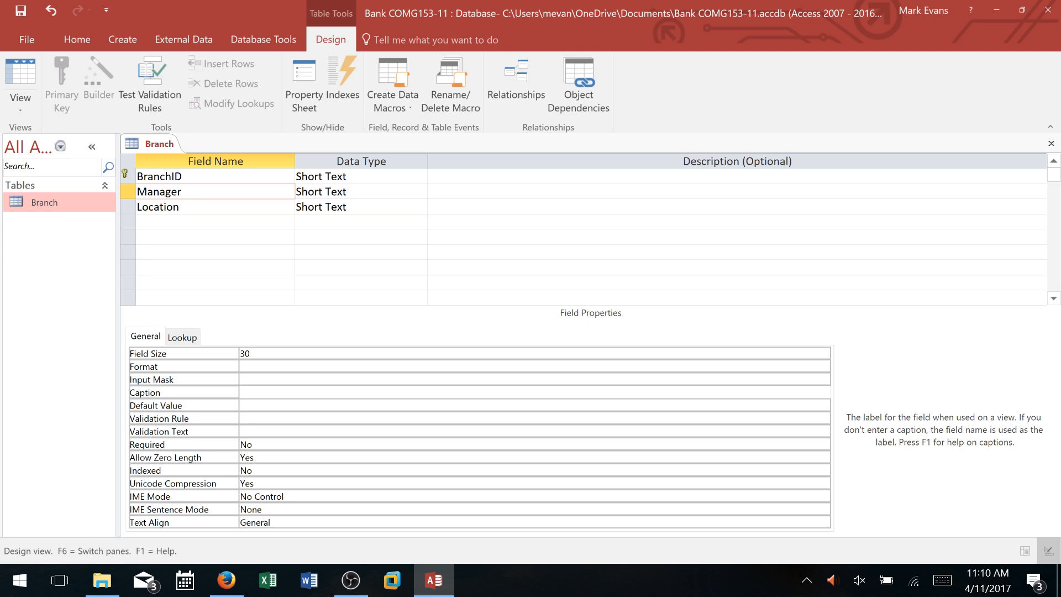
pyautogui.write("Manager's Name")
# - Set the Location field's size to 30 and its caption to "Branch Location"
pyautogui.click(190, 206)
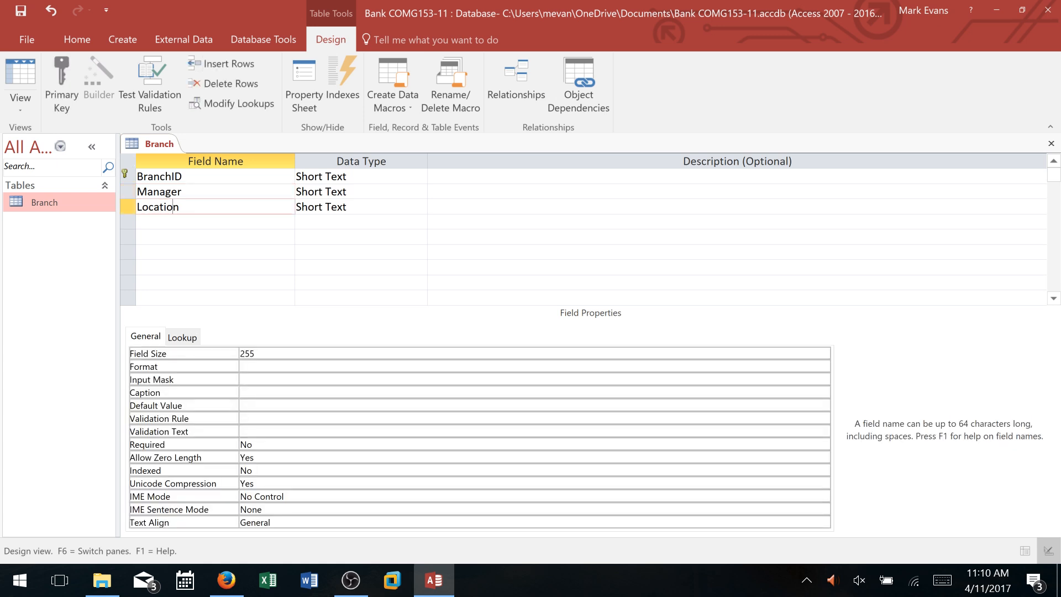
pyautogui.doubleClick(247, 353)
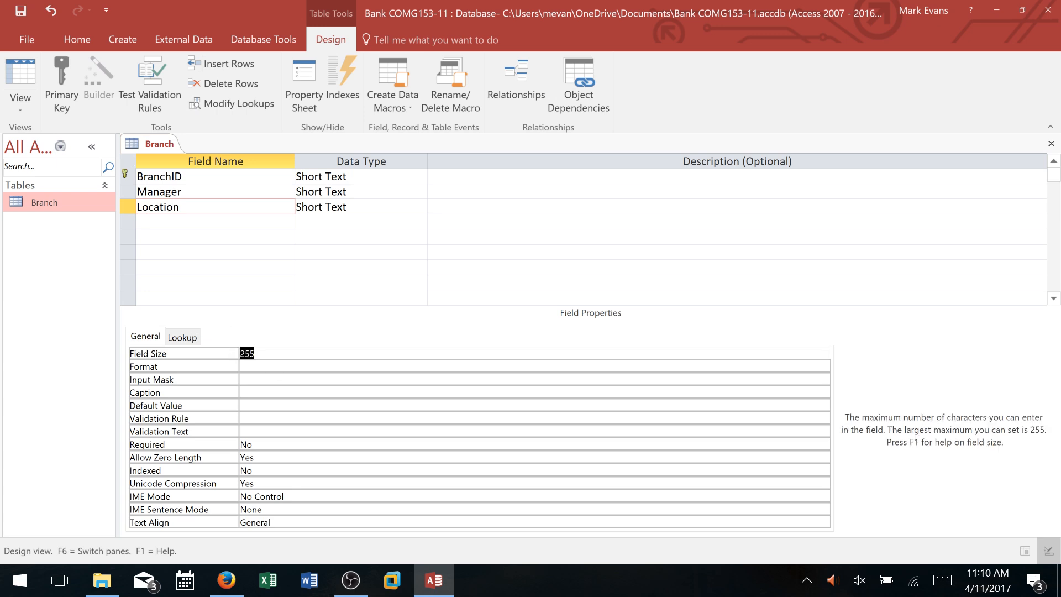
pyautogui.write('30')
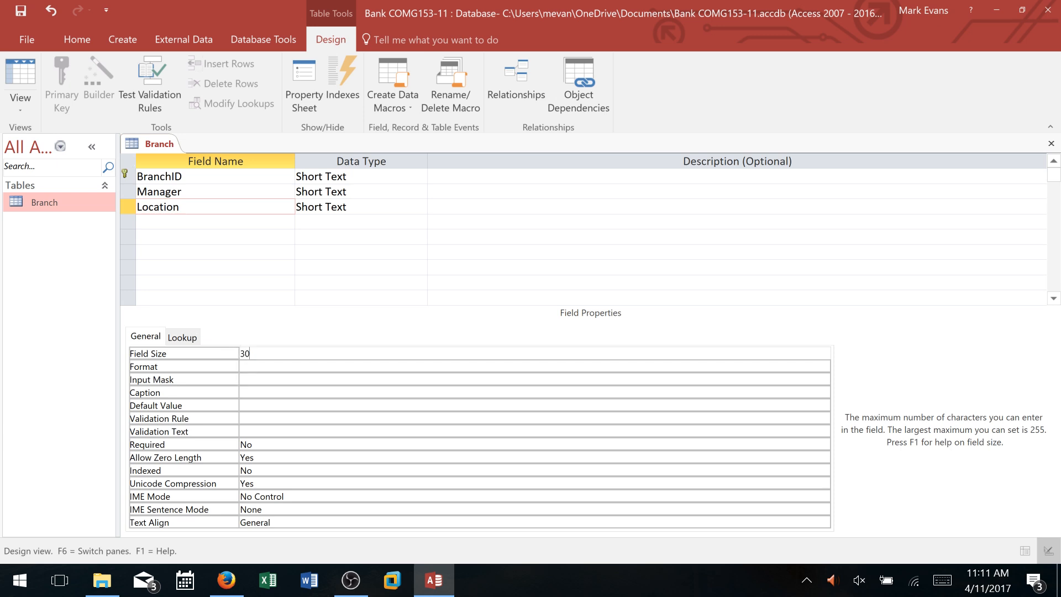
pyautogui.click(265, 392)
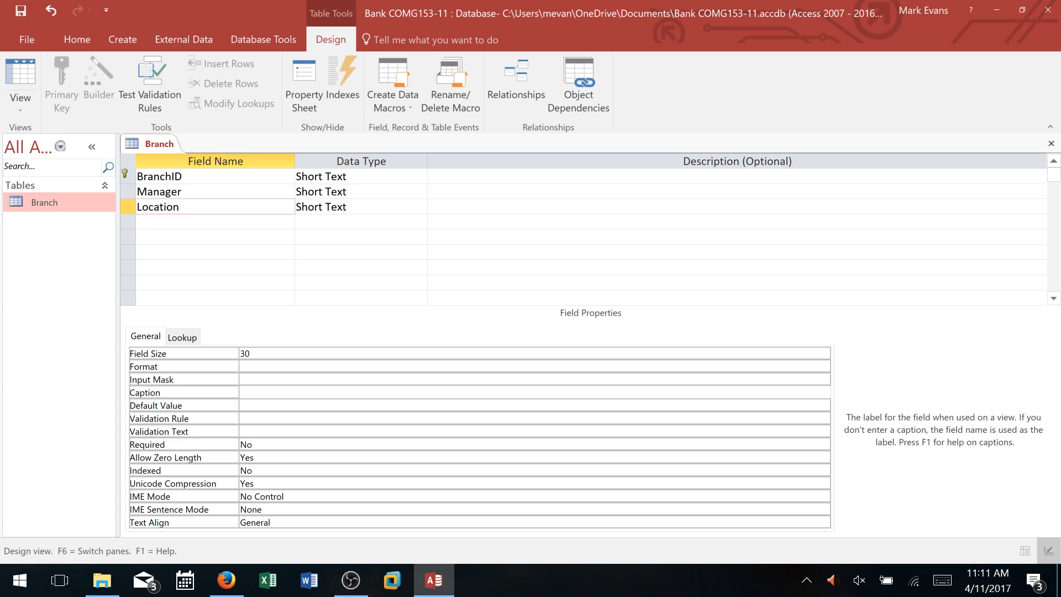
pyautogui.write('Branch Location')
# - Save the Branch table's design changes, accepting the shortened field sizes
pyautogui.click(21, 11)
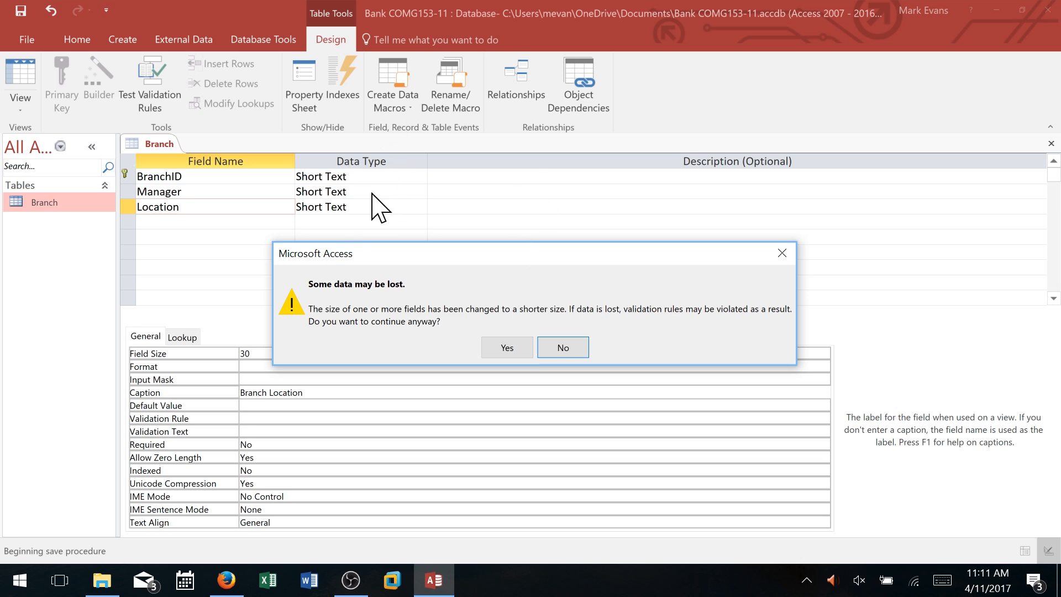
pyautogui.click(509, 354)
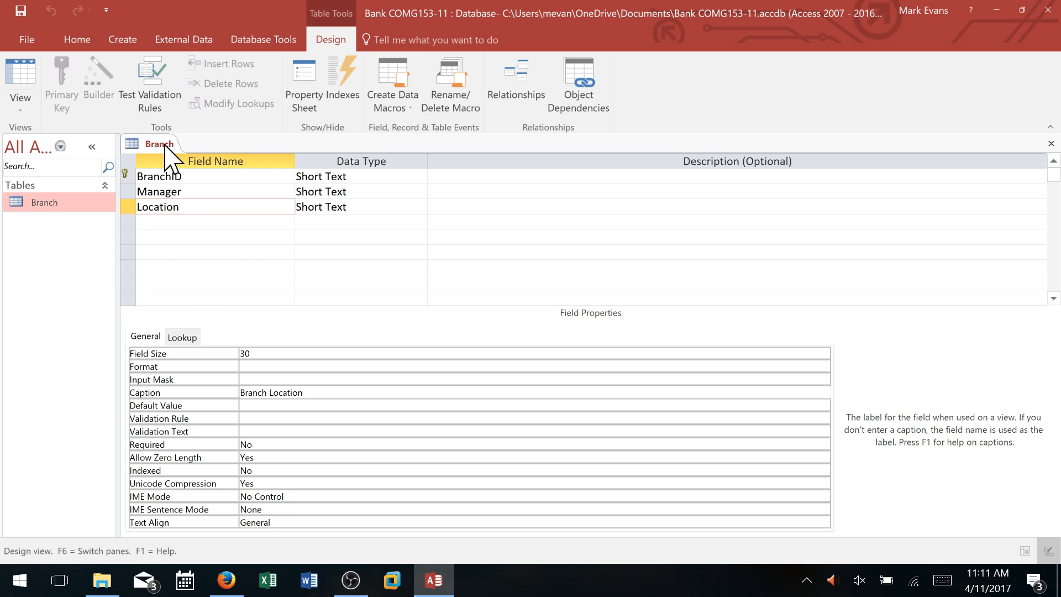
# - Add a field named StartDate below Location with the Date/Time data type
pyautogui.click(215, 221)
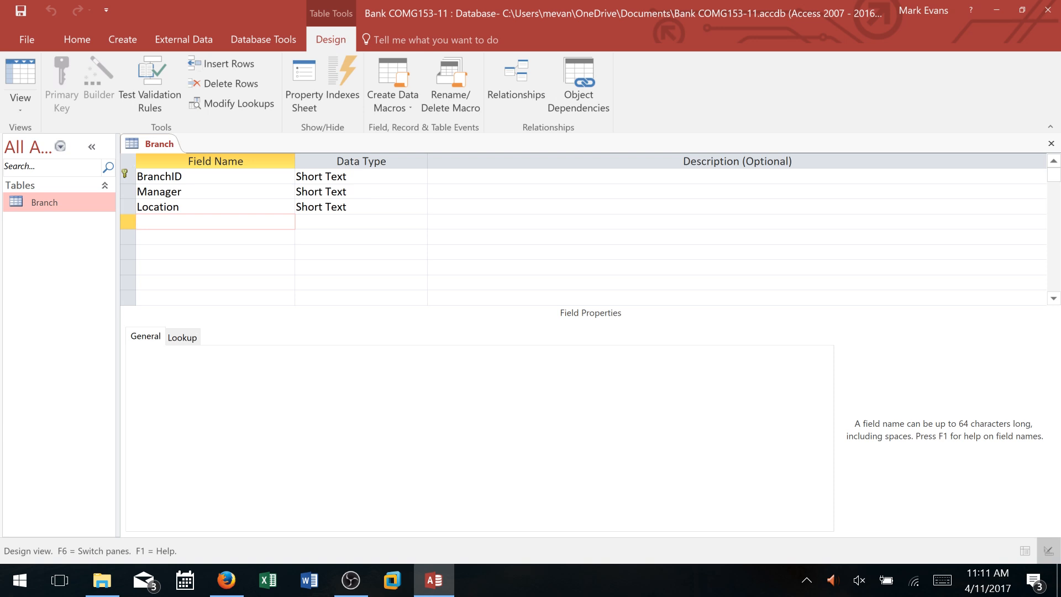
pyautogui.write('StartDate')
pyautogui.press('Tab')
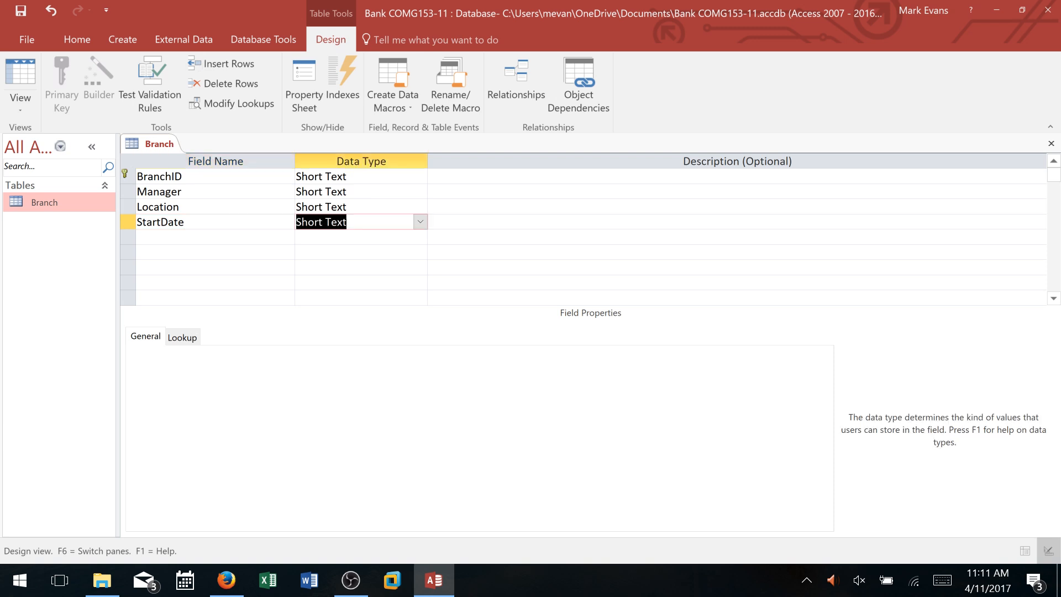
pyautogui.click(420, 221)
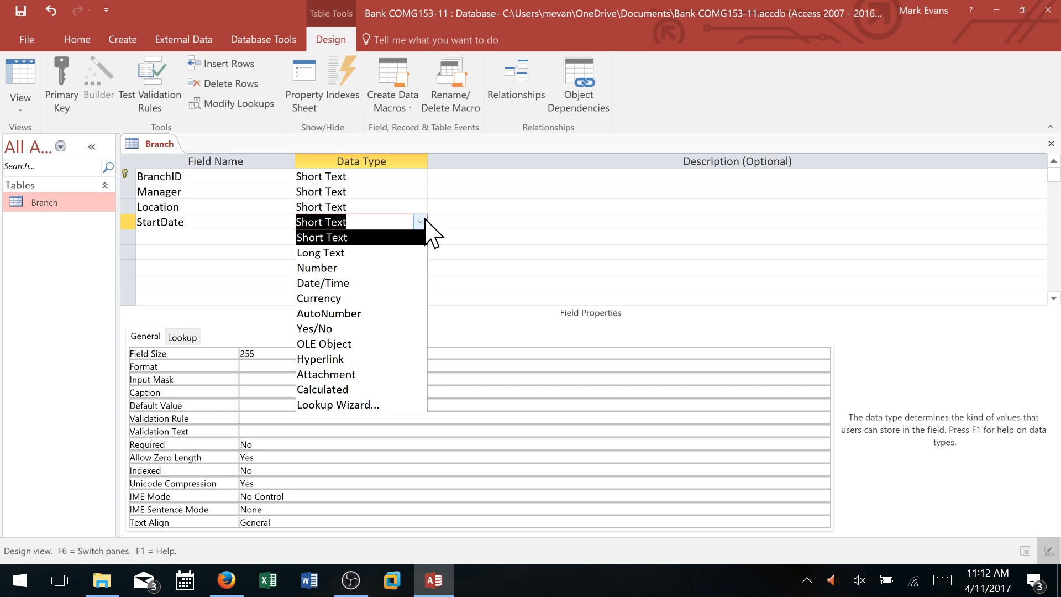
pyautogui.click(353, 283)
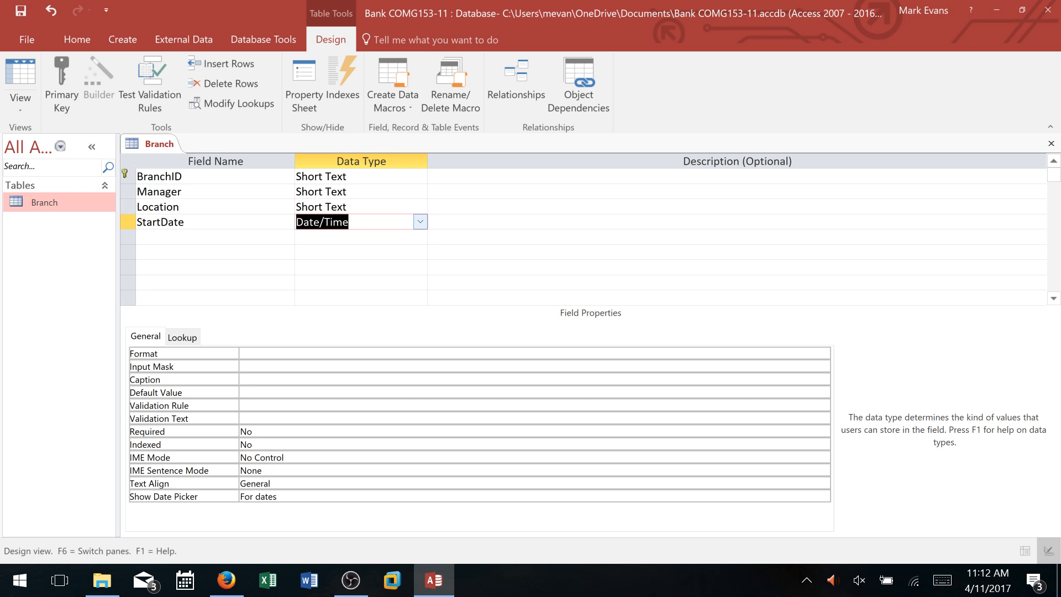
# - Set the StartDate field's display format to Short Date
pyautogui.click(296, 354)
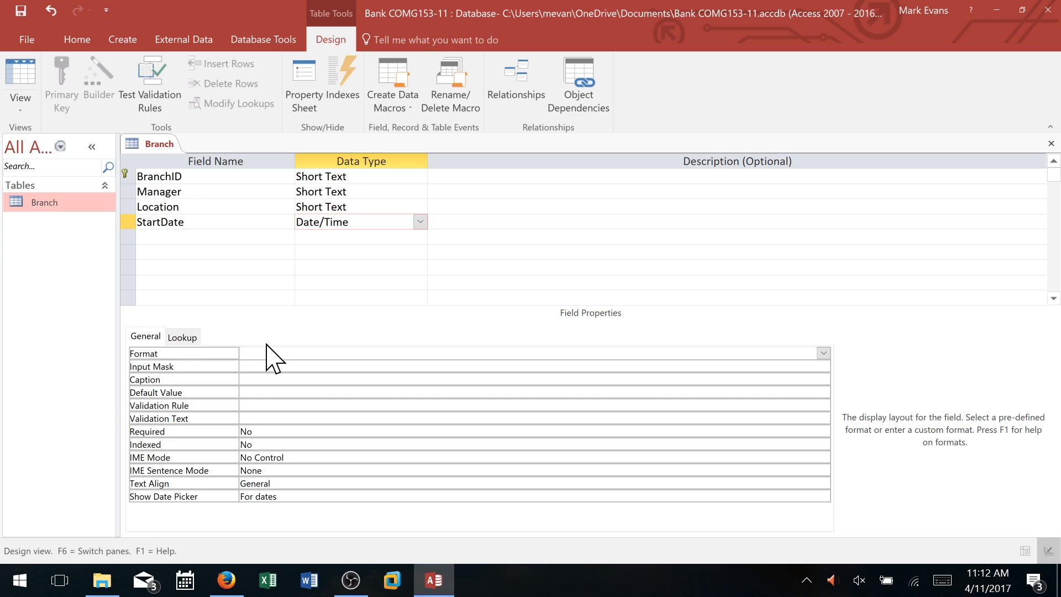
pyautogui.click(823, 353)
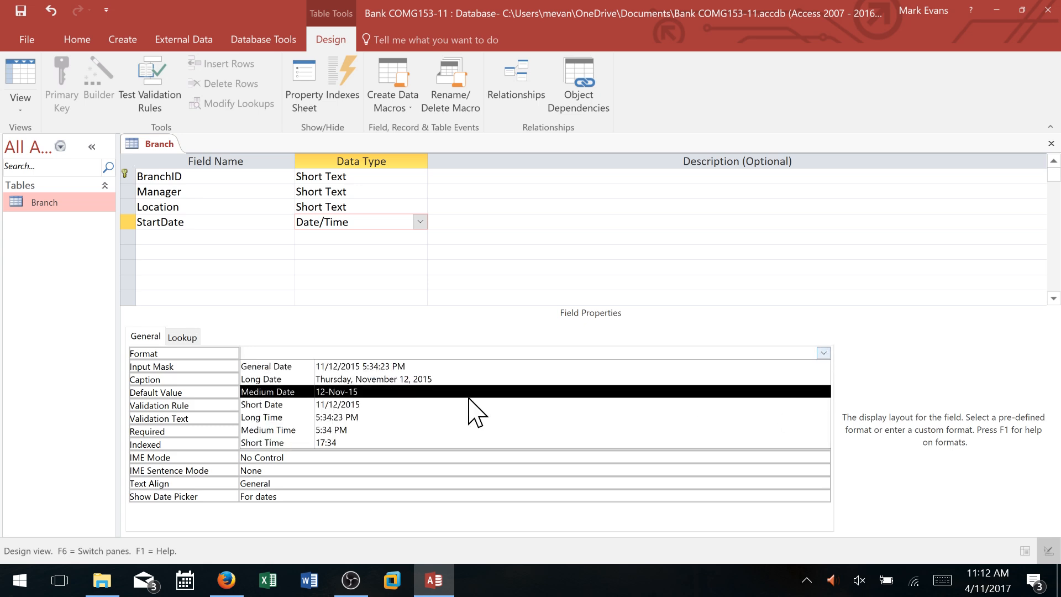
pyautogui.click(295, 409)
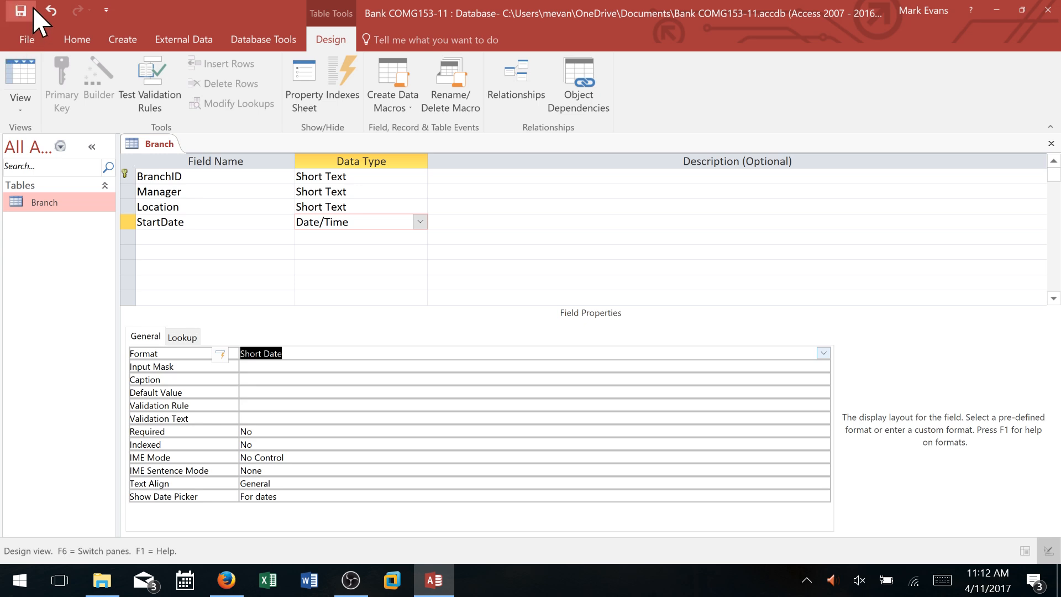
# - Save the table and give the StartDate field the description "This is the date the manager started working at this location."
pyautogui.click(16, 5)
pyautogui.click(737, 221)
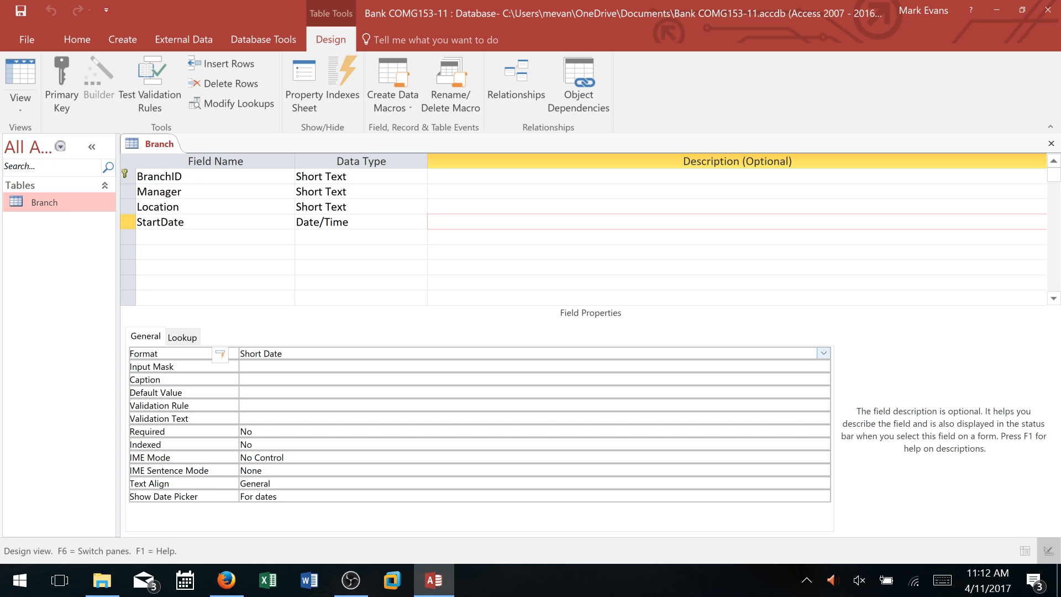
pyautogui.write('This is the date the man')
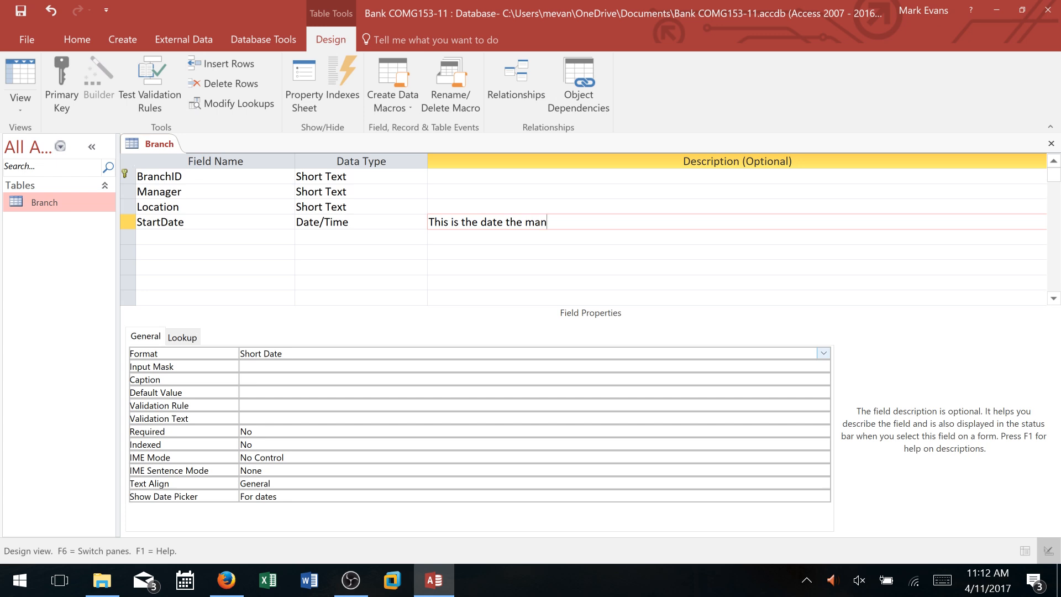
pyautogui.write('ager started working')
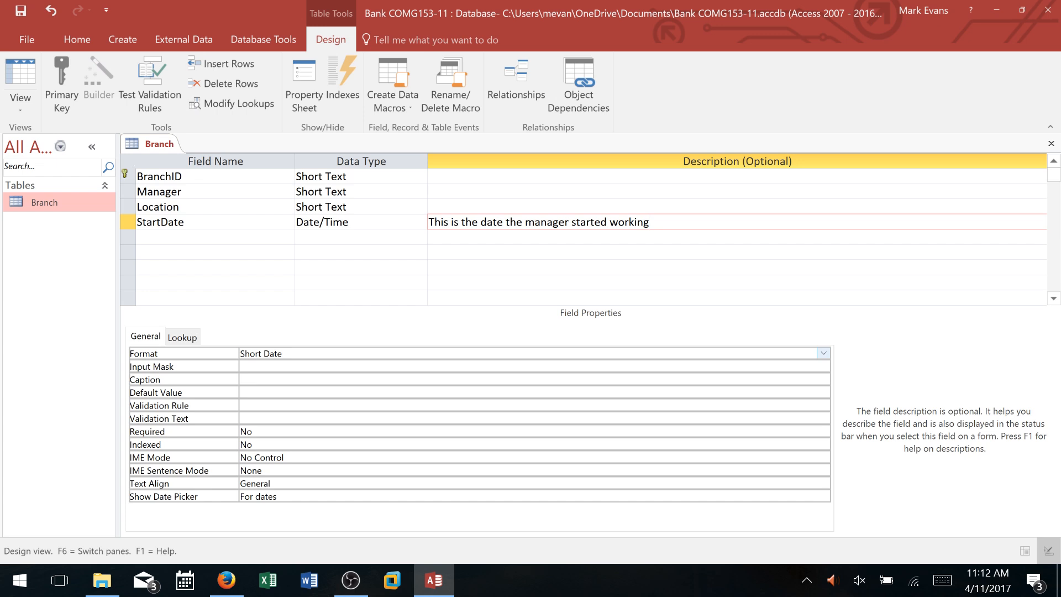
pyautogui.write(' at this location.')
# - Set the StartDate field's caption to "Manager's Start Date" and save the table design
pyautogui.click(243, 379)
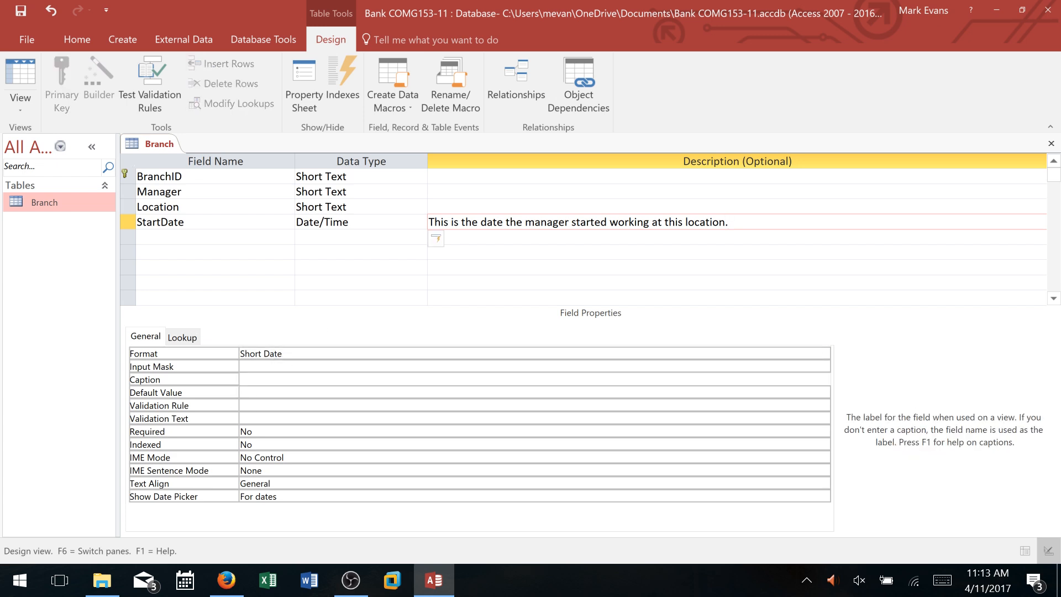
pyautogui.write("Manager's Start Date")
pyautogui.click(21, 9)
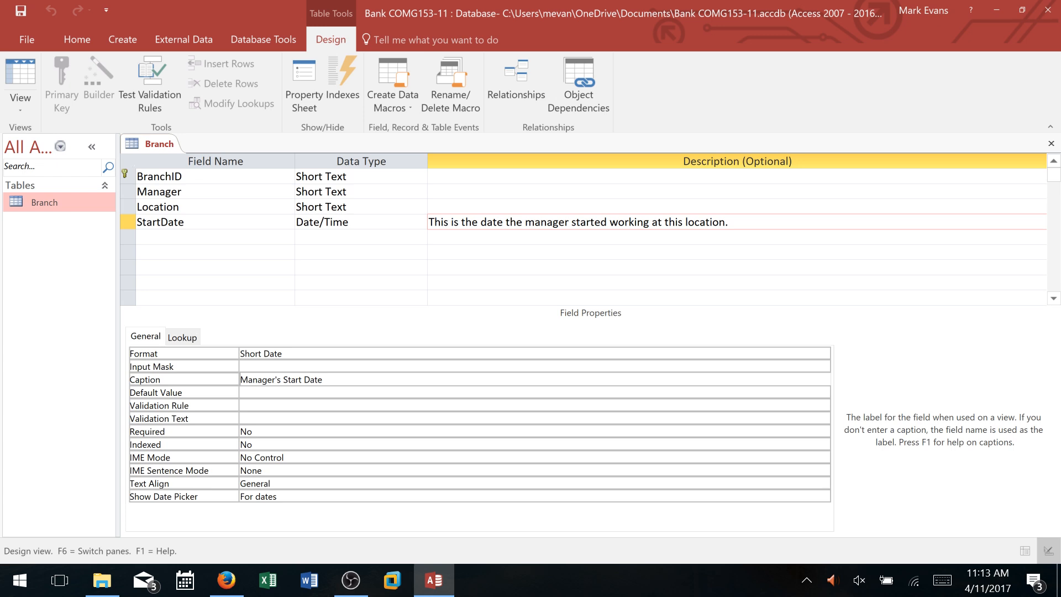
# - Show the Branch table in Datasheet view and fit the Manager's Name, Branch Location and Manager's Start Date columns to their headings
pyautogui.click(25, 66)
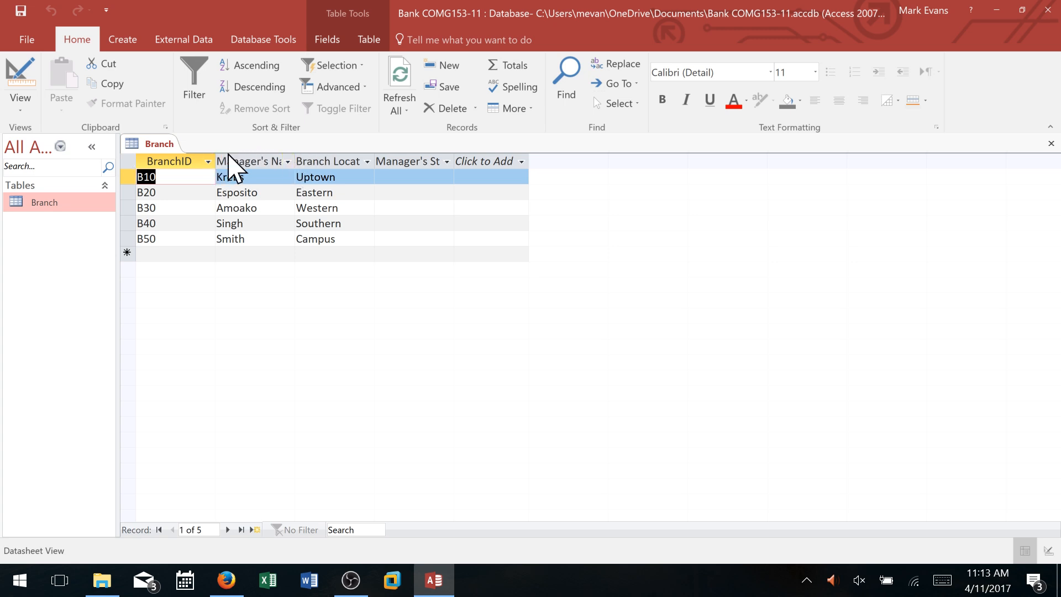
pyautogui.doubleClick(295, 160)
pyautogui.click(295, 161)
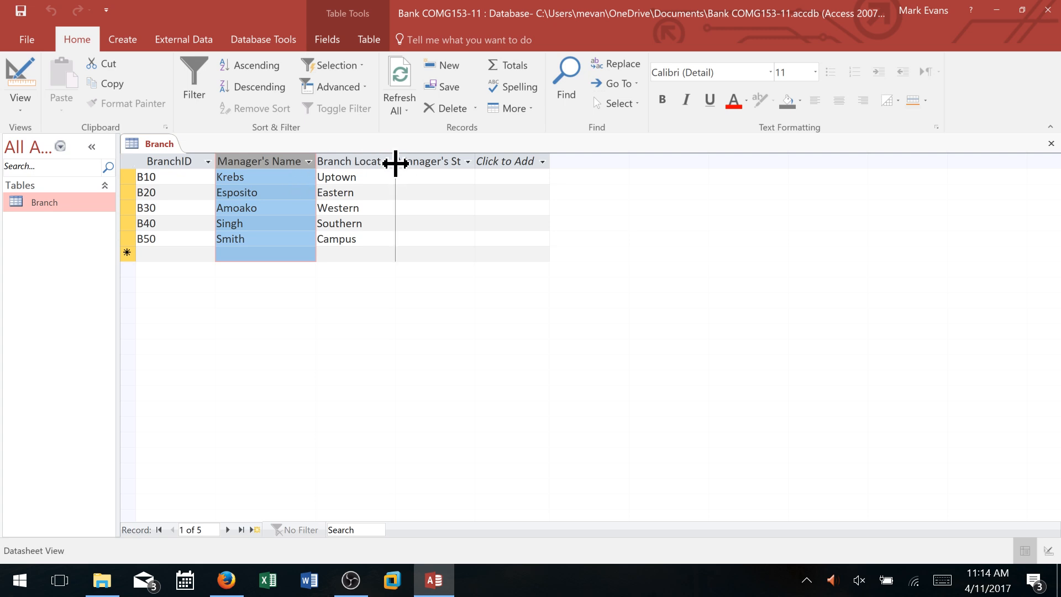
pyautogui.doubleClick(395, 161)
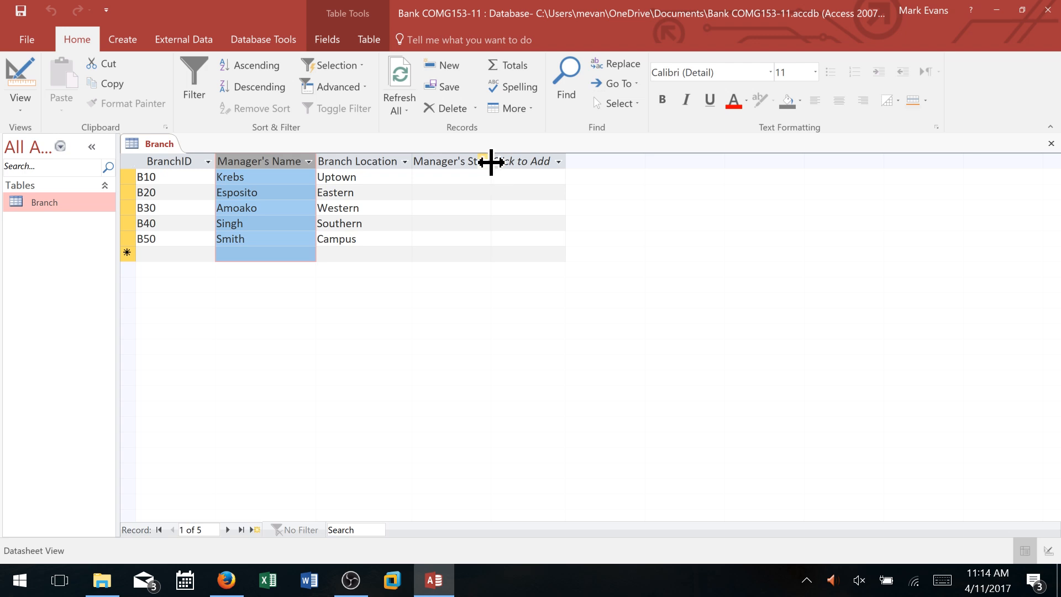
pyautogui.moveTo(490, 160); pyautogui.dragTo(492, 161)
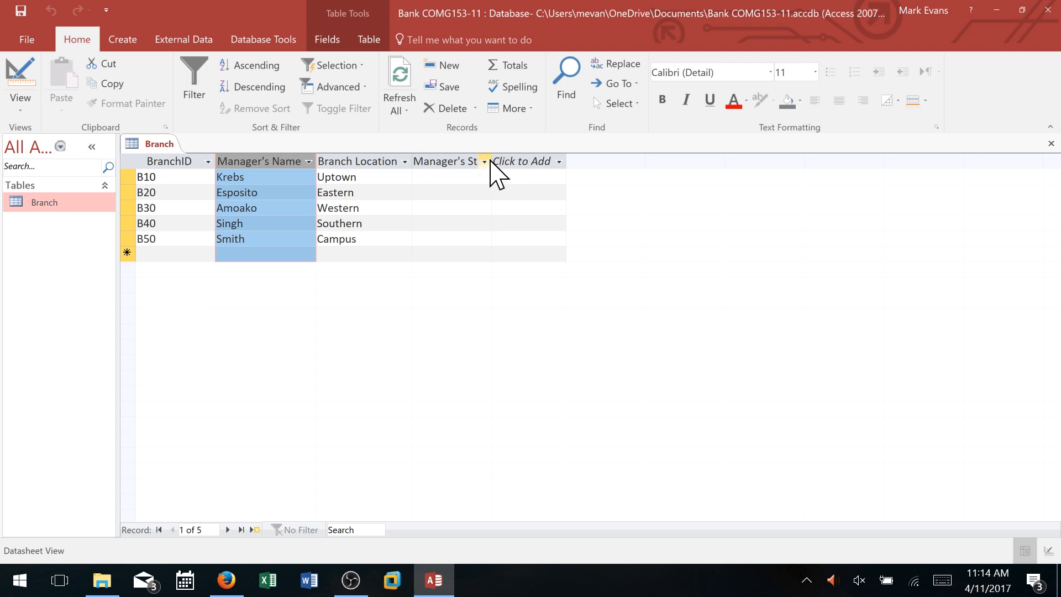
pyautogui.doubleClick(492, 161)
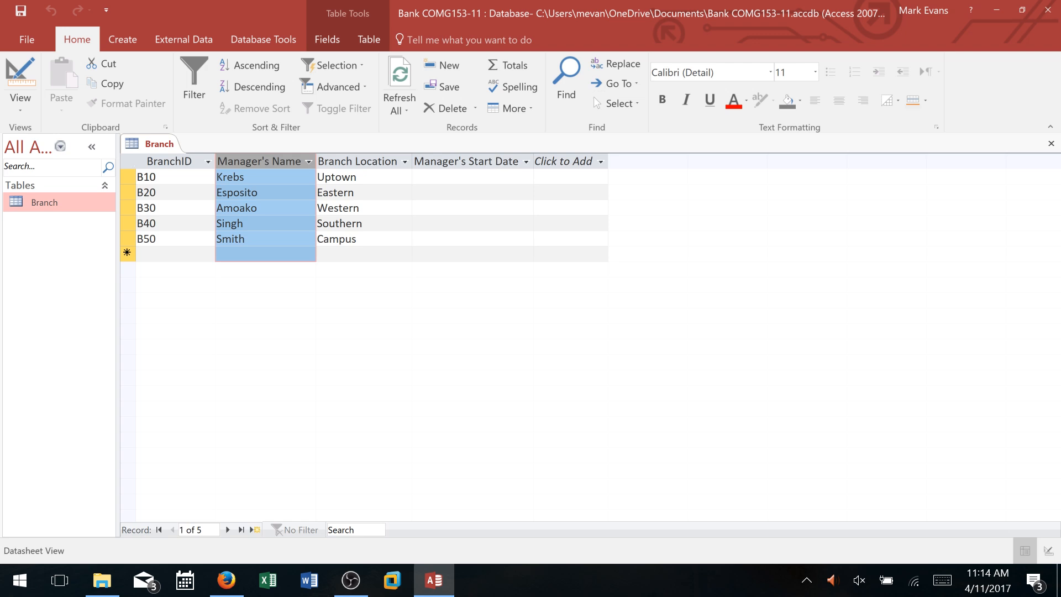
# - Enter the manager's start dates for branches B10 to B50: 12/3/2014, 6/18/2013, 3/13/2011, 9/15/2014 and 10/11/2016
pyautogui.click(436, 194)
pyautogui.click(442, 177)
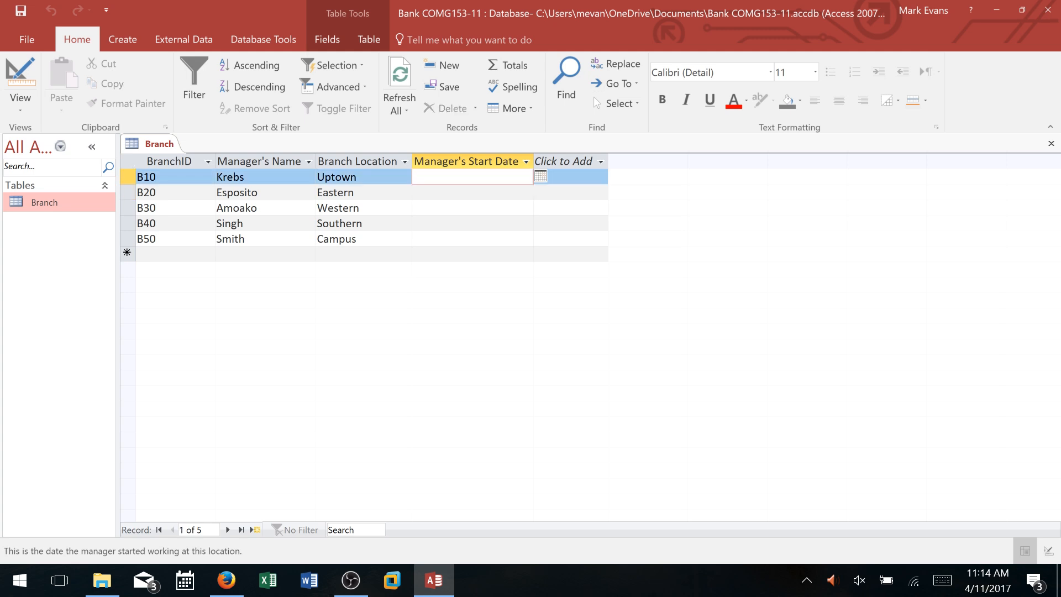
pyautogui.write('12/3/2014')
pyautogui.press('Down')
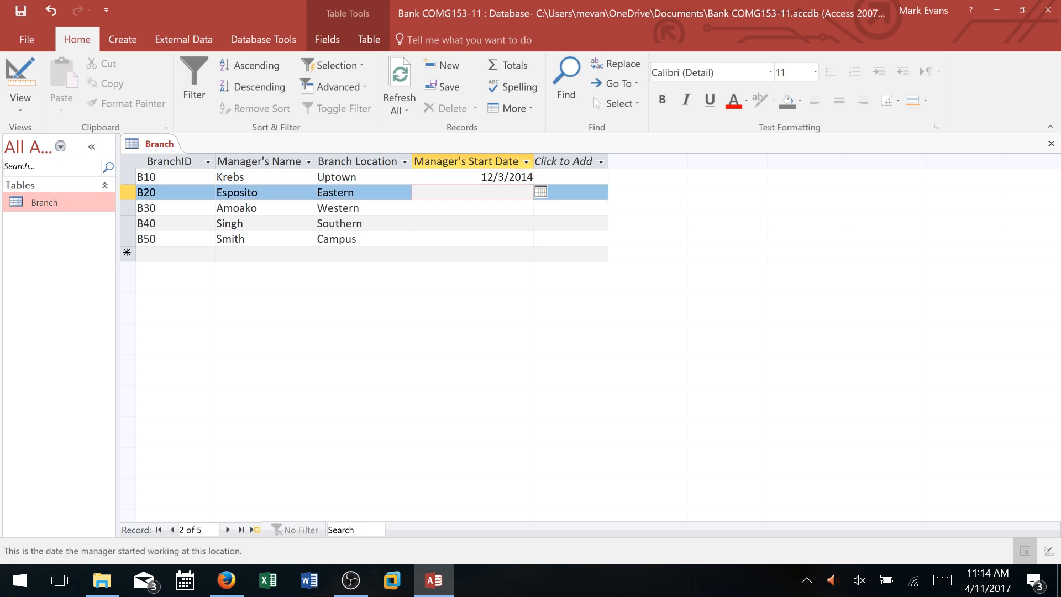
pyautogui.write('6/18/2013')
pyautogui.press('Down')
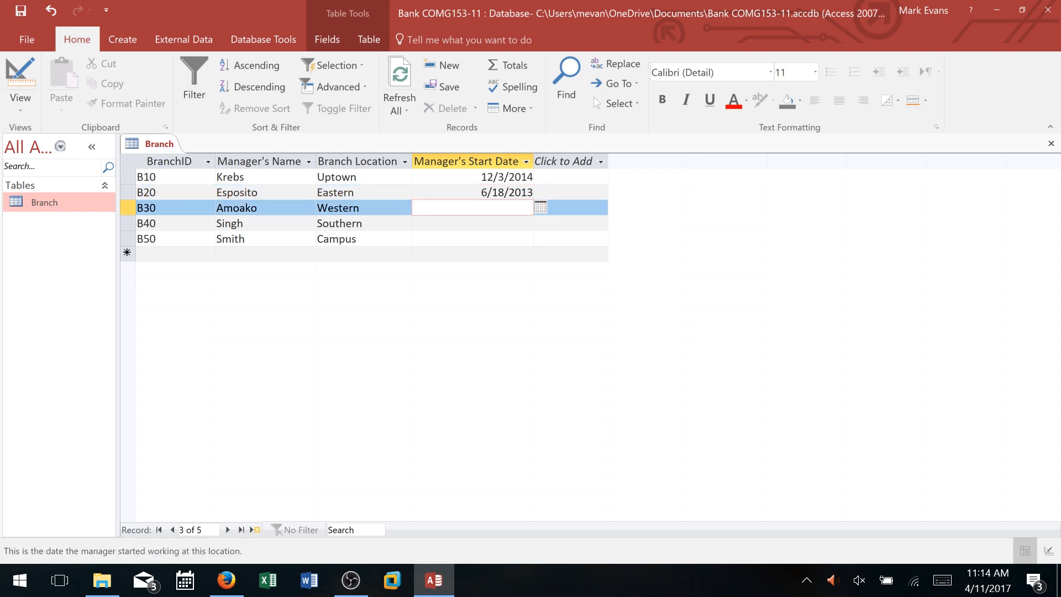
pyautogui.write('3/13/2011')
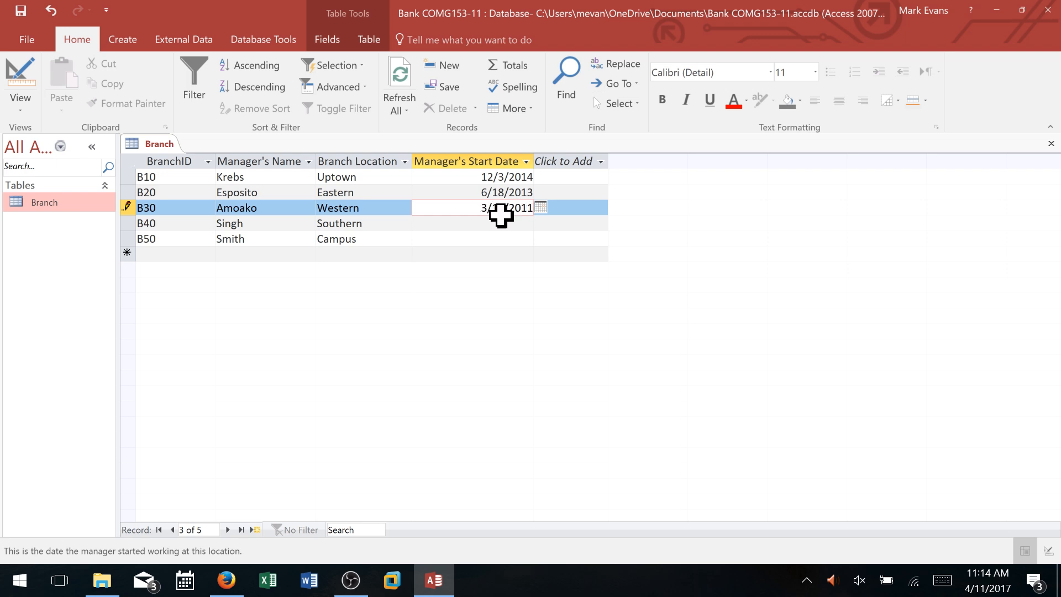
pyautogui.press('Down')
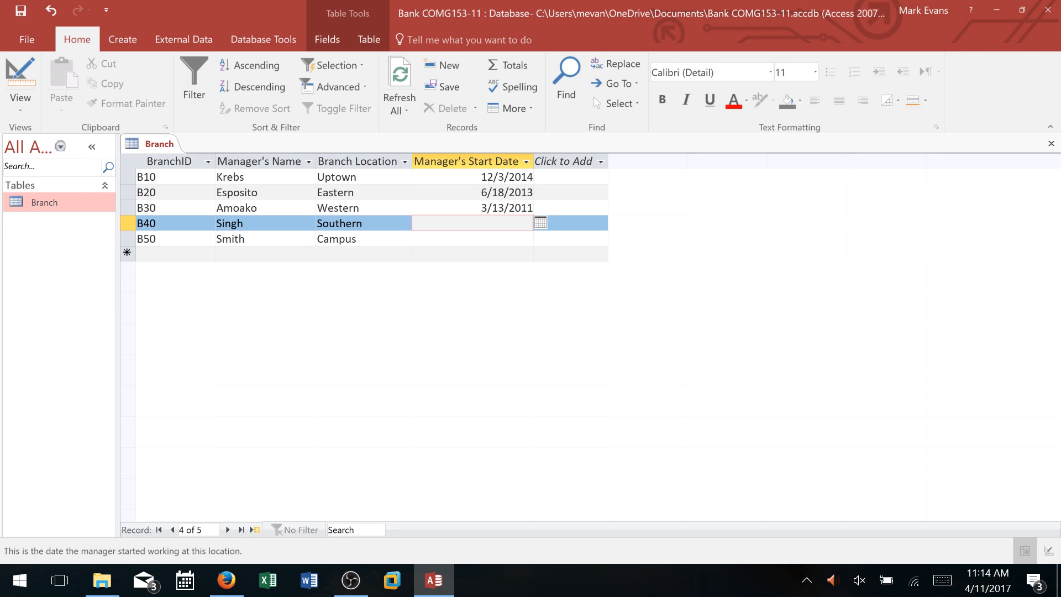
pyautogui.write('9/15/2014')
pyautogui.press('Down')
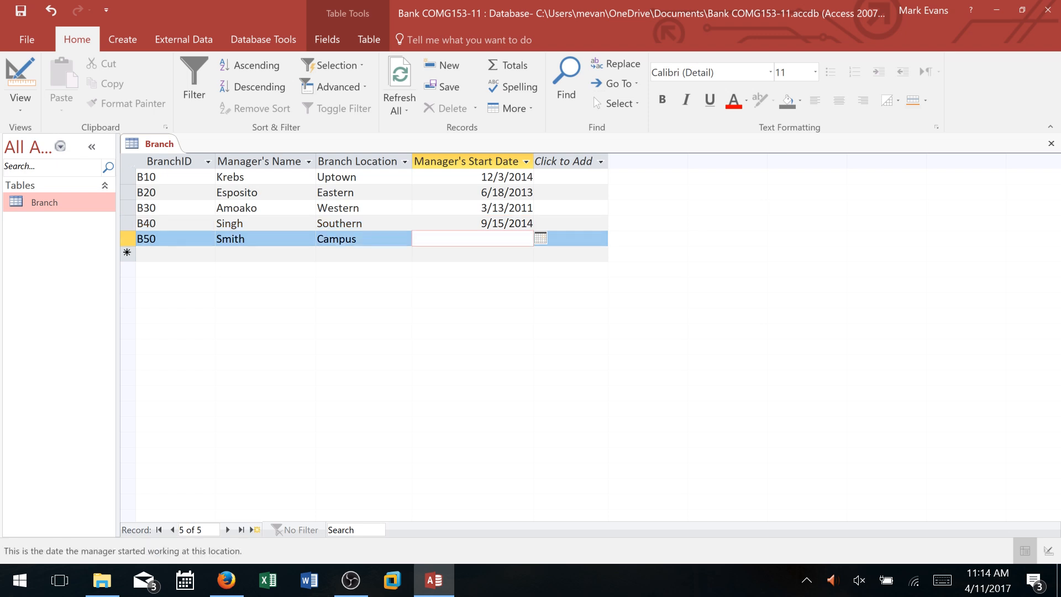
pyautogui.write('10/11/2016')
pyautogui.click(508, 224)
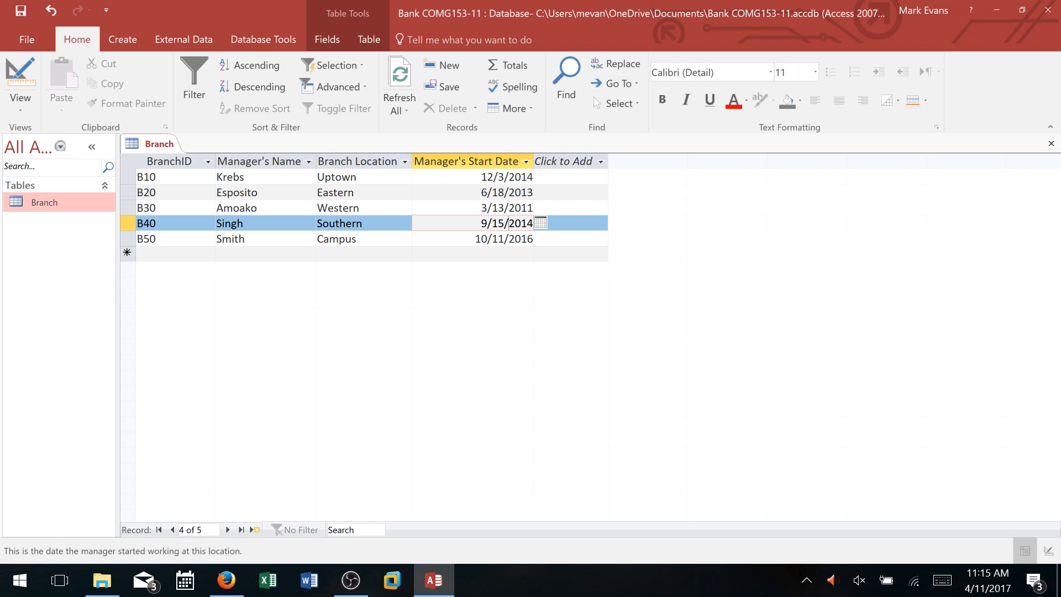
pyautogui.click(157, 177)
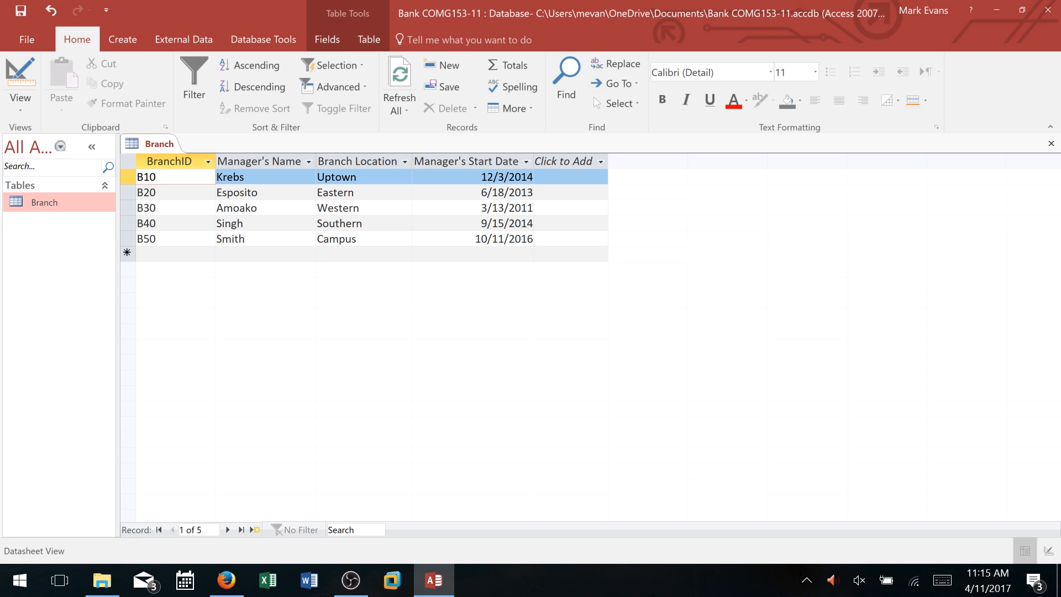
pyautogui.click(128, 192)
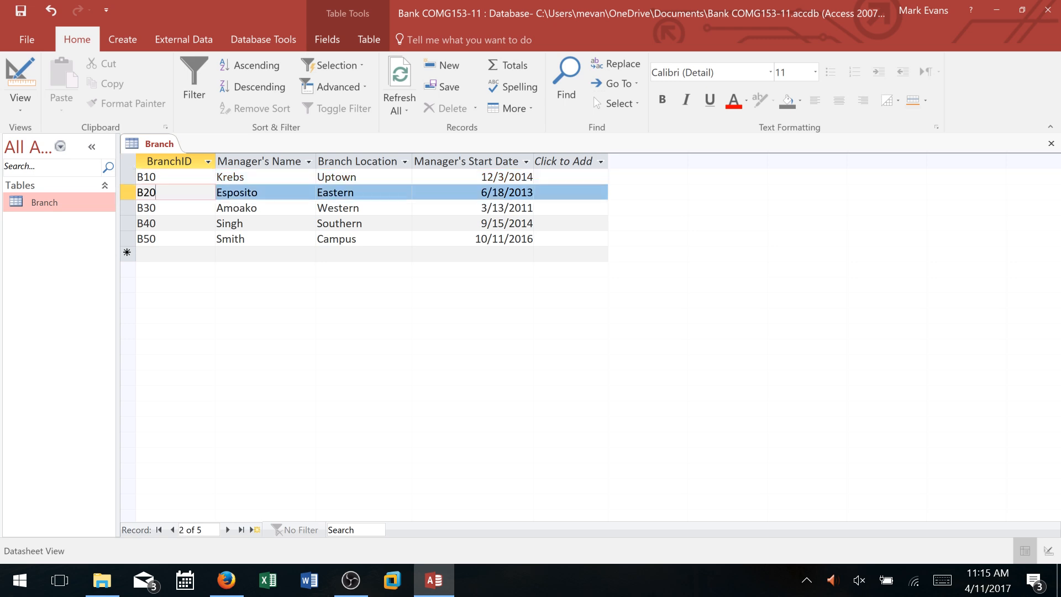
pyautogui.click(127, 207)
pyautogui.click(127, 223)
pyautogui.click(127, 239)
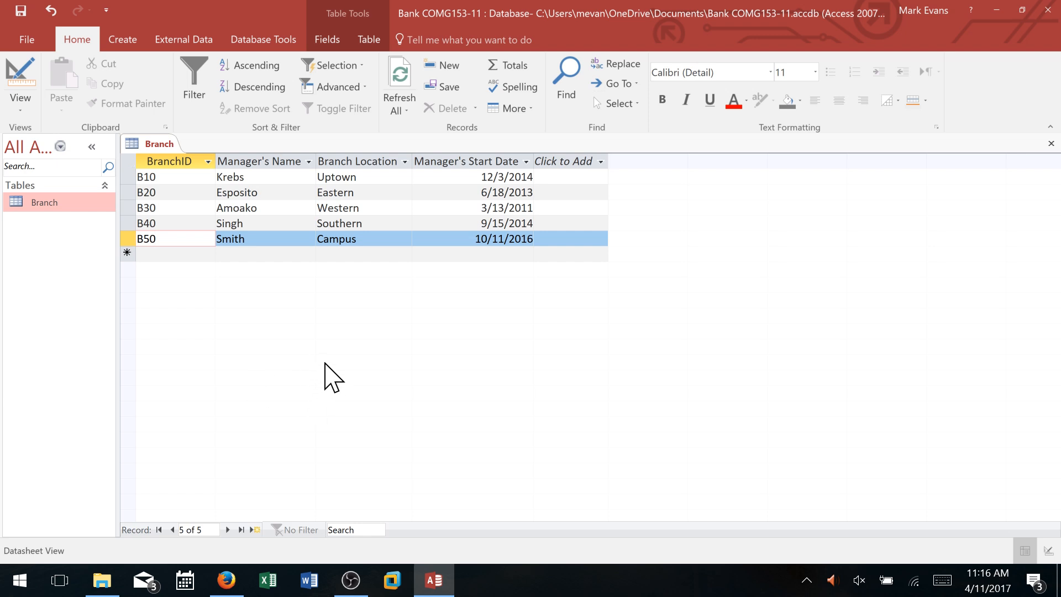
# - Start importing the Excel workbook a02h2Customers.xlsx from the Documents folder into a new table in the current database
pyautogui.click(213, 41)
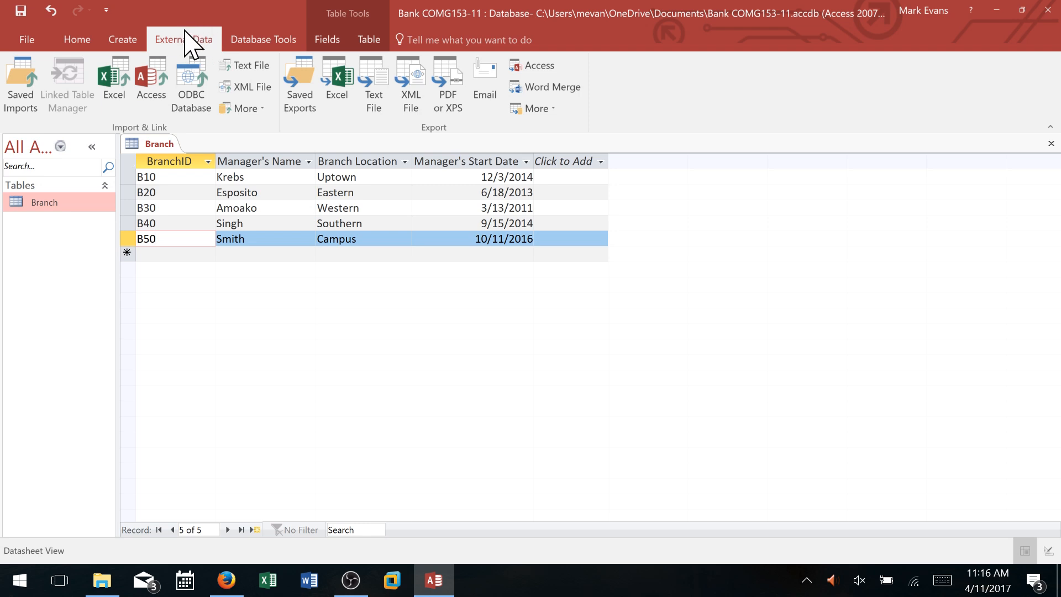
pyautogui.click(113, 89)
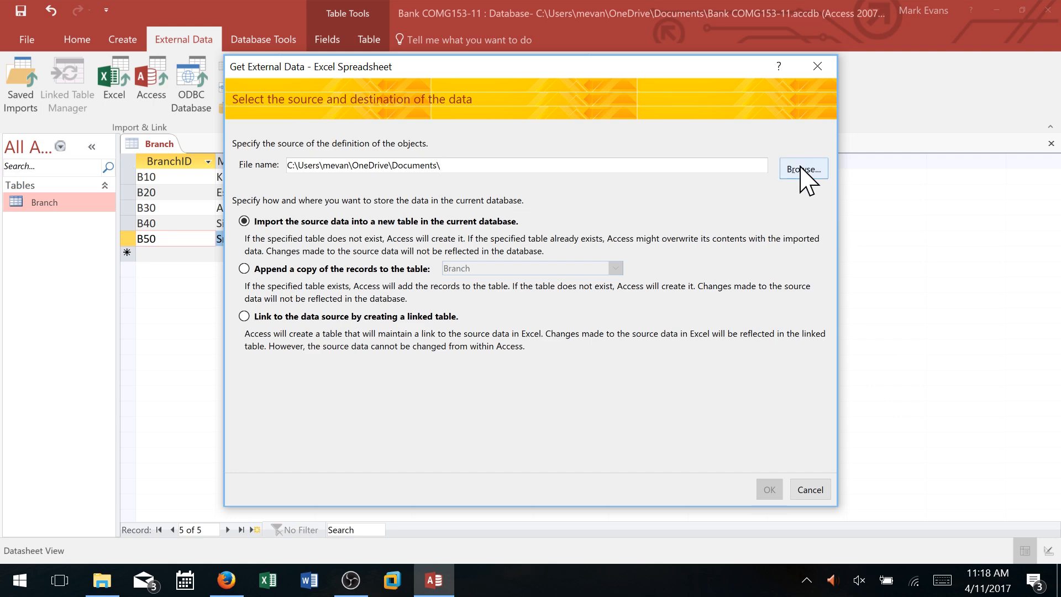
pyautogui.click(800, 168)
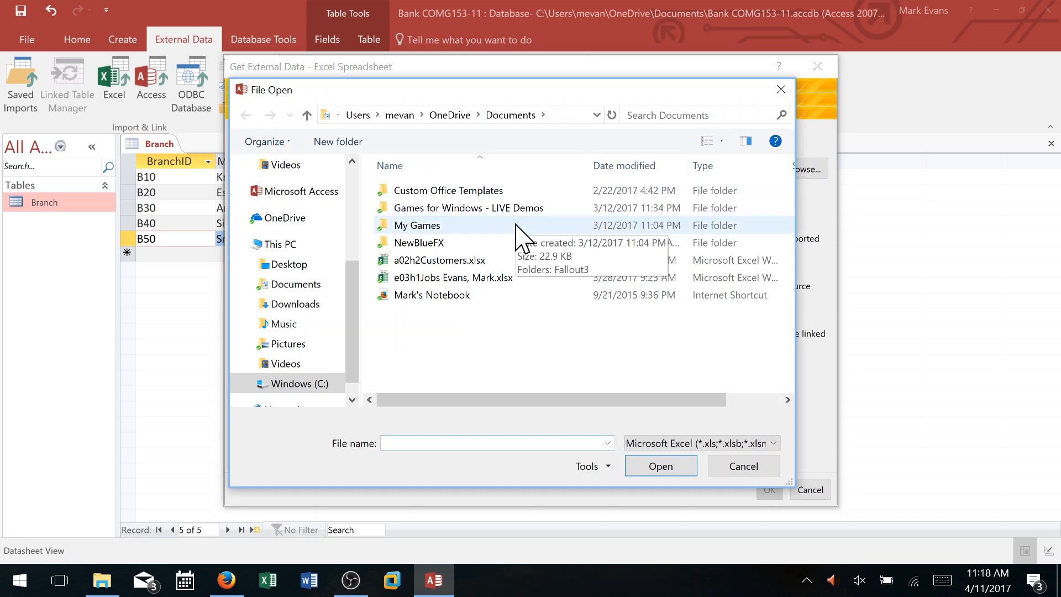
pyautogui.click(444, 260)
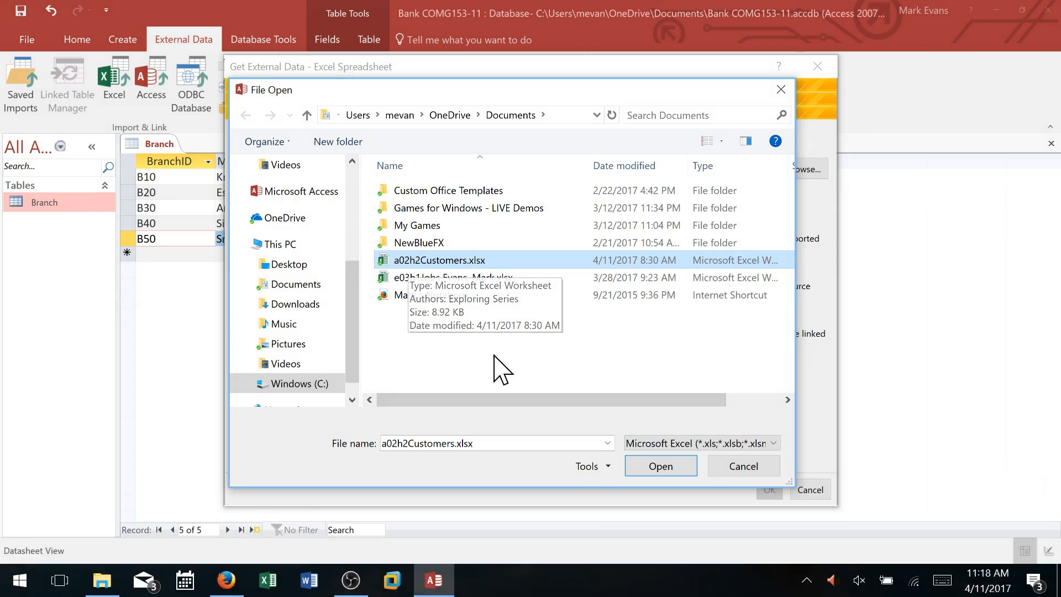
pyautogui.click(662, 466)
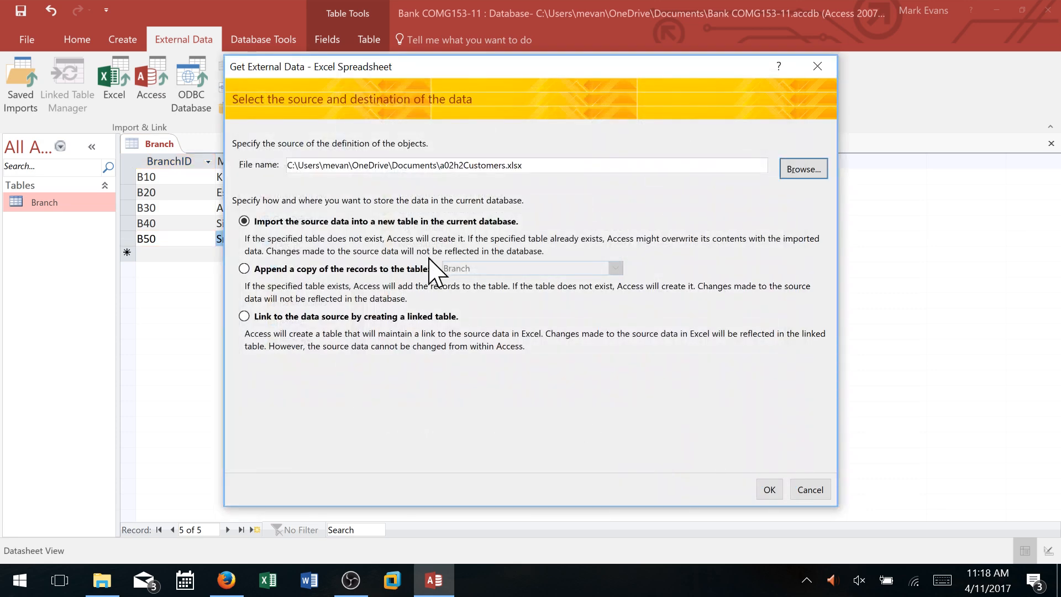
pyautogui.moveTo(522, 165); pyautogui.dragTo(295, 165)
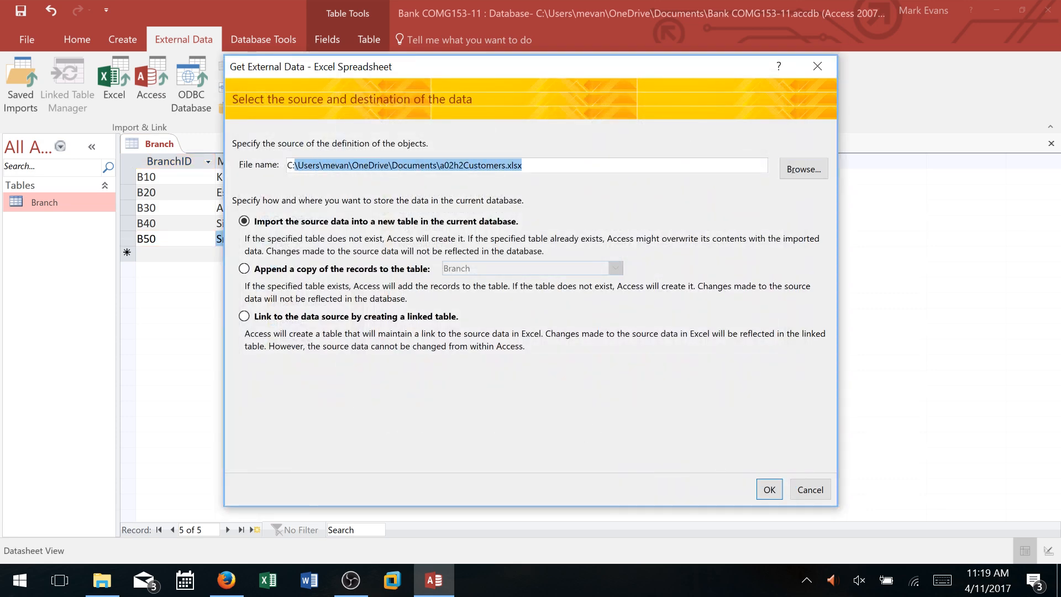
pyautogui.moveTo(522, 166)
pyautogui.mouseDown()
pyautogui.moveTo(286, 165)
pyautogui.moveTo(522, 166)
pyautogui.mouseUp()
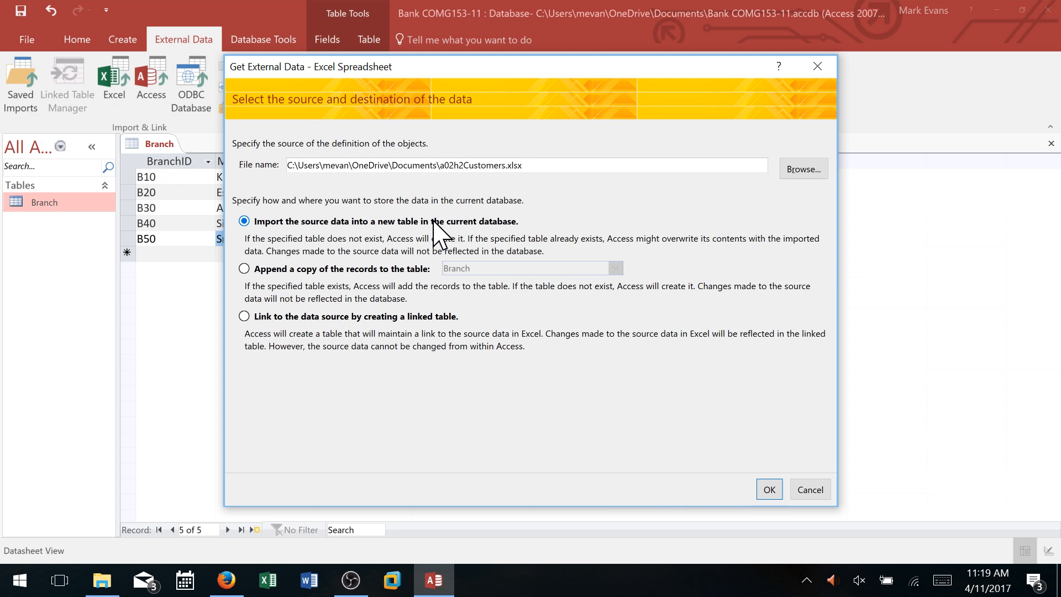
pyautogui.click(766, 488)
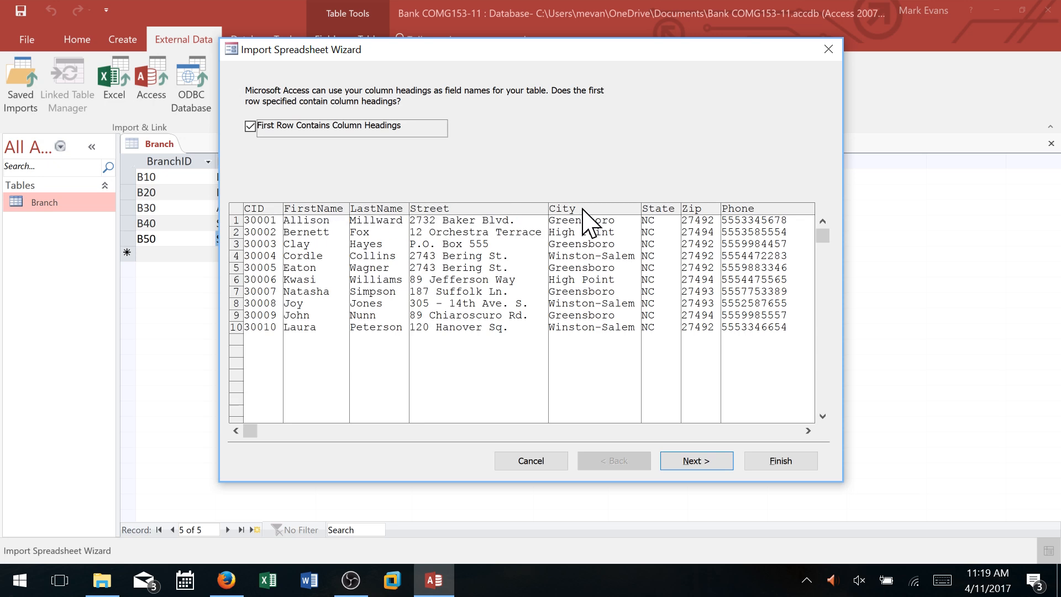
# - Keep the spreadsheet's first row as column headings and continue to the field options
pyautogui.click(251, 126)
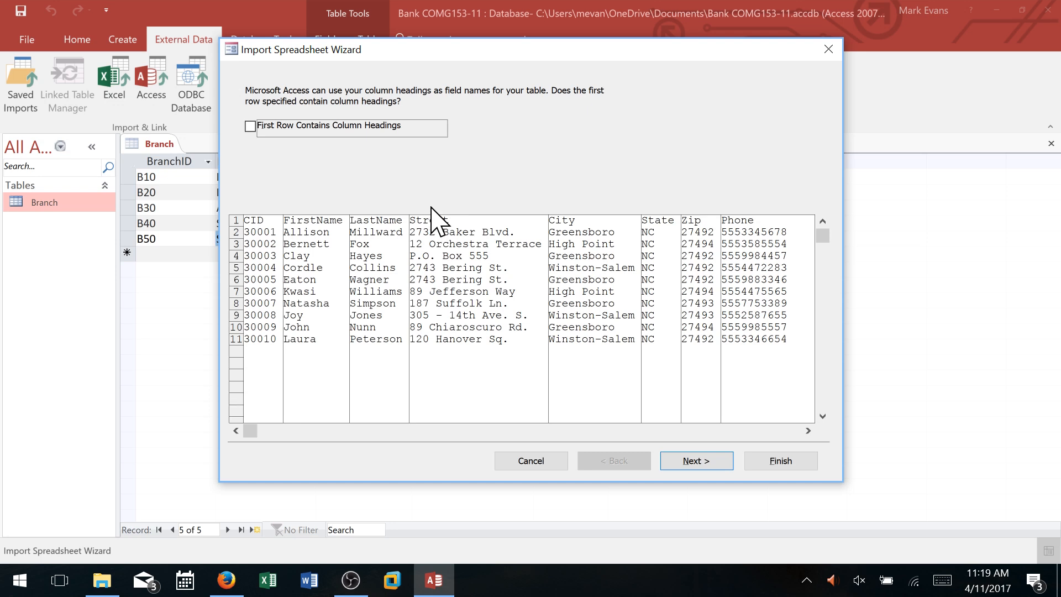
pyautogui.click(250, 126)
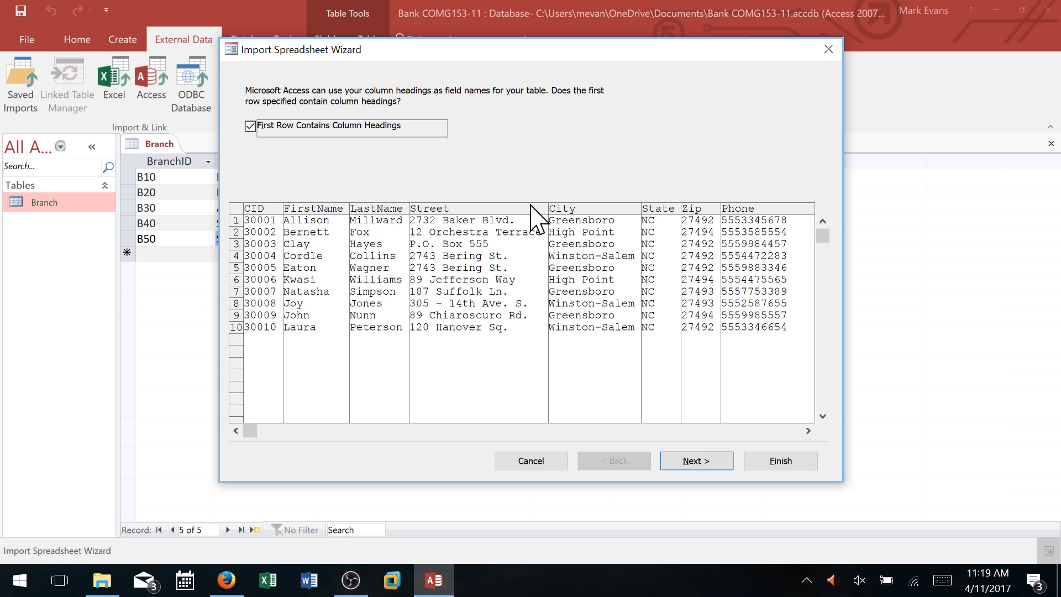
pyautogui.click(710, 466)
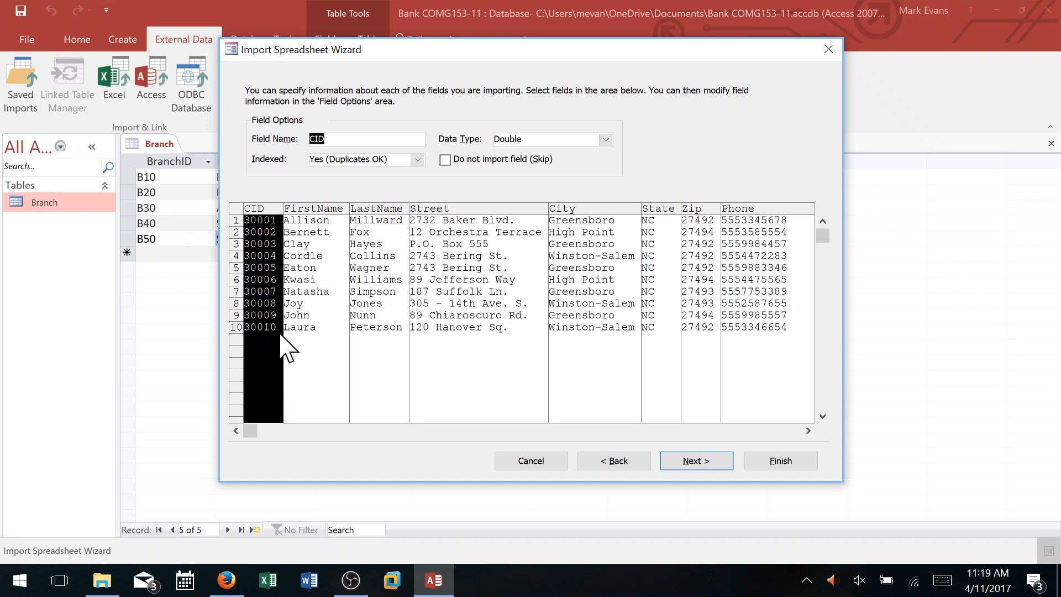
# - Set the CID field's index to Yes (No Duplicates) and choose CID as the imported table's primary key
pyautogui.click(417, 160)
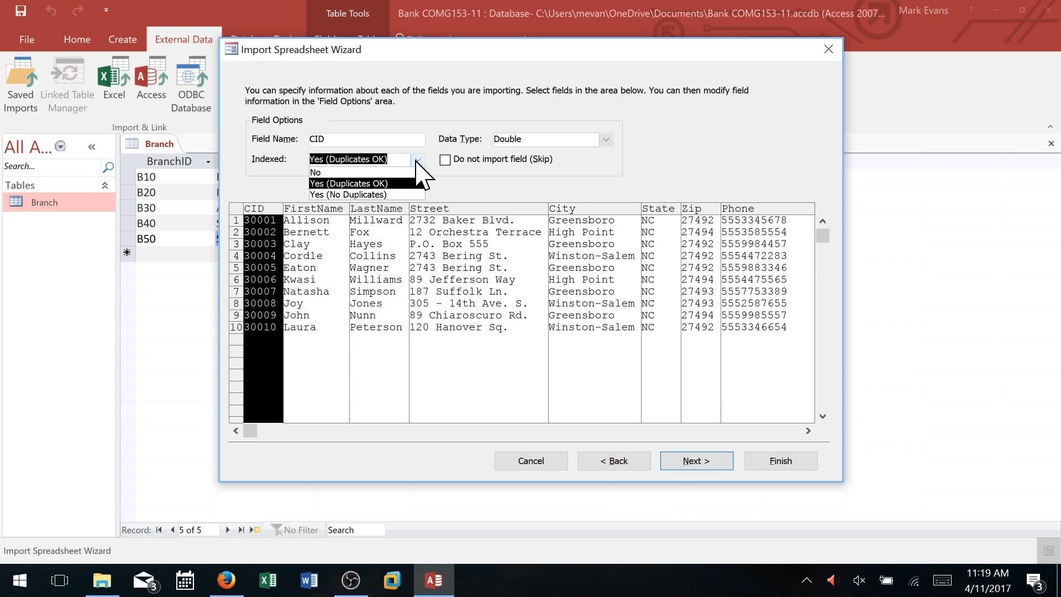
pyautogui.click(376, 195)
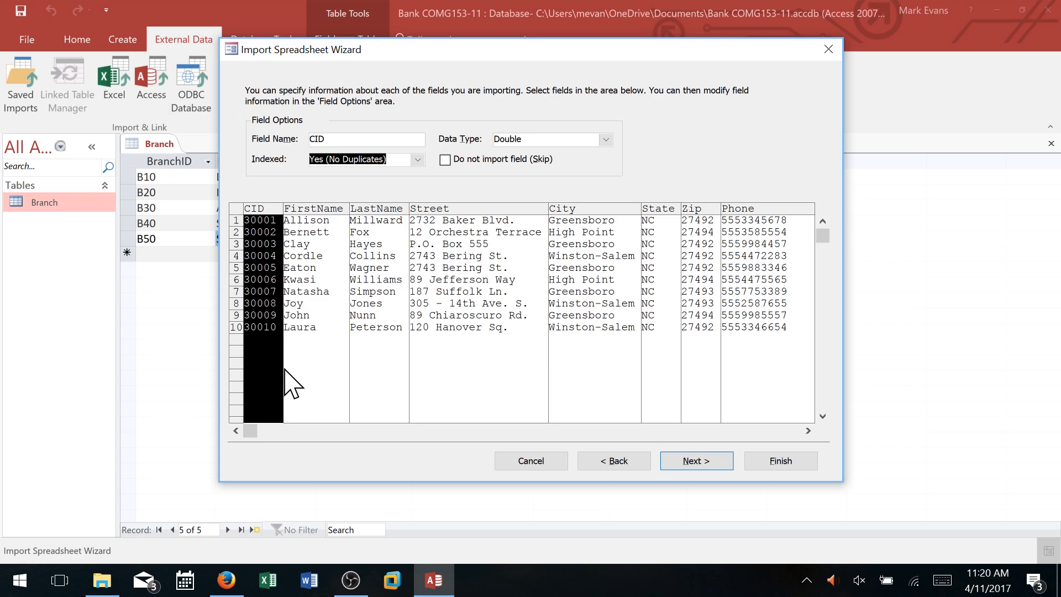
pyautogui.click(728, 470)
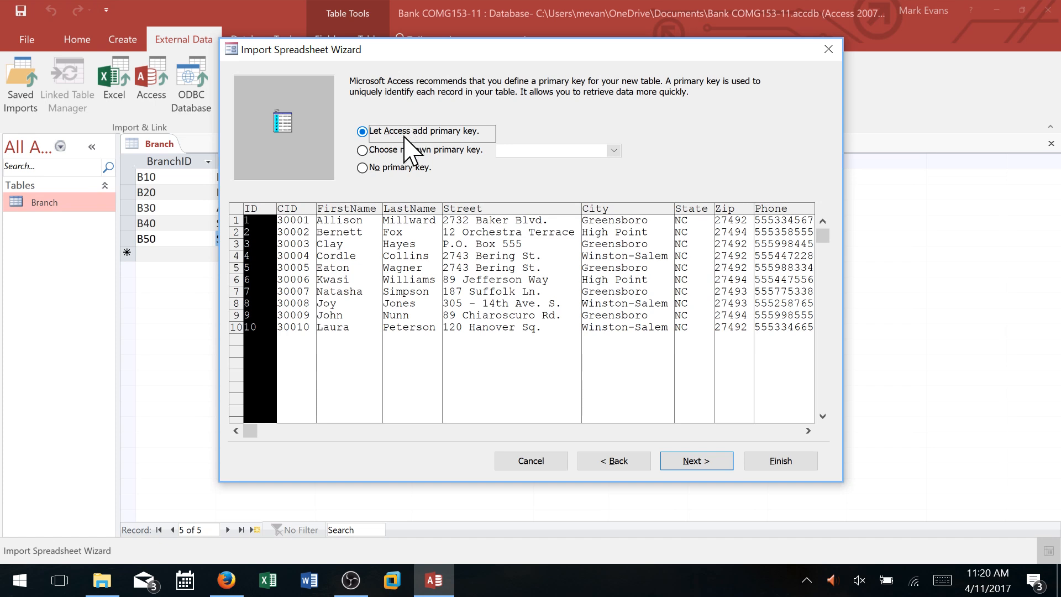
pyautogui.click(362, 150)
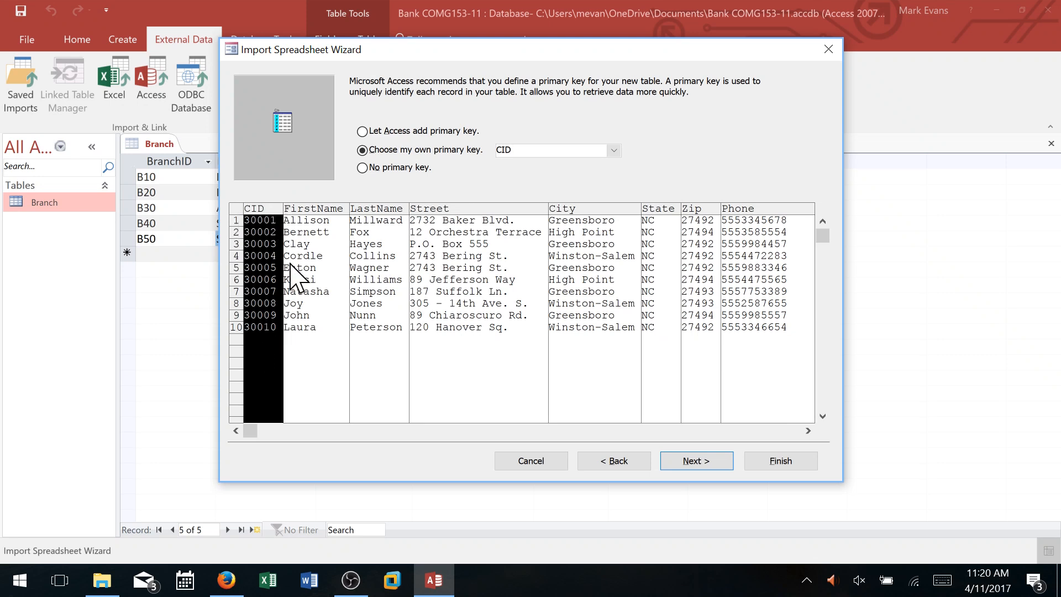
# - Import the spreadsheet into a table named Customers and finish without saving the import steps
pyautogui.click(708, 465)
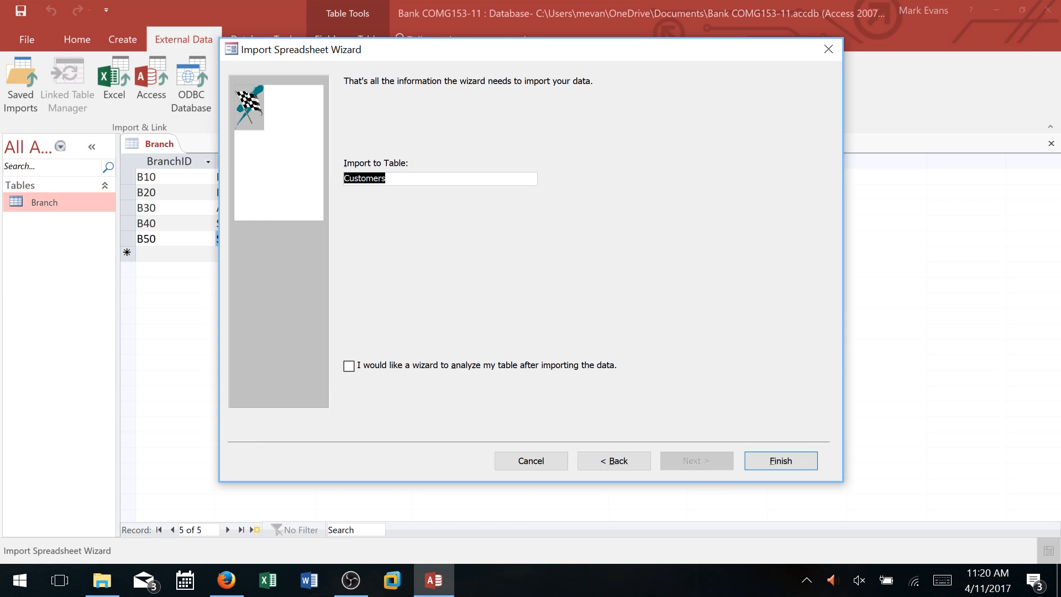
pyautogui.click(408, 179)
pyautogui.click(794, 468)
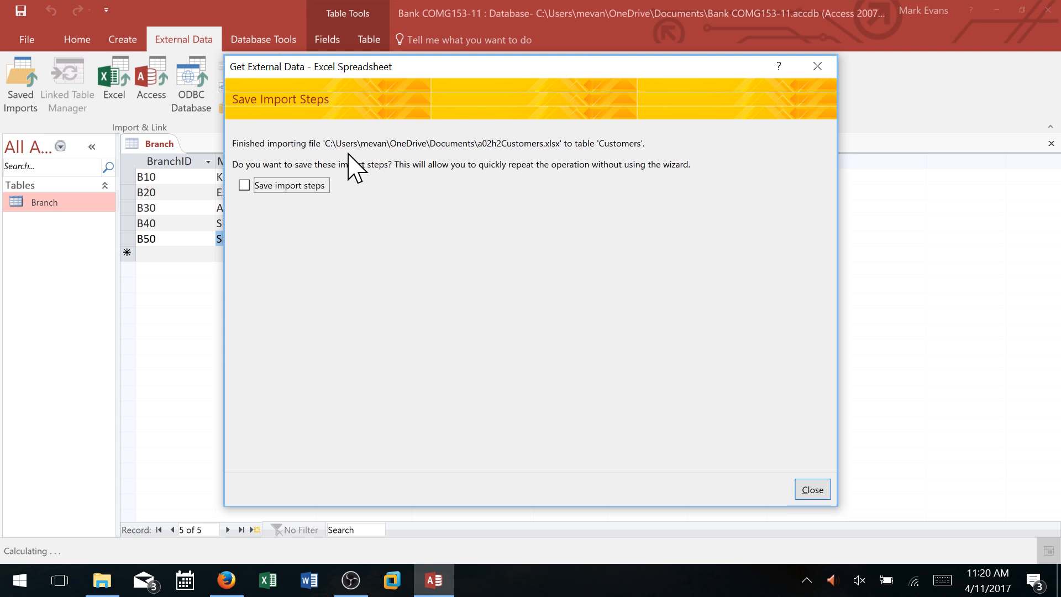
pyautogui.click(812, 489)
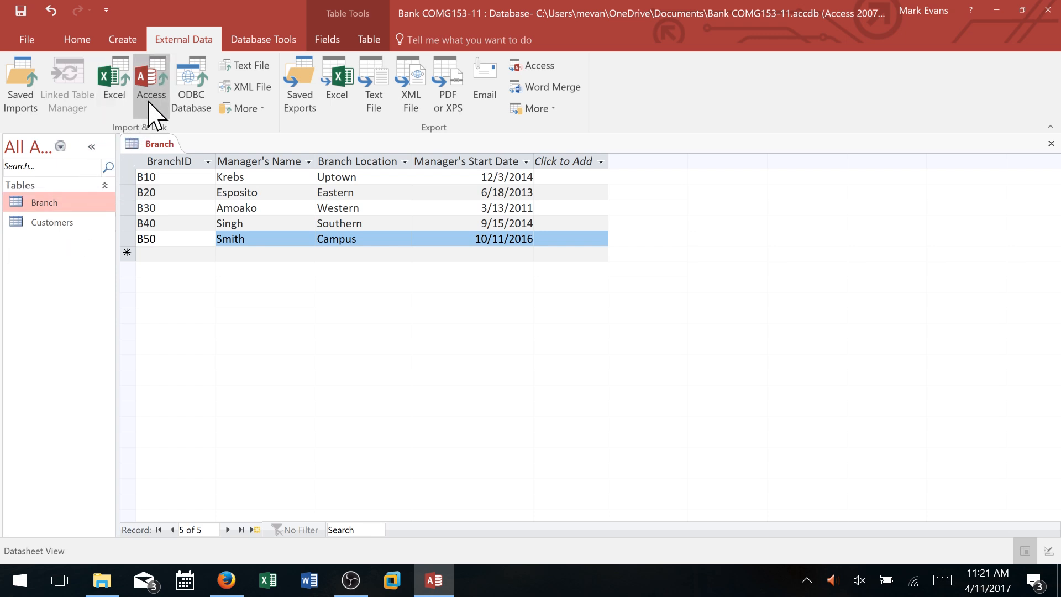
# - Start importing objects from the Access database a02h2Accounts.accdb in the Documents folder into the current database
pyautogui.click(150, 79)
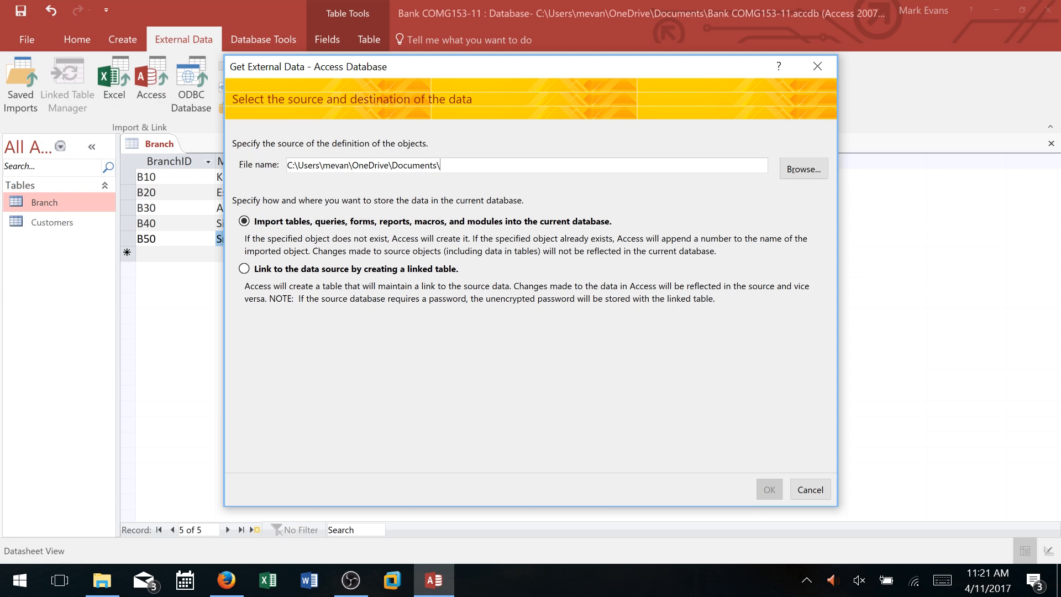
pyautogui.click(811, 172)
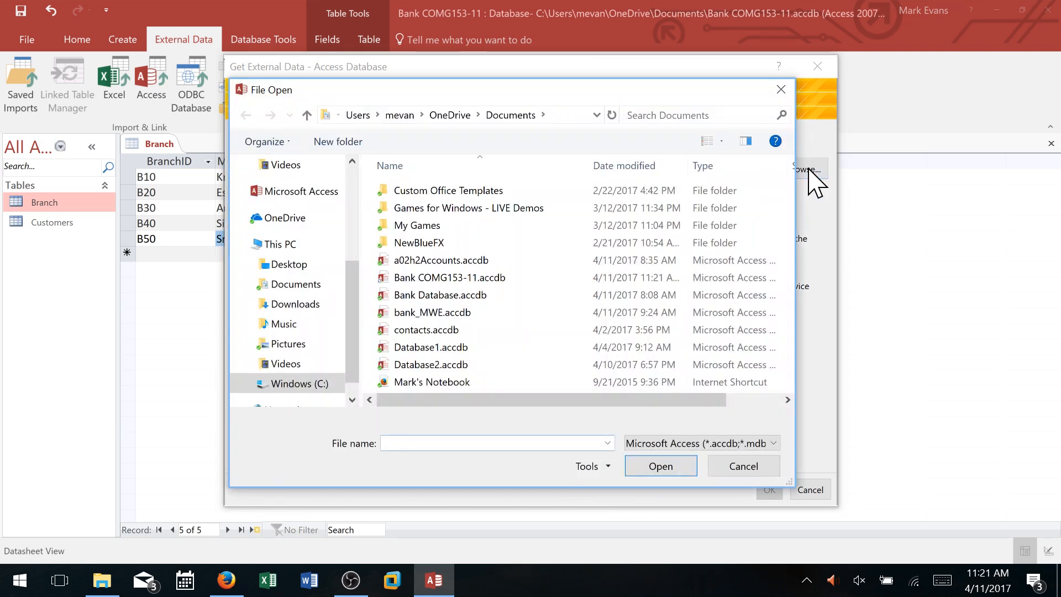
pyautogui.click(440, 265)
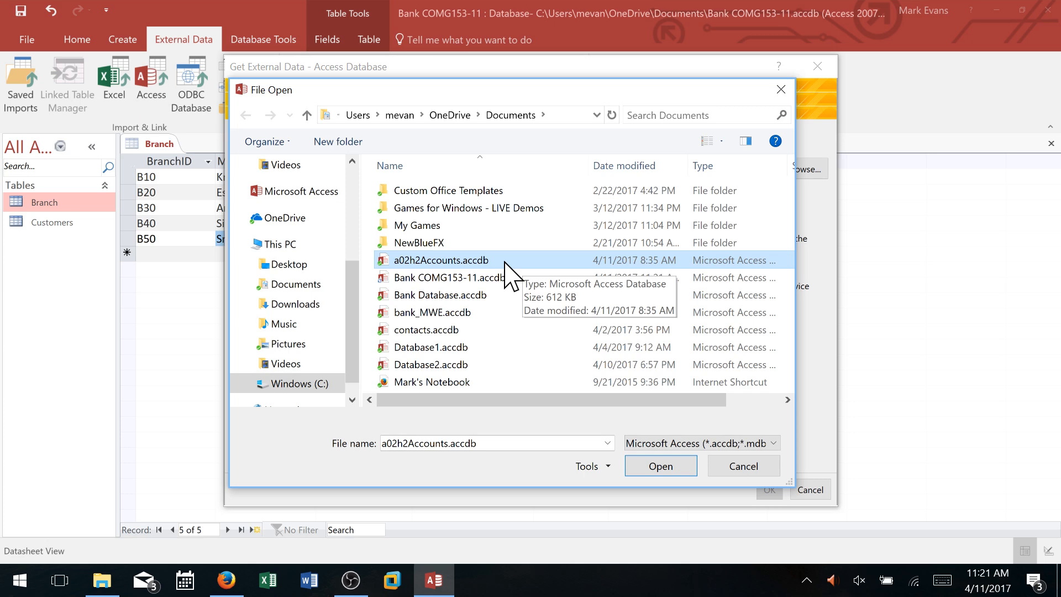
pyautogui.click(661, 470)
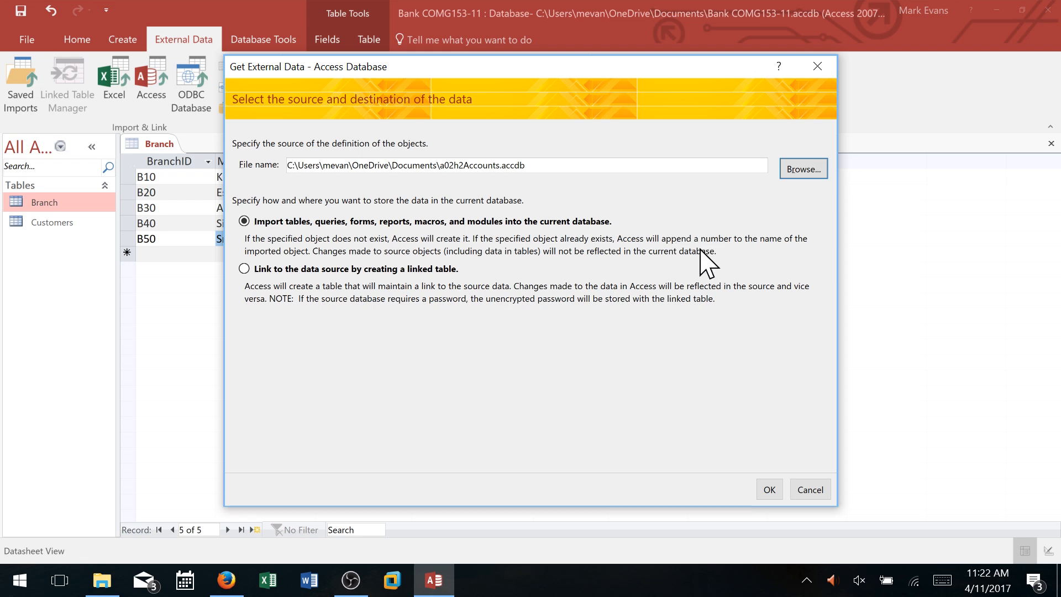
pyautogui.click(769, 489)
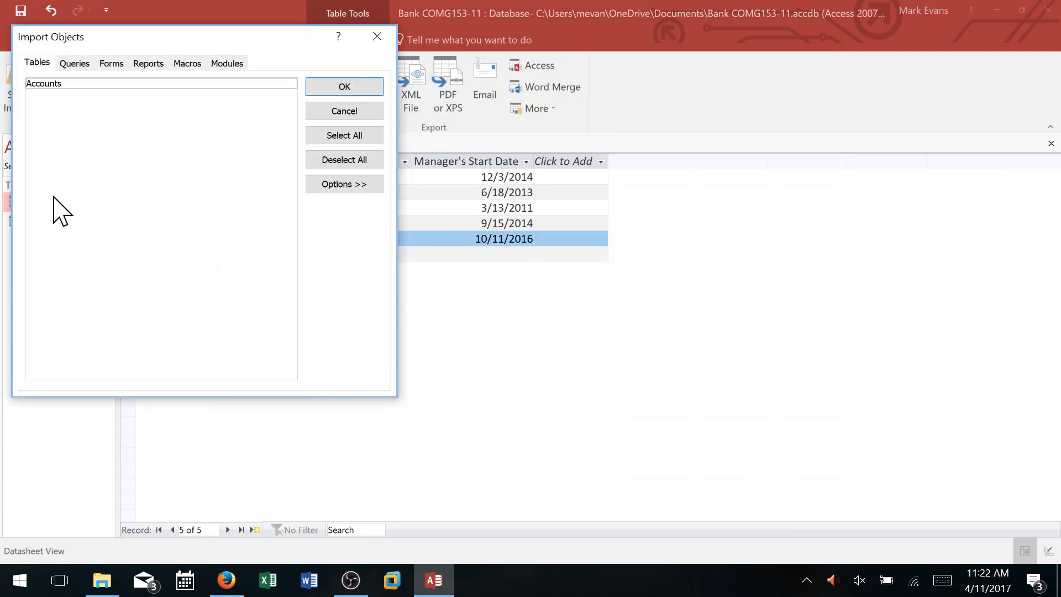
# - Check the source database's object types, then import its Accounts table without saving the import steps
pyautogui.click(84, 110)
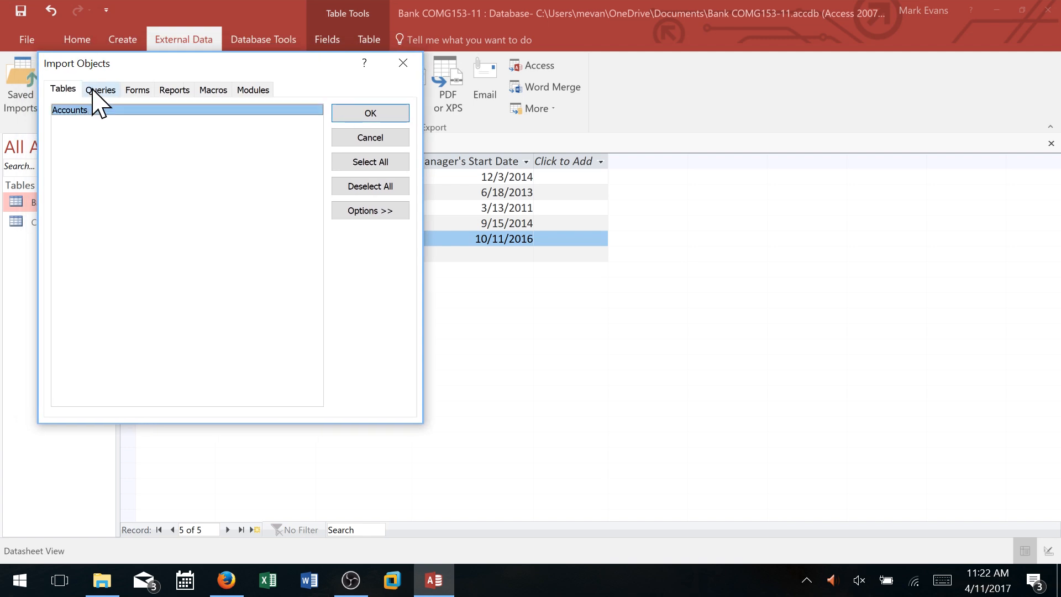
pyautogui.click(99, 91)
pyautogui.click(142, 90)
pyautogui.click(174, 91)
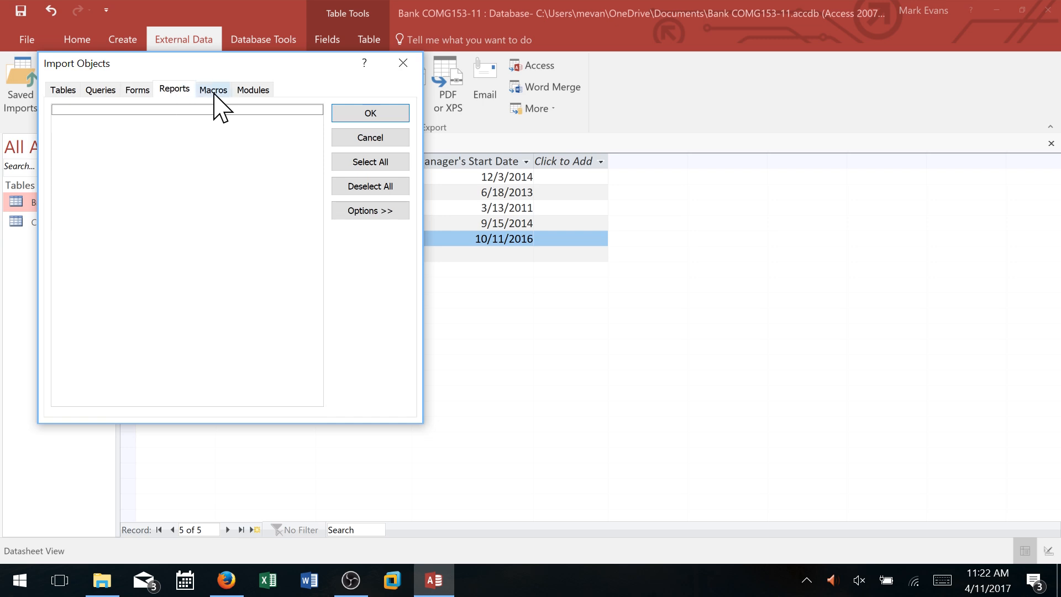
pyautogui.click(215, 92)
pyautogui.click(253, 91)
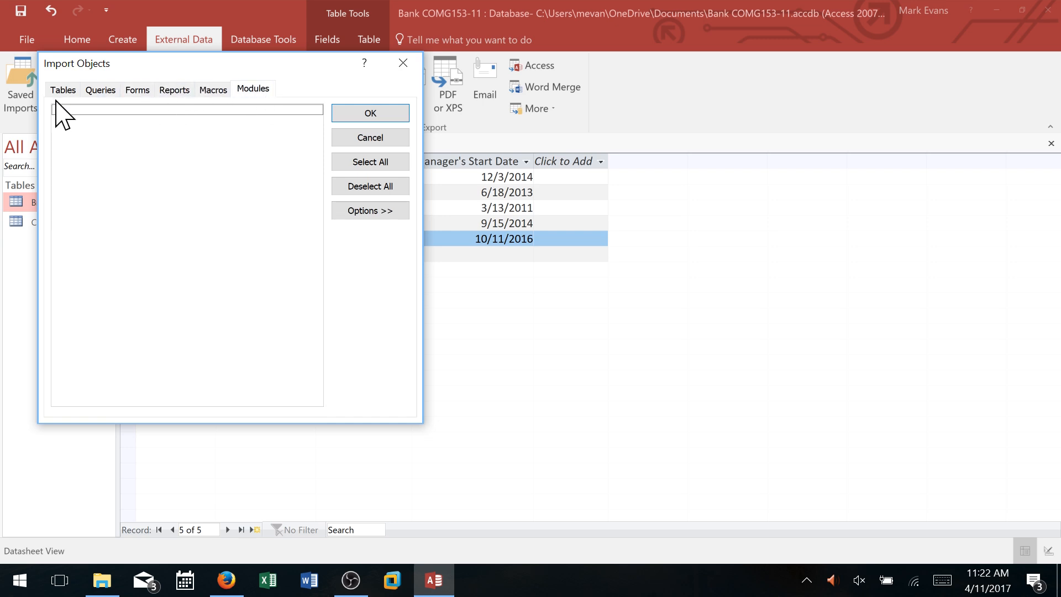
pyautogui.click(69, 90)
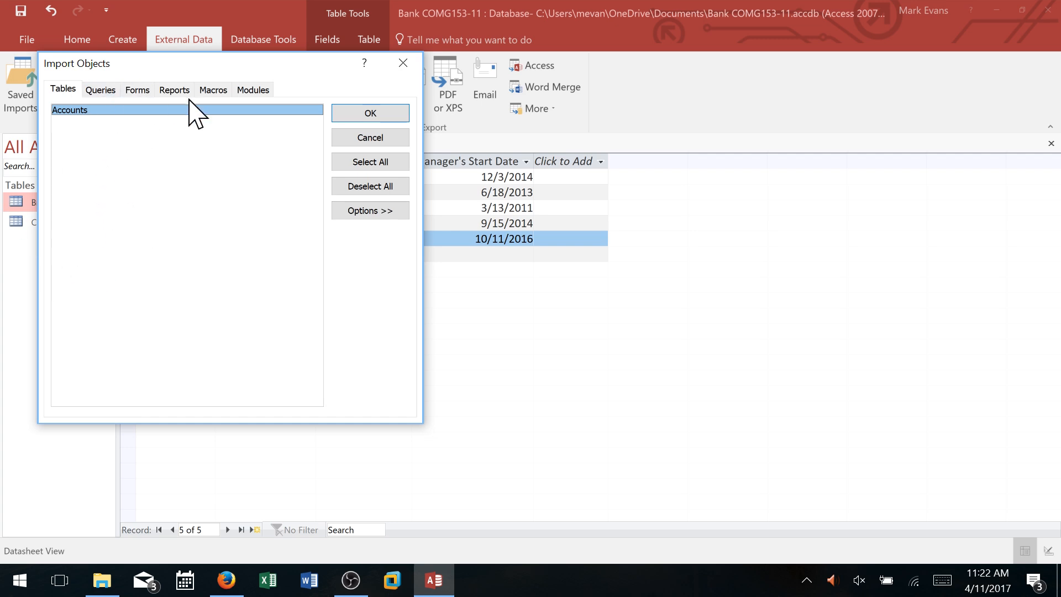
pyautogui.click(78, 121)
pyautogui.click(76, 111)
pyautogui.click(368, 110)
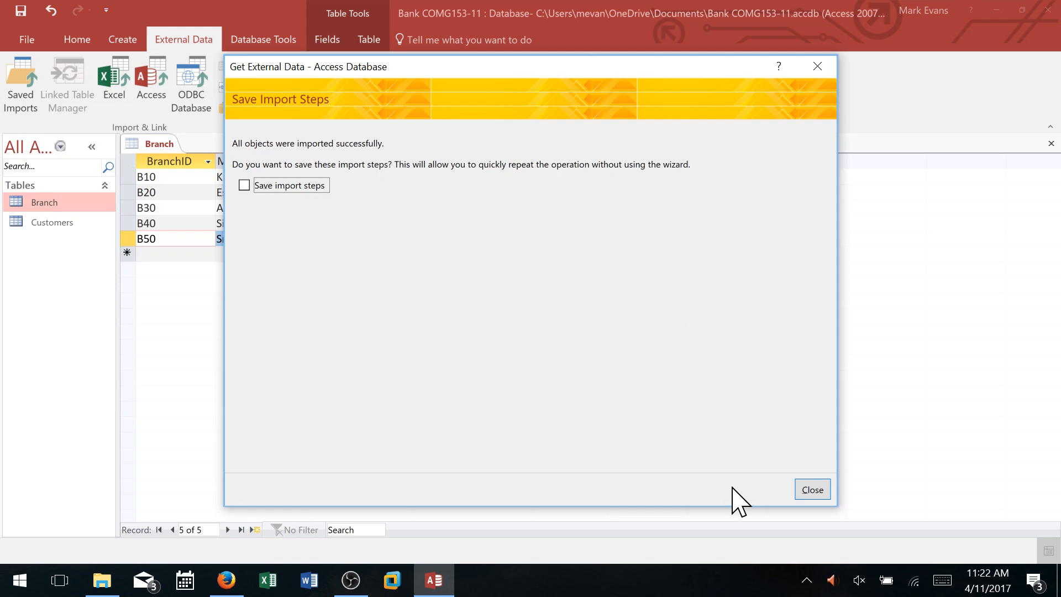
pyautogui.click(812, 489)
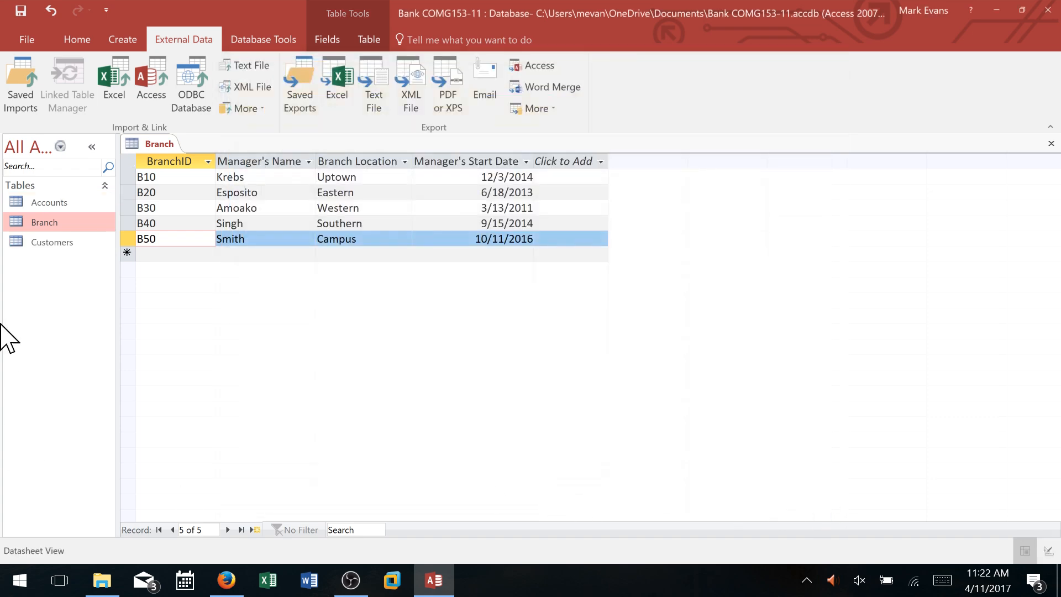
# - Open the imported Accounts table and switch it to Design view
pyautogui.click(40, 208)
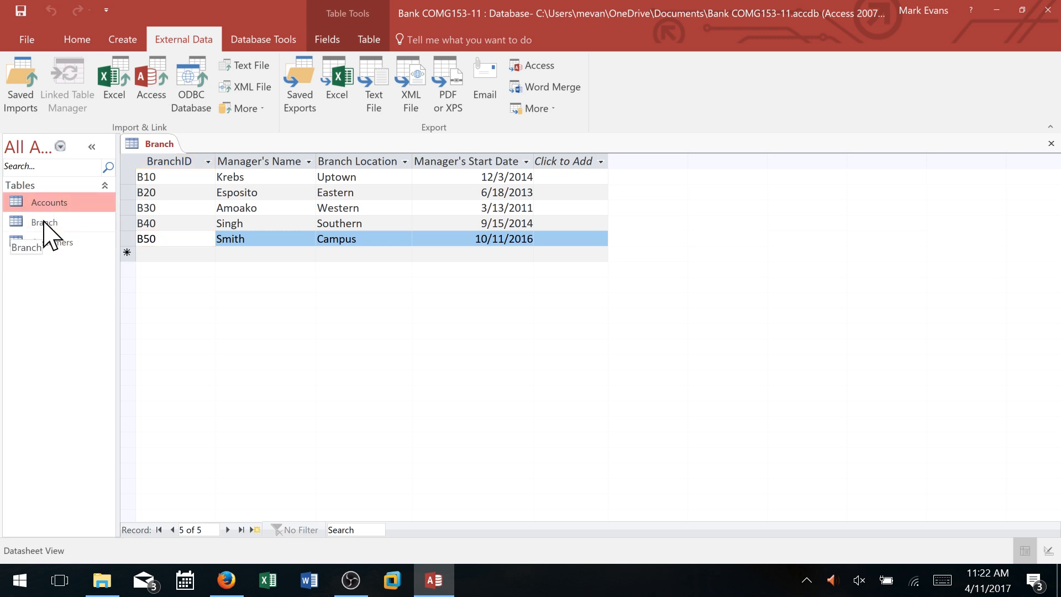
pyautogui.click(43, 223)
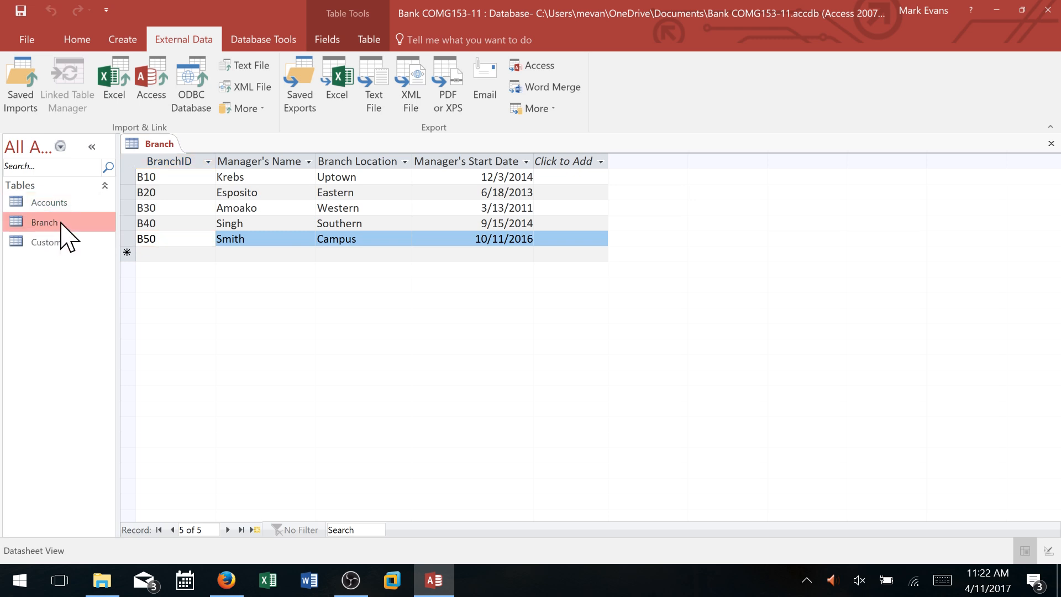
pyautogui.click(40, 248)
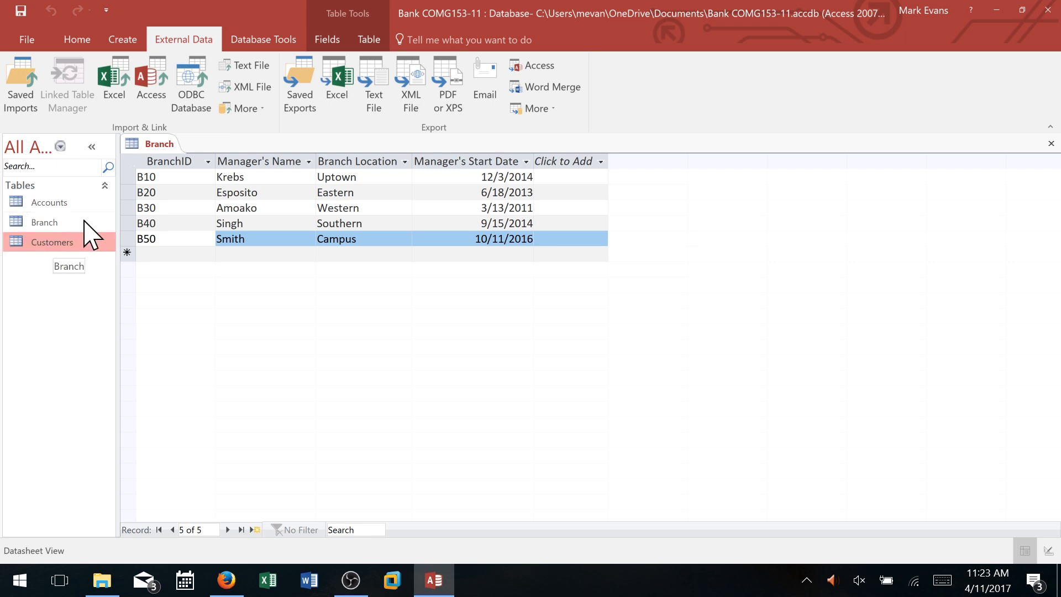
pyautogui.doubleClick(53, 202)
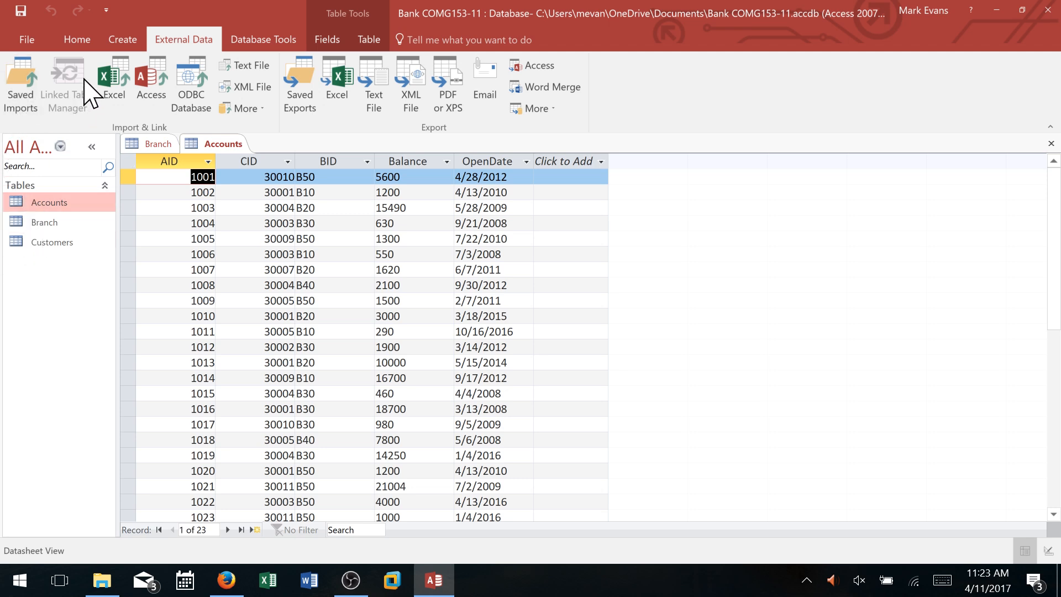
pyautogui.click(84, 39)
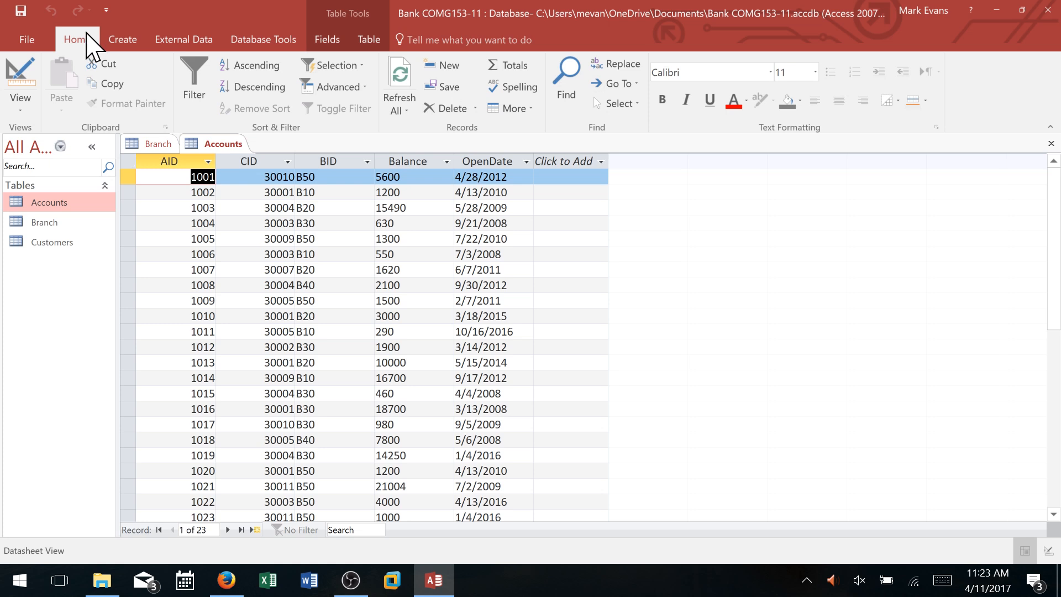
pyautogui.click(21, 74)
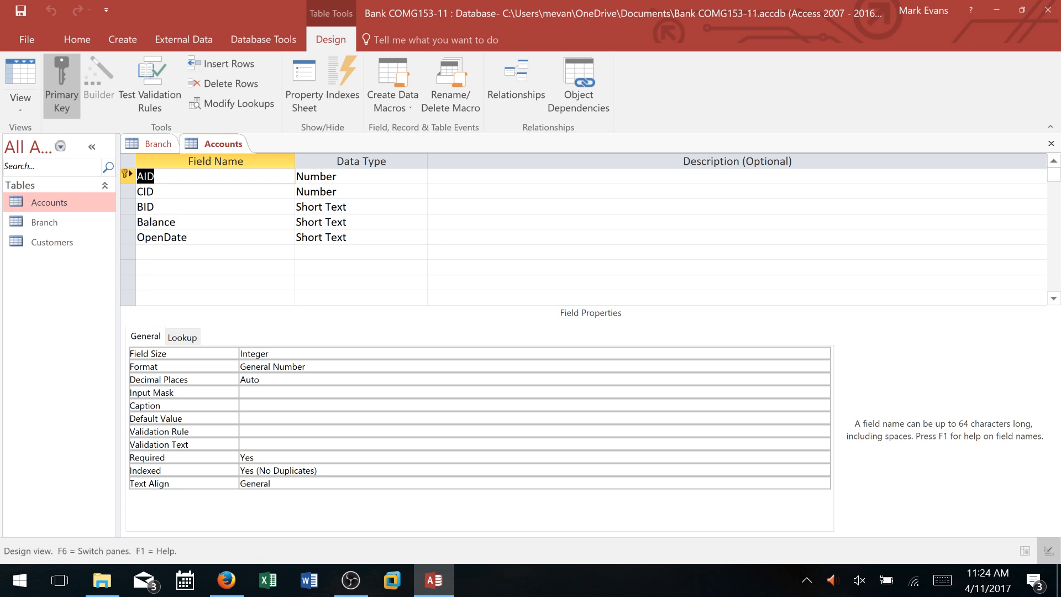
# - Rename the AID field to AccountID and set its field size to Long Integer
pyautogui.write('AccountID')
pyautogui.press('F6')
pyautogui.click(824, 353)
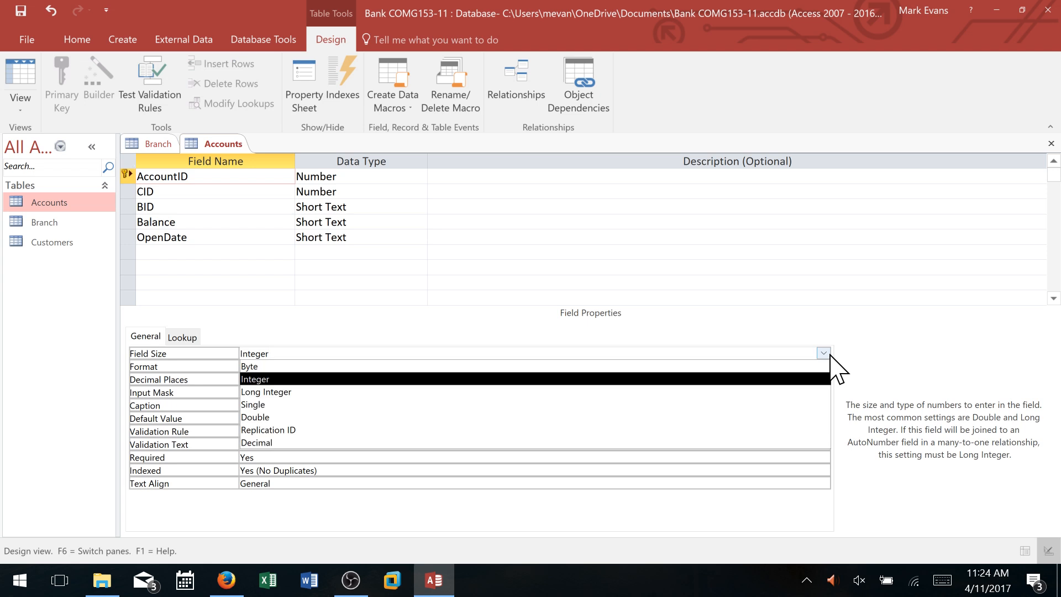
pyautogui.click(319, 393)
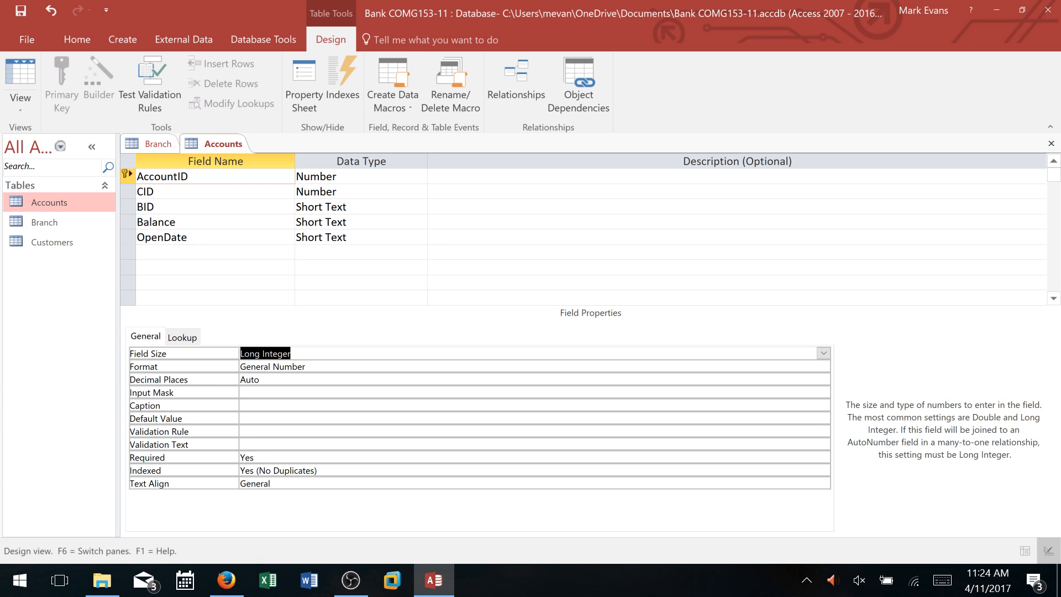
pyautogui.click(291, 353)
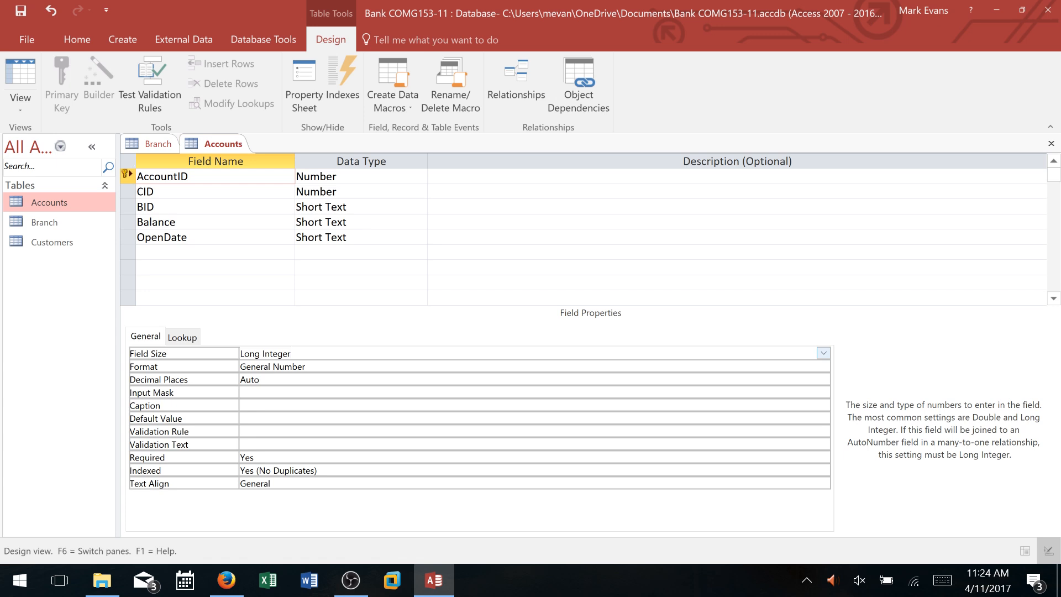
pyautogui.click(823, 353)
pyautogui.click(823, 353)
# - Give the AccountID field the caption Account ID
pyautogui.click(276, 406)
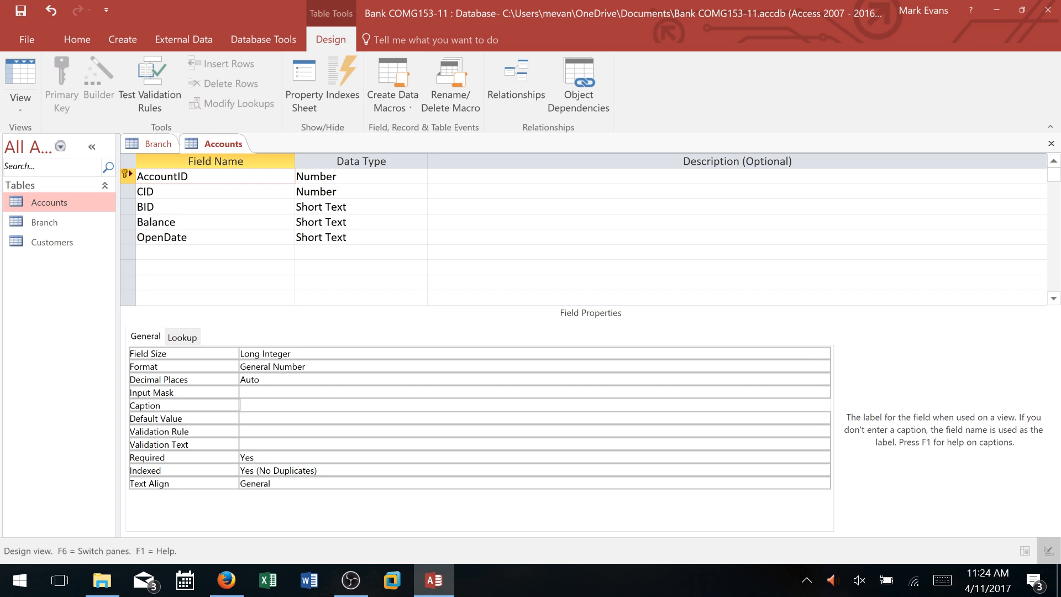
pyautogui.write('Account ID')
pyautogui.press('Return')
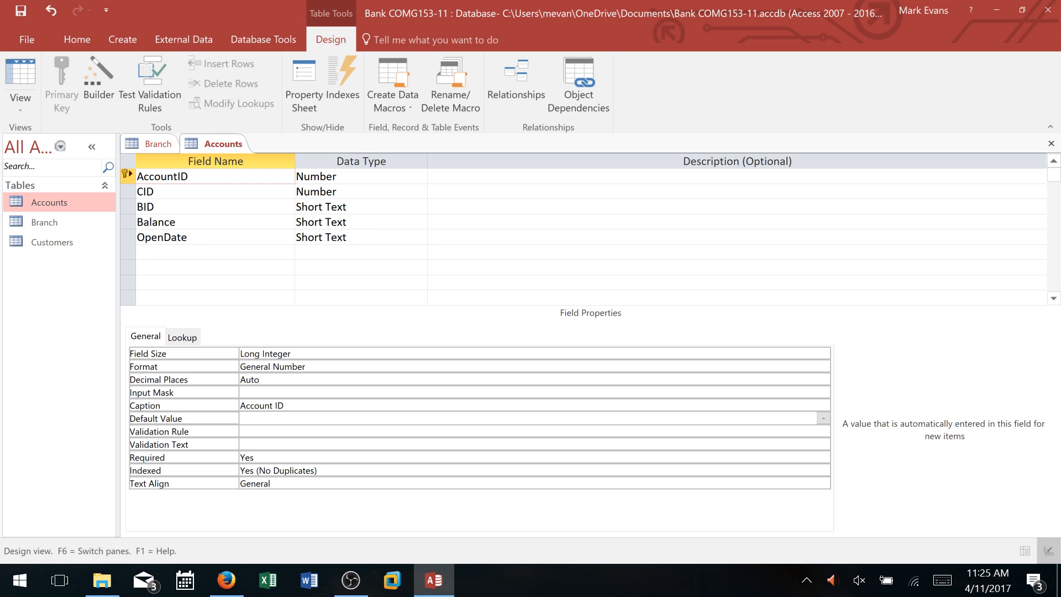
# - Rename the CID field of the Accounts table to CustomerID and set its field size to Long Integer
pyautogui.click(170, 192)
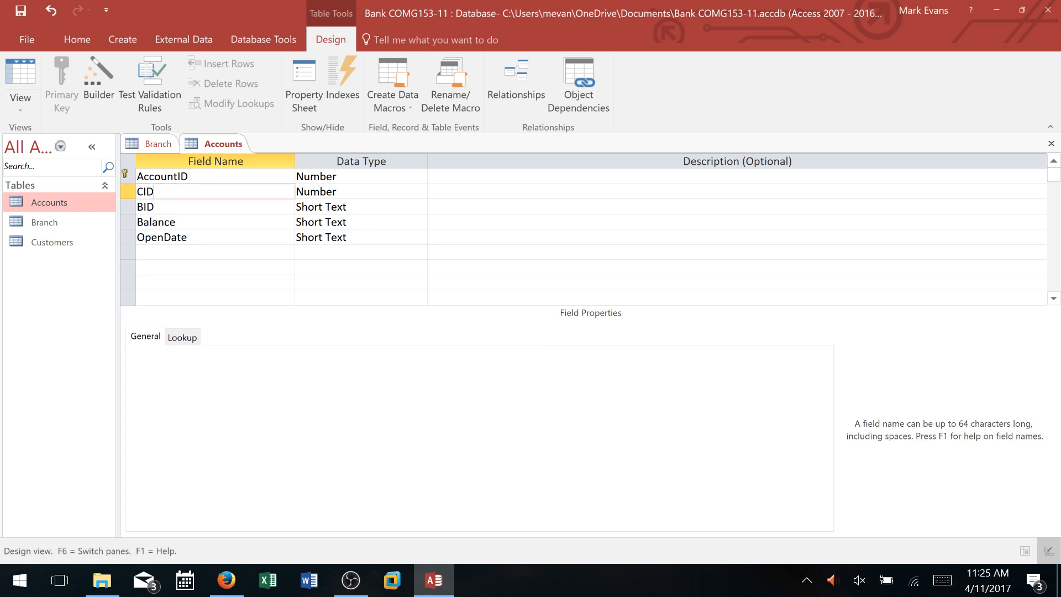
pyautogui.moveTo(161, 192); pyautogui.dragTo(137, 191)
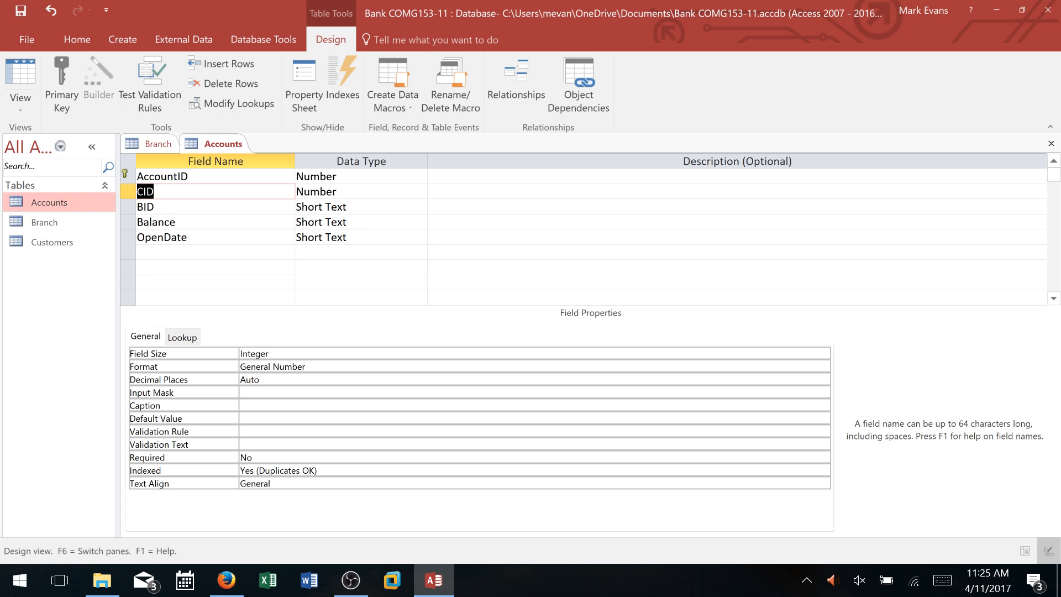
pyautogui.write('CustomerID')
pyautogui.press('F6')
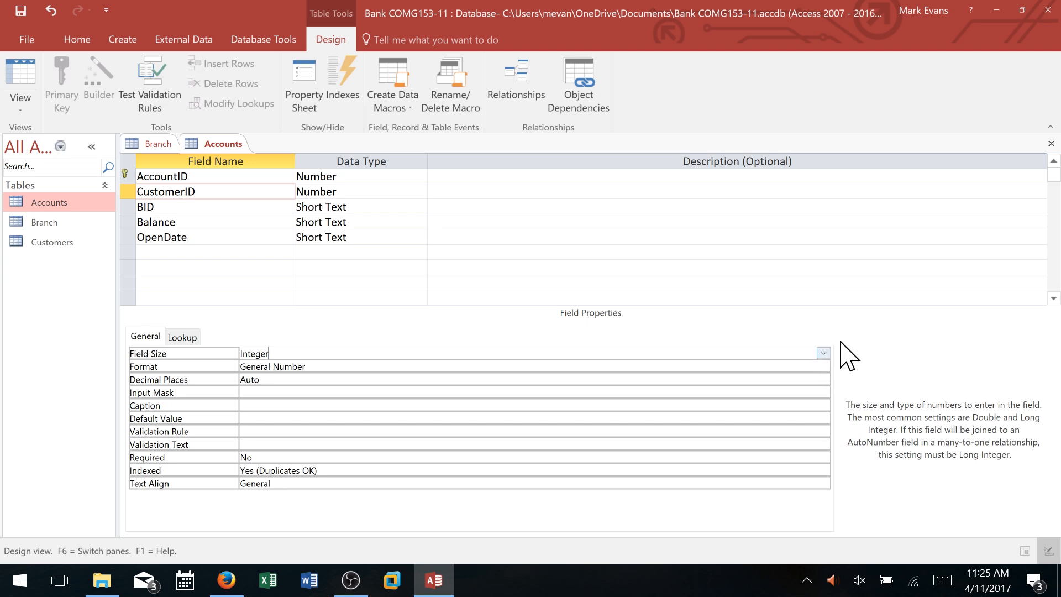
pyautogui.click(823, 353)
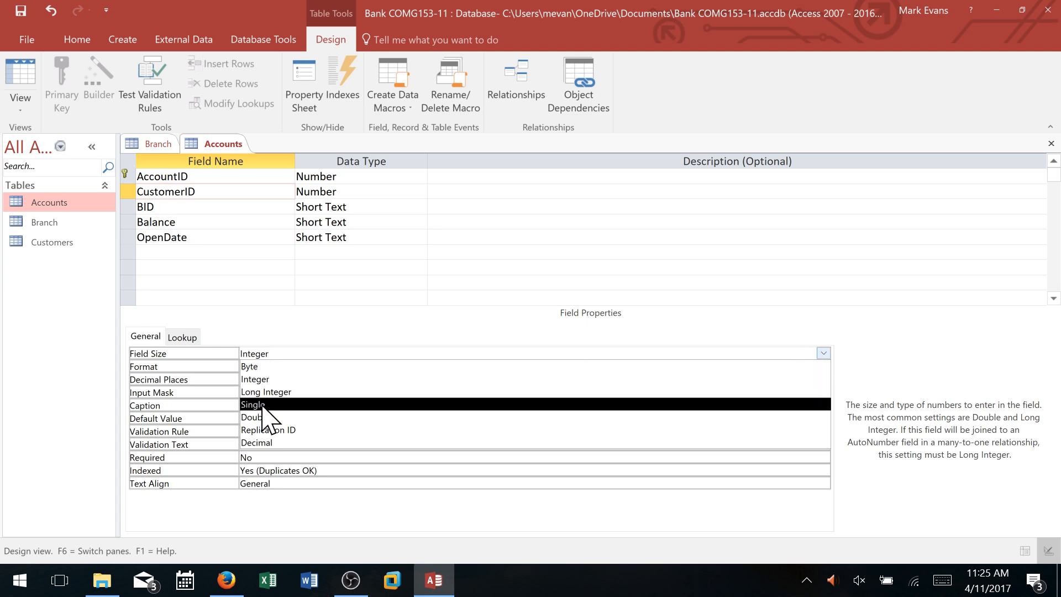
pyautogui.click(287, 392)
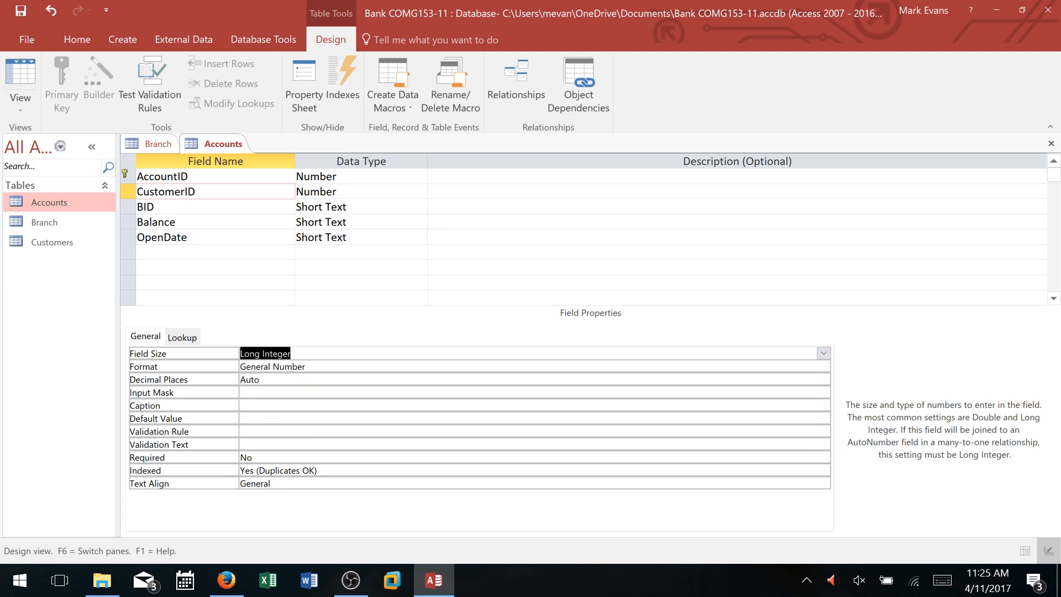
pyautogui.click(306, 353)
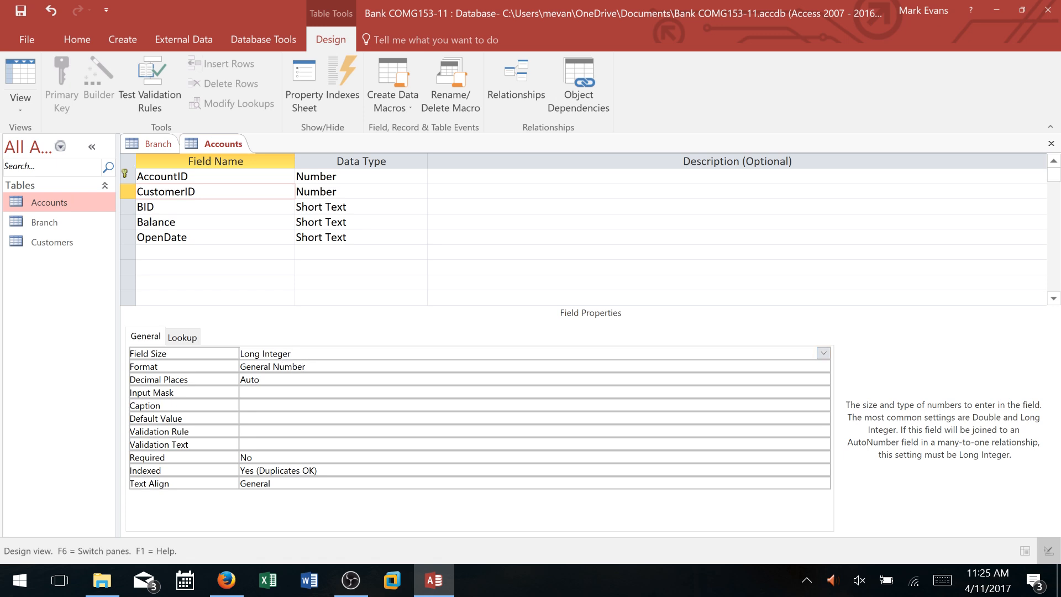
# - Give the CustomerID field the caption Customer ID
pyautogui.click(241, 405)
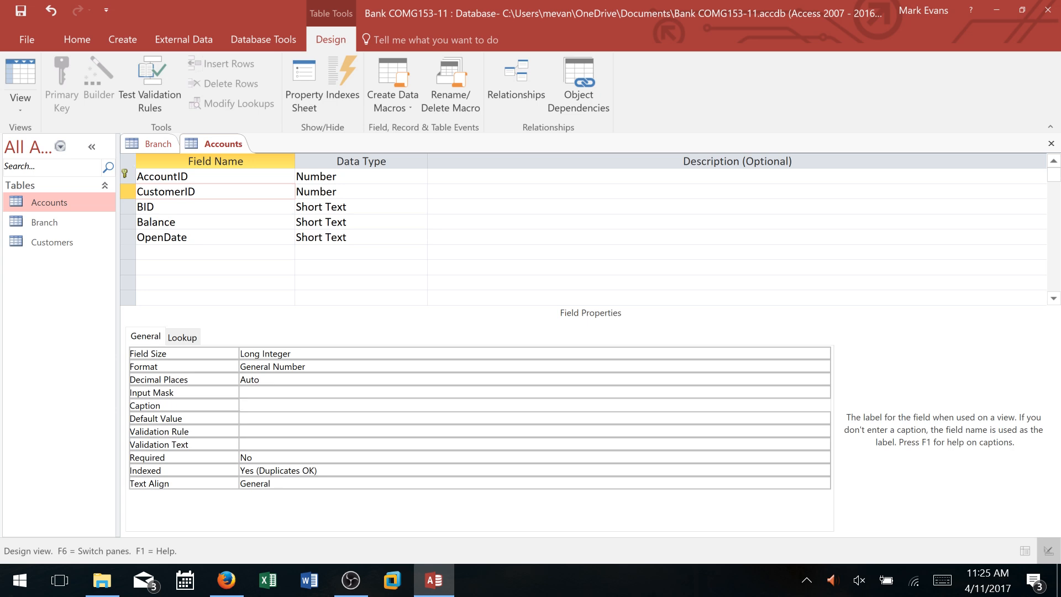
pyautogui.write('Customer ID')
pyautogui.moveTo(290, 406); pyautogui.dragTo(239, 406)
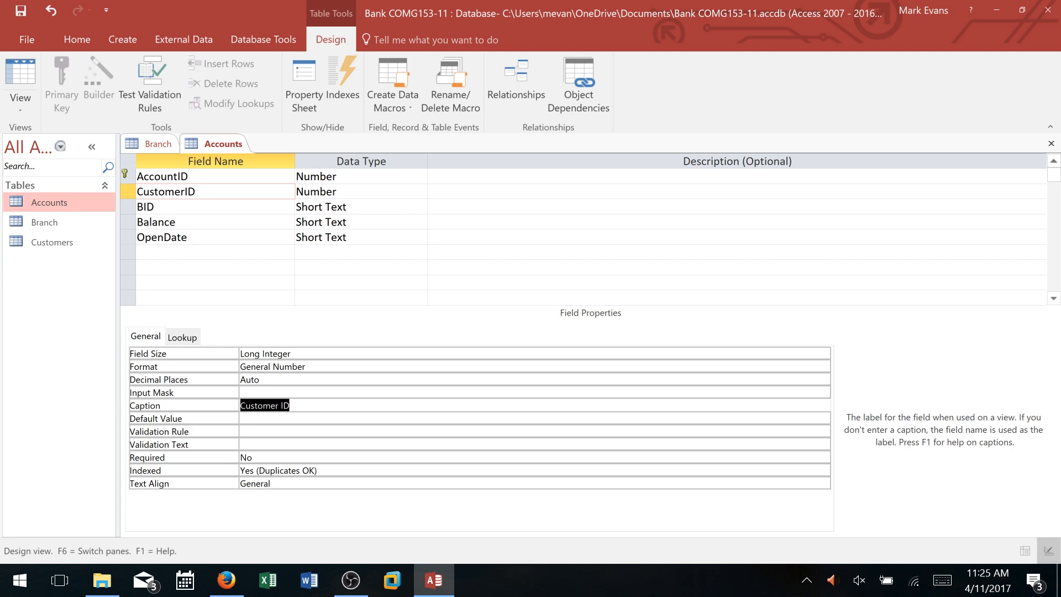
pyautogui.click(289, 405)
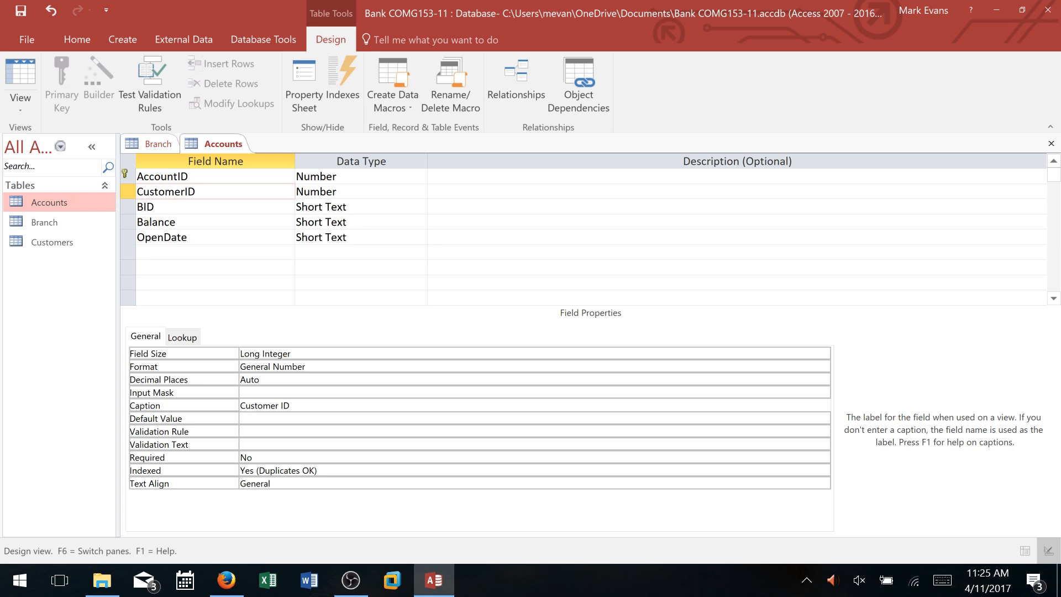
# - Rename the BID field of the Accounts table to BranchID and set its field size to 5
pyautogui.click(171, 207)
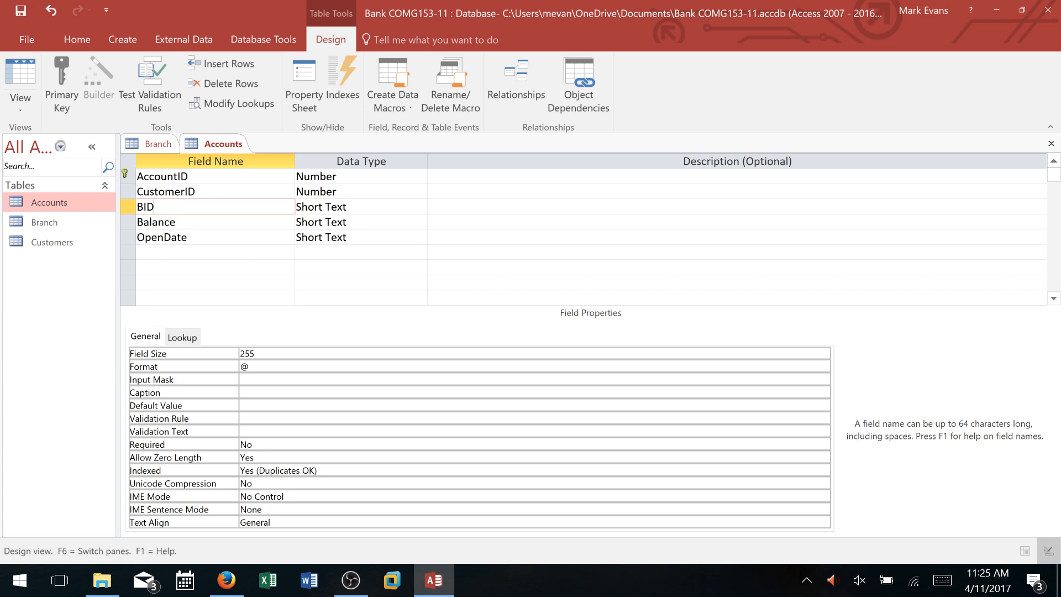
pyautogui.press('BackSpace')
pyautogui.press('BackSpace')
pyautogui.write('ranchID')
pyautogui.click(177, 222)
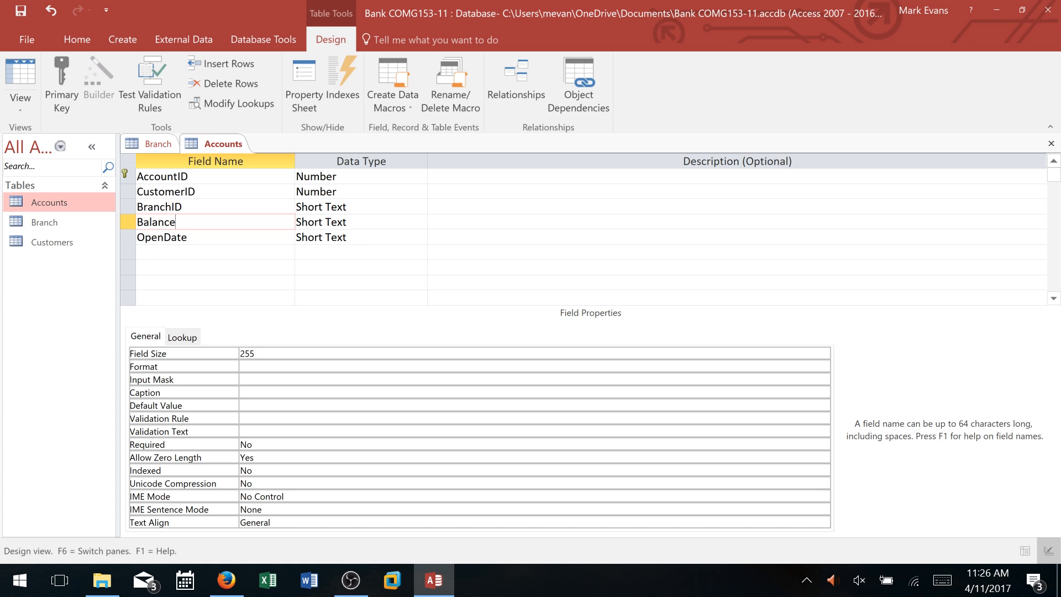
pyautogui.click(182, 207)
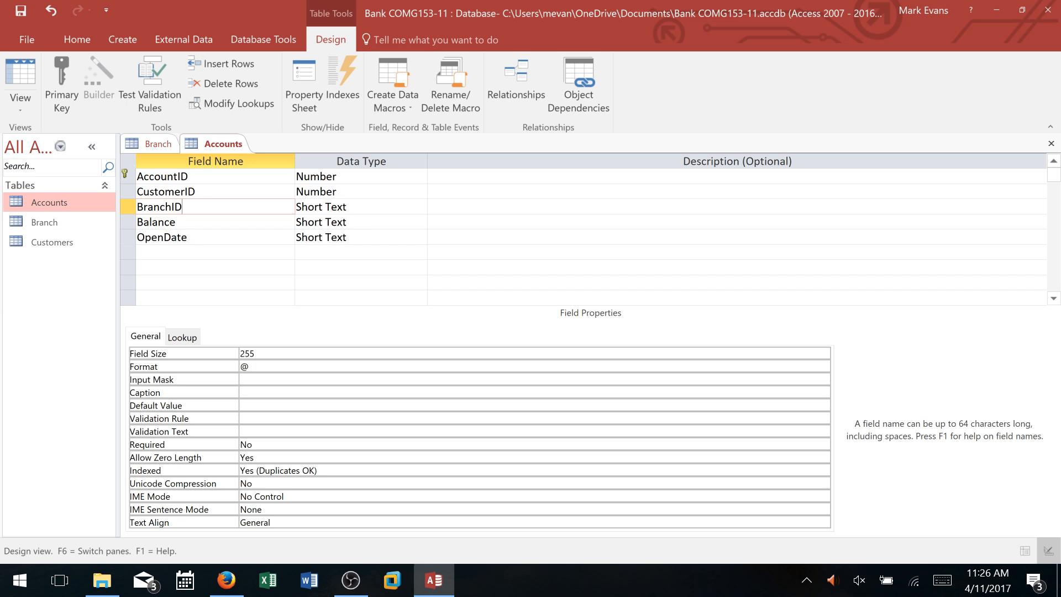
pyautogui.press('F6')
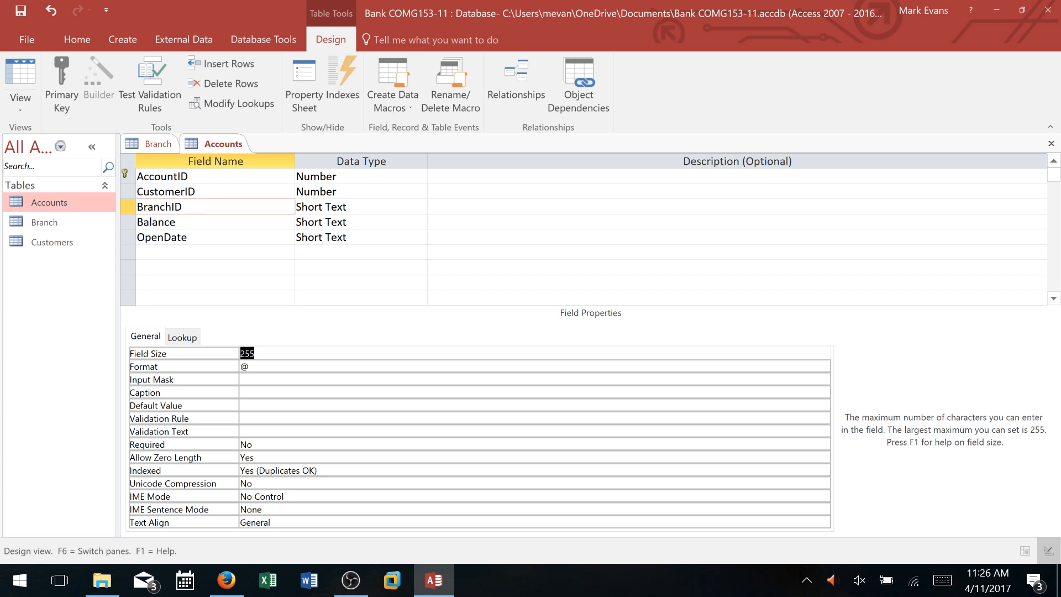
pyautogui.write('5')
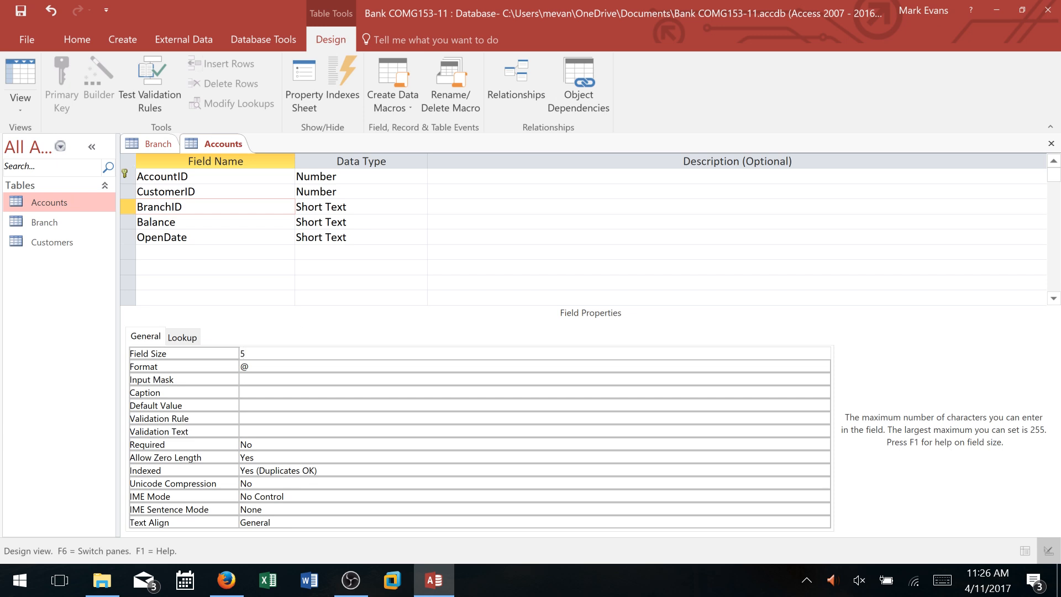
# - Change the data type of the Balance field to Currency
pyautogui.click(182, 222)
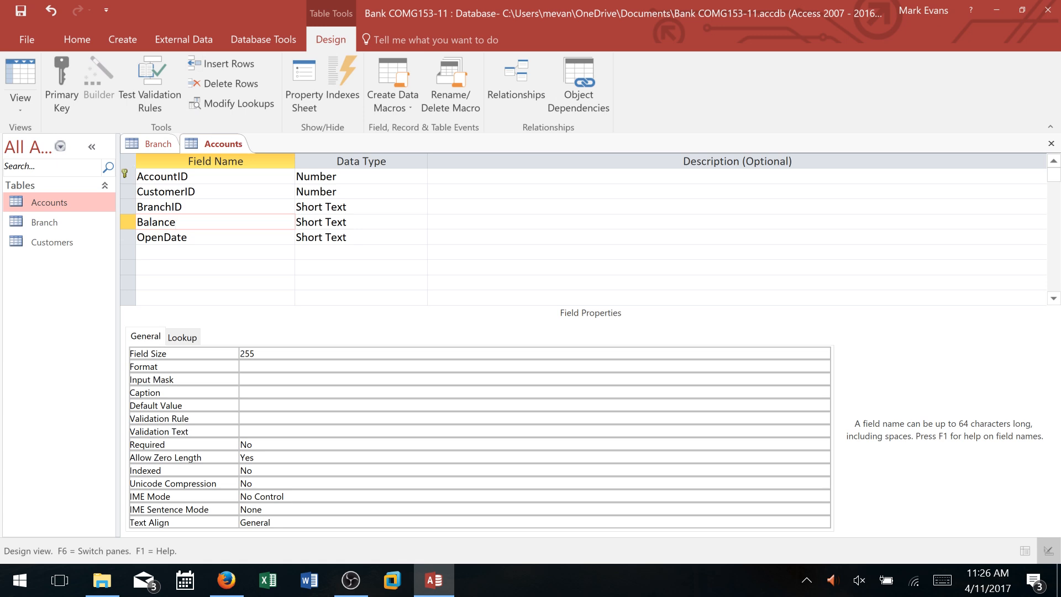
pyautogui.click(343, 221)
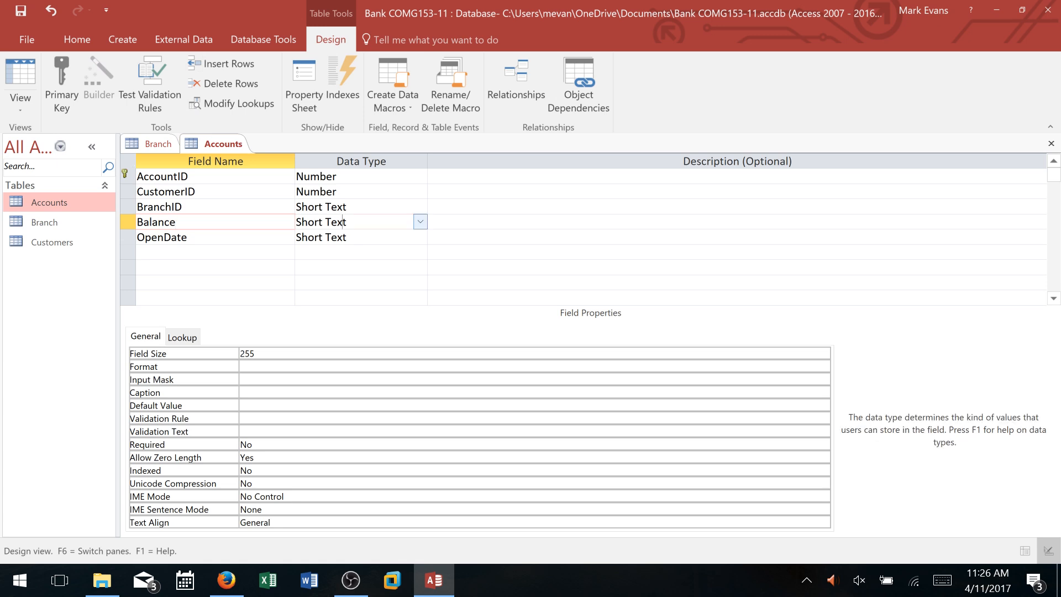
pyautogui.click(420, 221)
pyautogui.click(348, 298)
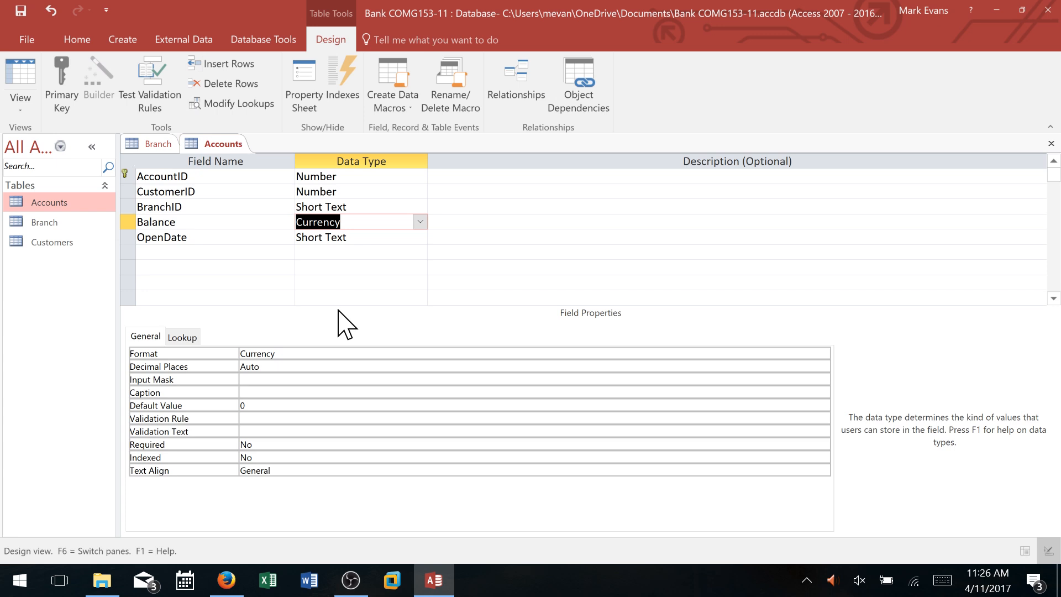
# - Change the OpenDate field's data type to Date/Time and give it the Short Date format
pyautogui.press('Down')
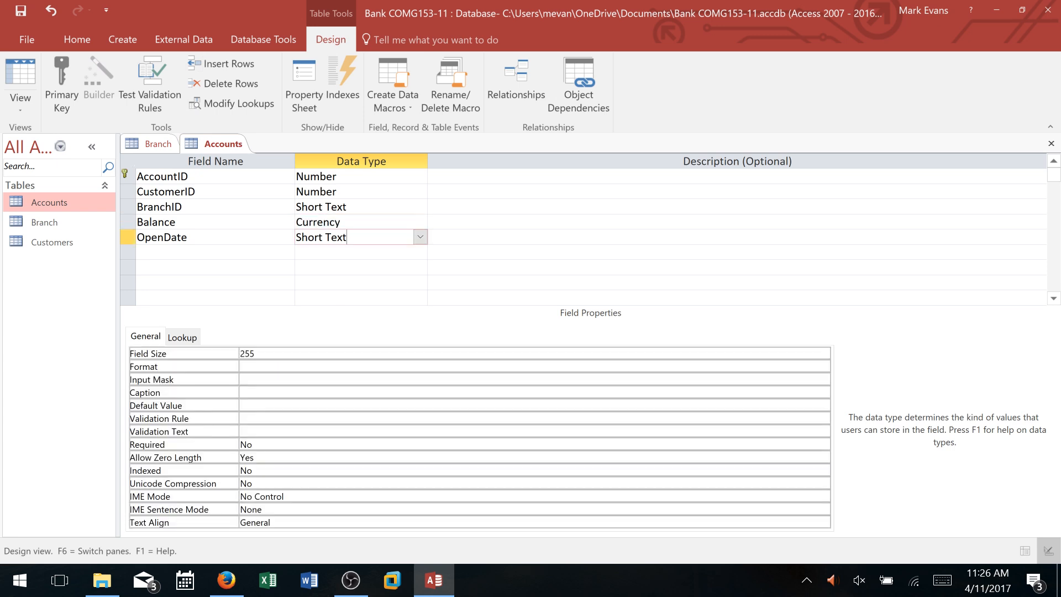
pyautogui.click(421, 237)
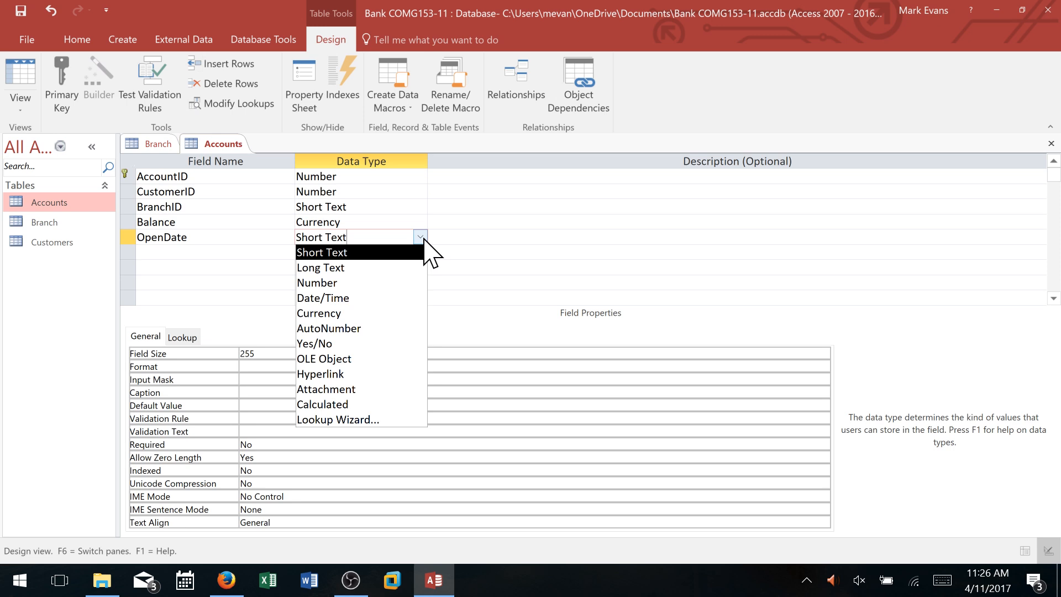
pyautogui.click(364, 298)
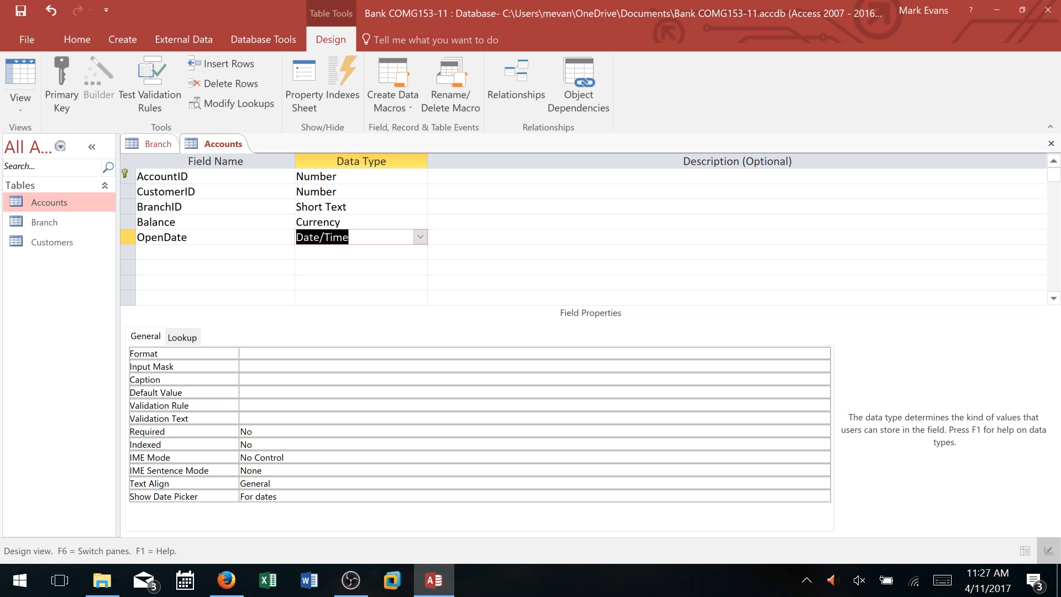
pyautogui.click(236, 356)
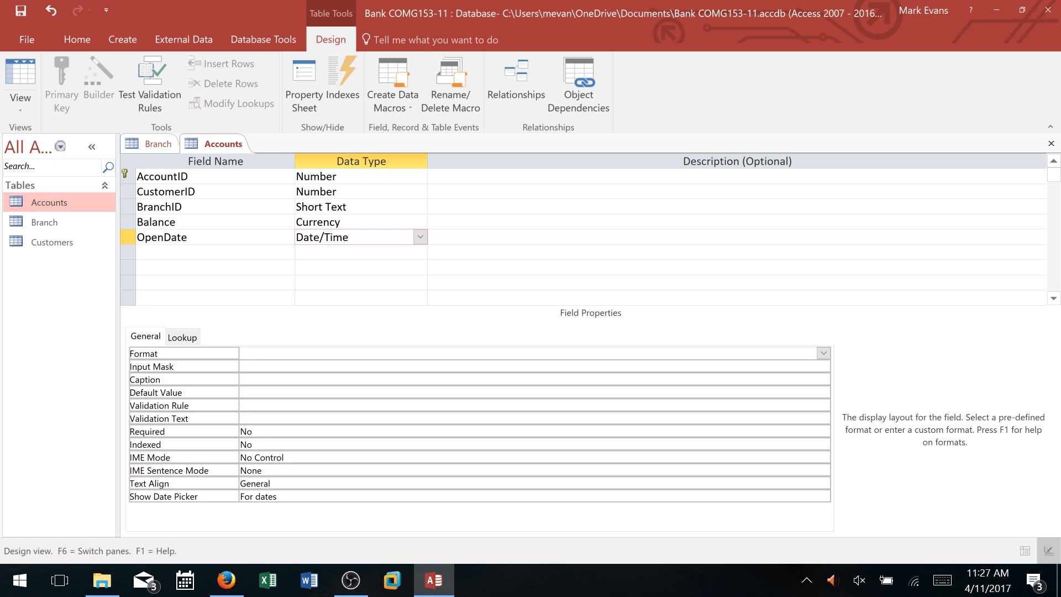
pyautogui.click(823, 353)
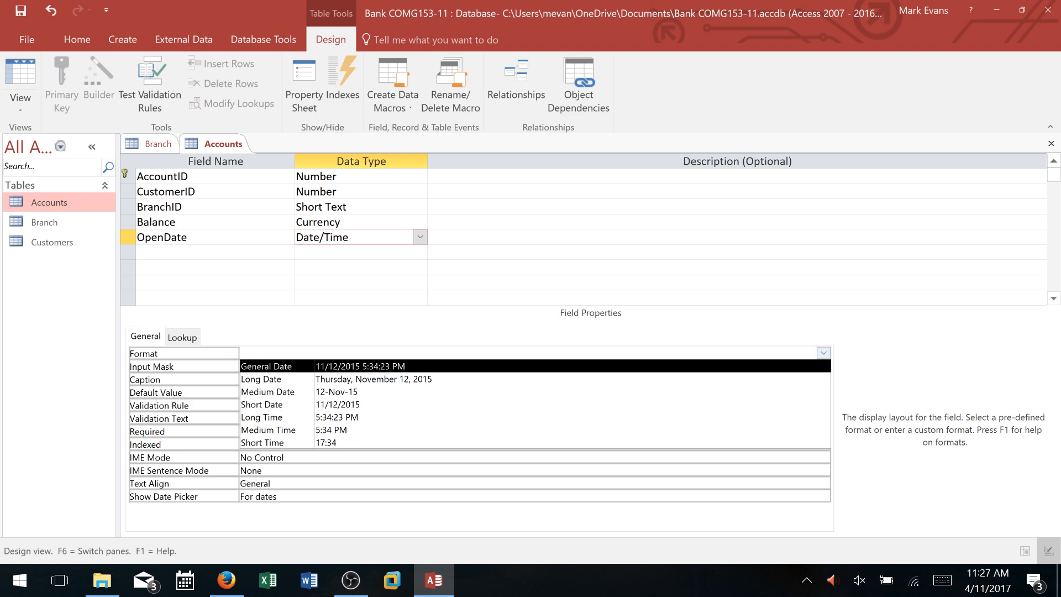
pyautogui.click(339, 405)
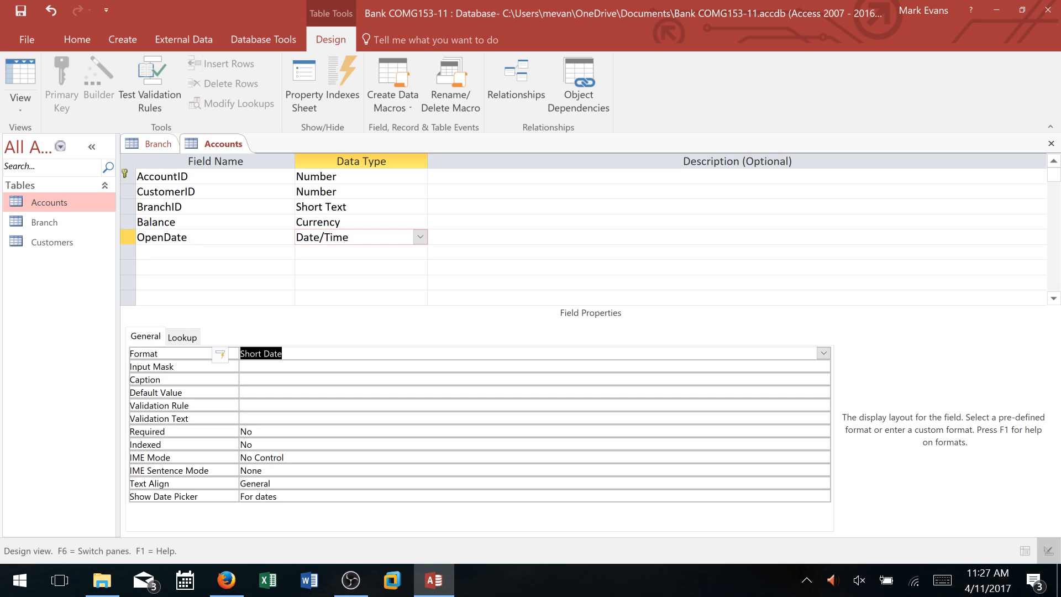
# - Give the OpenDate field the caption Open Date
pyautogui.click(332, 380)
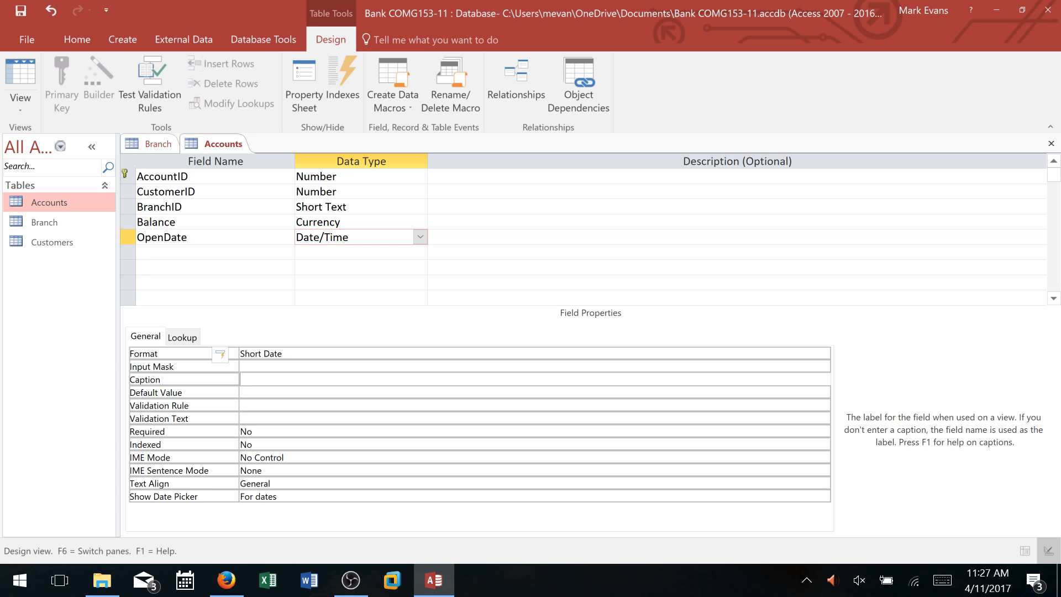
pyautogui.write('Open Date')
pyautogui.click(243, 393)
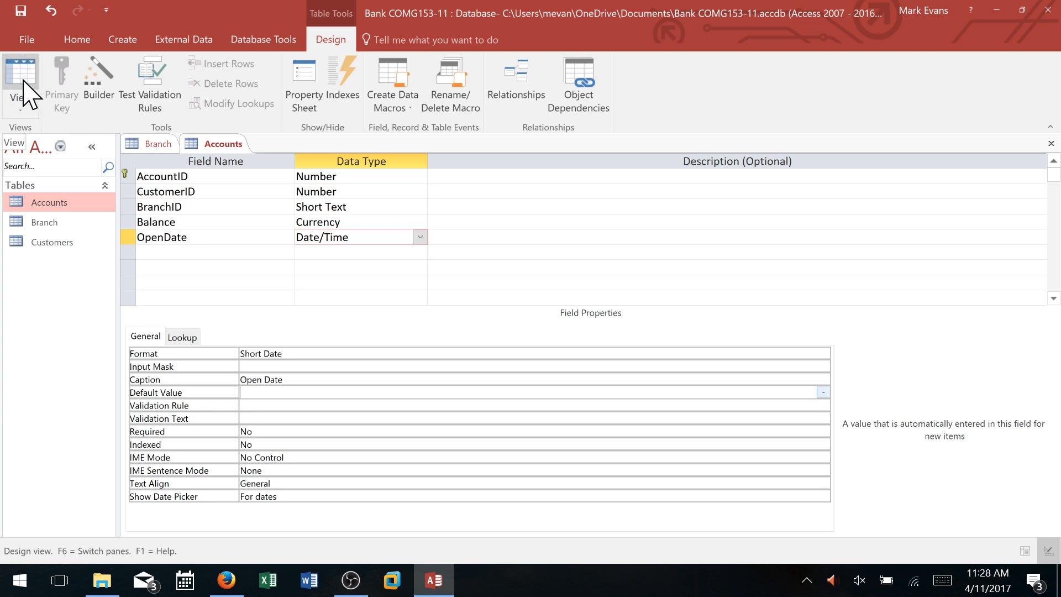
# - Show the Accounts table in Datasheet view, saving the design changes and accepting the shorter field sizes
pyautogui.click(77, 40)
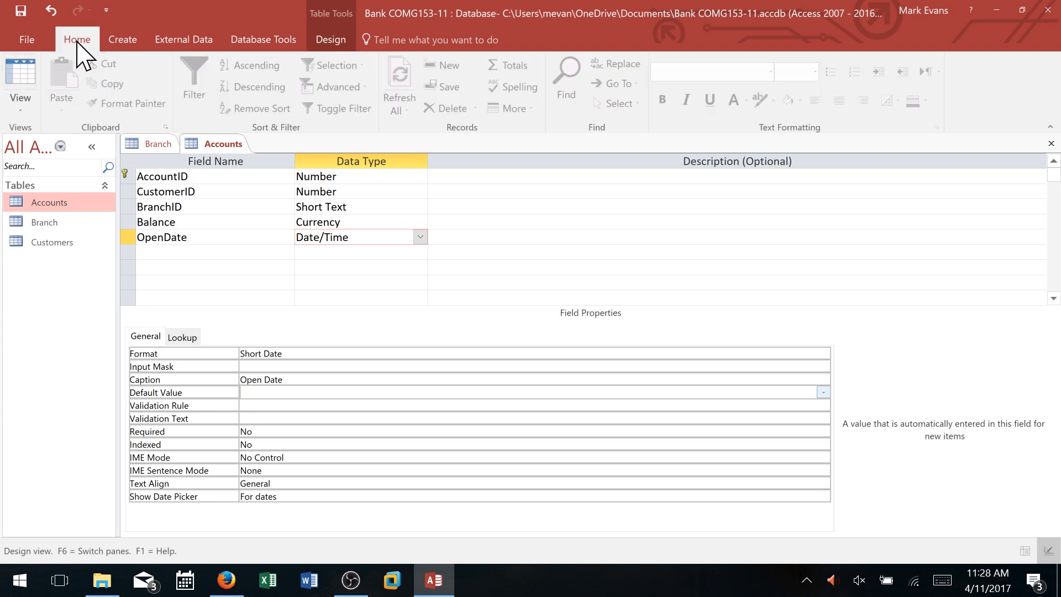
pyautogui.click(15, 75)
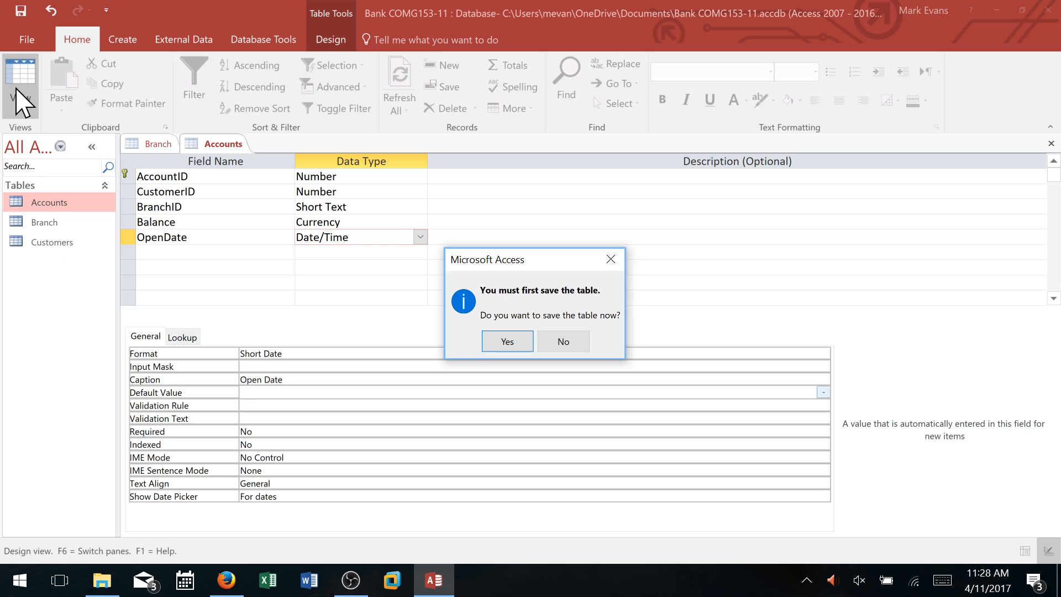
pyautogui.click(501, 347)
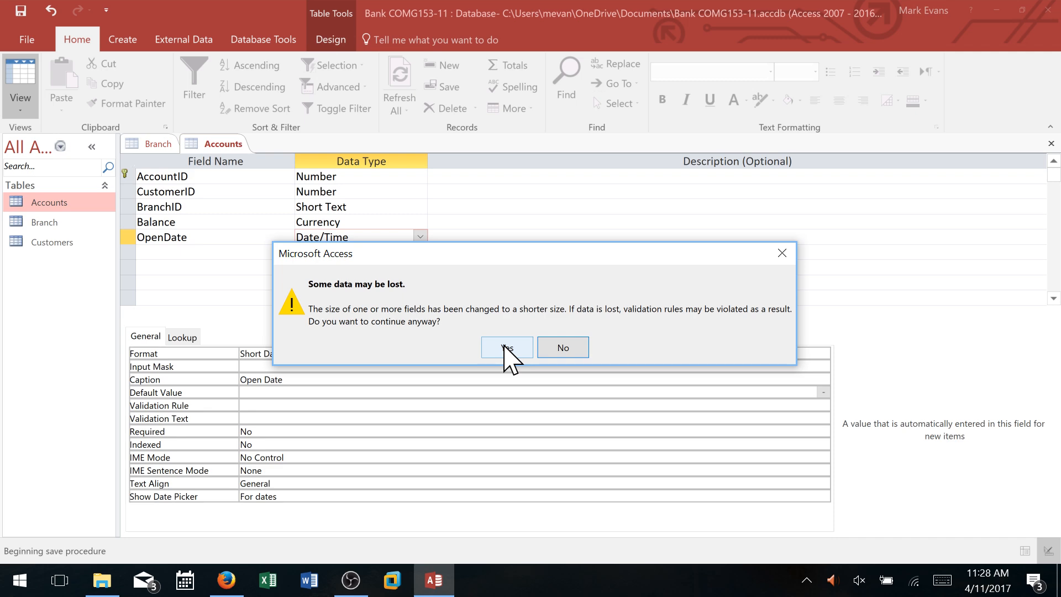
pyautogui.click(495, 345)
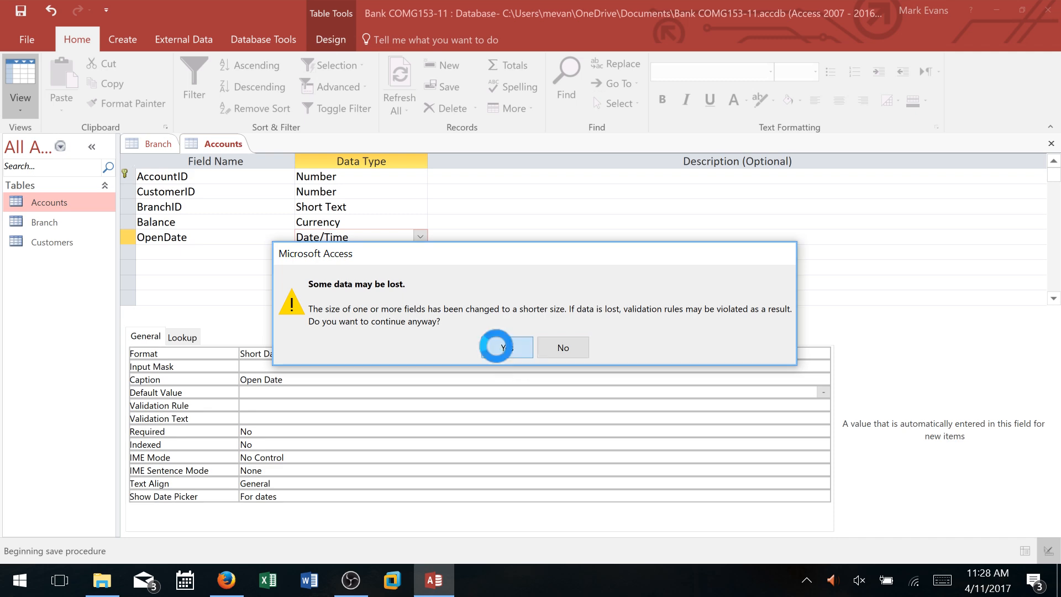
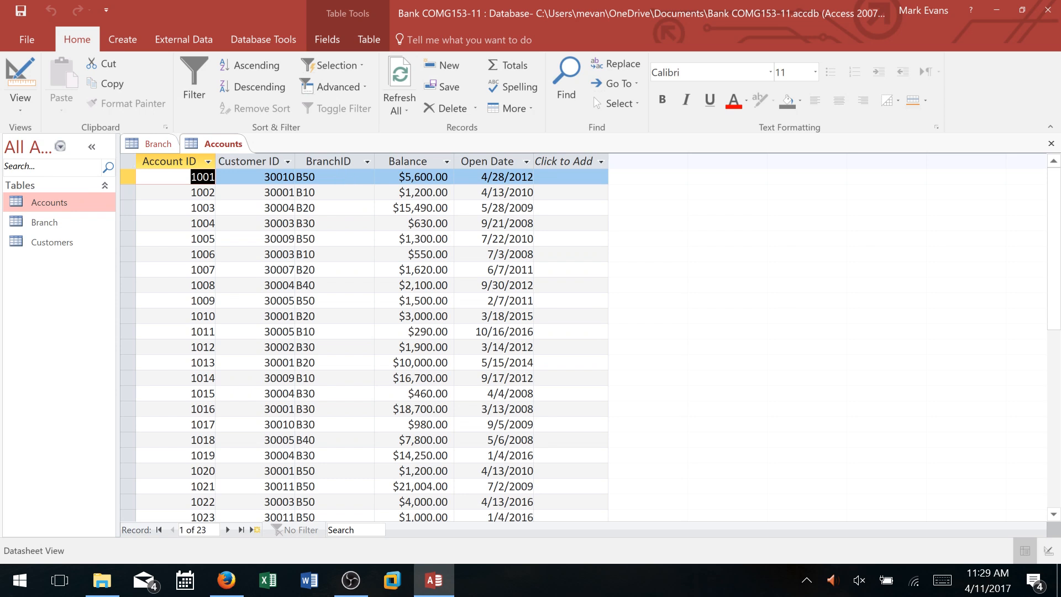
# - Open the Customers table in Design view and rename its CID field to CustomerID
pyautogui.doubleClick(52, 242)
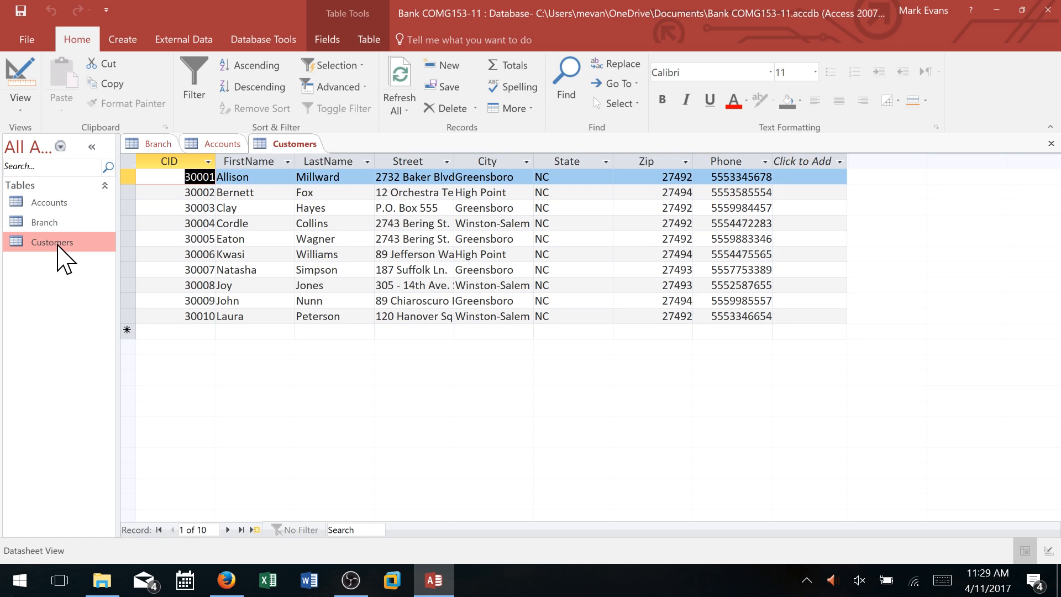
pyautogui.click(22, 75)
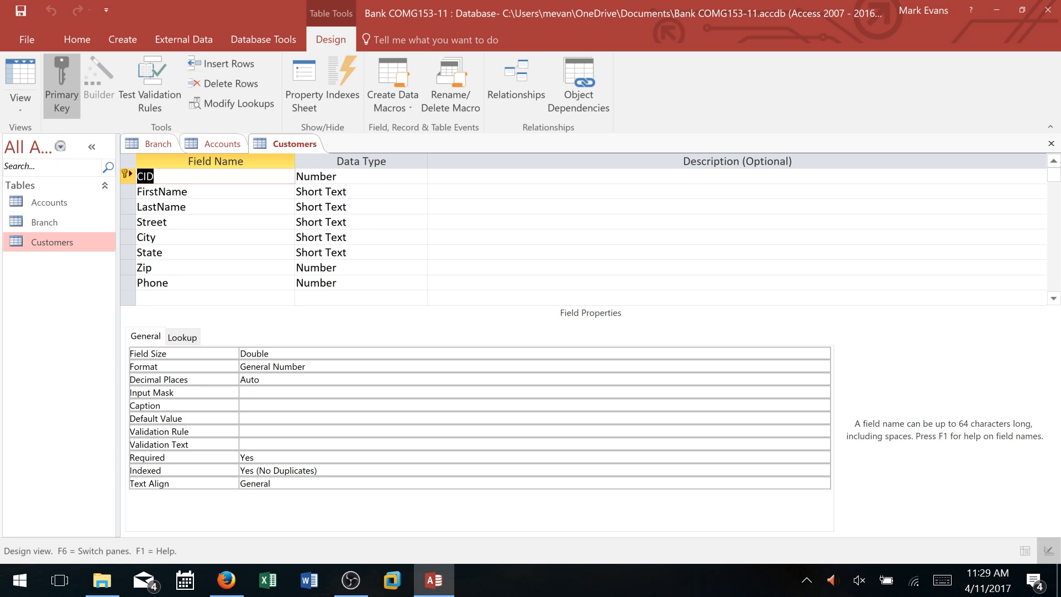
pyautogui.write('CustomerID')
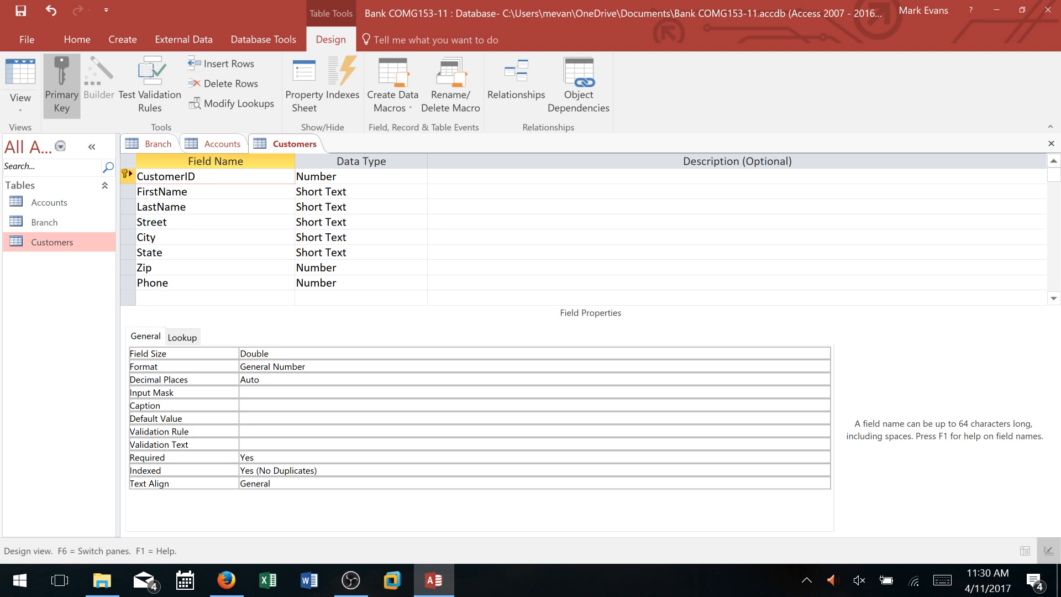
# - Set the CustomerID field size in the Customers table to Long Integer and its caption to Customer ID
pyautogui.press('F6')
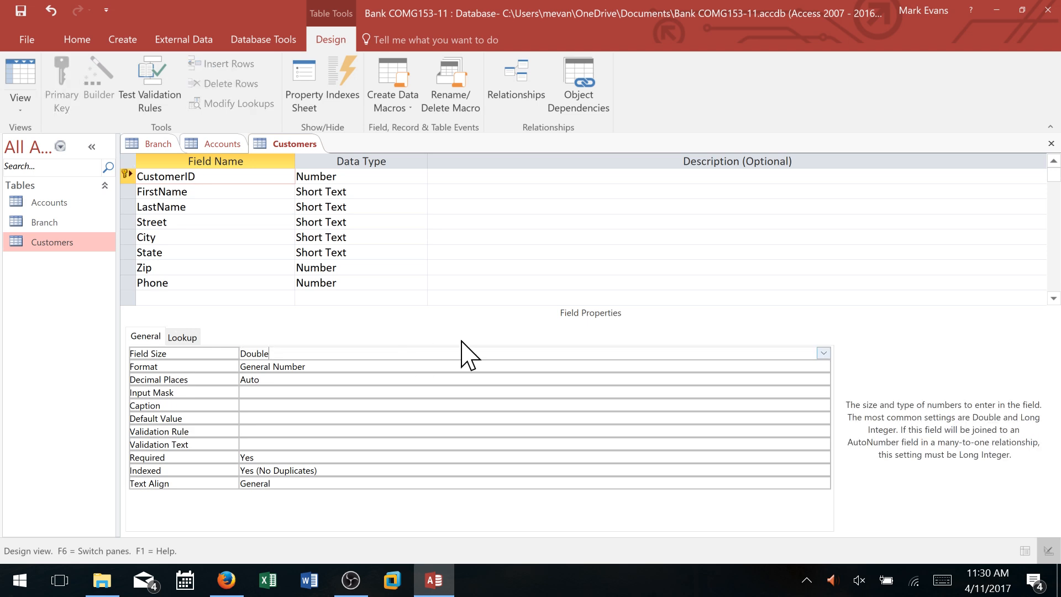
pyautogui.click(823, 353)
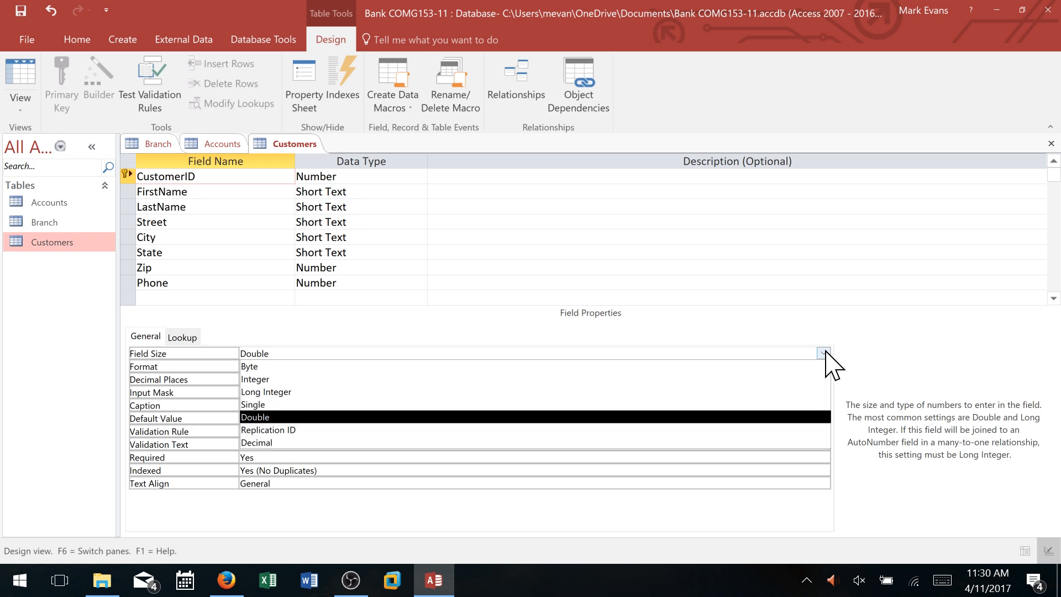
pyautogui.click(302, 392)
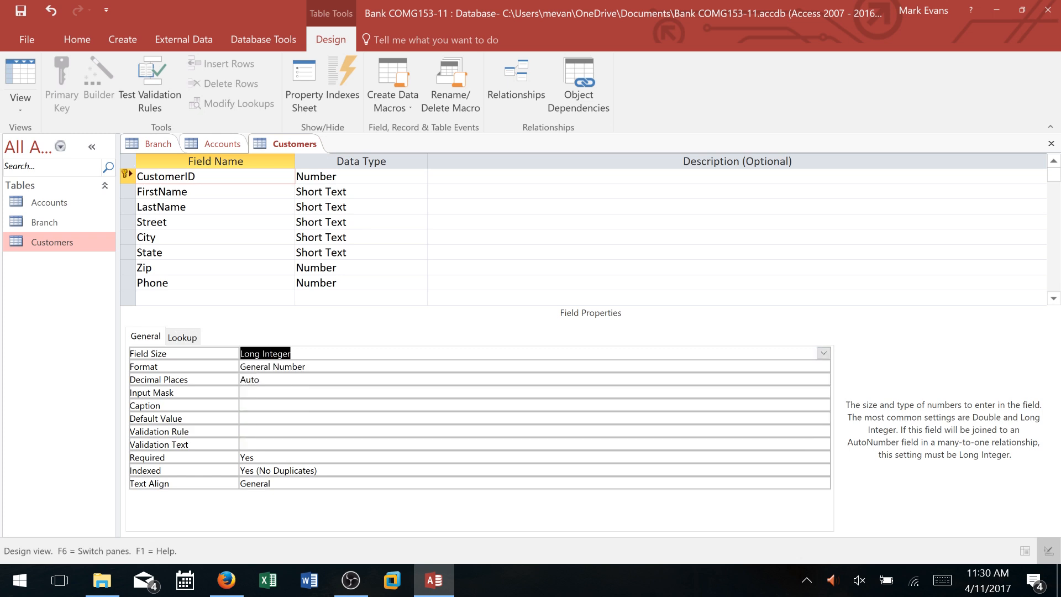
pyautogui.click(293, 354)
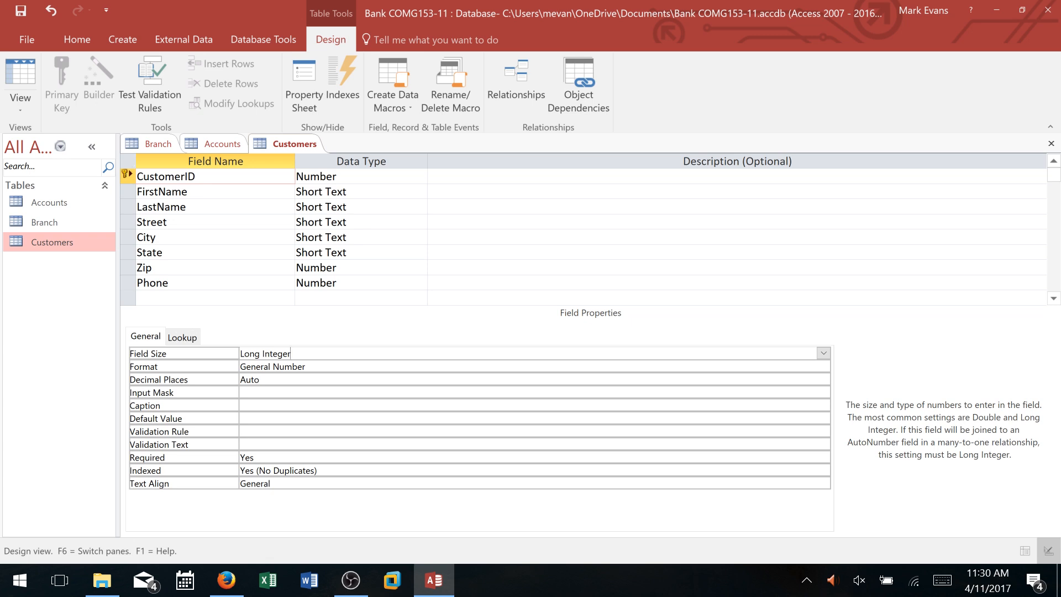
pyautogui.click(243, 406)
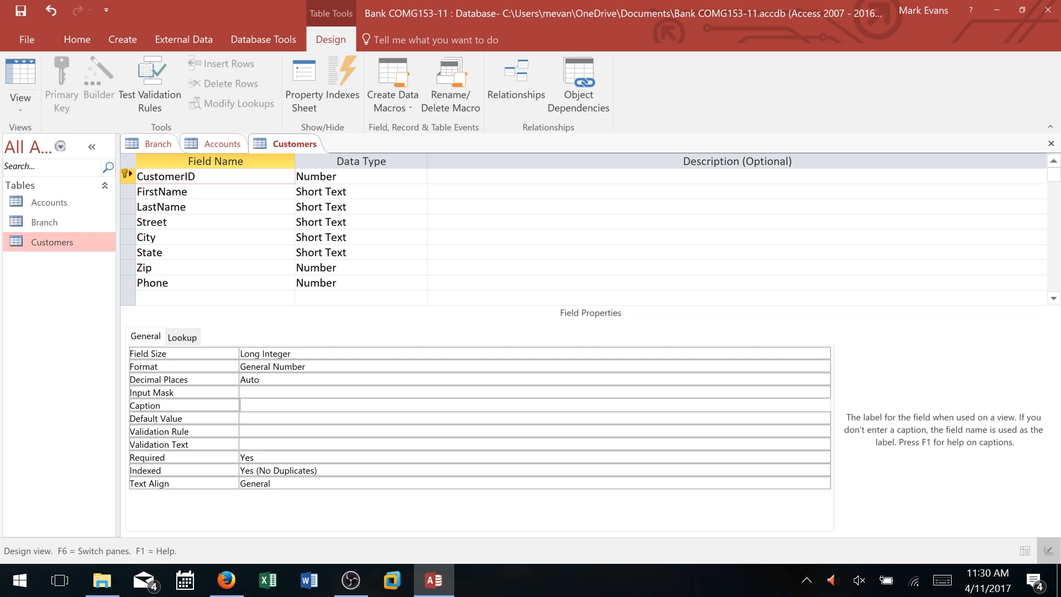
pyautogui.write('Customer ID')
# - Set the field size of both the FirstName and LastName fields to 20
pyautogui.click(279, 191)
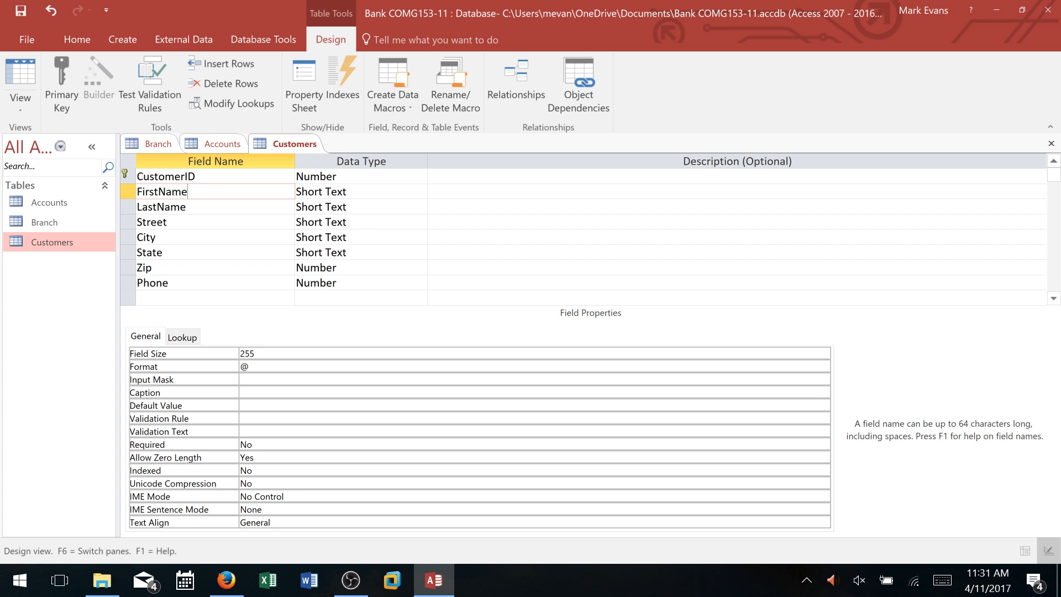
pyautogui.press('F6')
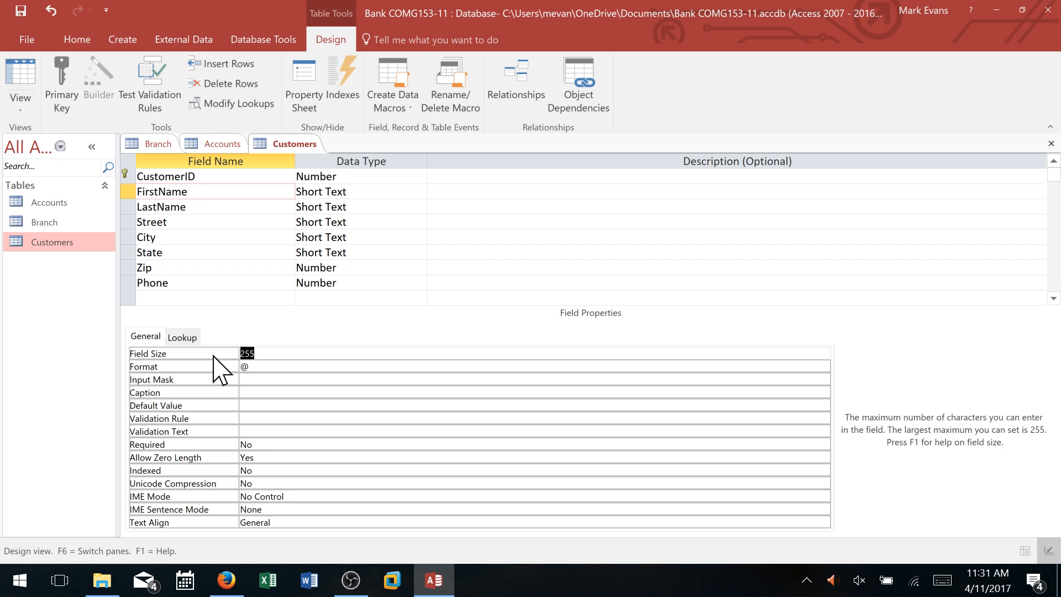
pyautogui.write('20')
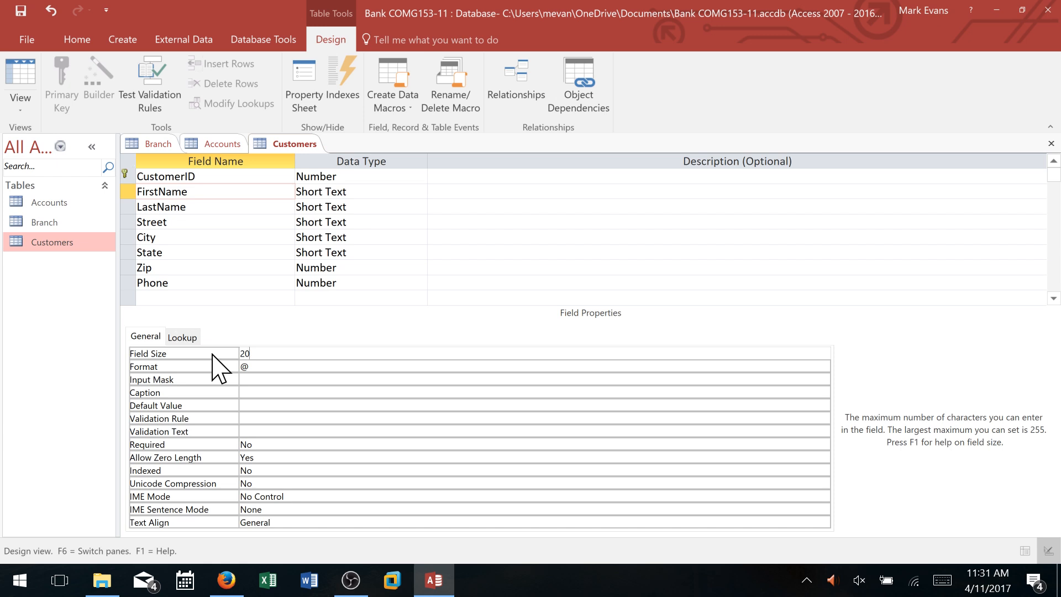
pyautogui.click(202, 207)
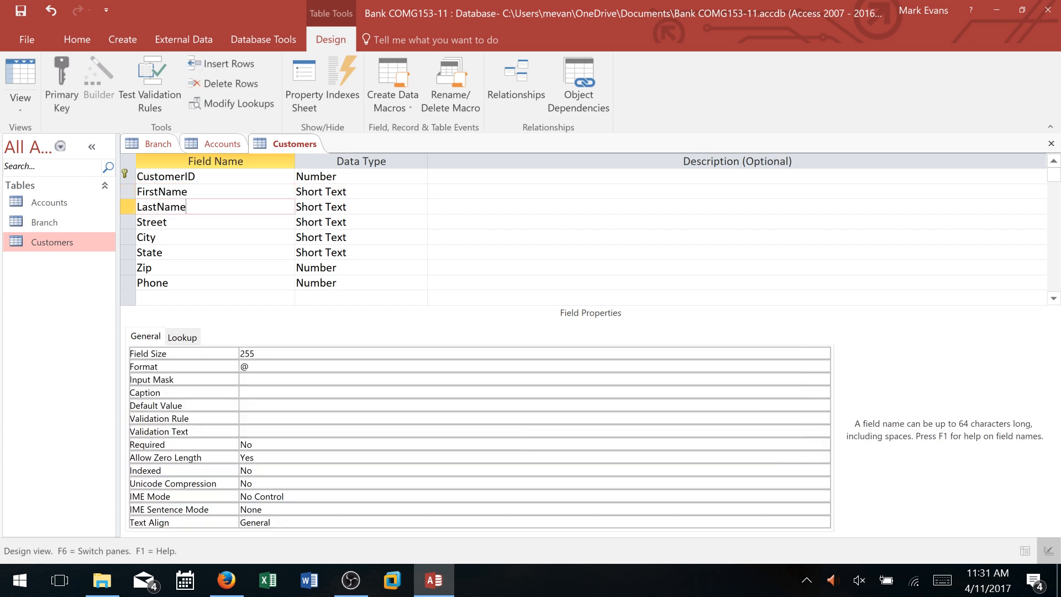
pyautogui.press('F6')
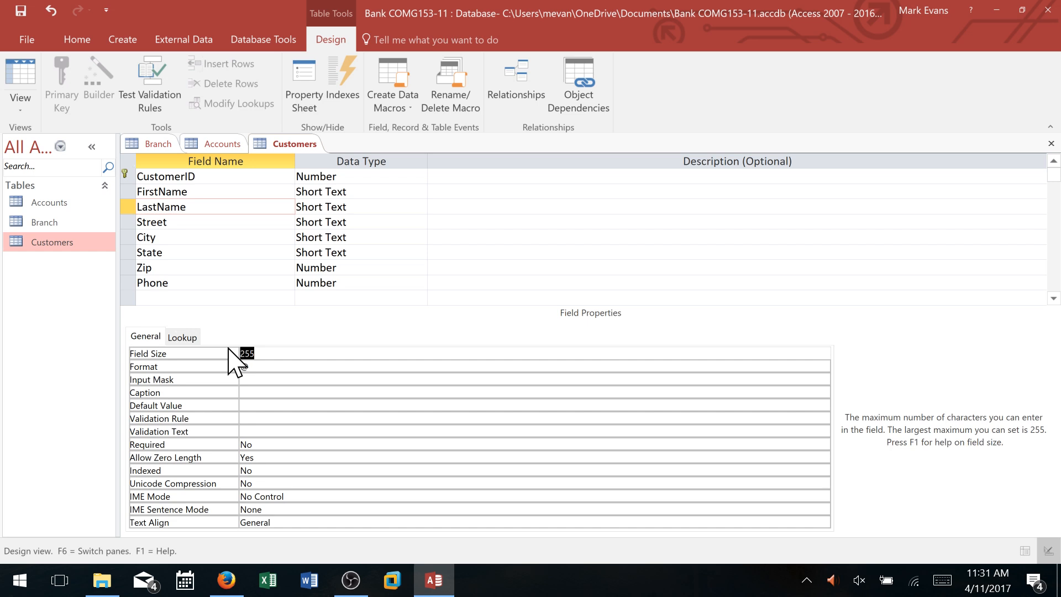
pyautogui.write('20')
pyautogui.click(172, 222)
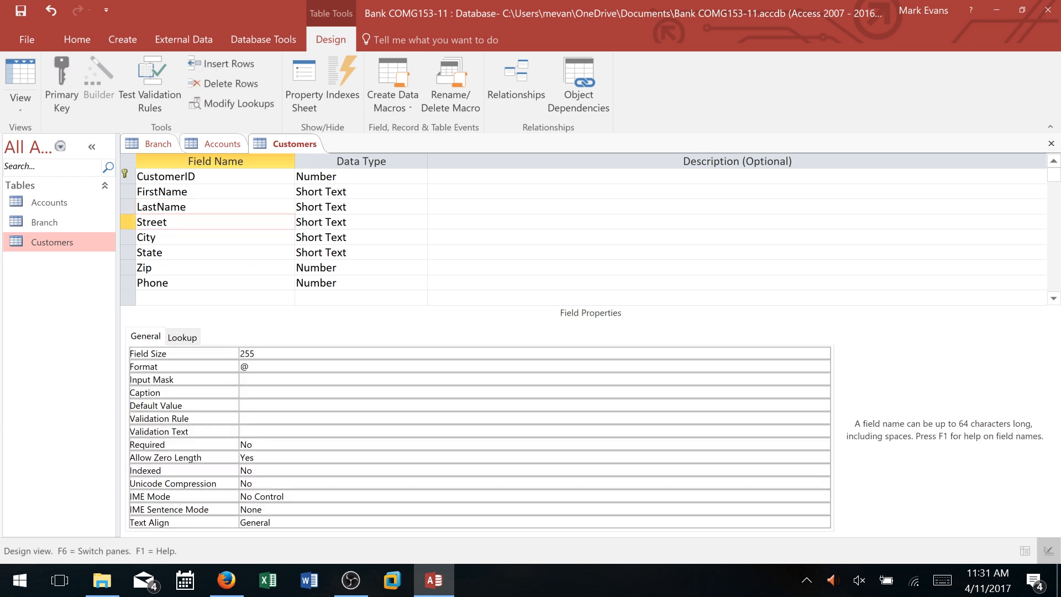
# - Set the field size of both the Street and City fields in the Customers table to 20
pyautogui.press('F6')
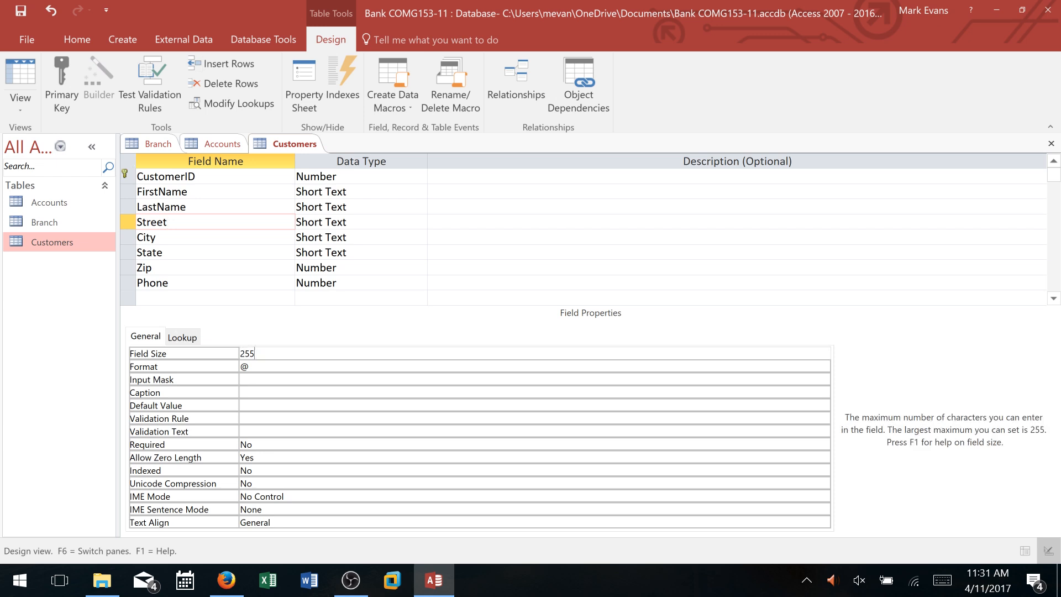
pyautogui.write('20')
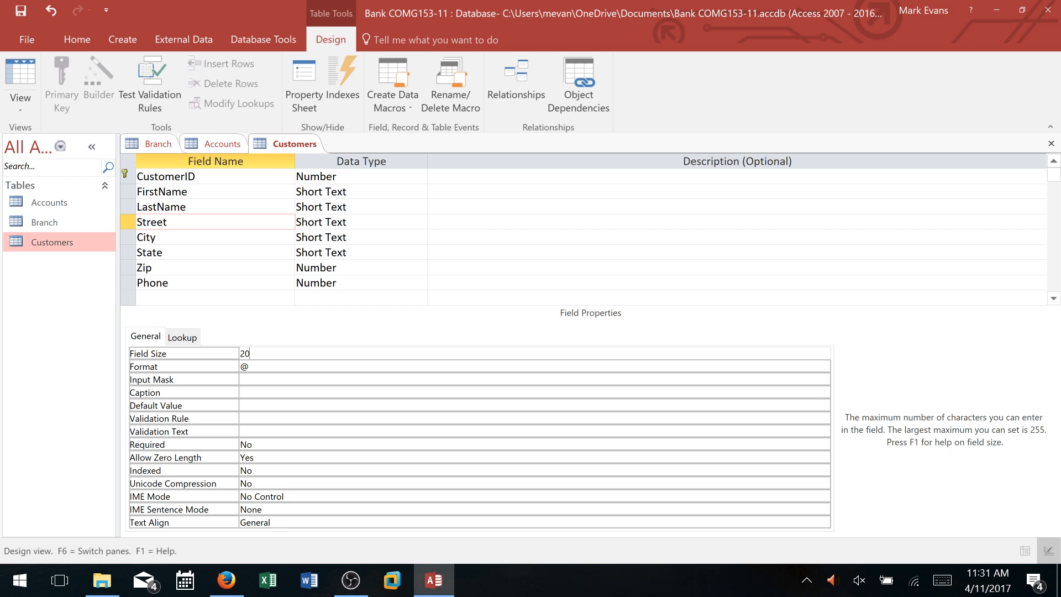
pyautogui.click(338, 237)
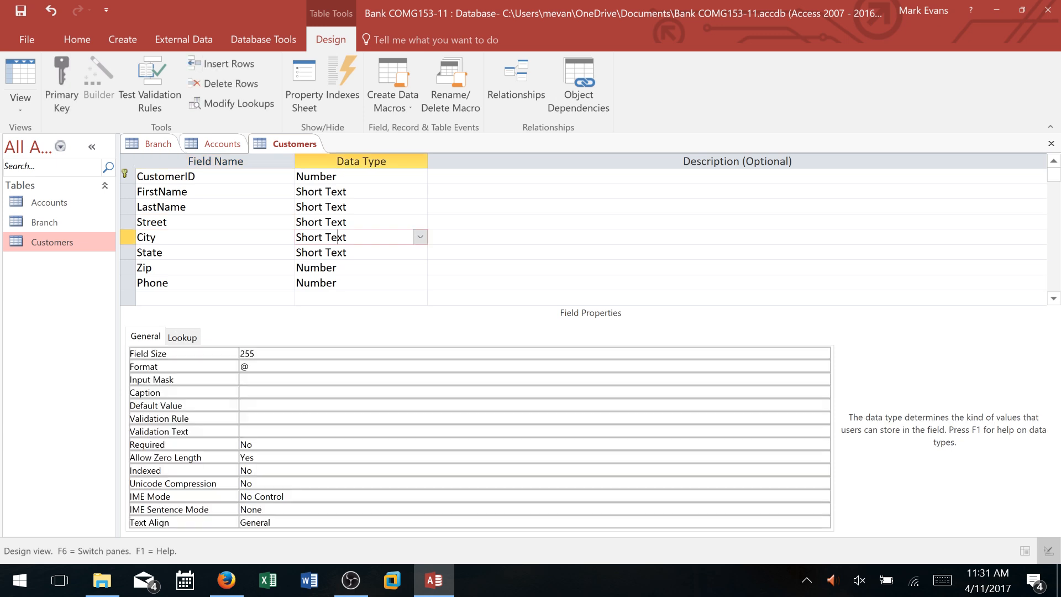
pyautogui.click(266, 353)
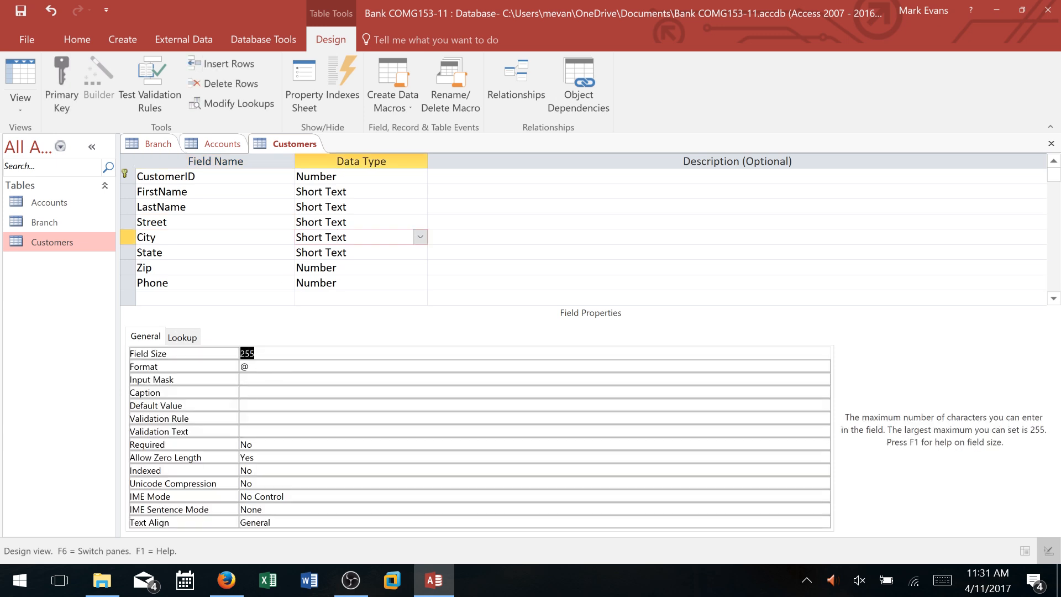
pyautogui.write('20')
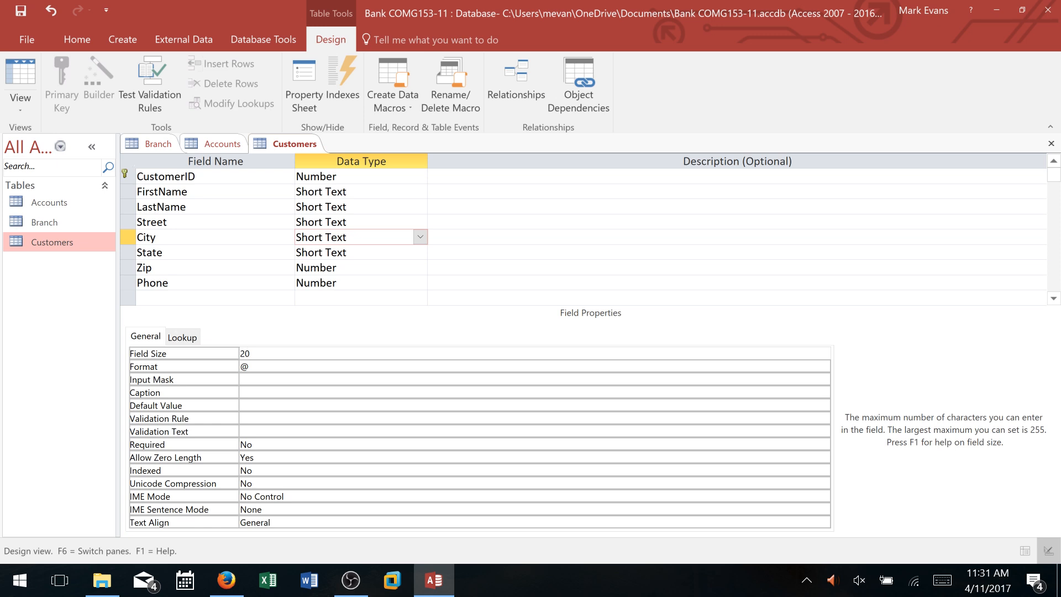
# - Set the State field's size to 2
pyautogui.click(419, 253)
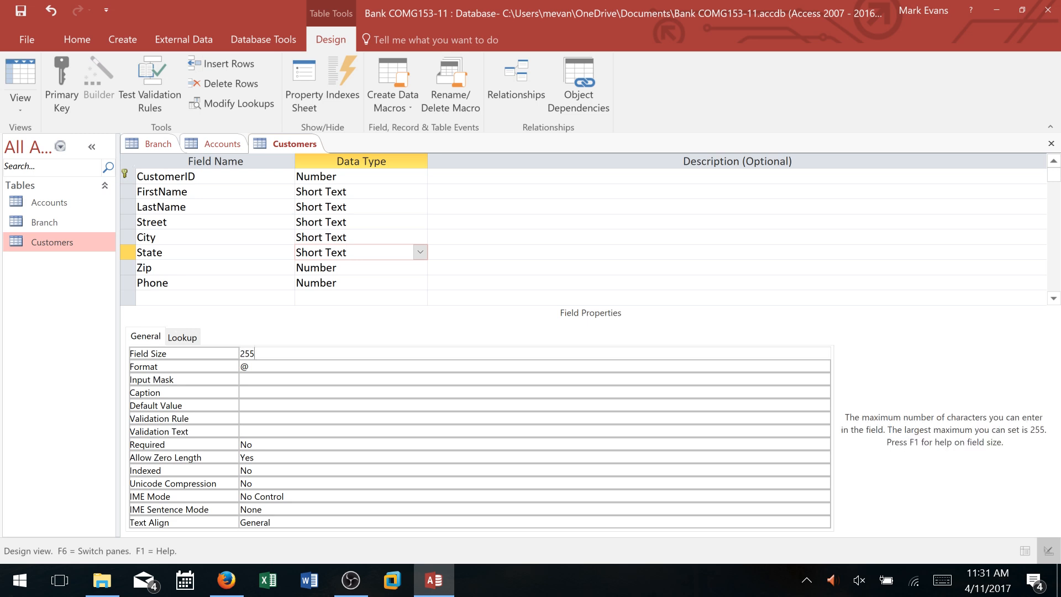
pyautogui.click(259, 354)
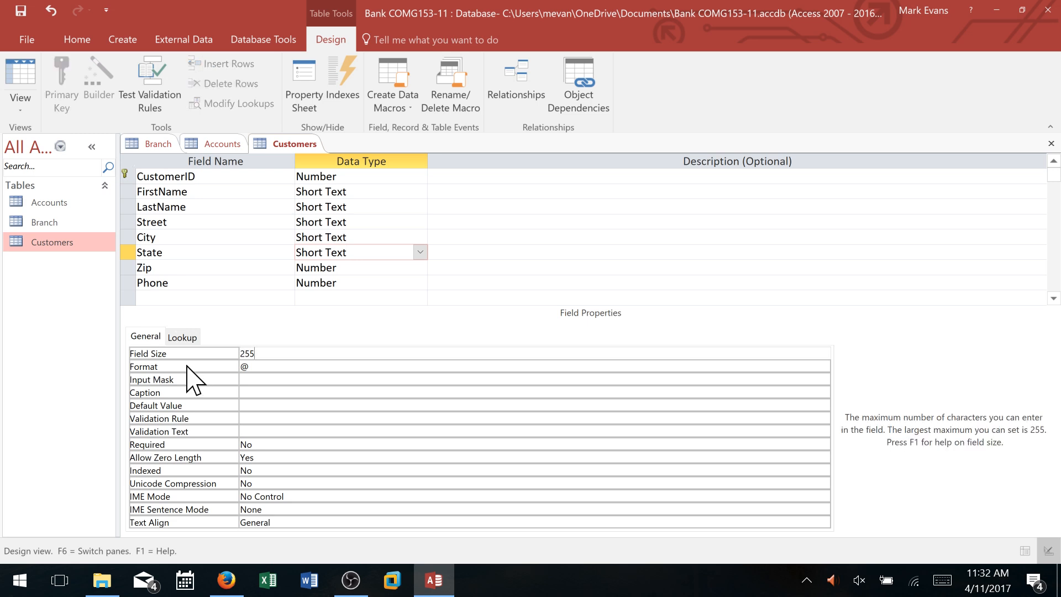
pyautogui.press('BackSpace')
pyautogui.press('BackSpace')
# - Change the Zip field's data type to Short Text and set its field size to 15
pyautogui.click(418, 267)
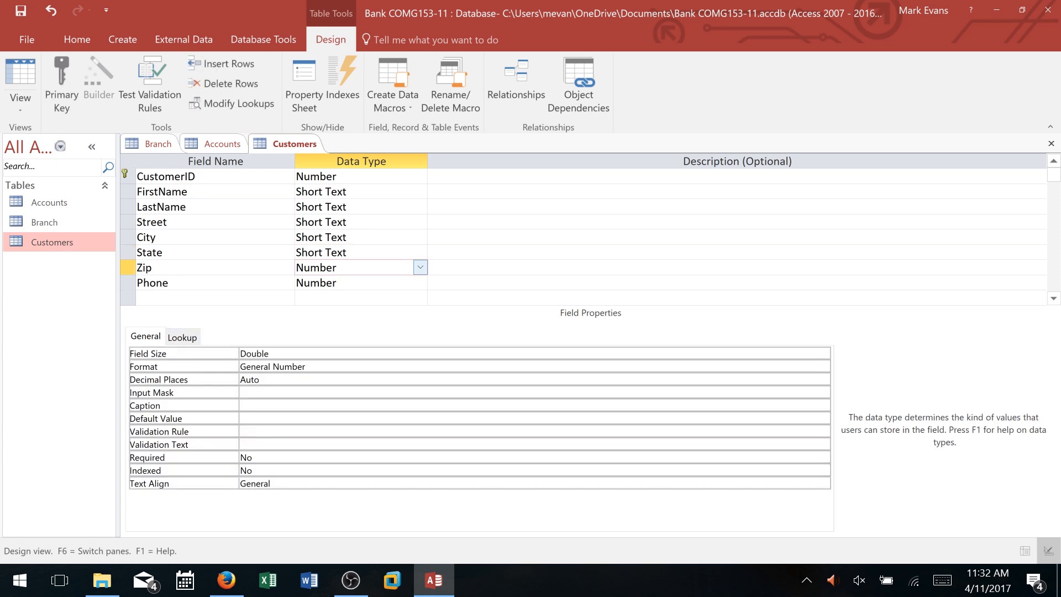
pyautogui.click(420, 267)
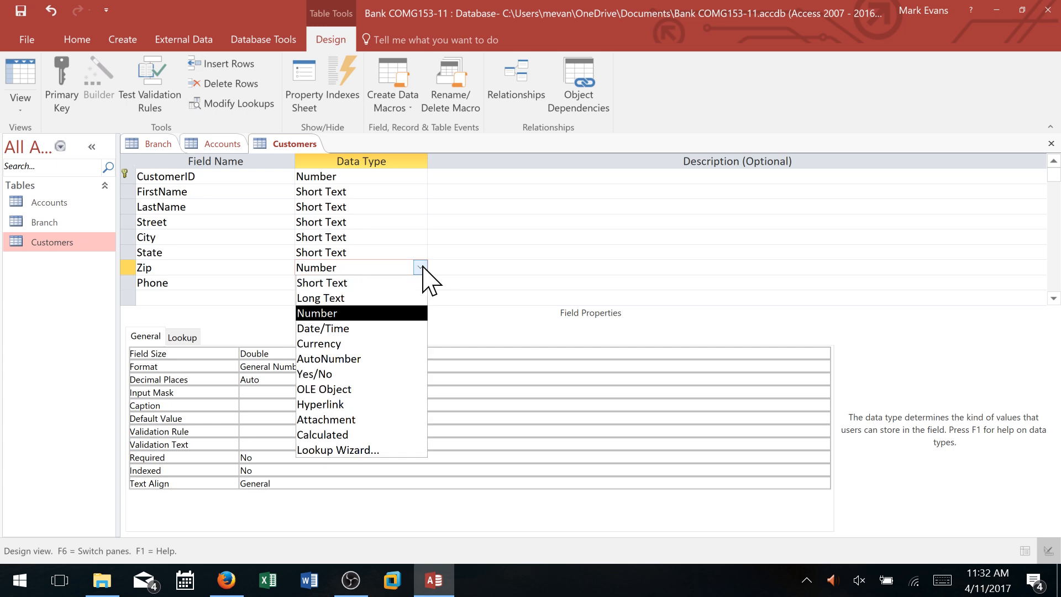
pyautogui.click(337, 284)
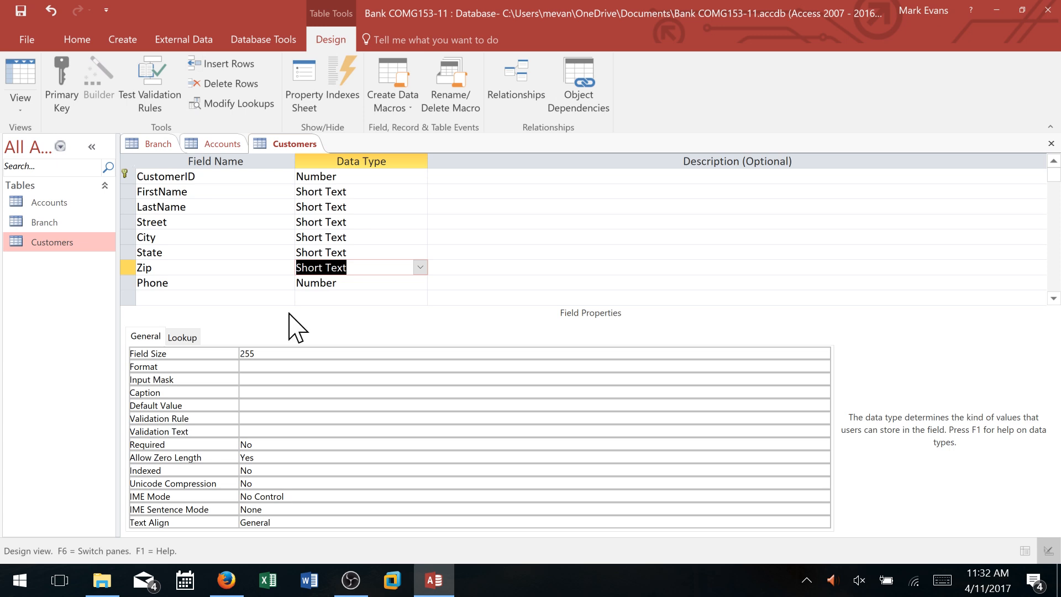
pyautogui.click(257, 353)
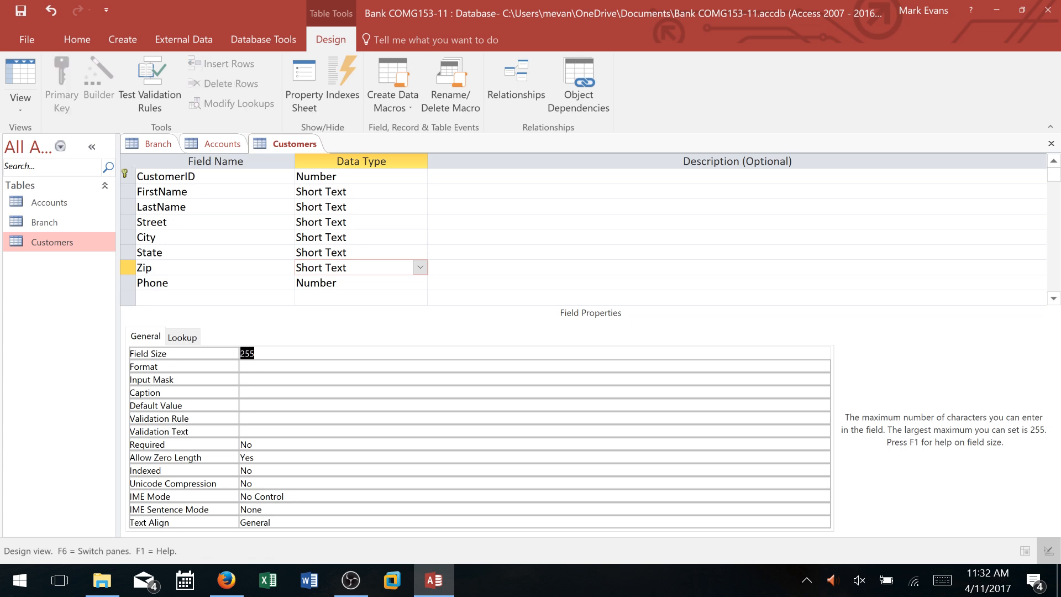
pyautogui.write('15')
# - Change the Phone field's data type to Short Text and set its field size to 15
pyautogui.click(418, 282)
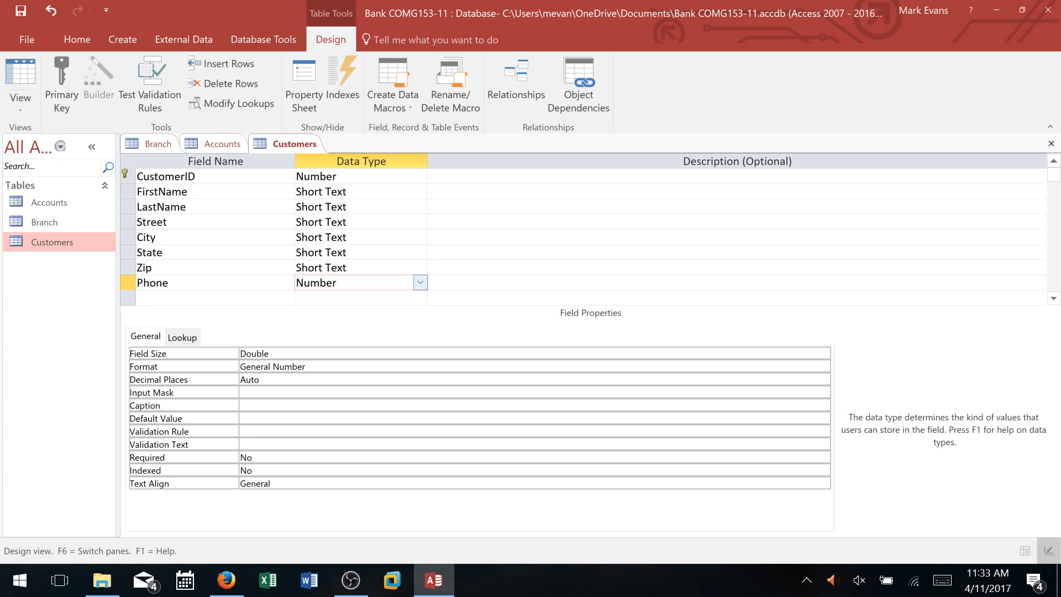
pyautogui.click(420, 282)
pyautogui.click(365, 297)
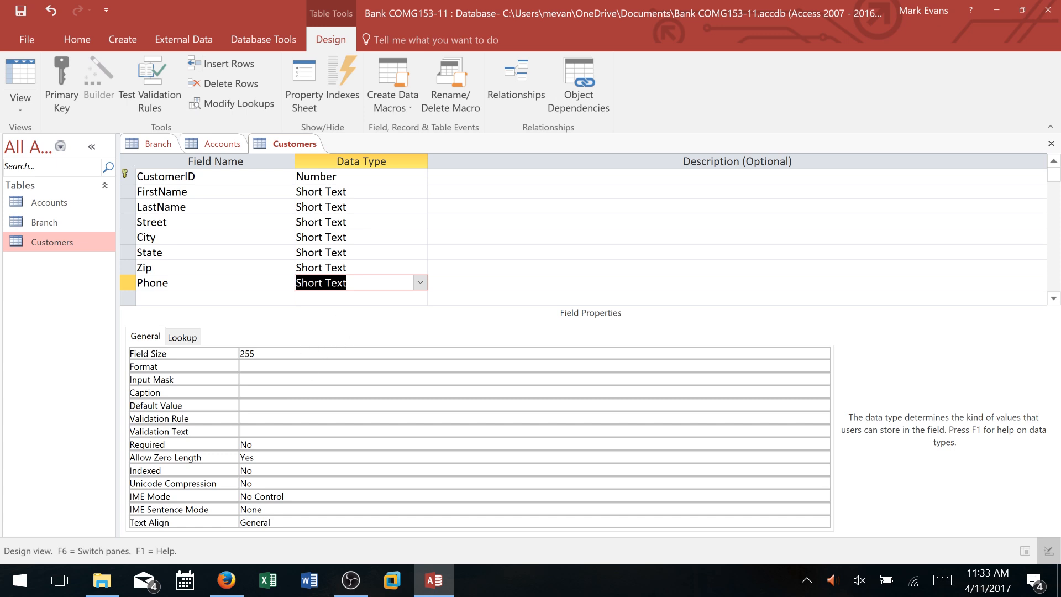
pyautogui.click(264, 353)
pyautogui.moveTo(264, 354); pyautogui.dragTo(239, 354)
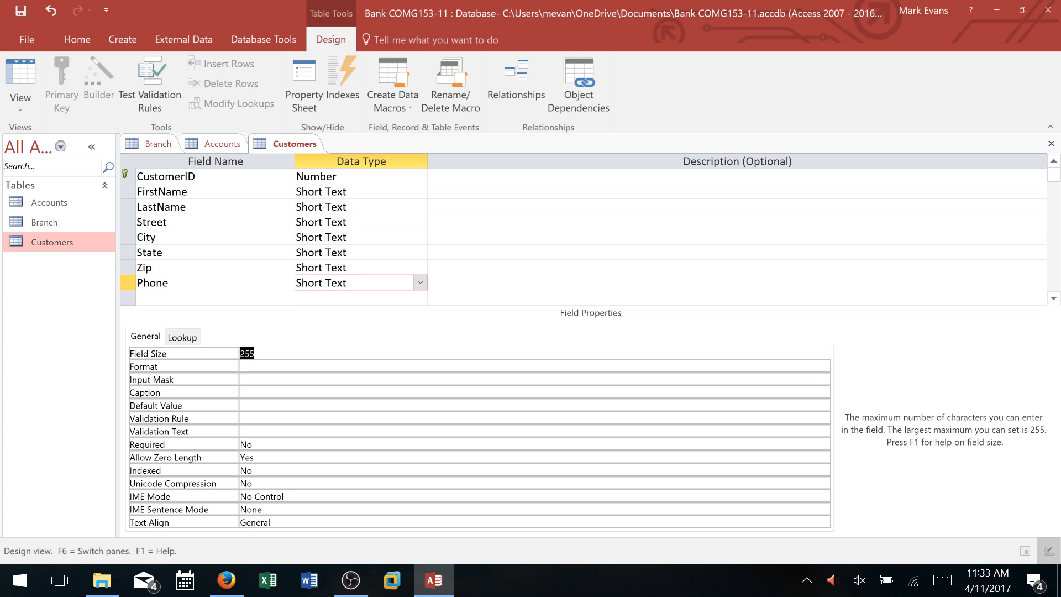
pyautogui.write('15')
# - Apply the Phone Number input mask to the Phone field with the wizard, accepting the shorter field sizes, and save the table
pyautogui.click(288, 379)
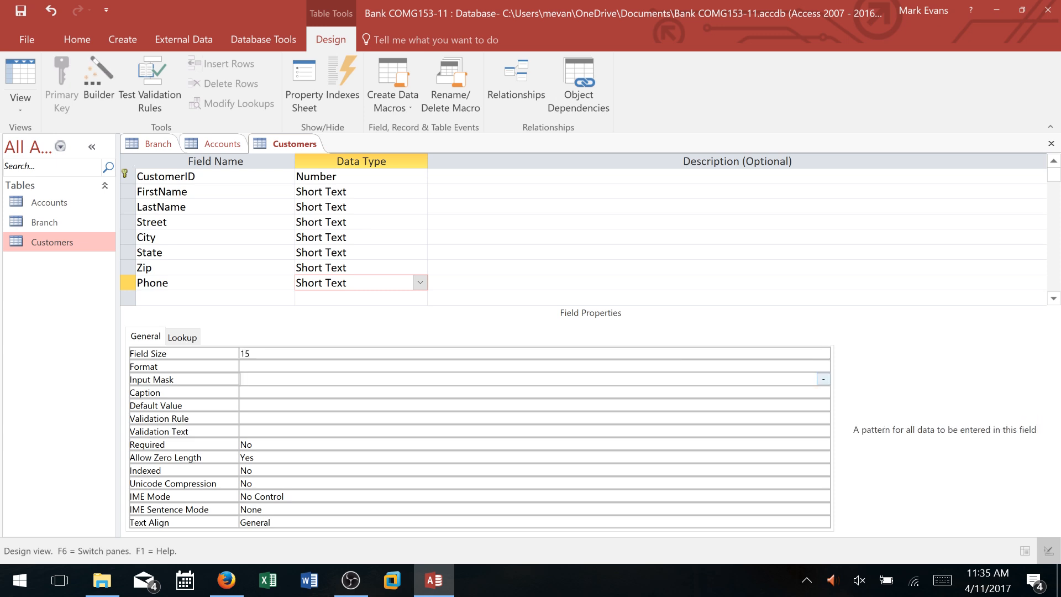
pyautogui.click(823, 379)
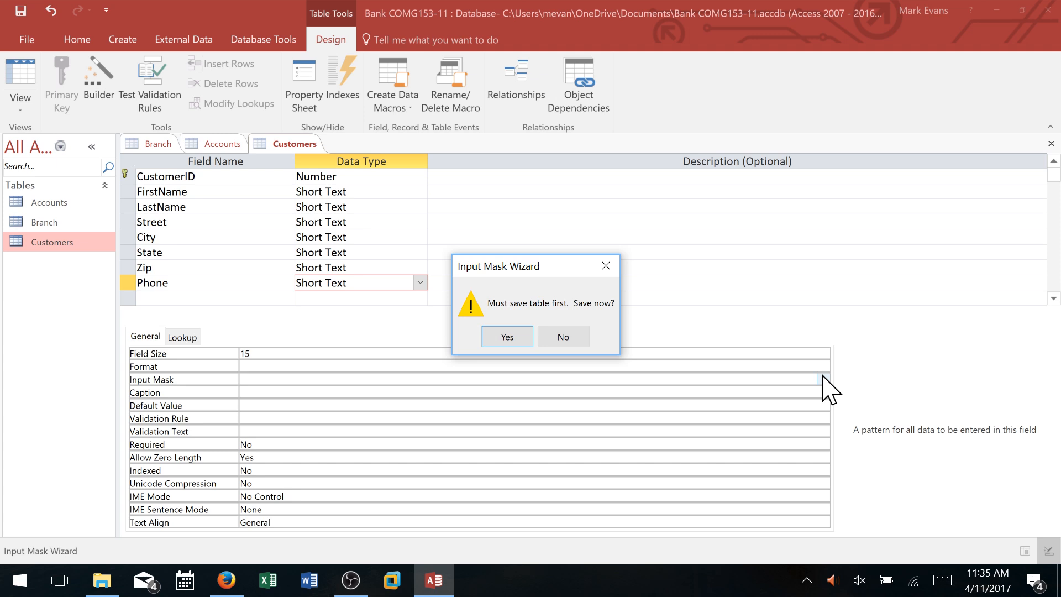
pyautogui.click(501, 344)
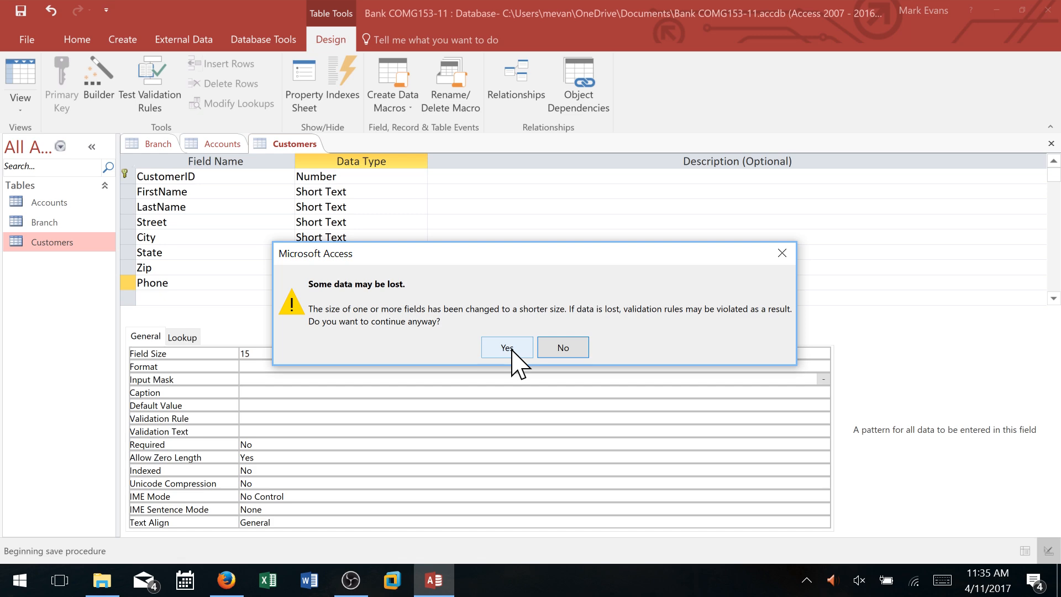
pyautogui.click(507, 348)
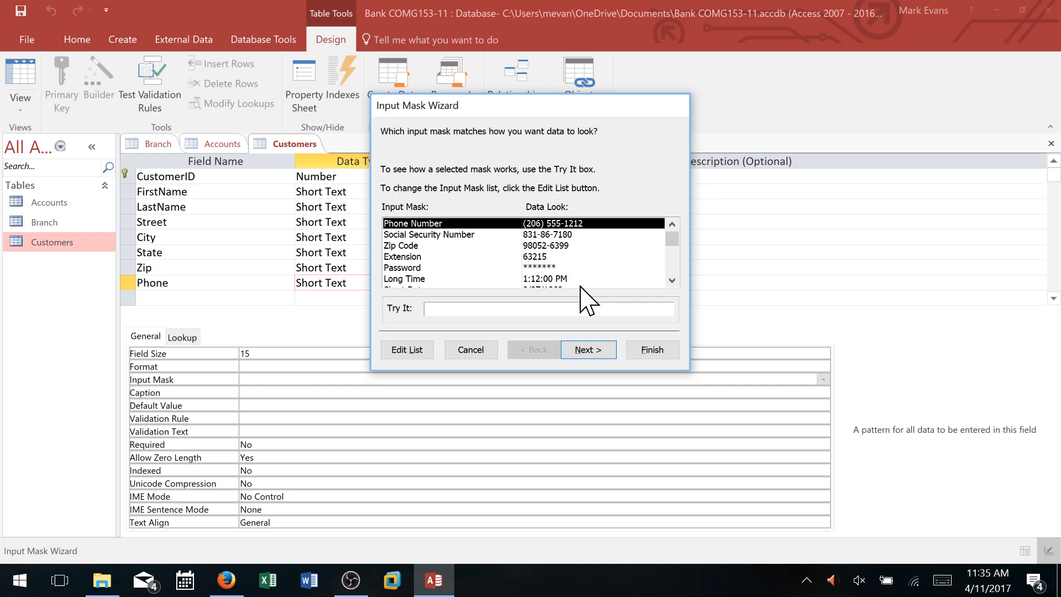
pyautogui.click(652, 352)
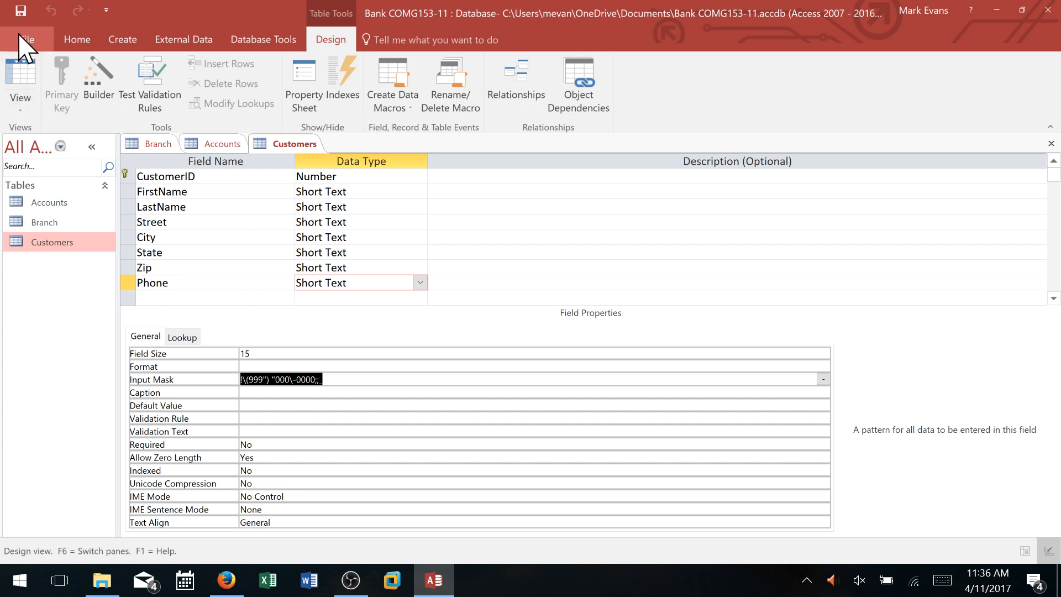
pyautogui.click(20, 11)
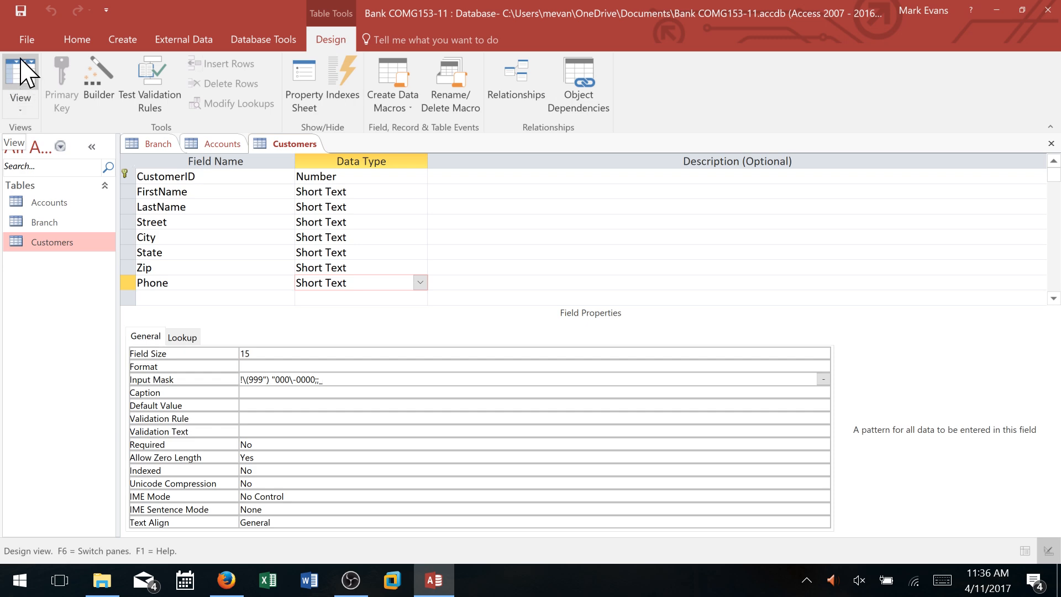
# - Add a new record to the Customers table in Datasheet view, entering the customer ID and the customer's first and last name
pyautogui.click(22, 78)
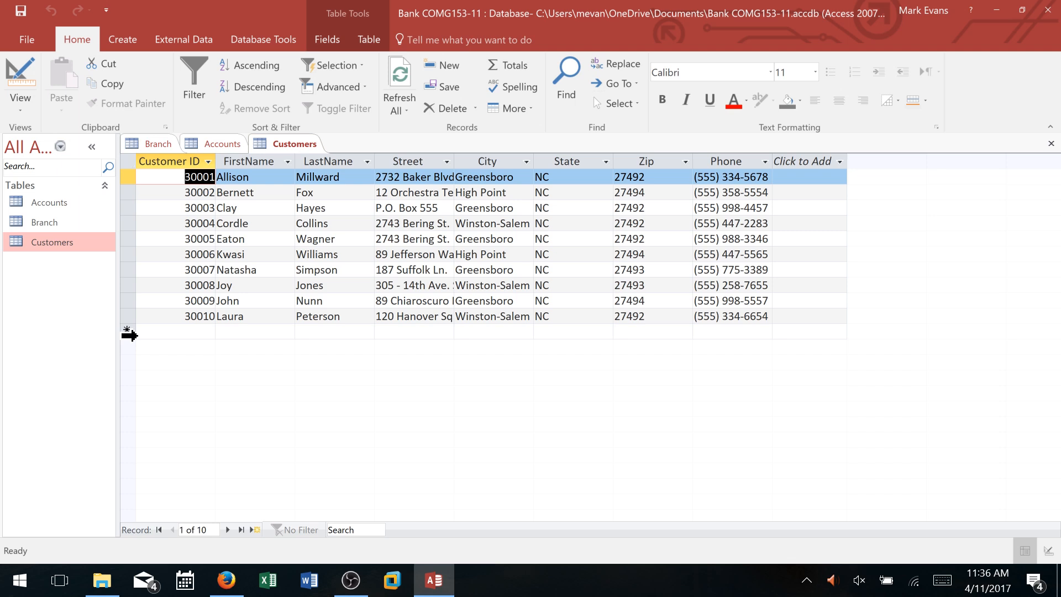
pyautogui.hotkey('ctrl', '+')
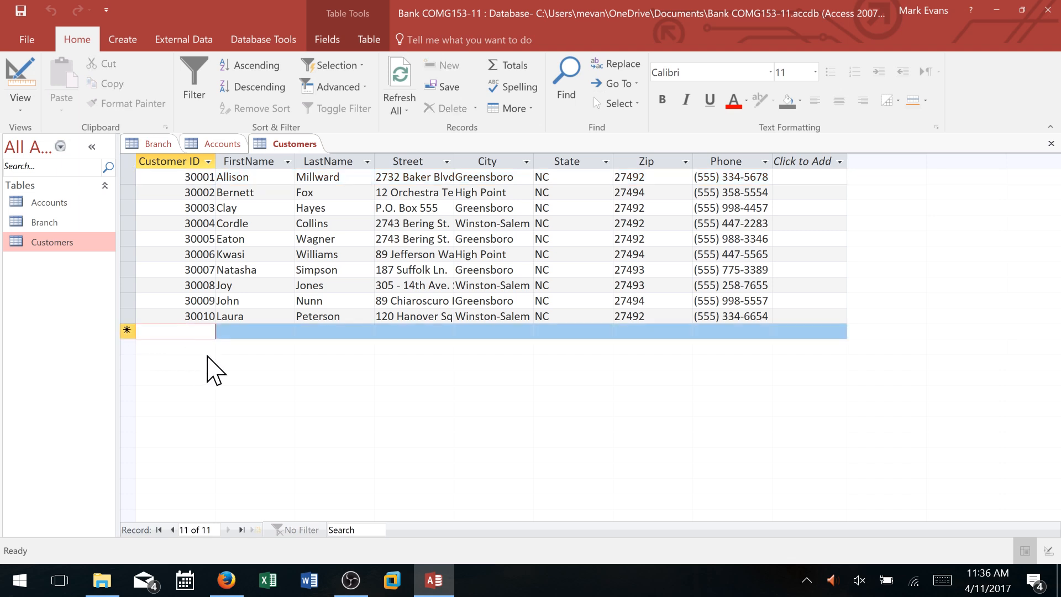
pyautogui.write('30011')
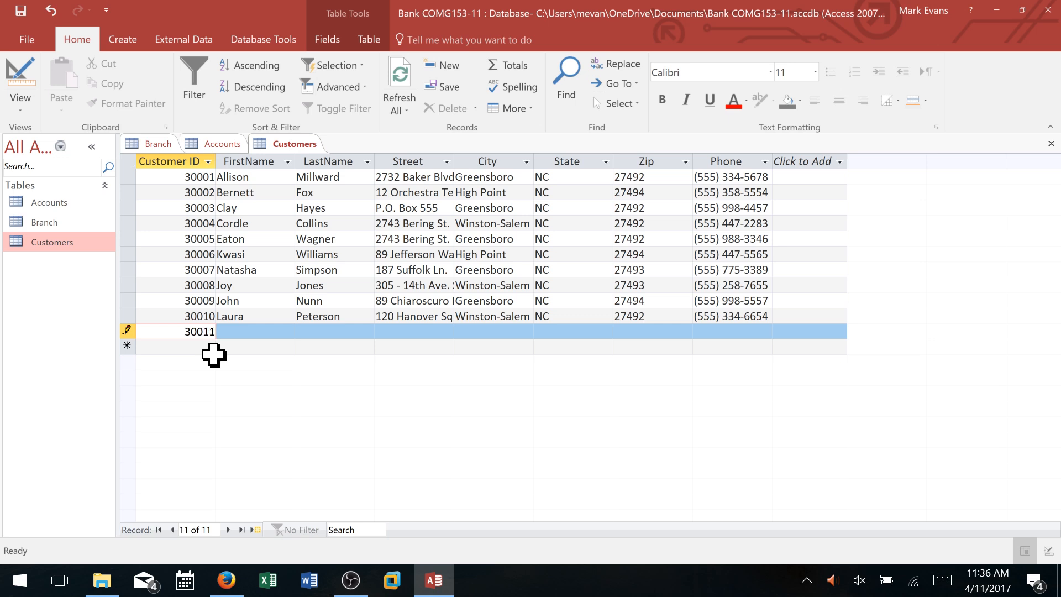
pyautogui.press('Tab')
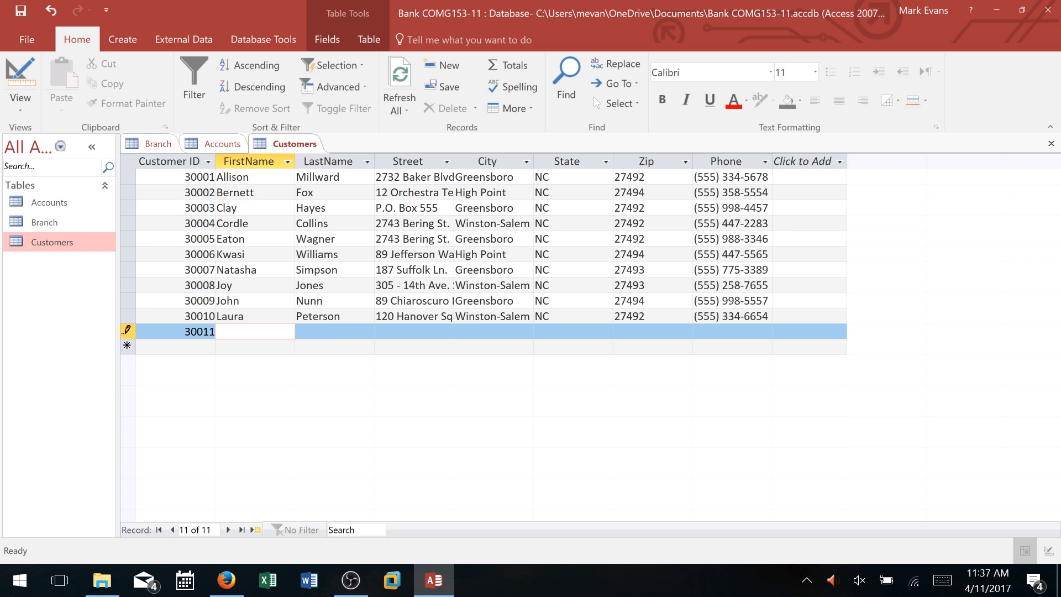
pyautogui.write('Jobs')
pyautogui.press('Tab')
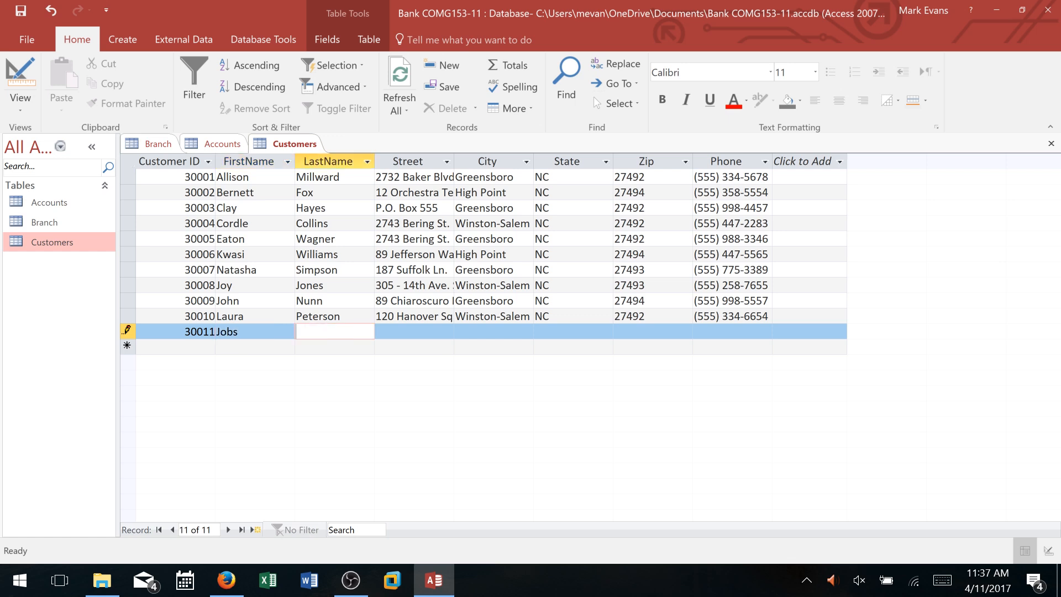
pyautogui.write('Steve')
pyautogui.press('Tab')
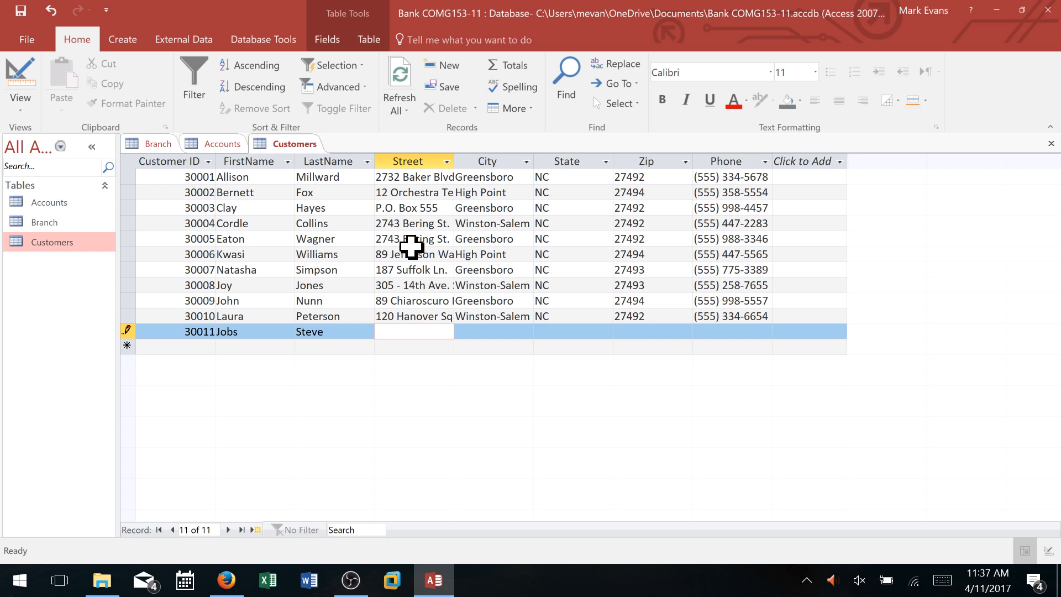
# - Fit the Street column's width to its contents and enter the new customer's street address
pyautogui.doubleClick(454, 160)
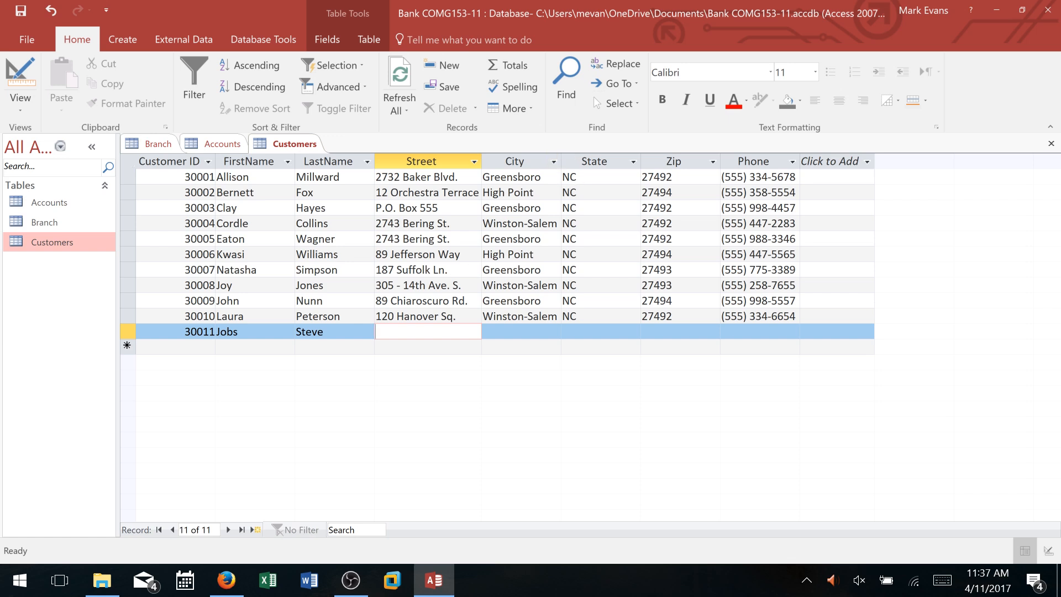
pyautogui.write('8 Infinite Loop Driv')
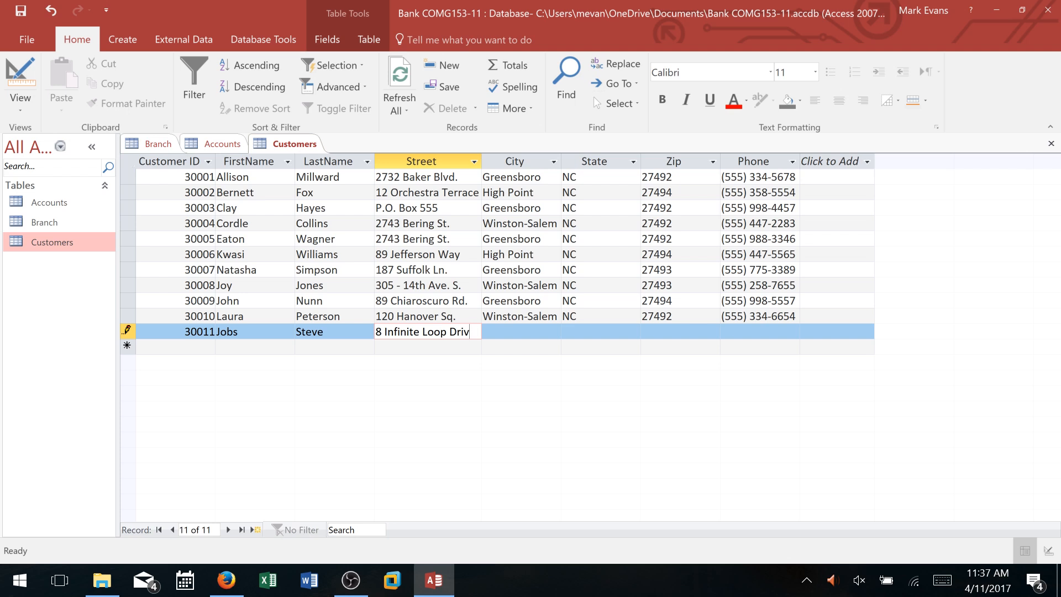
pyautogui.press('BackSpace')
pyautogui.press('BackSpace')
pyautogui.press('Tab')
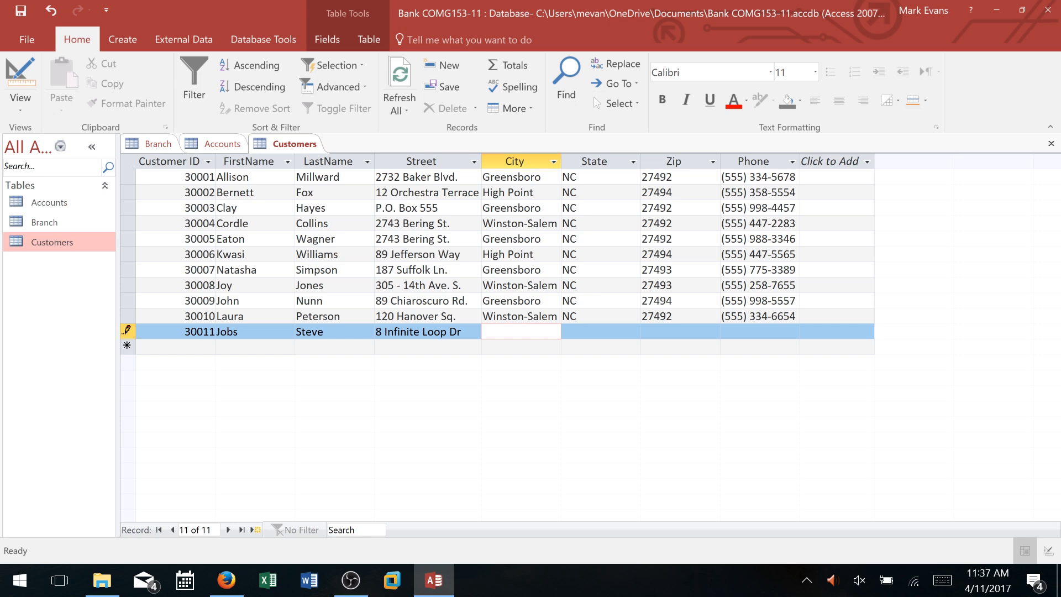
# - Enter the city and the two-letter state abbreviation in the new customer's record
pyautogui.write('Cupertion')
pyautogui.press('BackSpace')
pyautogui.press('BackSpace')
pyautogui.press('BackSpace')
pyautogui.write('ino')
pyautogui.press('Tab')
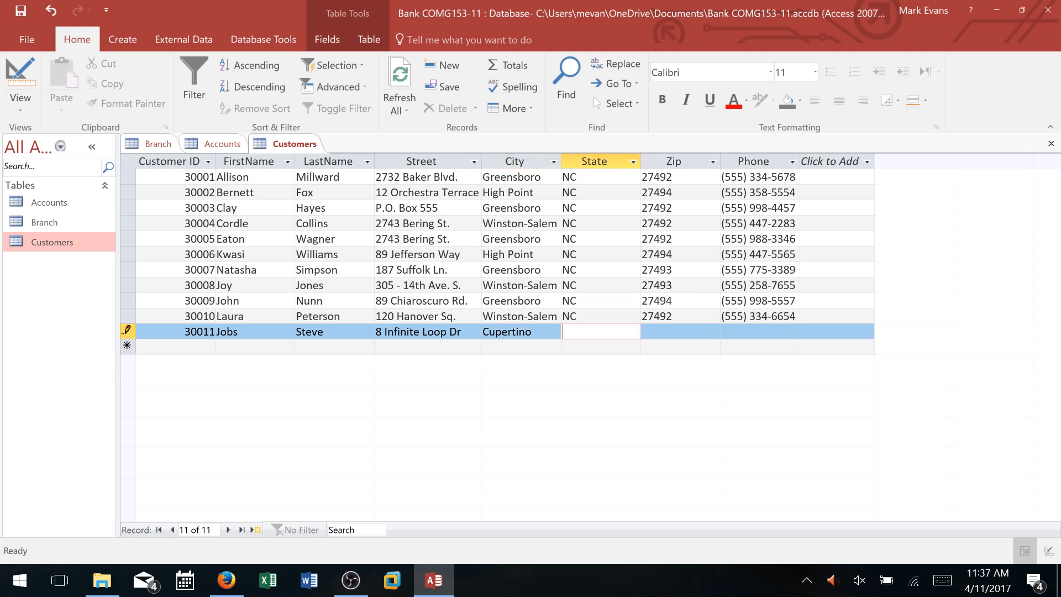
pyautogui.write('CA')
pyautogui.press('Tab')
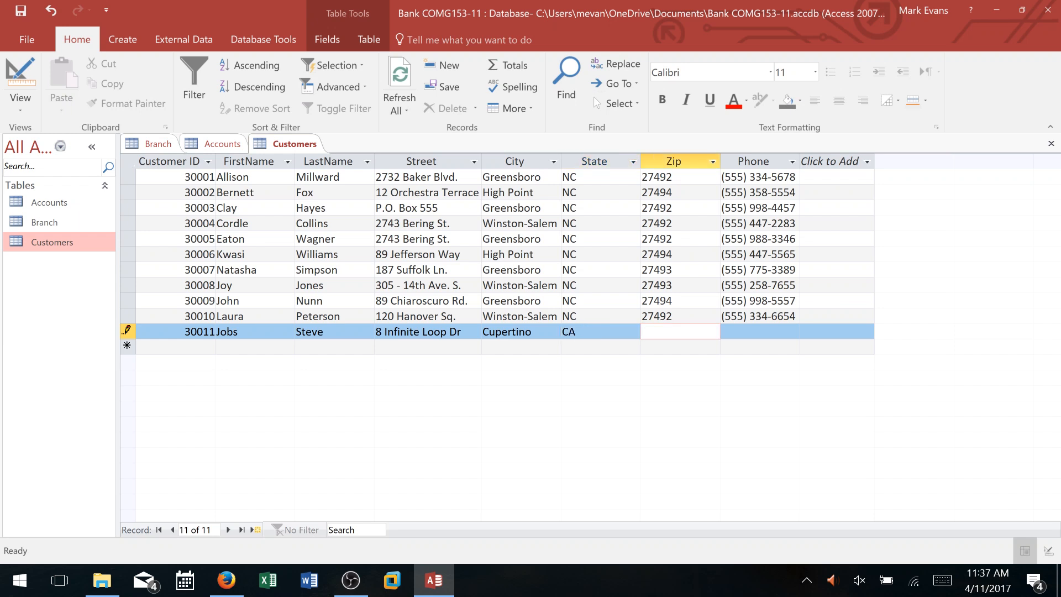
# - Enter the zip code and phone number in the new customer's record
pyautogui.write('90210')
pyautogui.press('Tab')
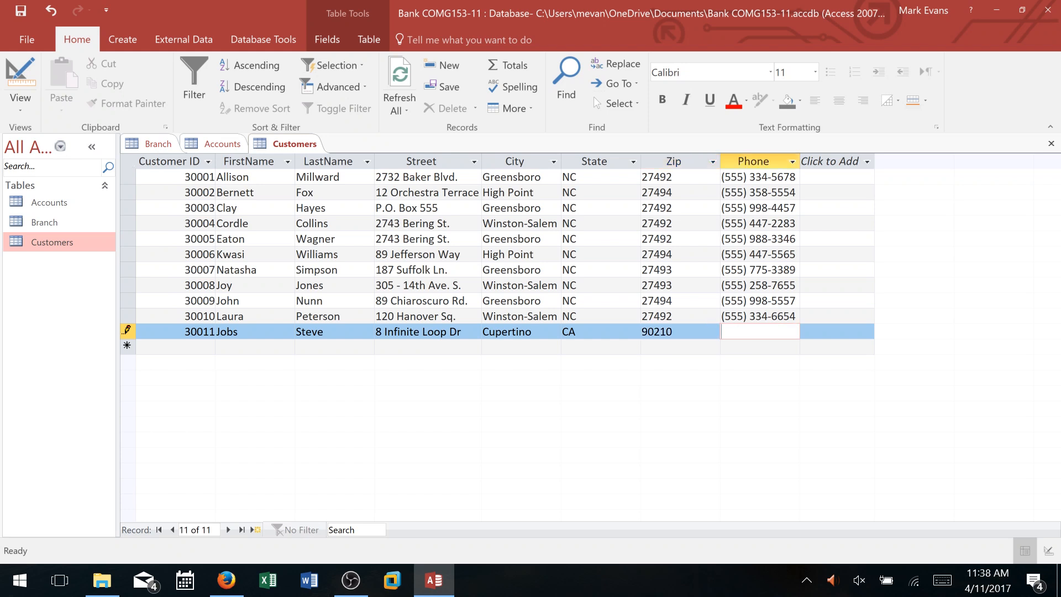
pyautogui.write('555) ')
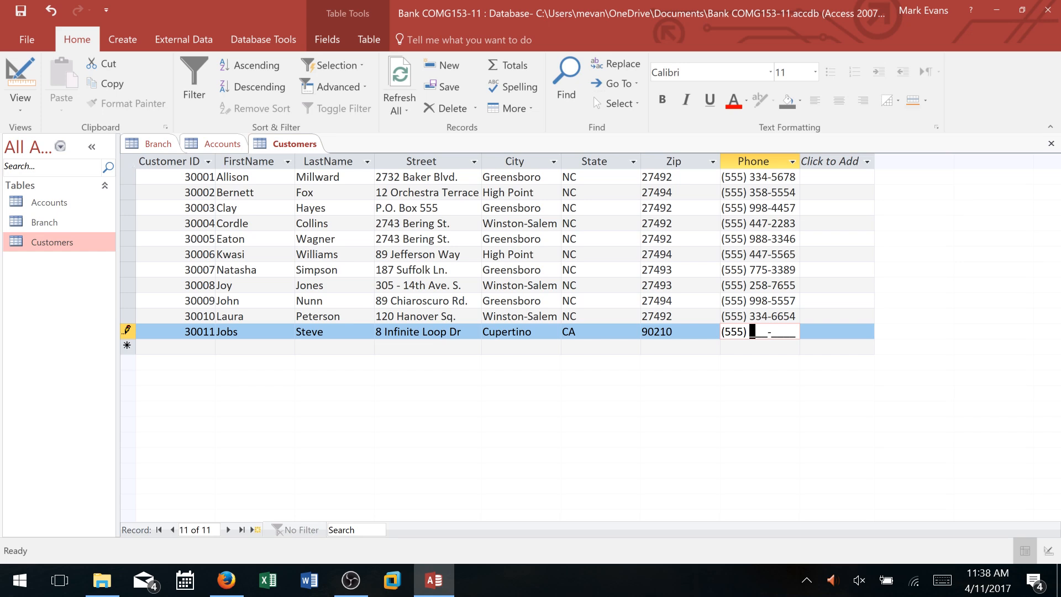
pyautogui.write('555-1212')
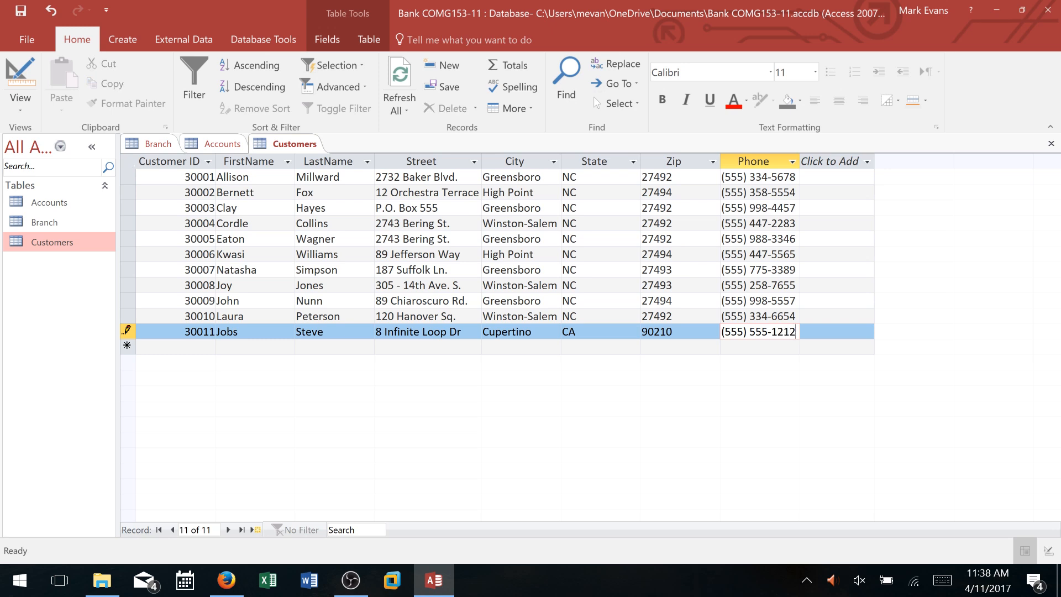
pyautogui.click(407, 331)
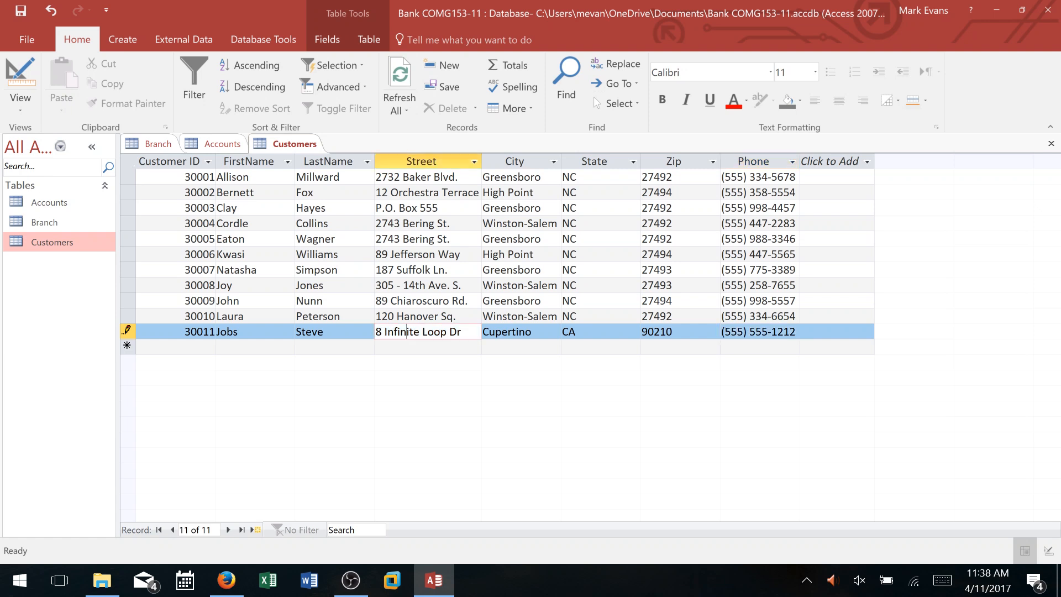
# - Fit the Street column's width to its contents in the Customers table and compare it with the Accounts table
pyautogui.doubleClick(481, 162)
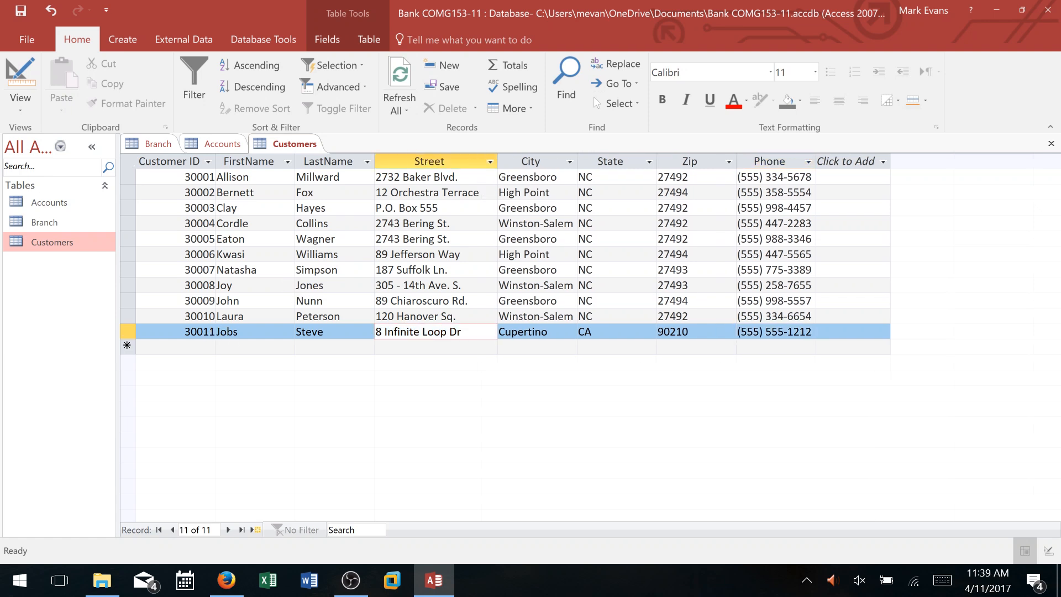
pyautogui.click(221, 144)
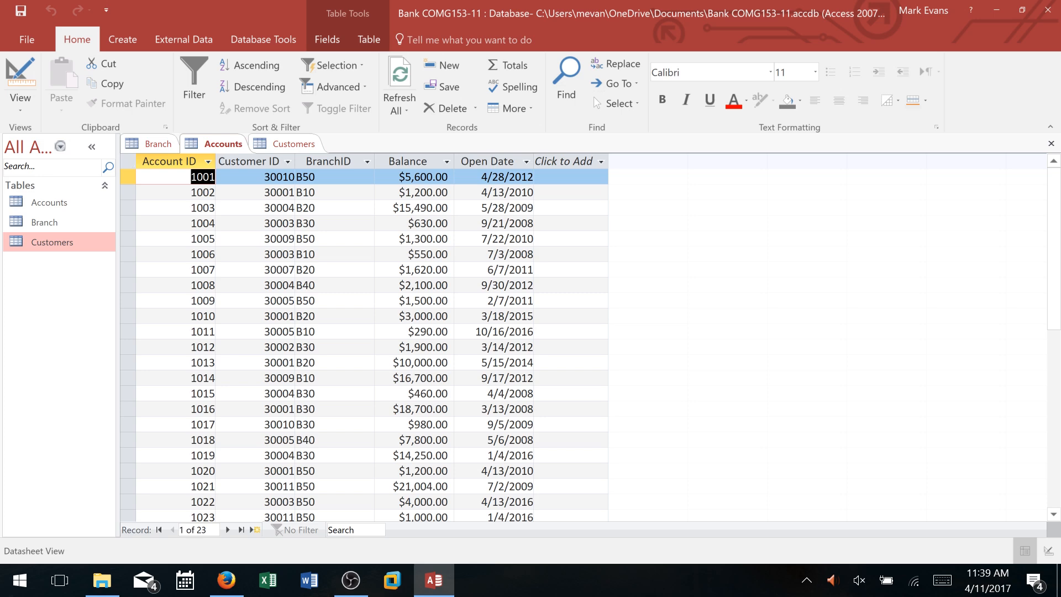
pyautogui.click(294, 143)
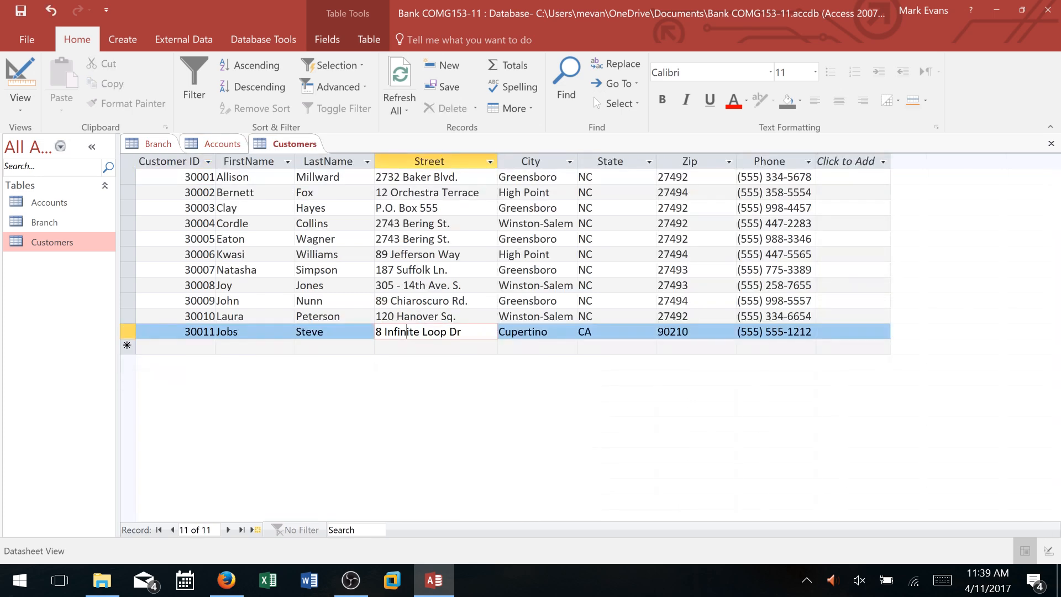
# - Start a new record at the end of the Accounts table, entering the account ID and the new customer's customer ID
pyautogui.click(223, 144)
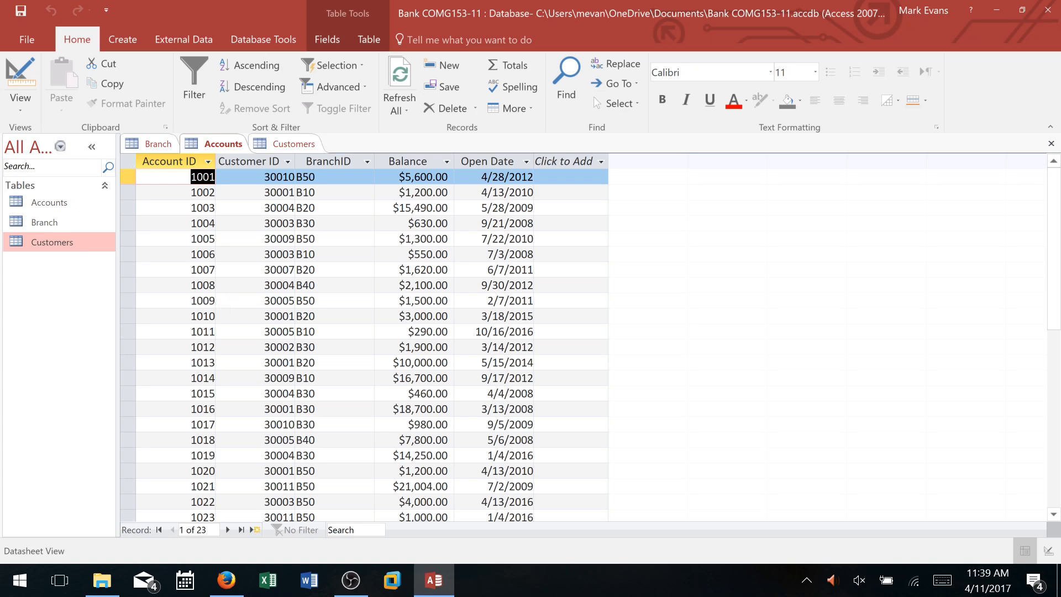
pyautogui.scroll(-5, 277, 326)
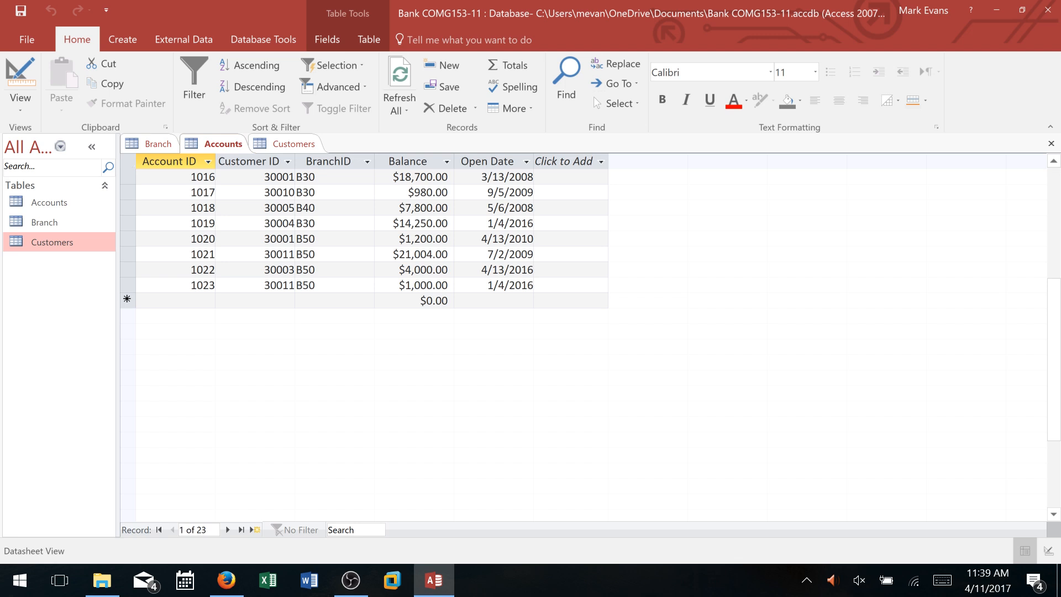
pyautogui.click(272, 379)
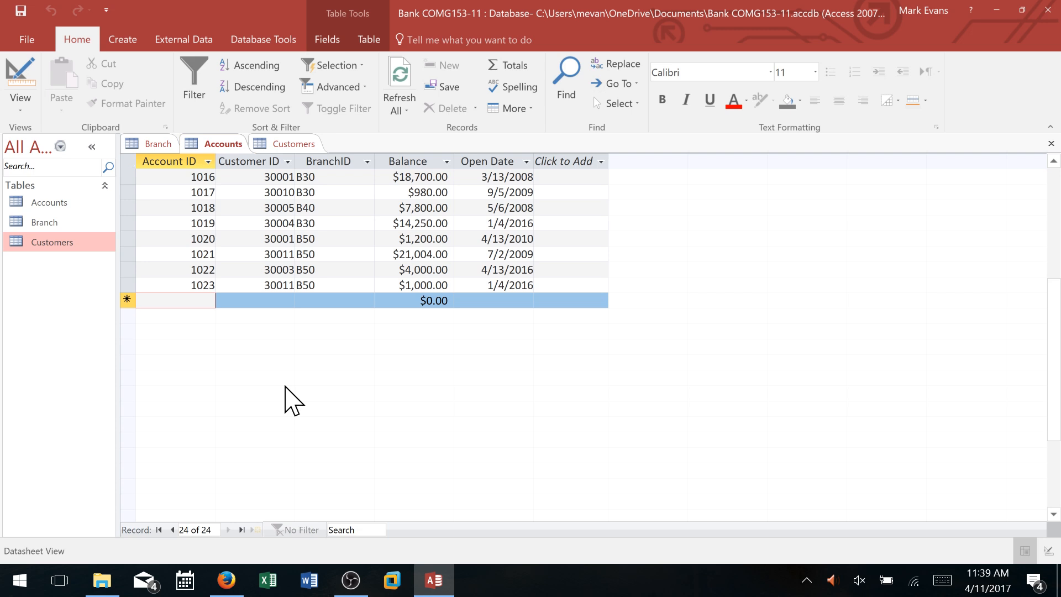
pyautogui.write('1024')
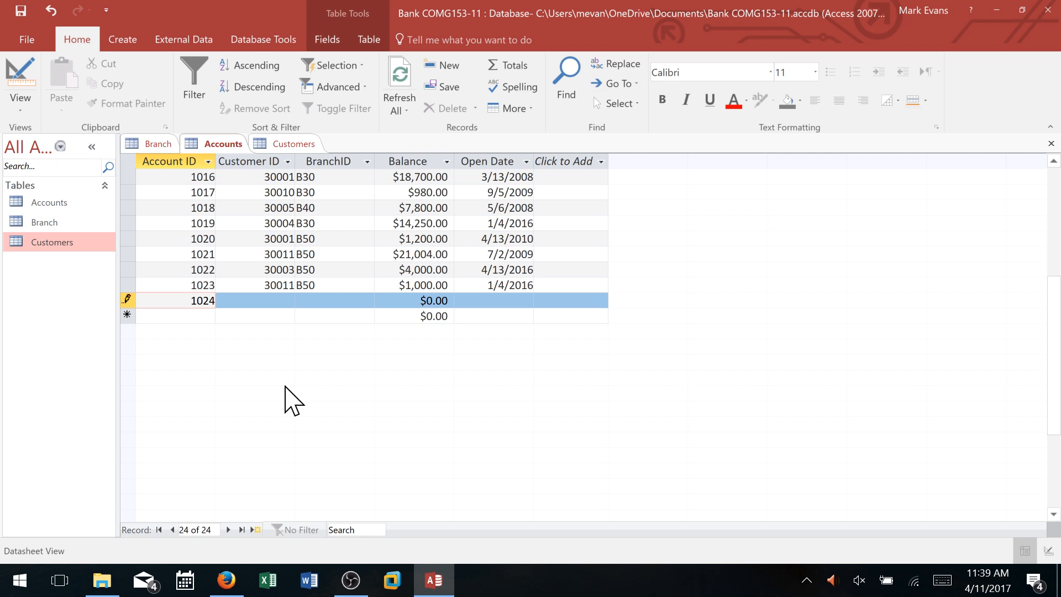
pyautogui.press('Tab')
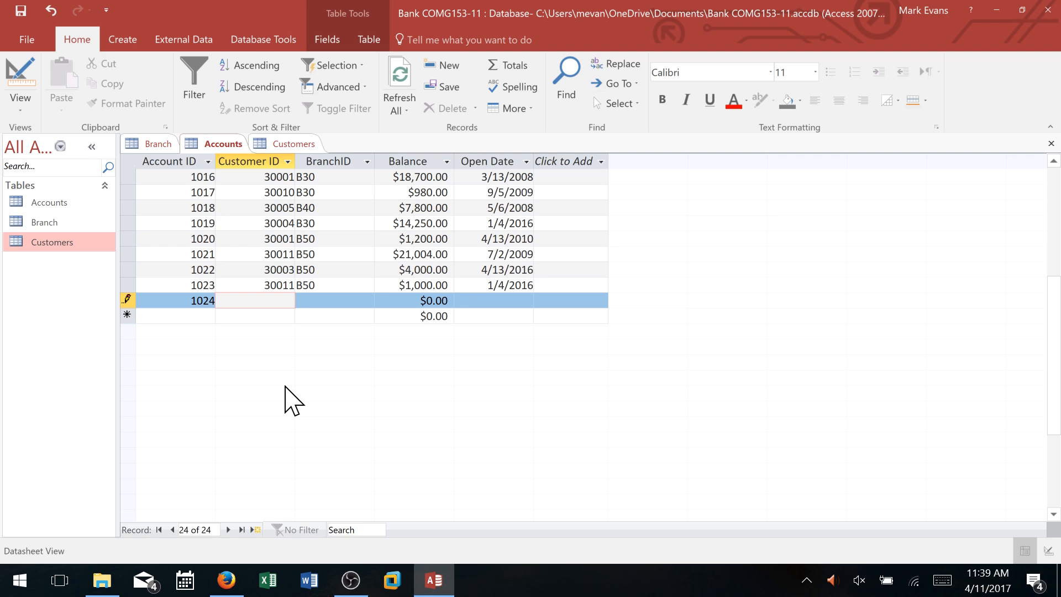
pyautogui.write('30011')
pyautogui.press('Tab')
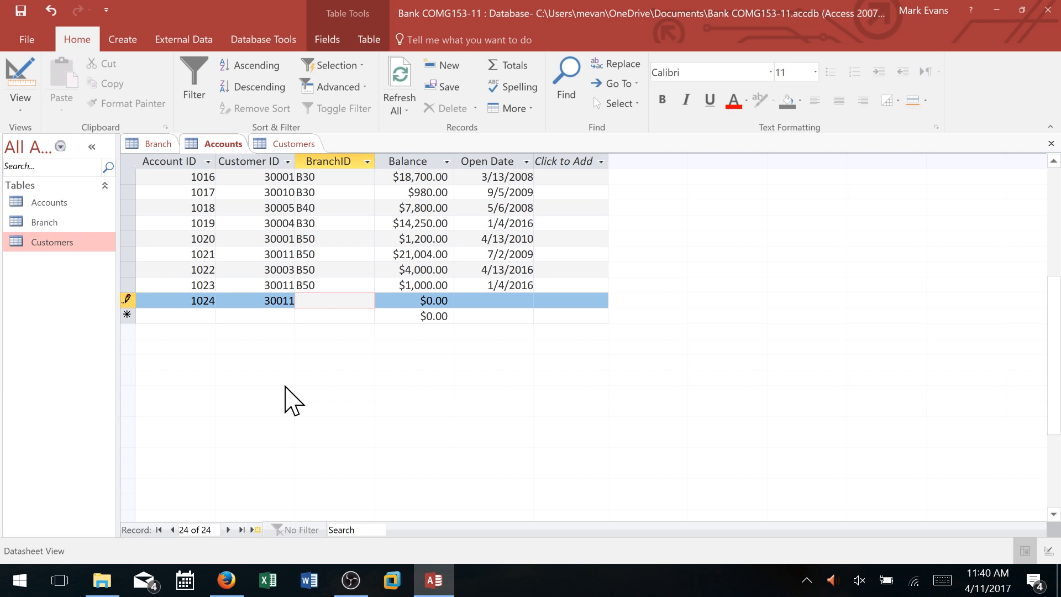
# - Complete the new account record with branch B50, a balance of 14005 and open date 8/7/2018
pyautogui.write('B50')
pyautogui.press('Tab')
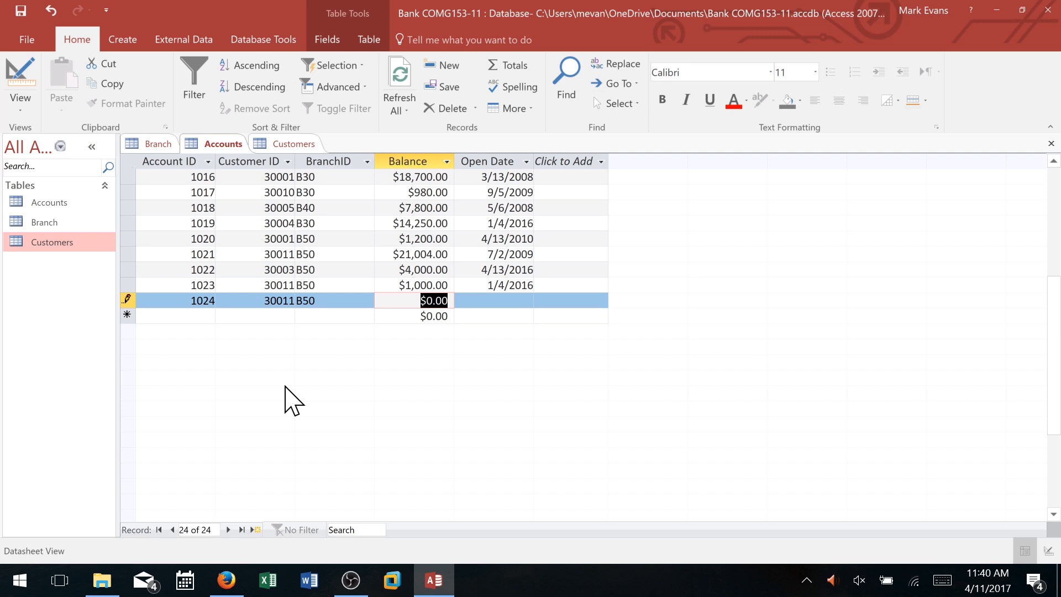
pyautogui.write('1')
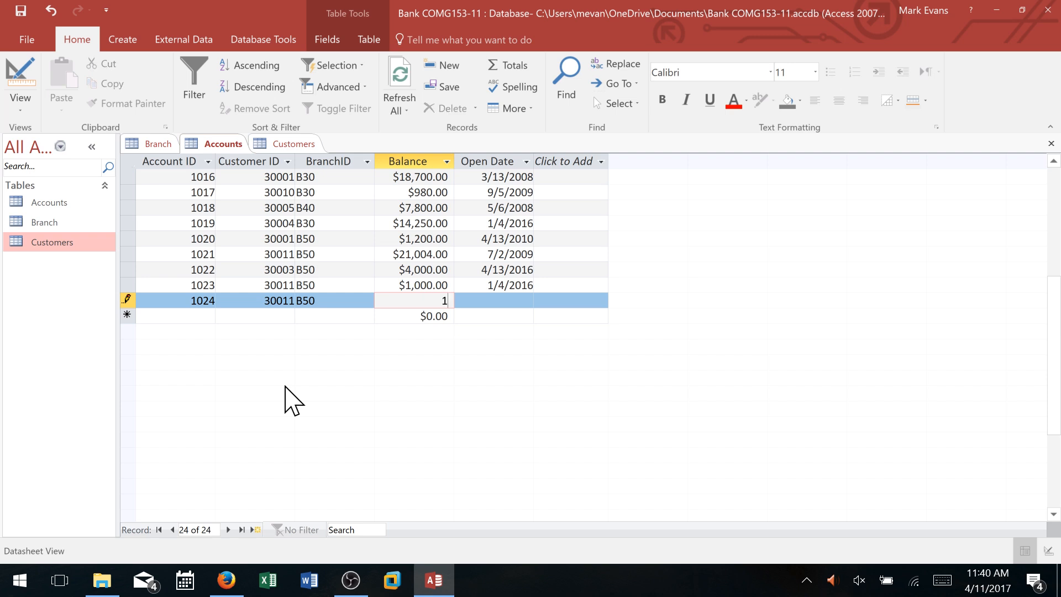
pyautogui.write('4005')
pyautogui.press('Tab')
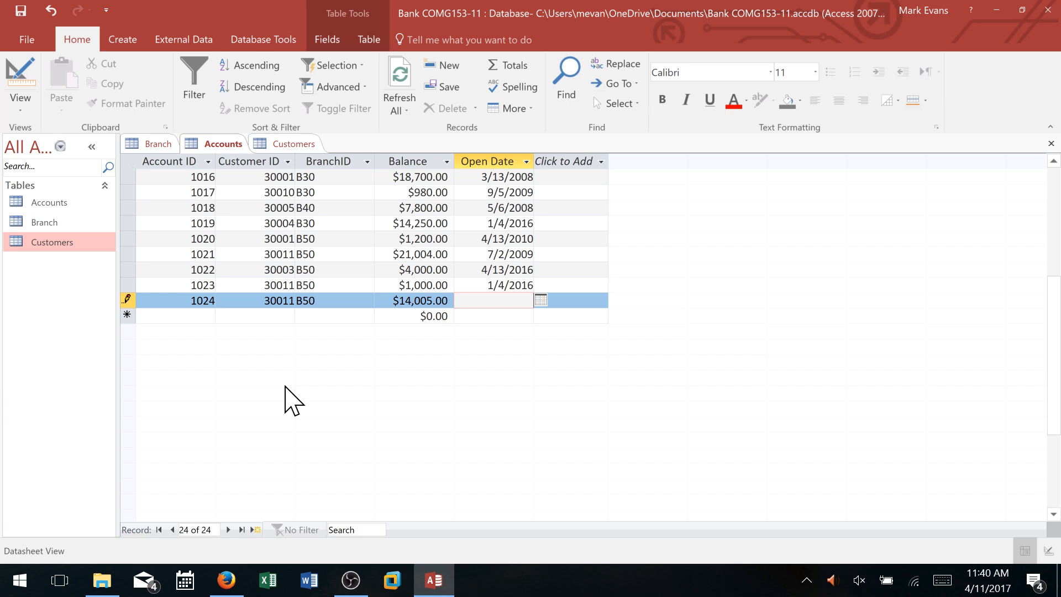
pyautogui.write('8/7/2018')
pyautogui.press('Tab')
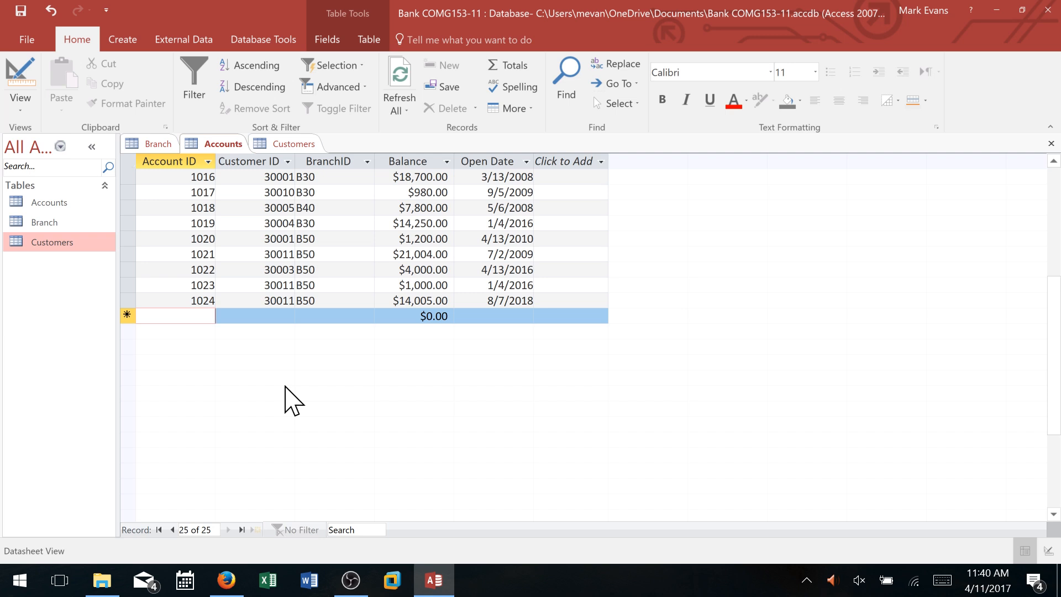
# - Add another account record with its account and customer IDs, branch B40, a balance of 11010 and open date 3/13/2018
pyautogui.write('1025')
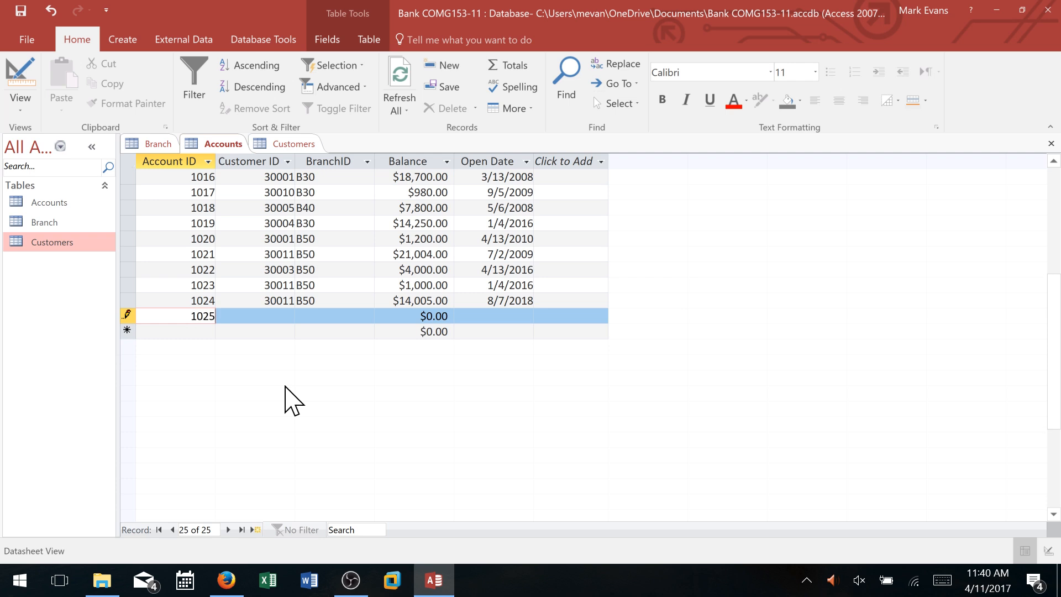
pyautogui.press('Tab')
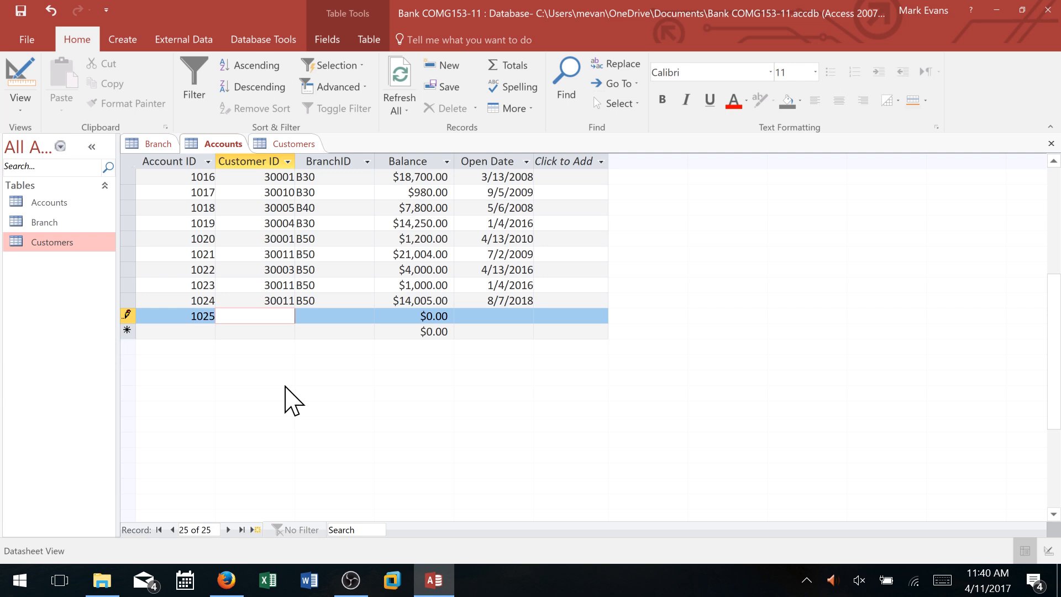
pyautogui.write('30006')
pyautogui.press('Tab')
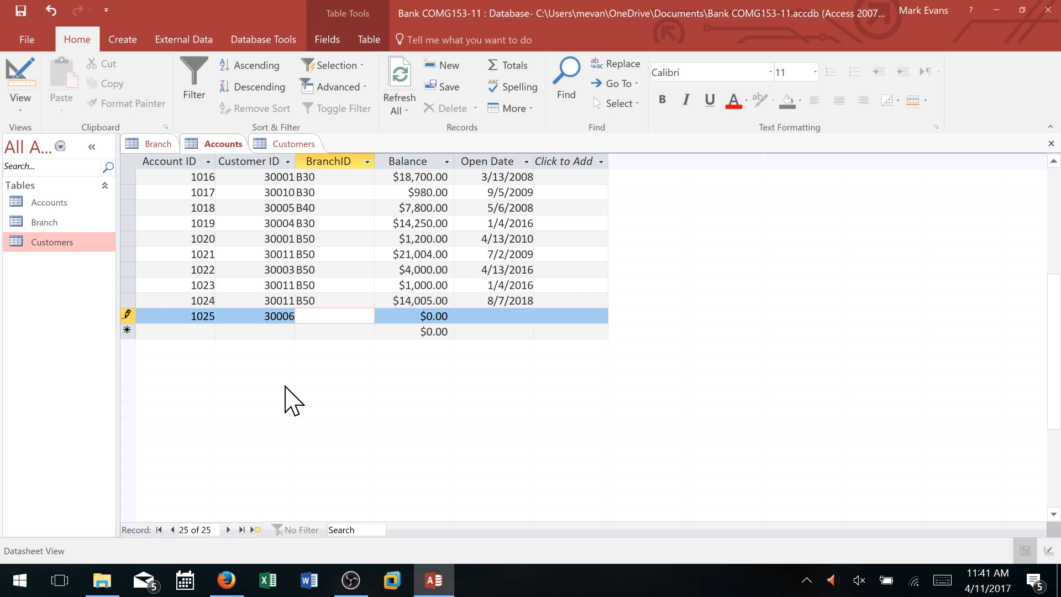
pyautogui.write('B40')
pyautogui.press('Tab')
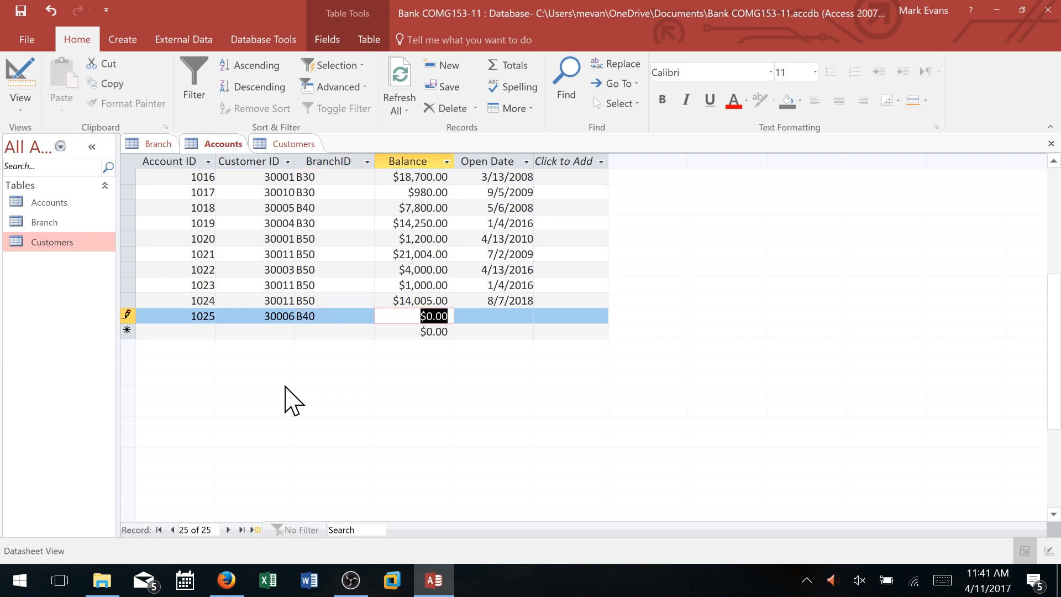
pyautogui.write('11')
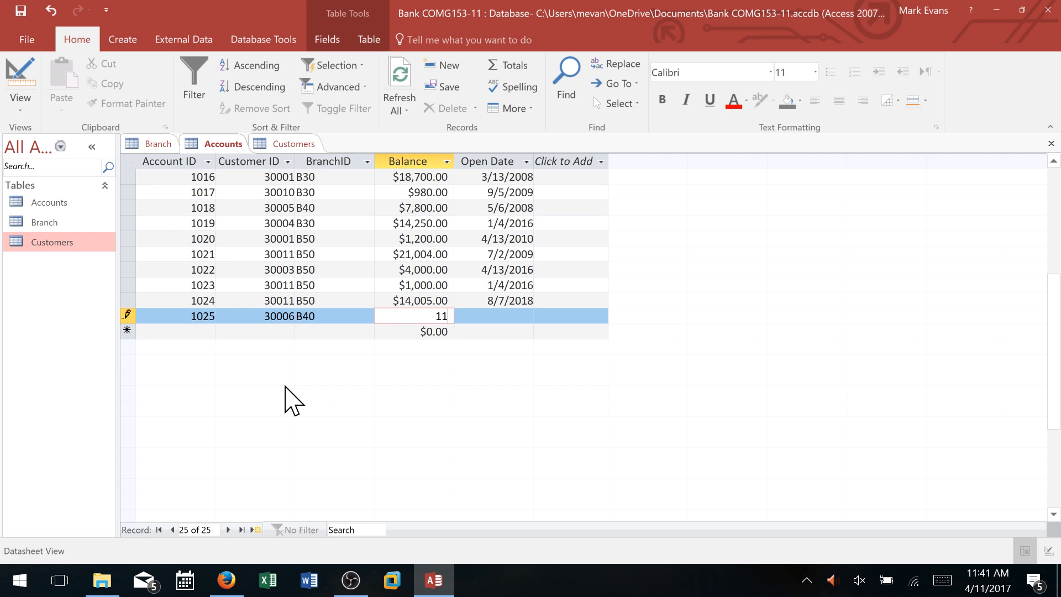
pyautogui.write('010')
pyautogui.press('Tab')
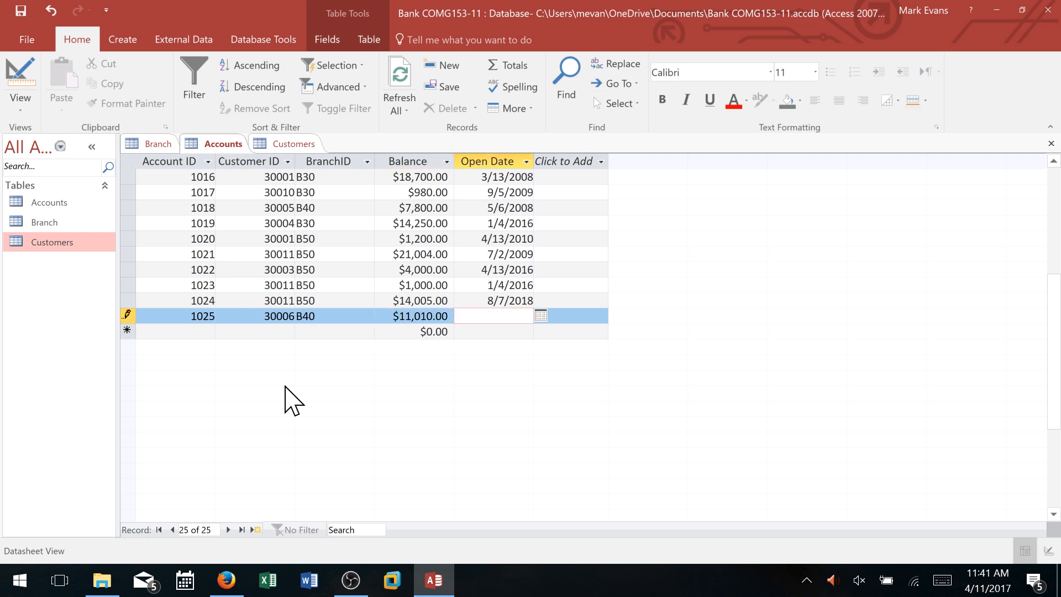
pyautogui.write('3/13/2018')
pyautogui.press('Tab')
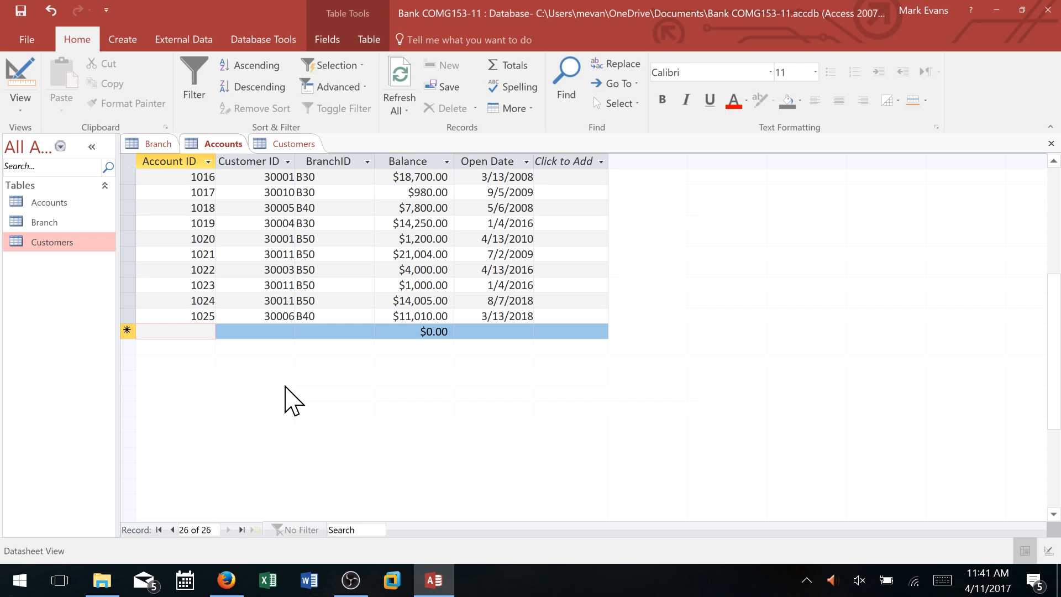
# - Add a further account record with its account and customer IDs, branch B20, a balance of 7400 and open date 5/1/2018
pyautogui.write('1026')
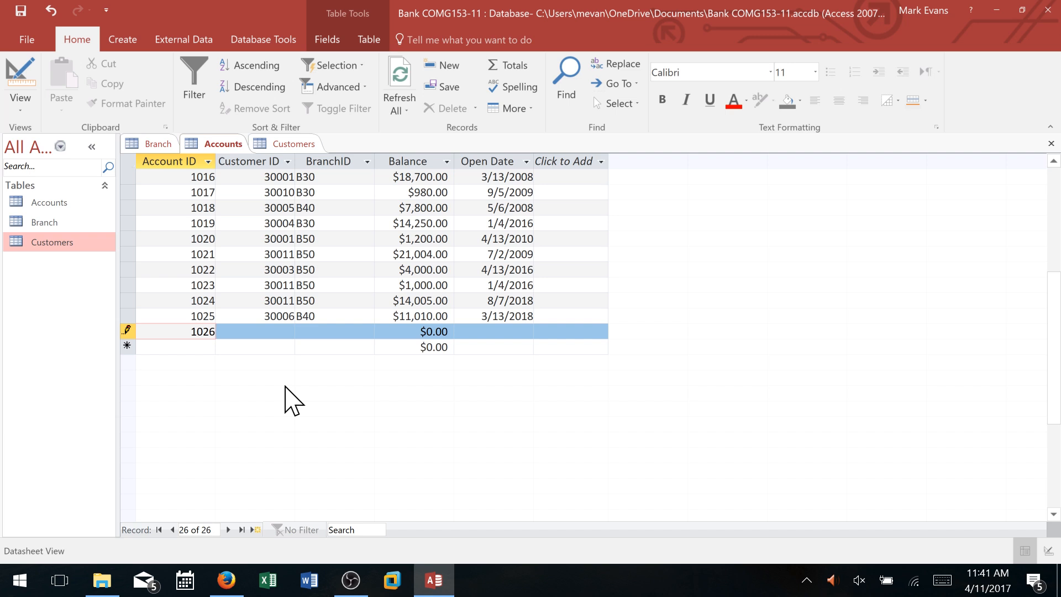
pyautogui.press('Tab')
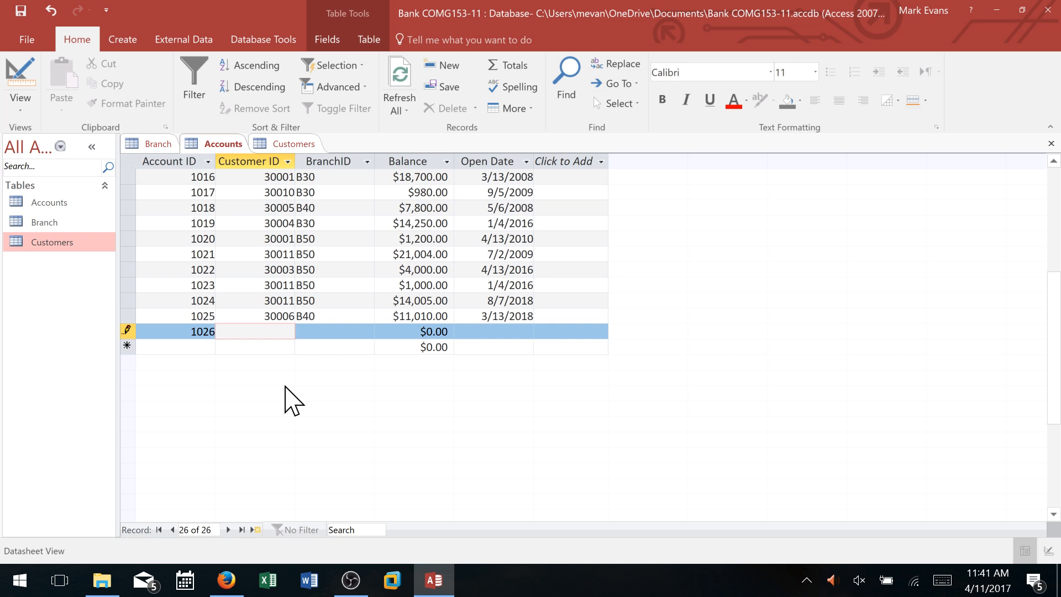
pyautogui.write('30007')
pyautogui.press('Tab')
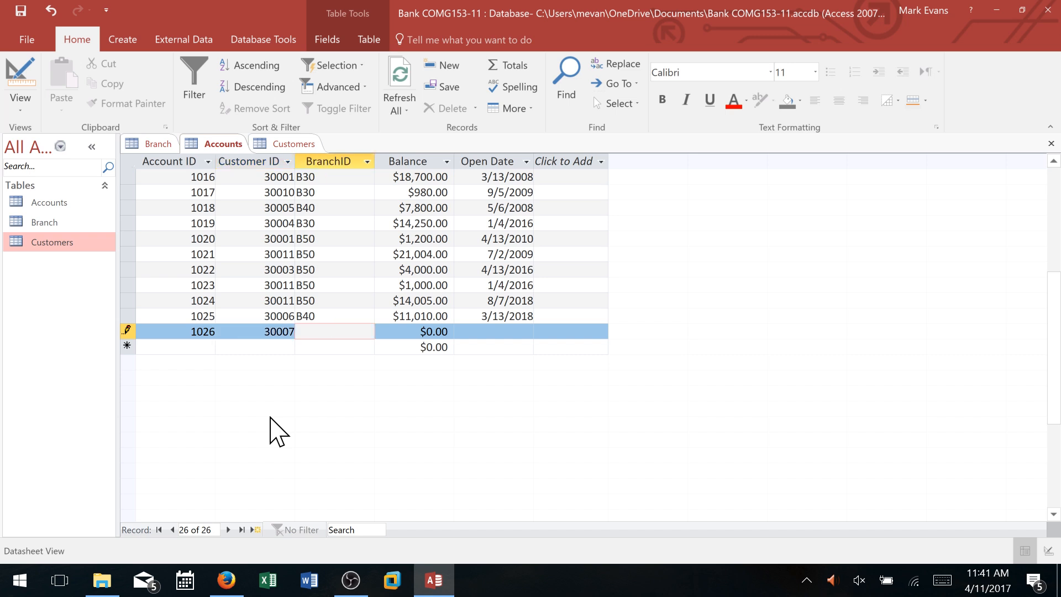
pyautogui.write('B20')
pyautogui.press('Tab')
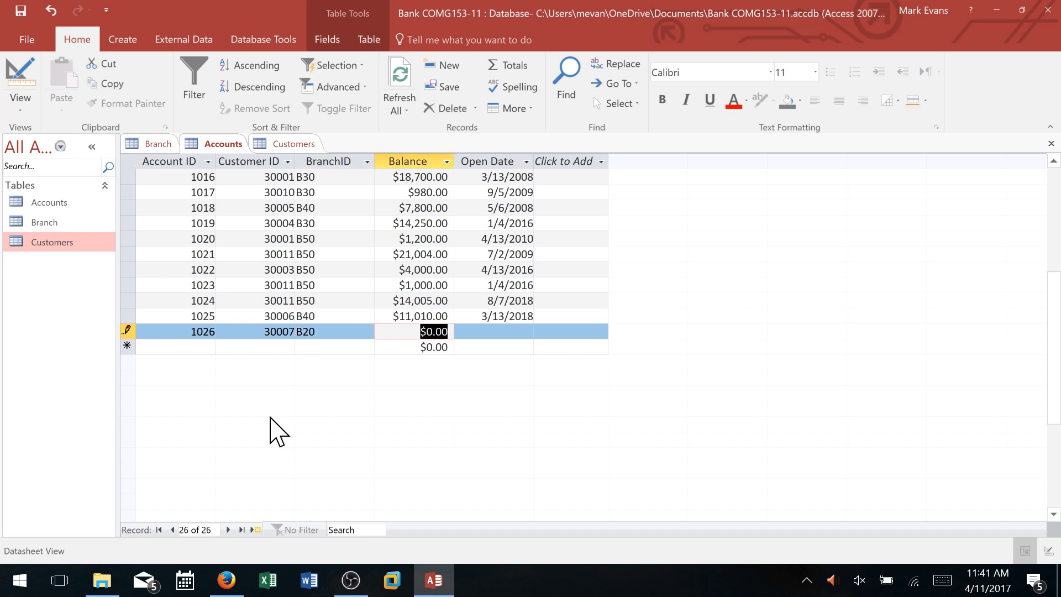
pyautogui.write('7400')
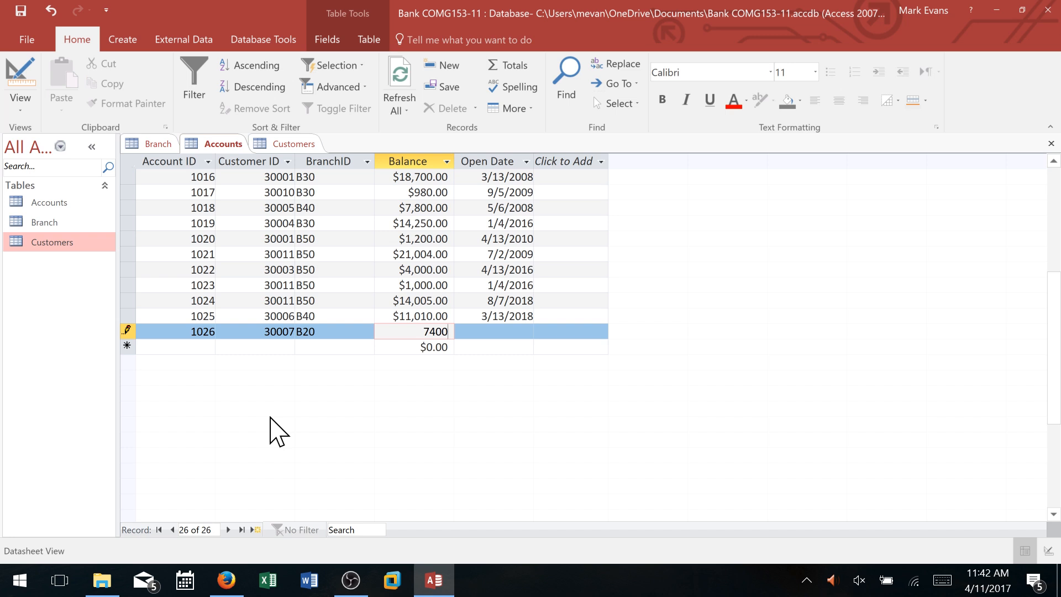
pyautogui.press('Tab')
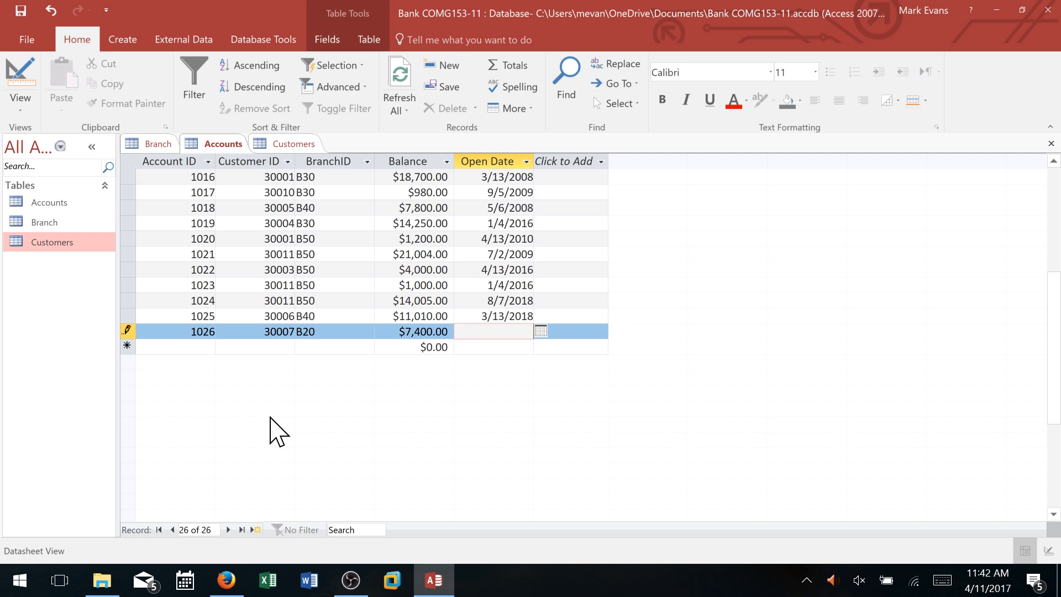
pyautogui.write('5/1/2018')
pyautogui.press('Return')
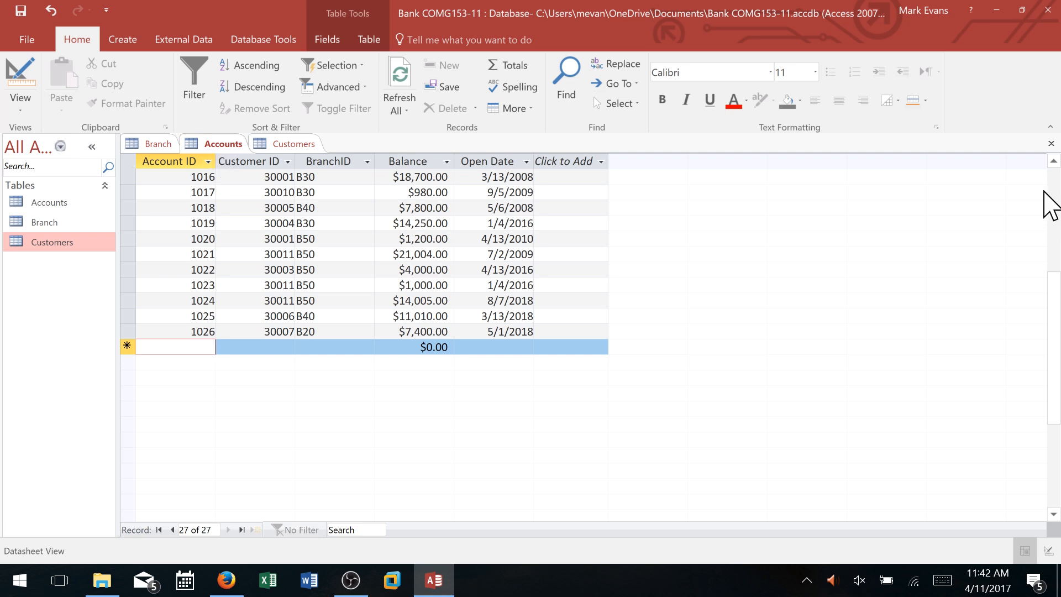
# - Close the Accounts, Customers and Branch tables, saving the layout changes to Branch
pyautogui.click(1049, 145)
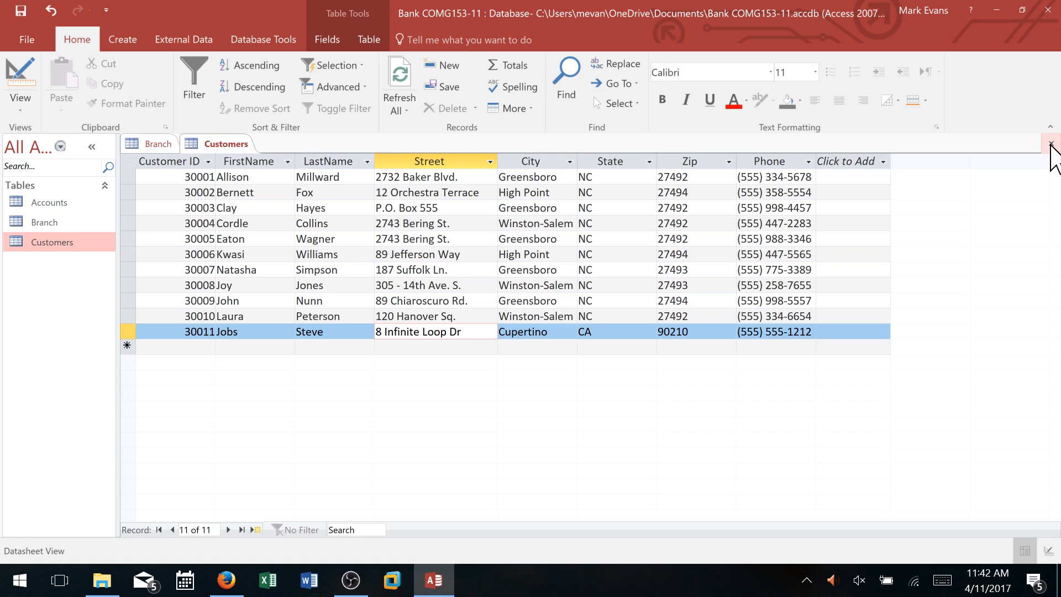
pyautogui.click(1049, 145)
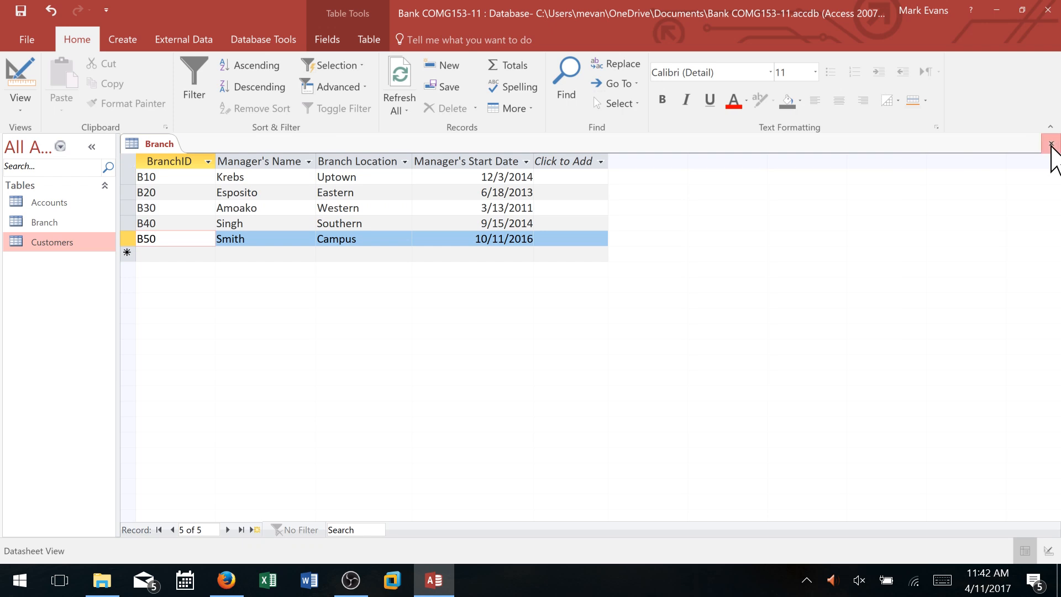
pyautogui.click(1050, 145)
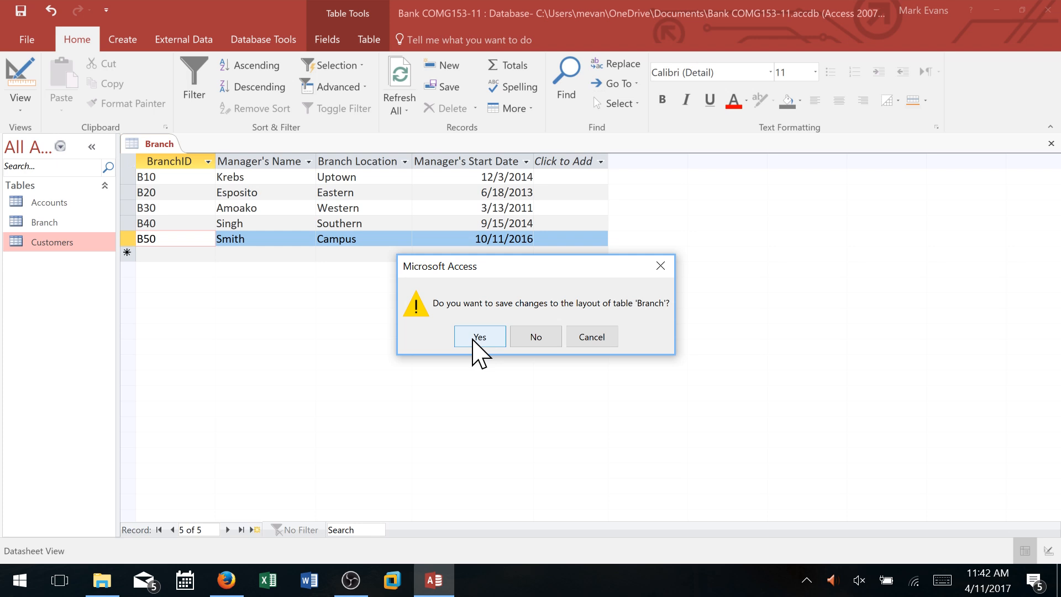
pyautogui.click(478, 338)
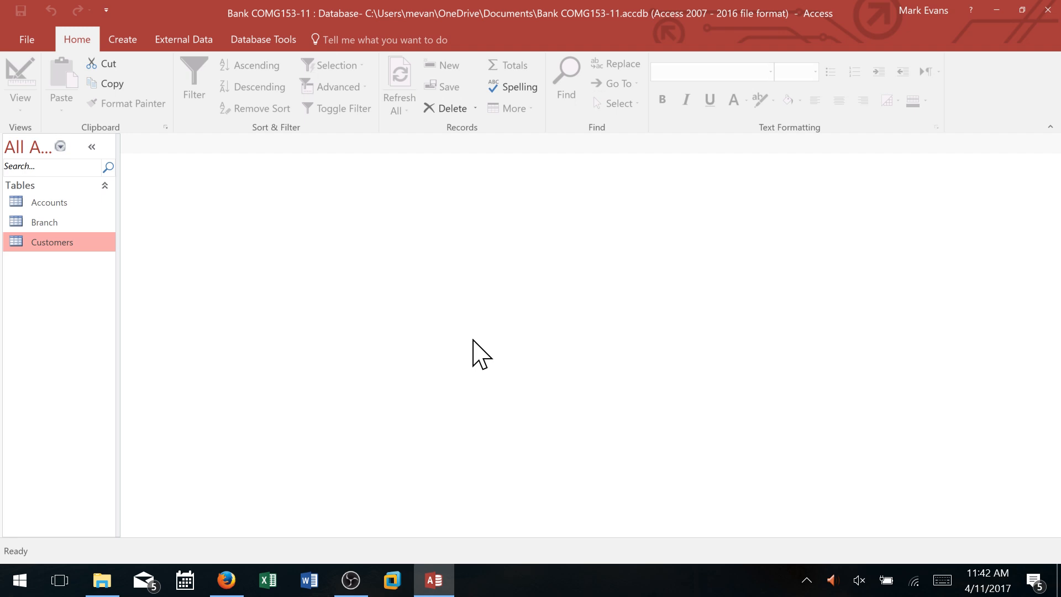
# - Open the Relationships window and move the Show Table dialog aside to clear the layout area
pyautogui.moveTo(59, 235); pyautogui.dragTo(56, 234)
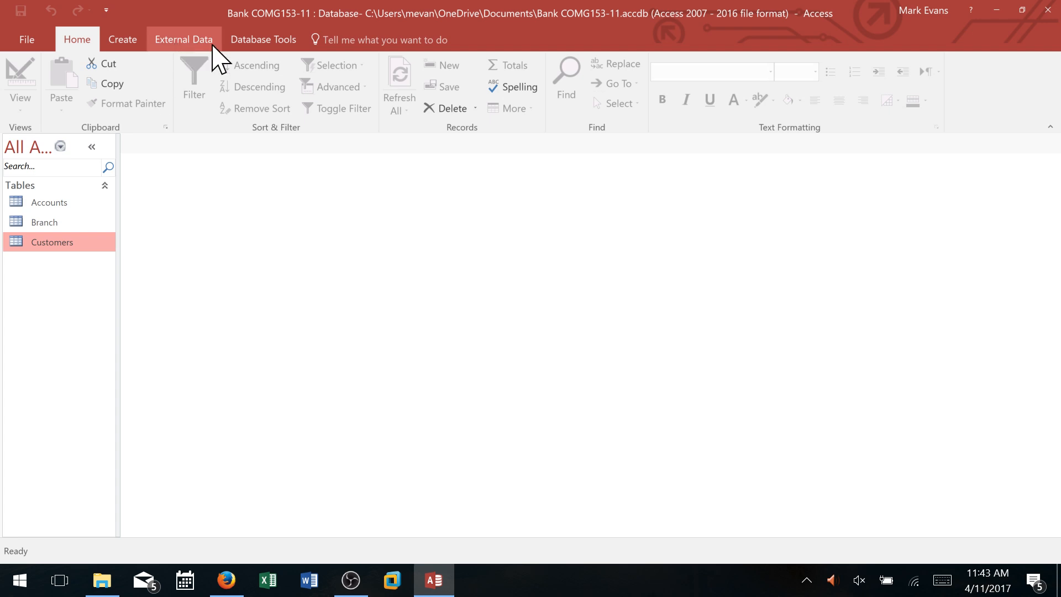
pyautogui.click(268, 41)
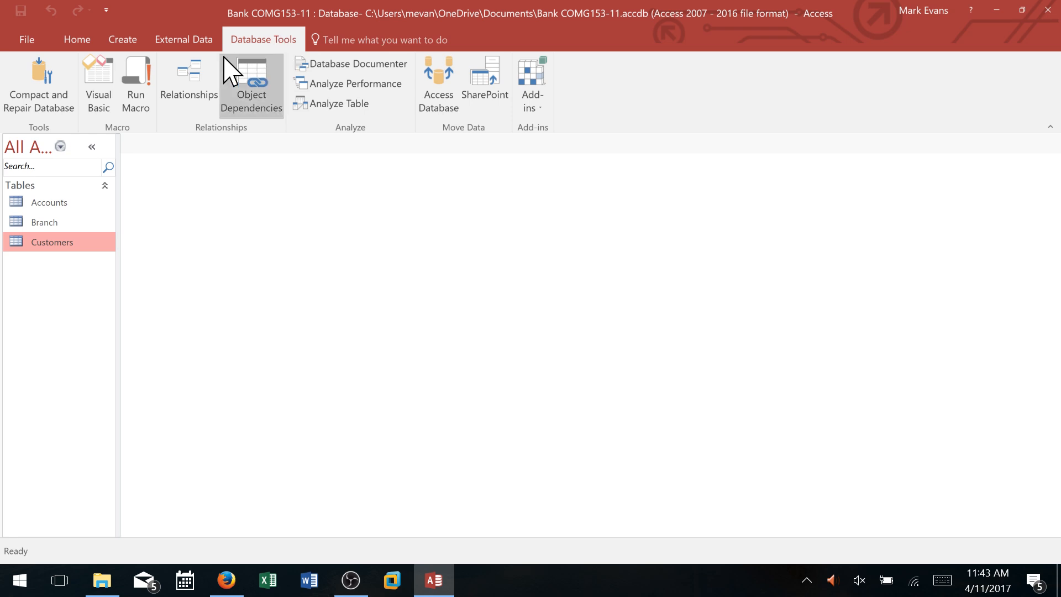
pyautogui.click(188, 95)
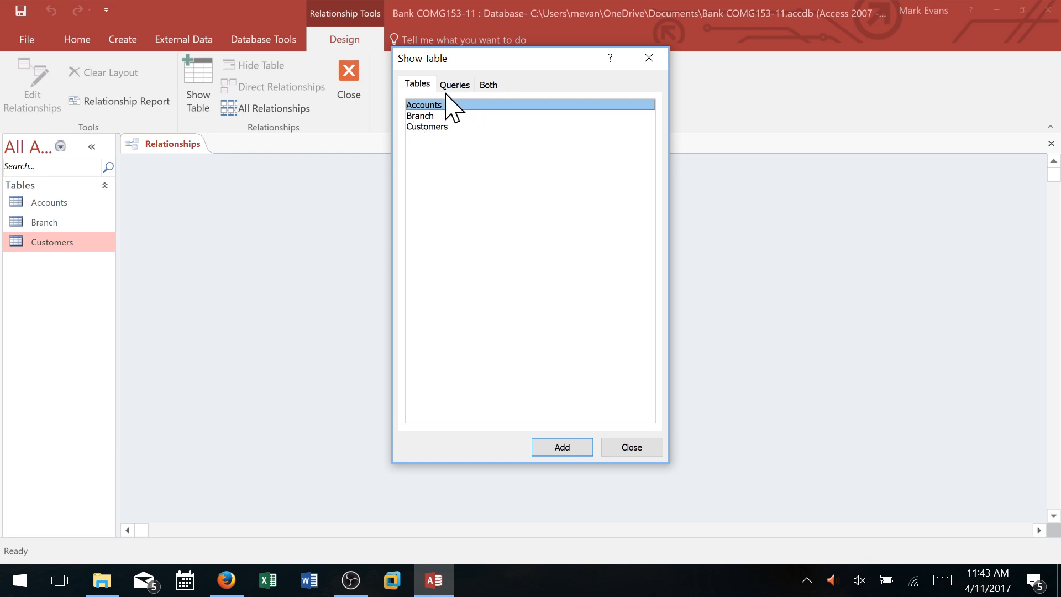
pyautogui.moveTo(515, 60); pyautogui.dragTo(891, 96)
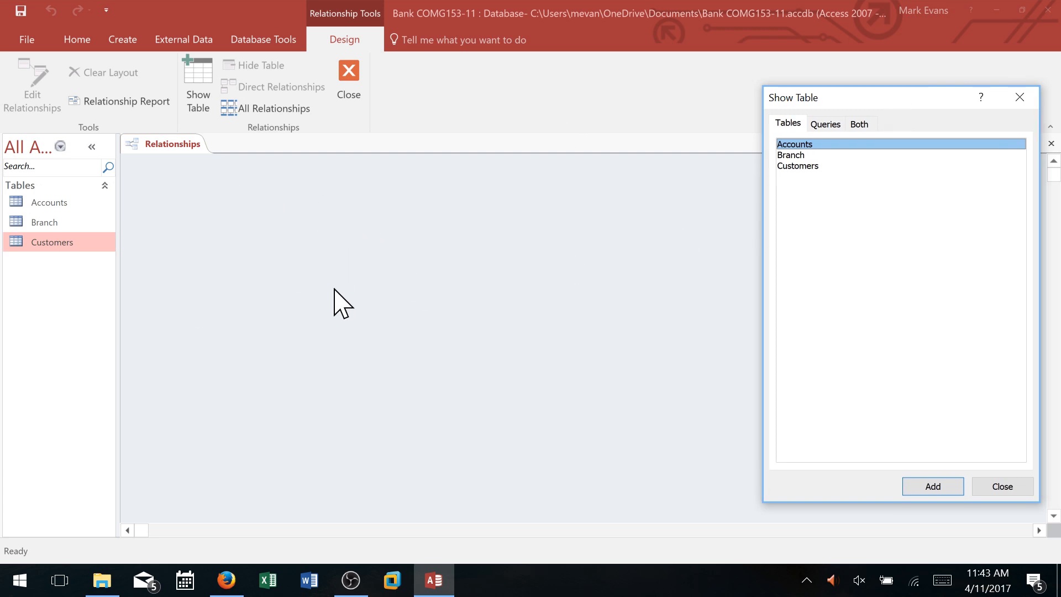
# - Add the Accounts, Branch and Customers tables to the relationships layout and close the Show Table dialog
pyautogui.doubleClick(801, 144)
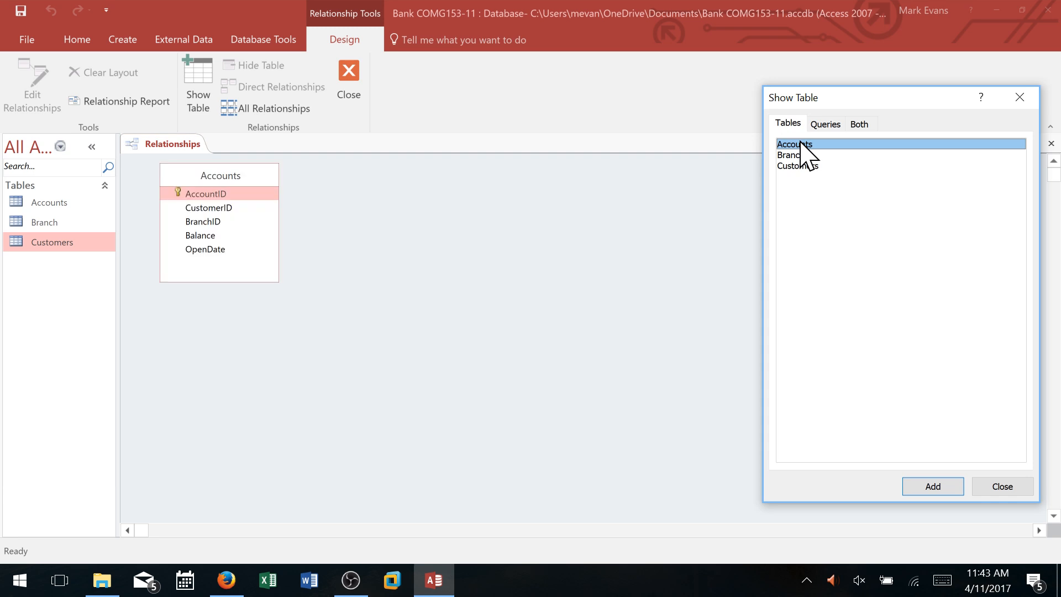
pyautogui.doubleClick(802, 155)
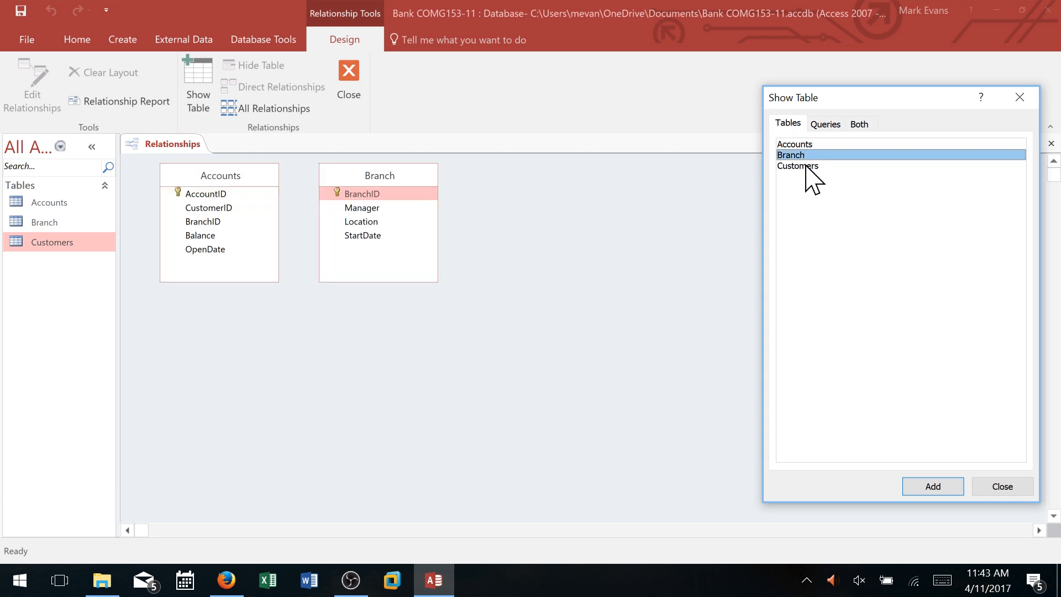
pyautogui.doubleClick(805, 167)
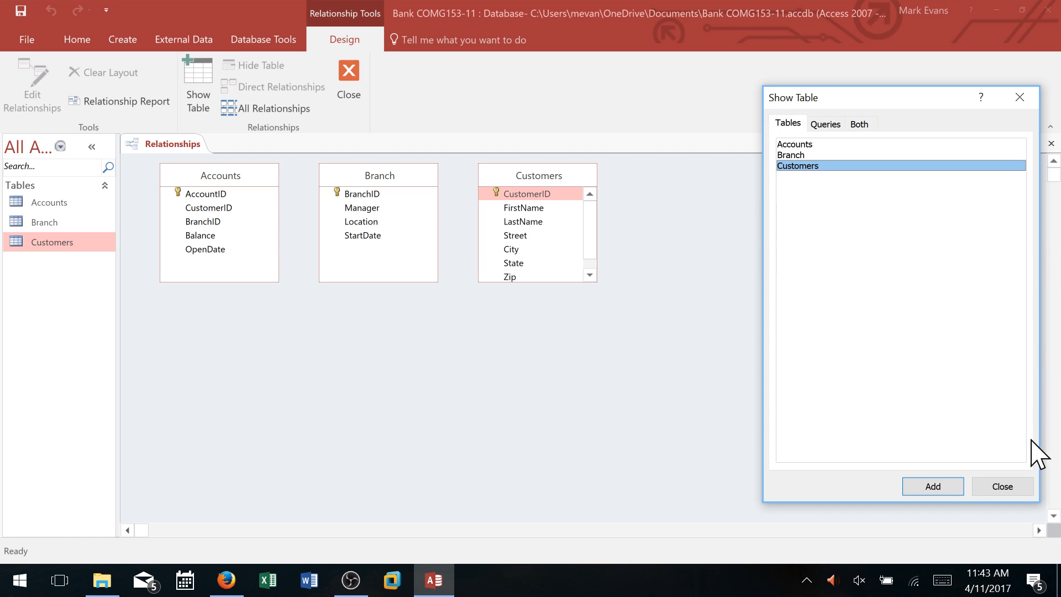
pyautogui.click(1002, 487)
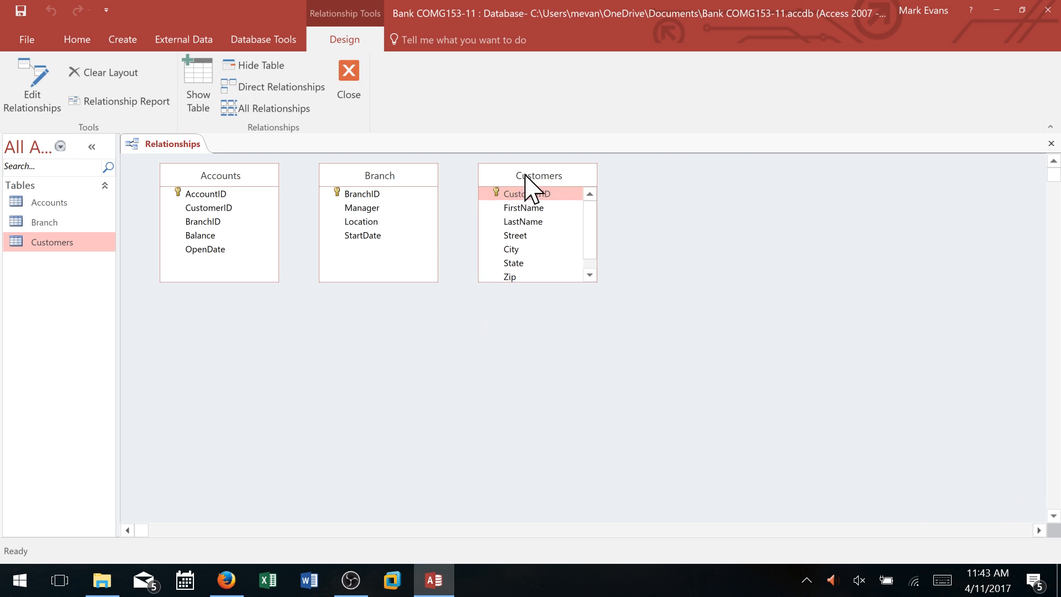
# - Rearrange the layout with Customers directly above Accounts and Branch lowered beside the two tables
pyautogui.moveTo(525, 175); pyautogui.dragTo(363, 252)
pyautogui.moveTo(194, 229); pyautogui.dragTo(180, 181)
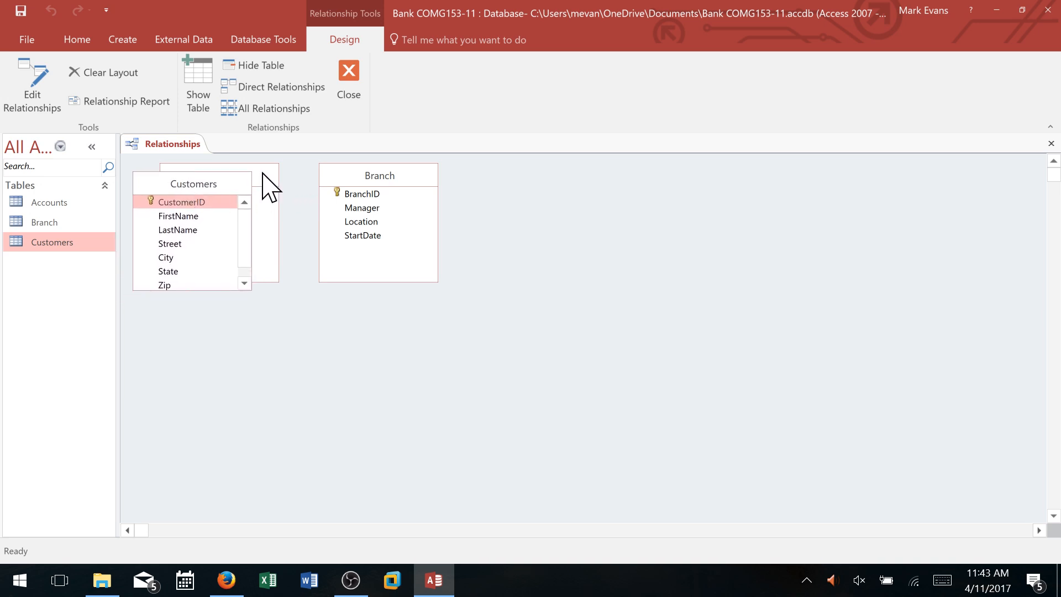
pyautogui.moveTo(262, 173); pyautogui.dragTo(236, 309)
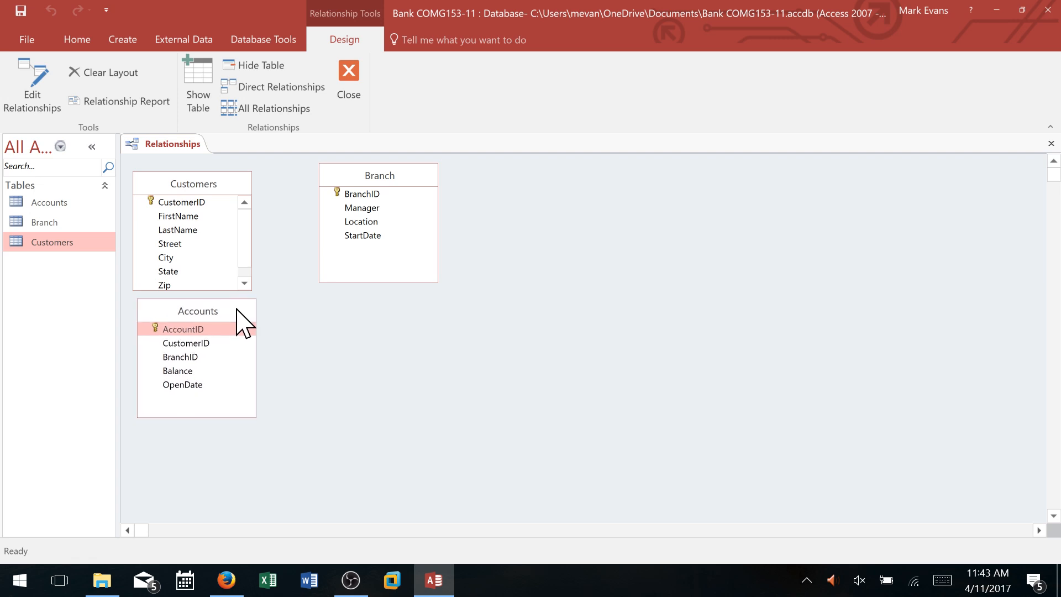
pyautogui.click(399, 174)
pyautogui.moveTo(400, 174); pyautogui.dragTo(387, 256)
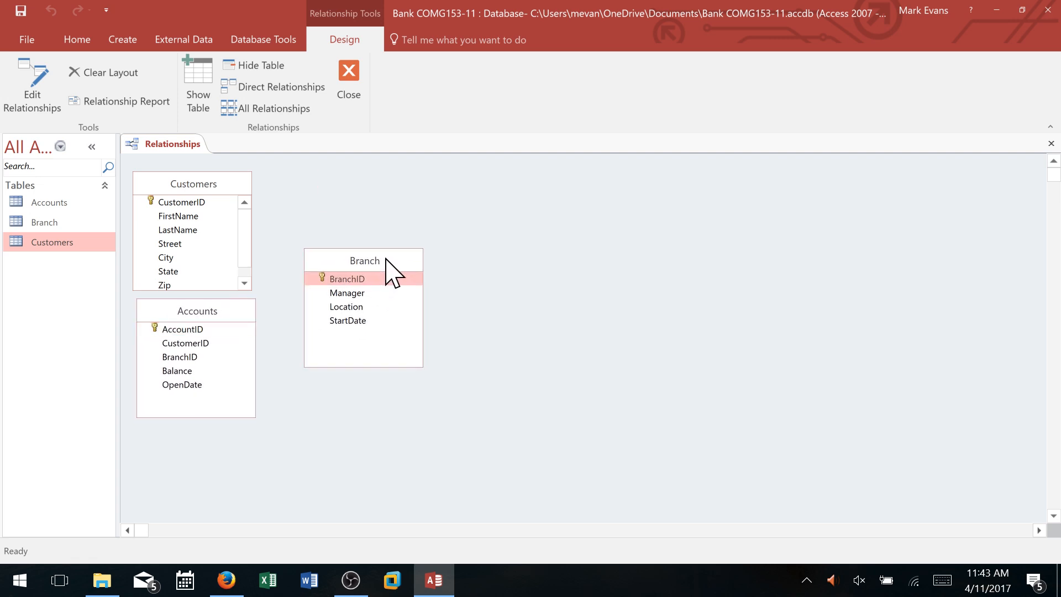
# - Lengthen the Customers field list to show every field, and arrange Branch below Customers with Accounts to the right of both
pyautogui.moveTo(198, 314); pyautogui.dragTo(193, 331)
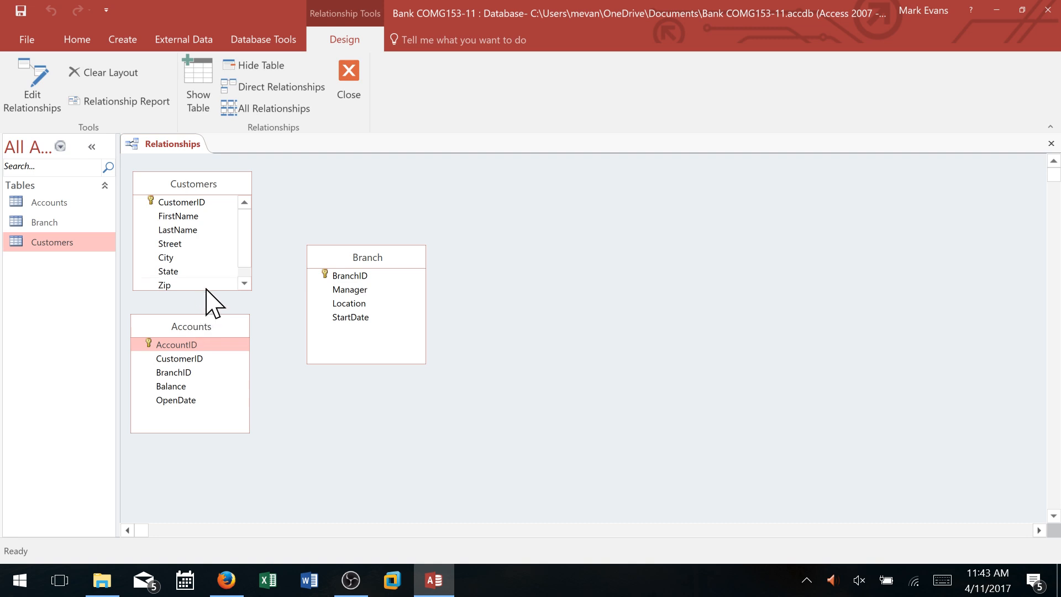
pyautogui.moveTo(207, 290); pyautogui.dragTo(208, 308)
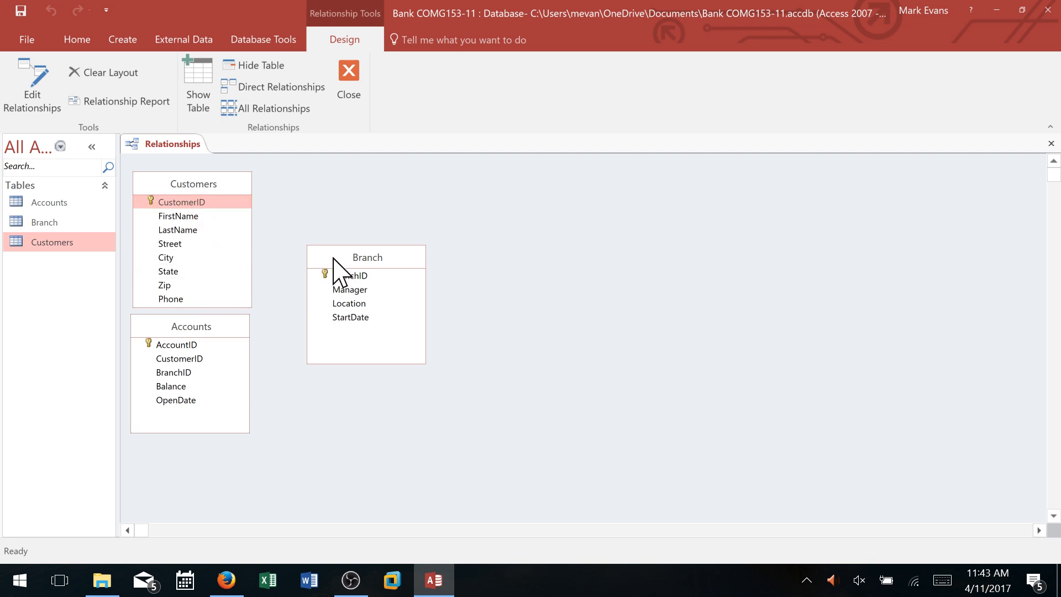
pyautogui.moveTo(336, 260); pyautogui.dragTo(308, 358)
pyautogui.click(227, 326)
pyautogui.moveTo(227, 325); pyautogui.dragTo(382, 258)
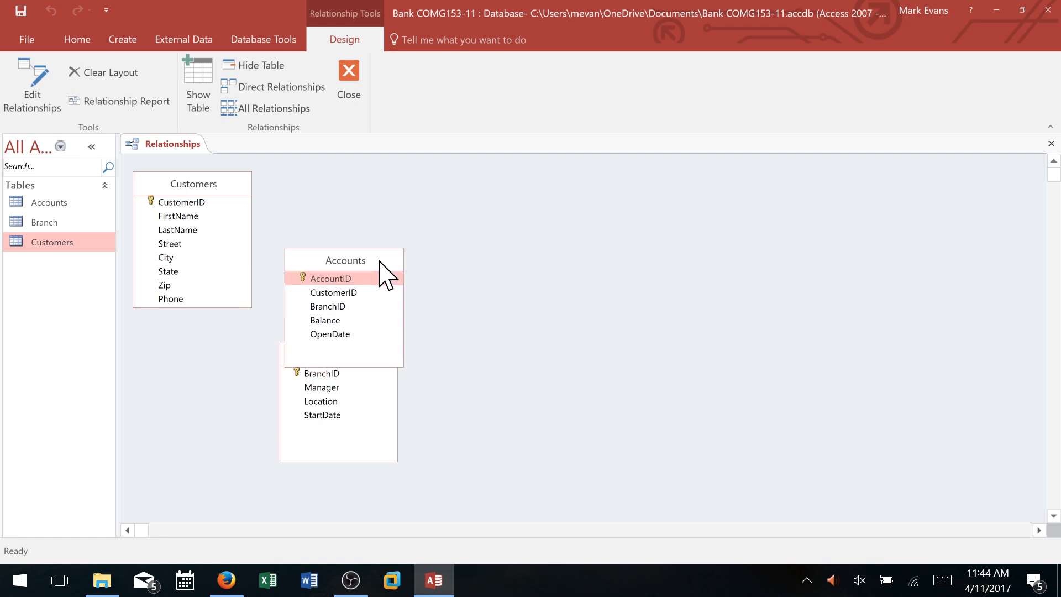
pyautogui.click(368, 402)
pyautogui.moveTo(366, 359); pyautogui.dragTo(231, 349)
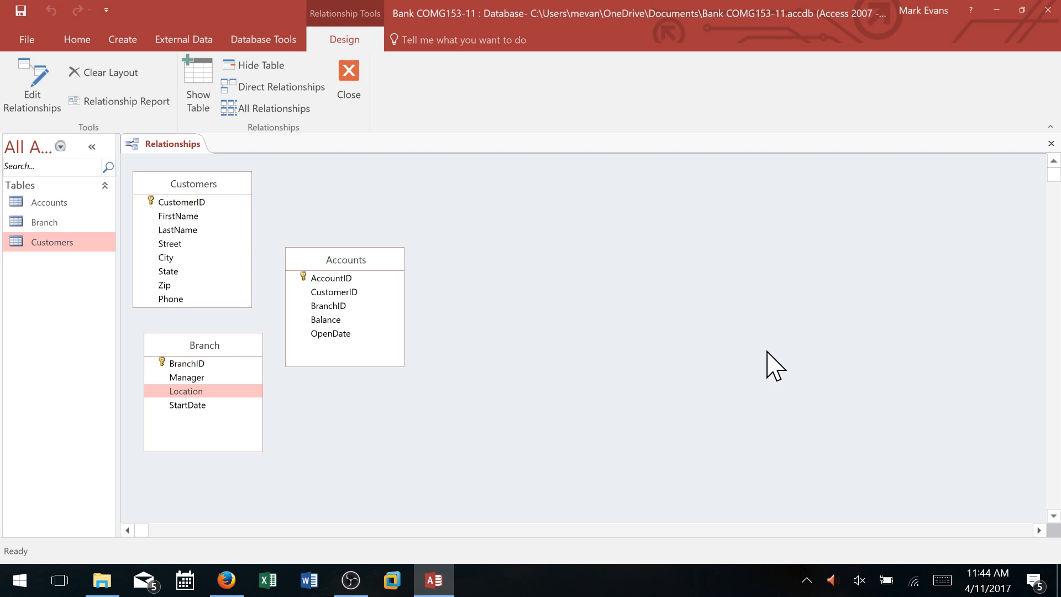
pyautogui.moveTo(384, 263); pyautogui.dragTo(444, 243)
pyautogui.moveTo(242, 348); pyautogui.dragTo(224, 340)
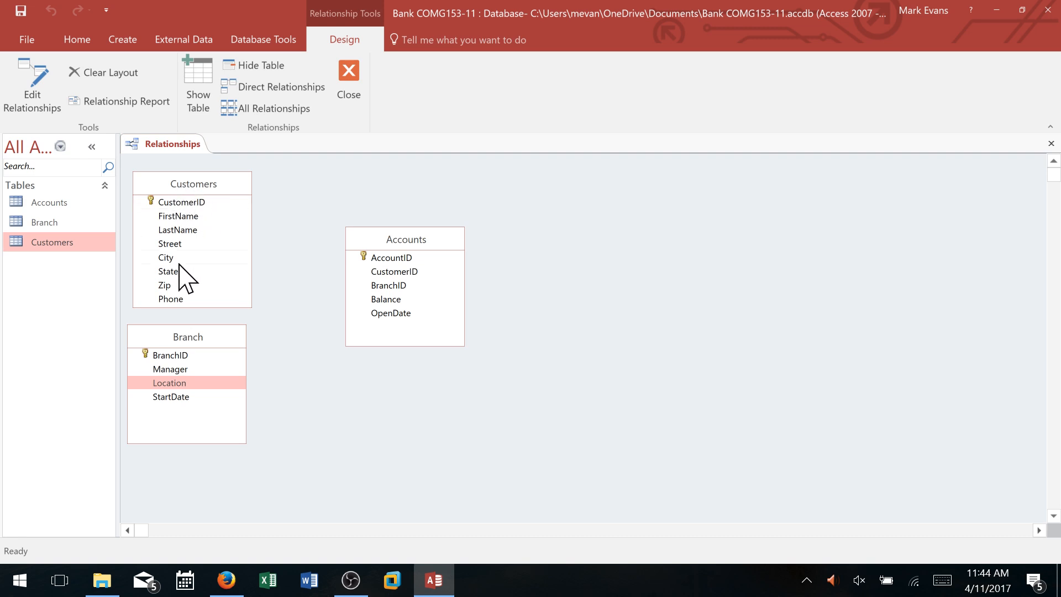
# - Relate CustomerID in Customers to CustomerID in Accounts, enforcing referential integrity and cascading updates to related fields
pyautogui.click(199, 201)
pyautogui.moveTo(198, 201); pyautogui.dragTo(279, 284)
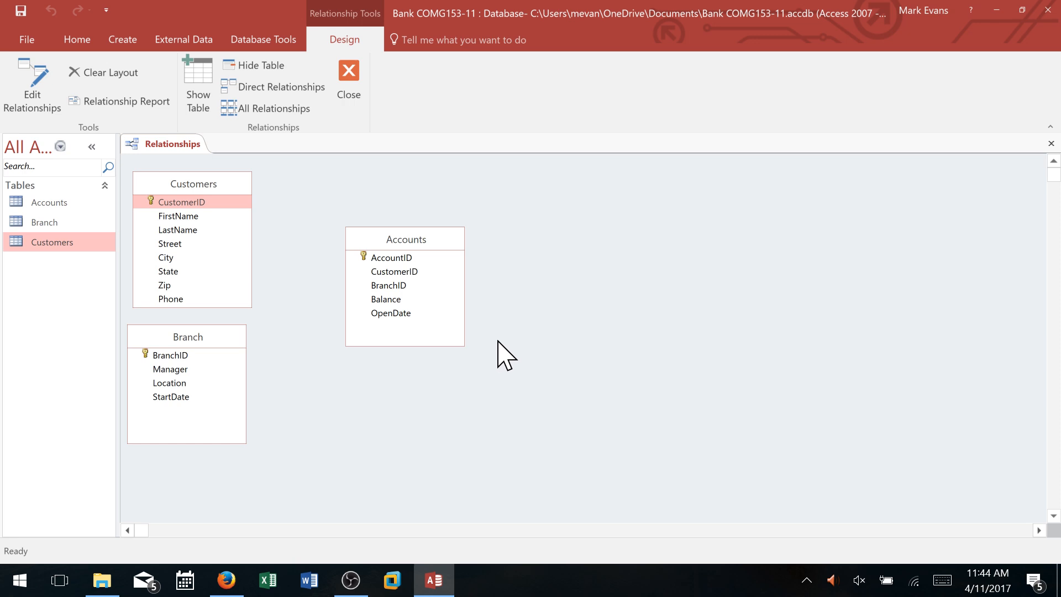
pyautogui.click(185, 202)
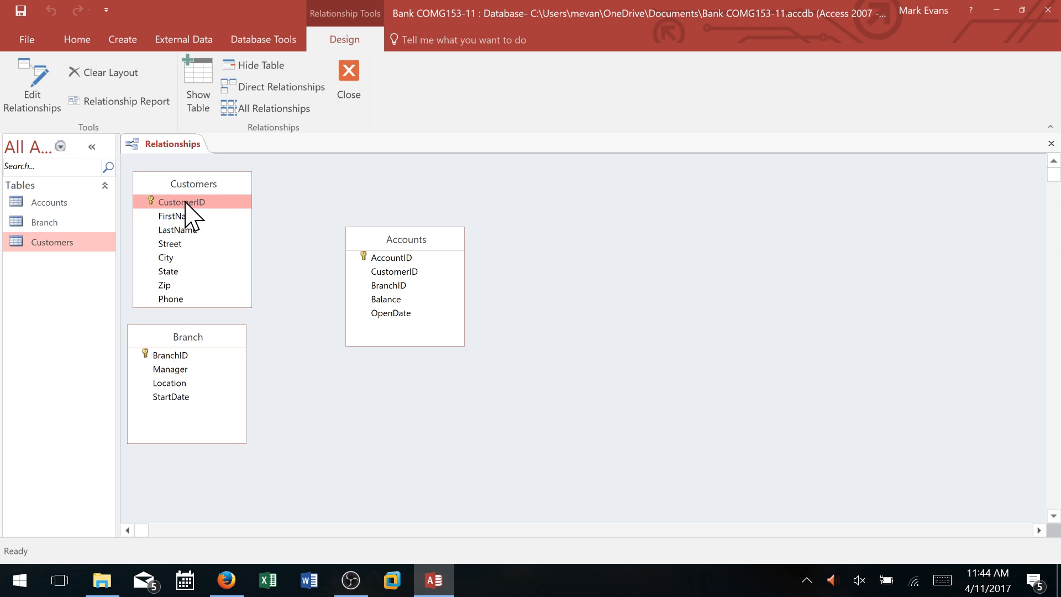
pyautogui.moveTo(185, 202); pyautogui.dragTo(390, 272)
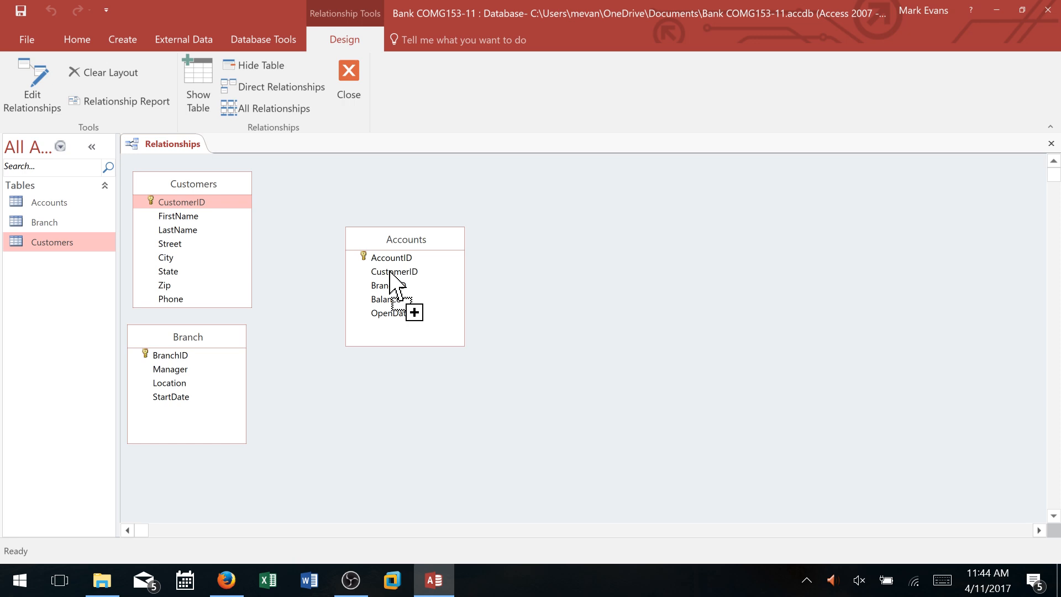
pyautogui.moveTo(390, 272); pyautogui.dragTo(390, 273)
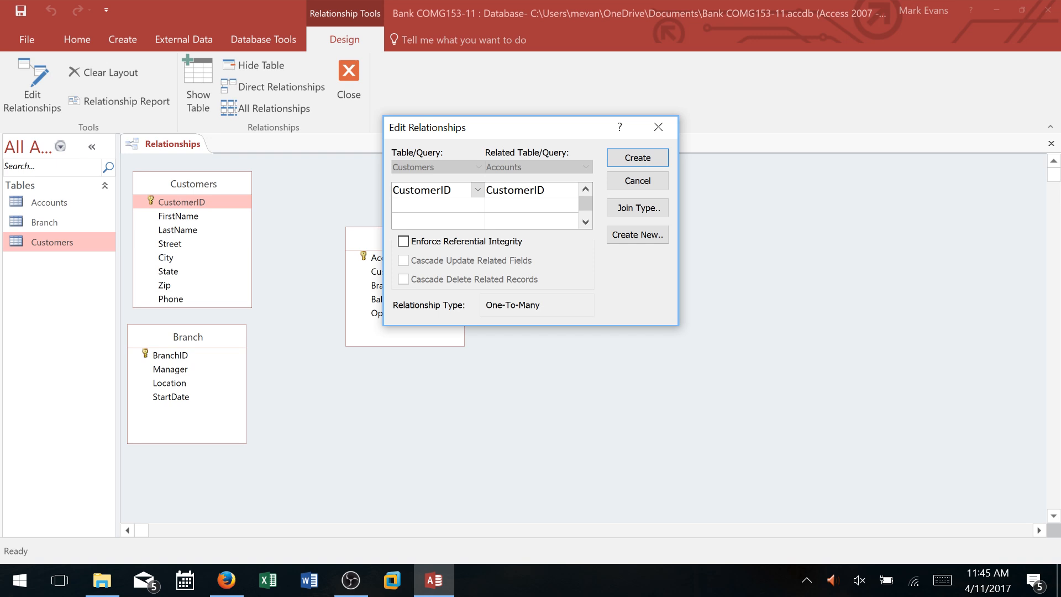
pyautogui.click(403, 241)
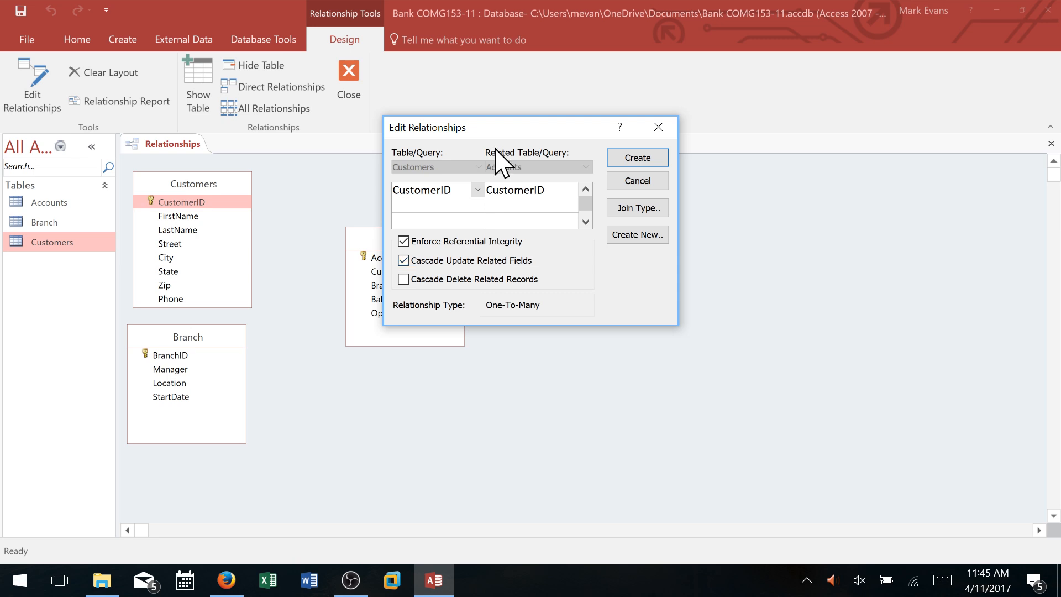
pyautogui.moveTo(499, 130); pyautogui.dragTo(581, 60)
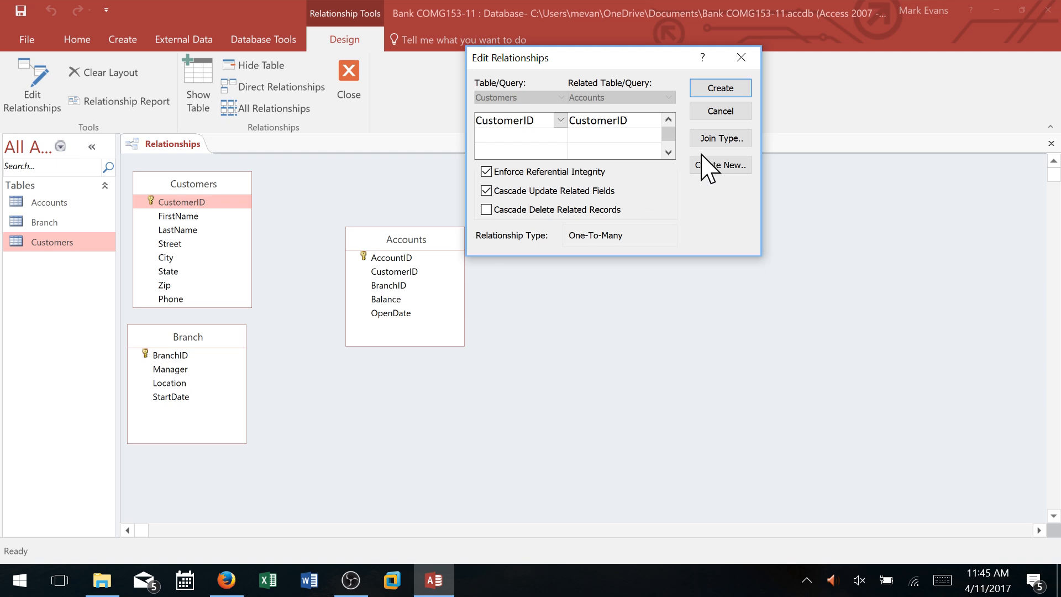
pyautogui.click(719, 90)
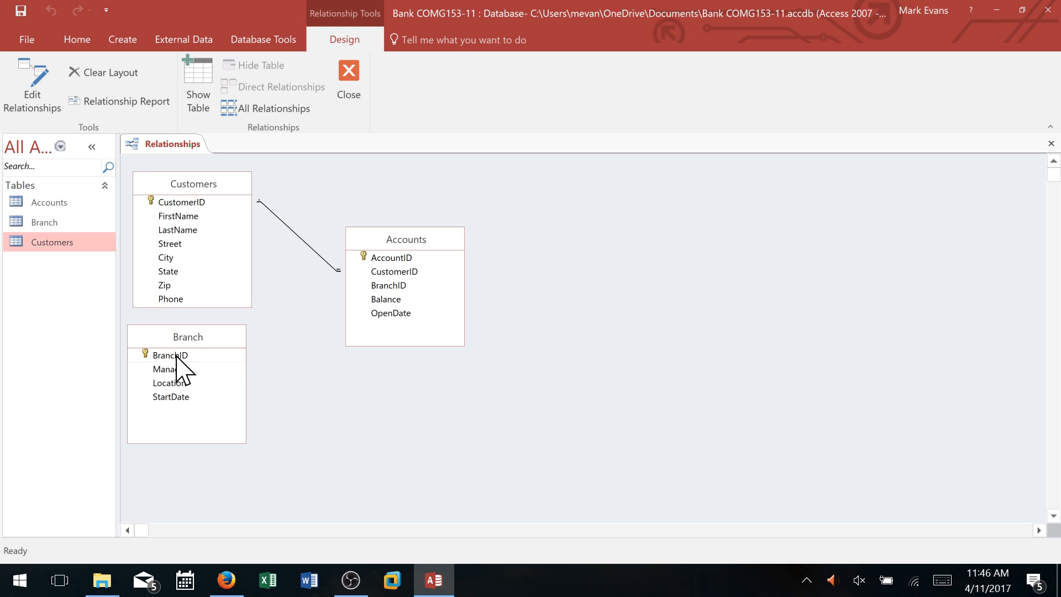
# - Relate BranchID in Branch to BranchID in Accounts, enforcing referential integrity and cascading updates to related fields
pyautogui.moveTo(176, 356); pyautogui.dragTo(379, 285)
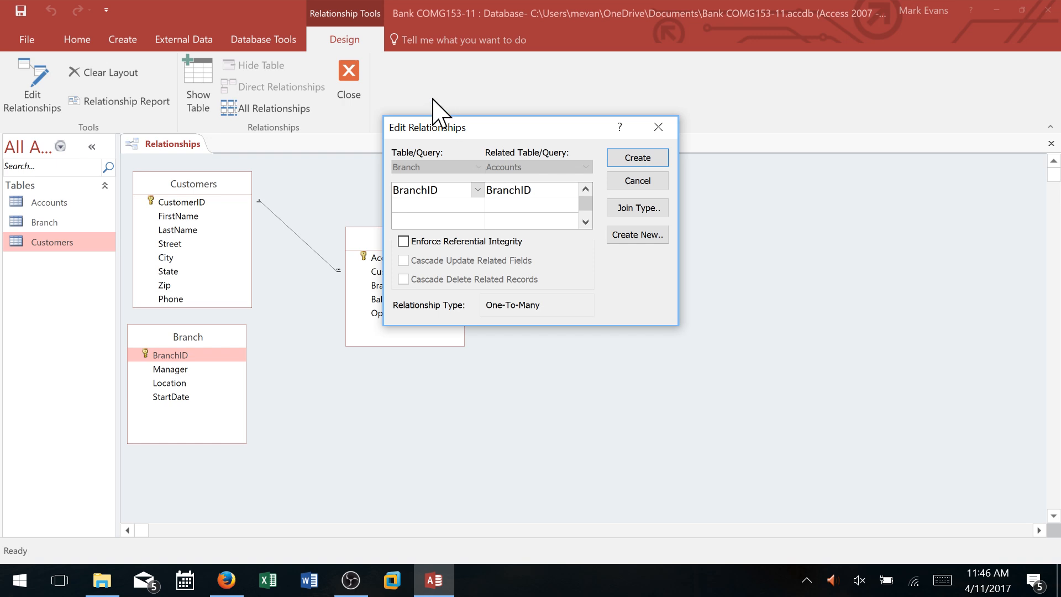
pyautogui.click(403, 241)
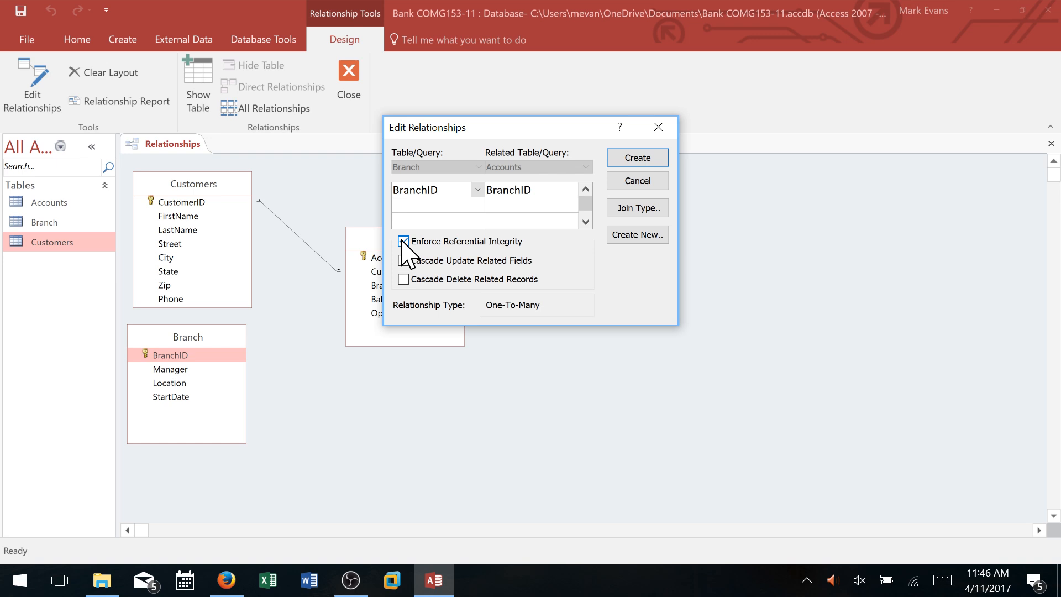
pyautogui.click(404, 260)
pyautogui.moveTo(527, 130); pyautogui.dragTo(637, 93)
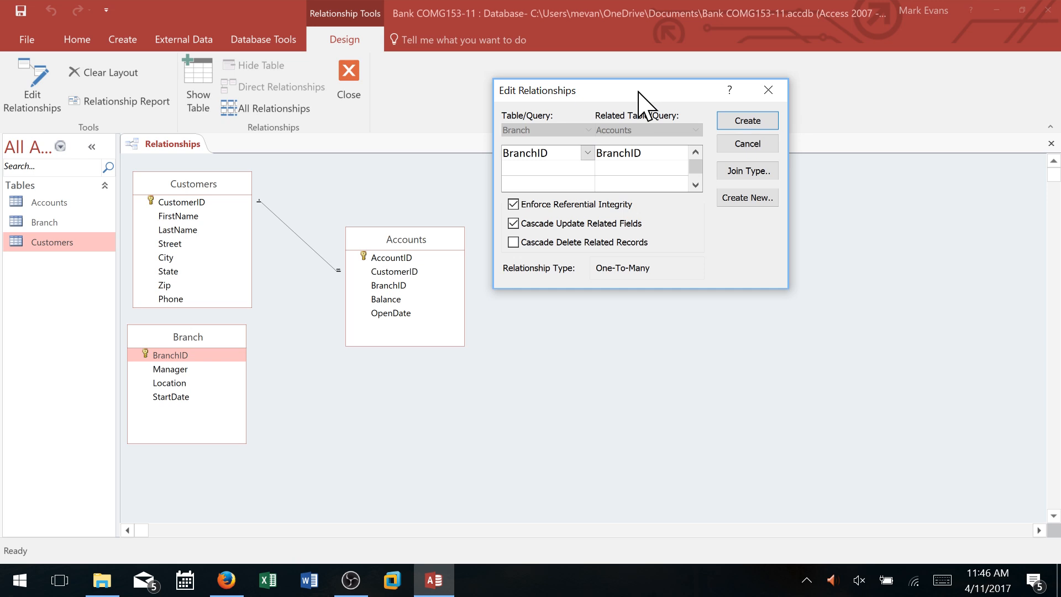
pyautogui.click(748, 121)
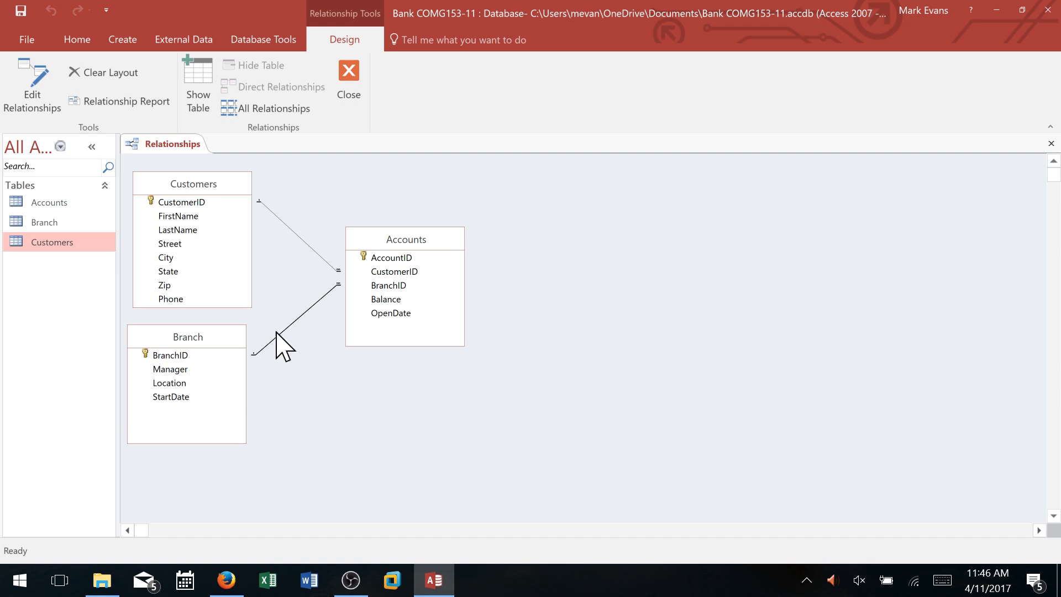
# - Open the Accounts table in Design view and examine the data types and field sizes of AccountID, CustomerID and BranchID
pyautogui.click(53, 203)
pyautogui.doubleClick(52, 202)
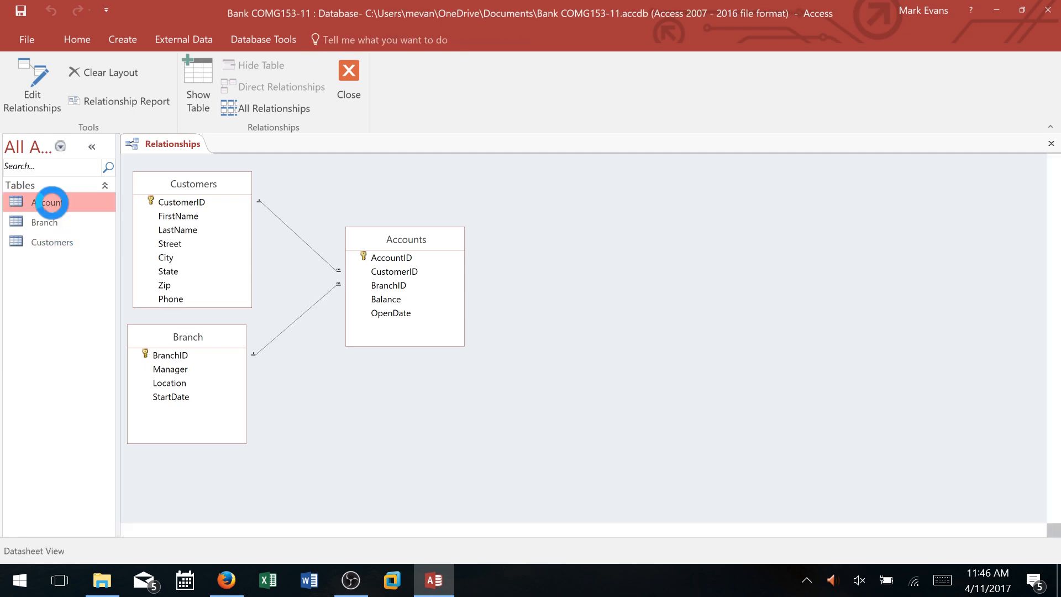
pyautogui.click(24, 58)
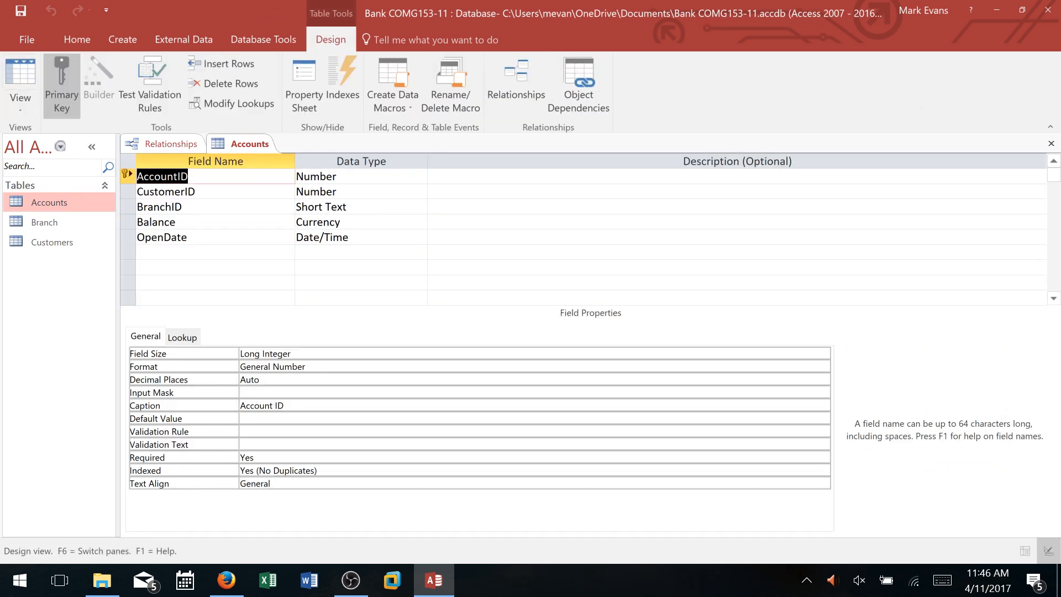
pyautogui.click(188, 176)
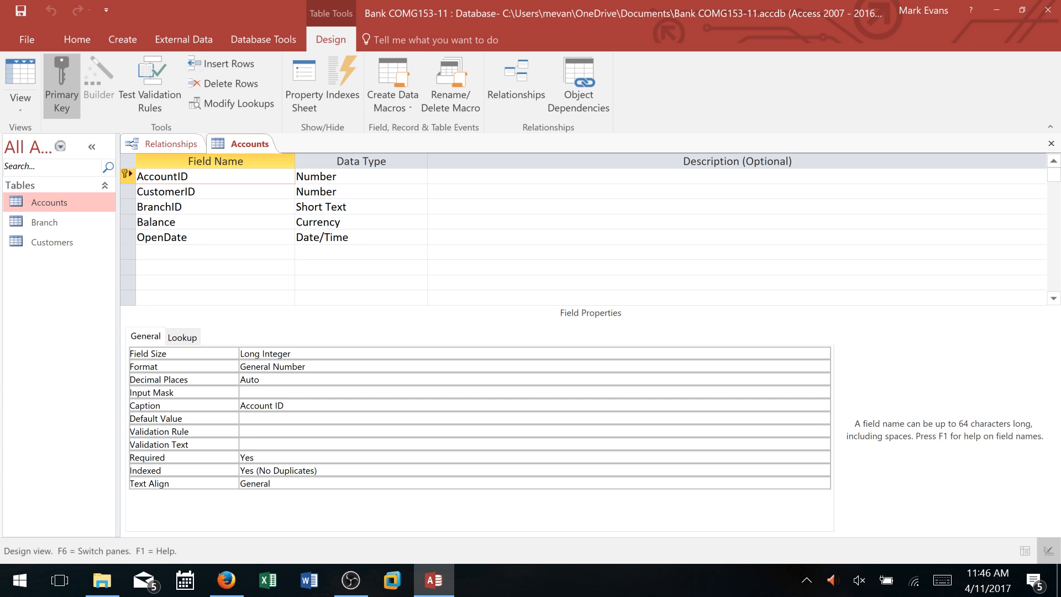
pyautogui.hotkey('shift', 'Left')
pyautogui.hotkey('shift', 'Left')
pyautogui.hotkey('shift', 'Left')
pyautogui.hotkey('shift', 'Left')
pyautogui.hotkey('shift', 'Left')
pyautogui.hotkey('shift', 'Left')
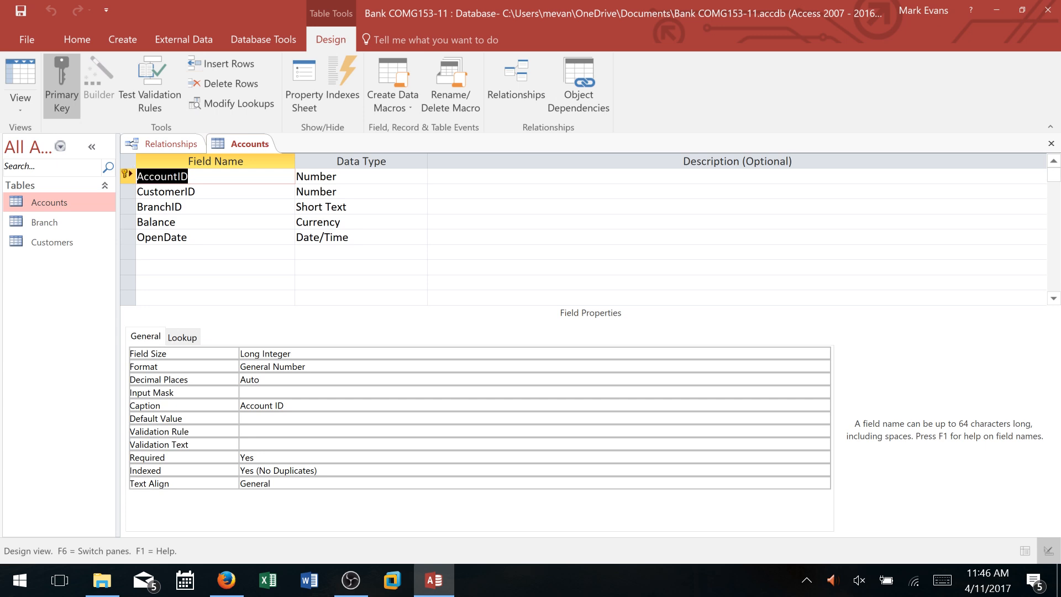
pyautogui.click(189, 176)
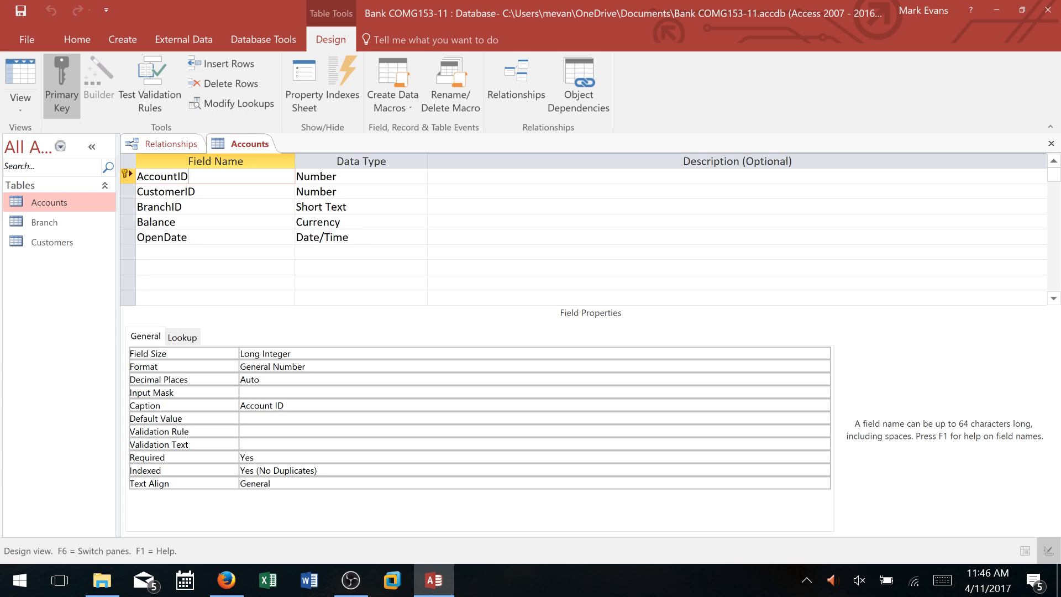
pyautogui.press('Tab')
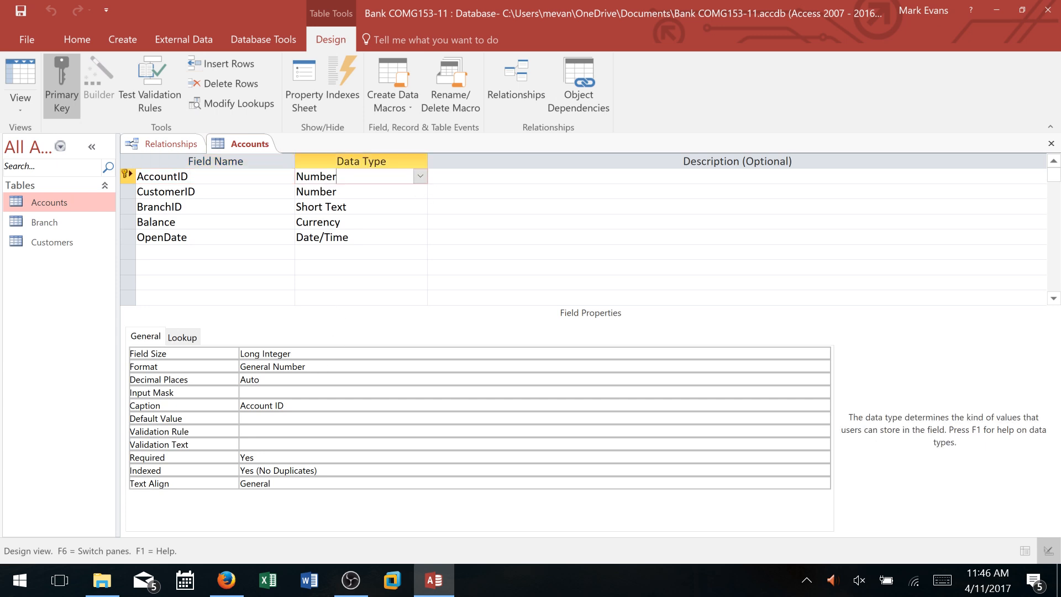
pyautogui.press('F6')
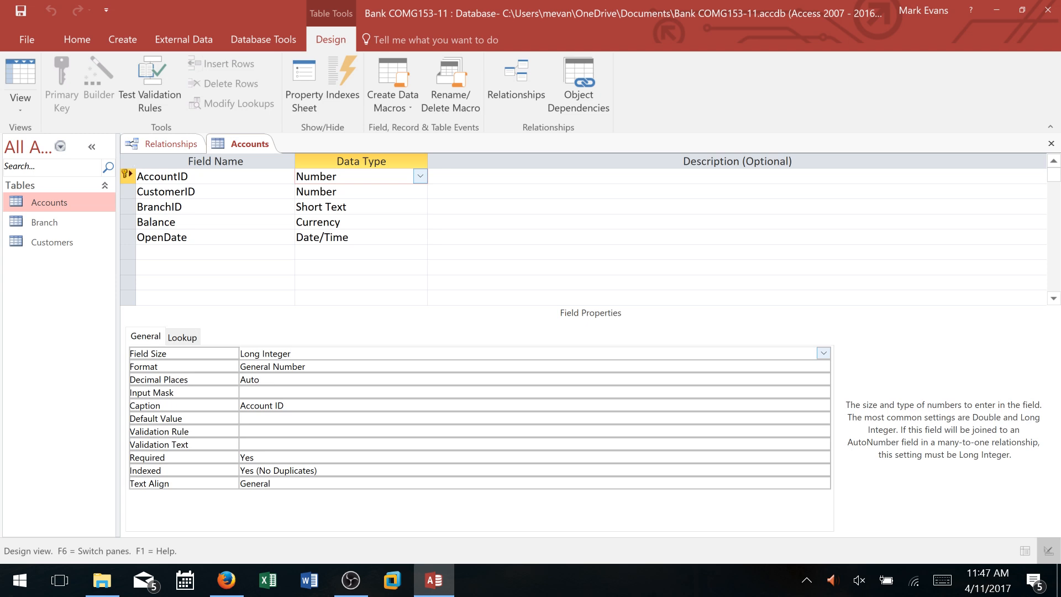
pyautogui.click(196, 192)
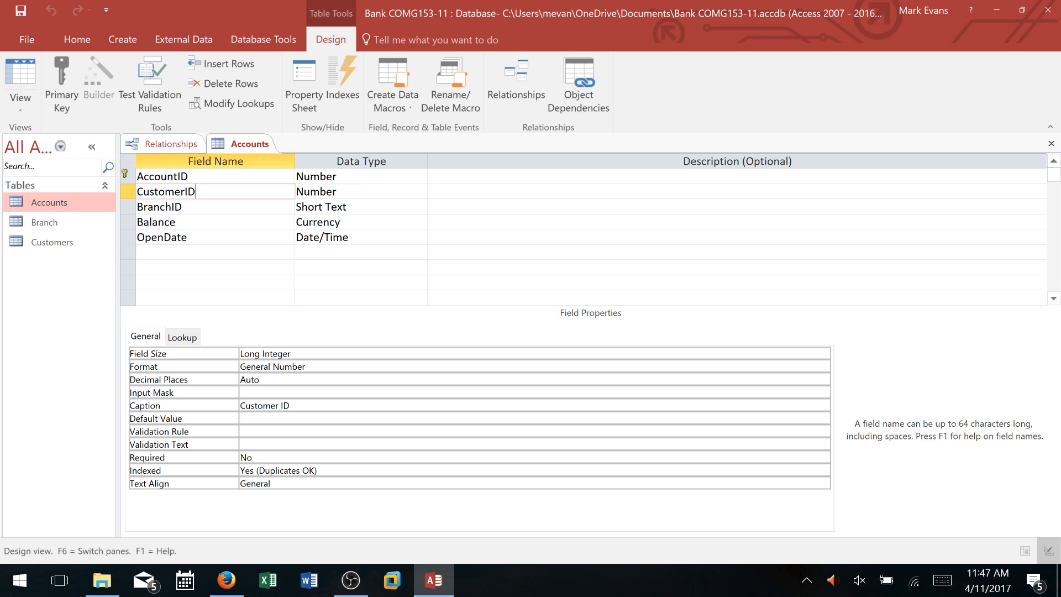
pyautogui.click(332, 207)
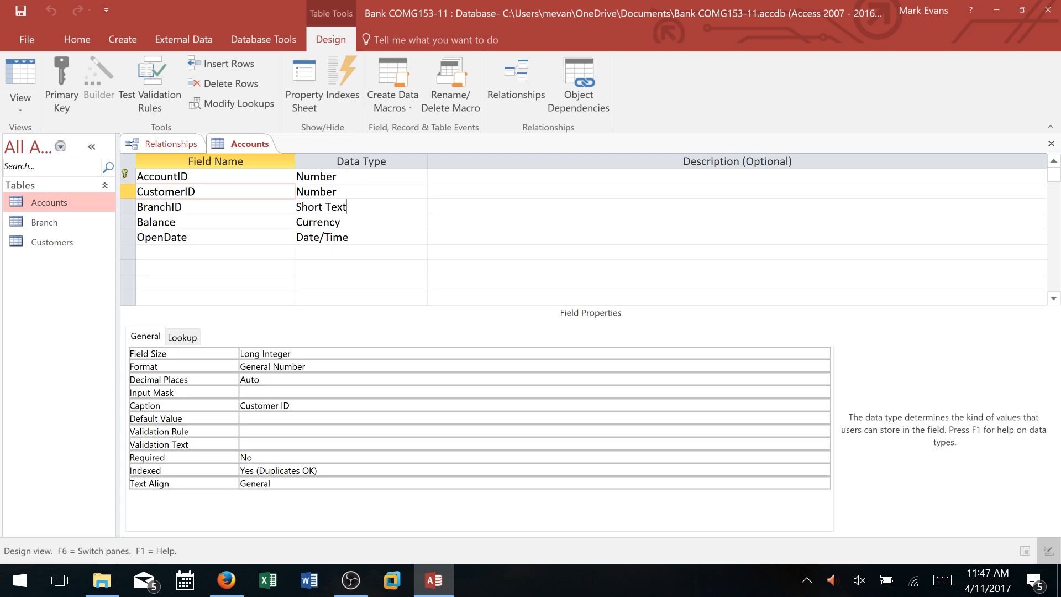
# - Open the Branch table in Design view and check the data type of its BranchID field
pyautogui.doubleClick(42, 221)
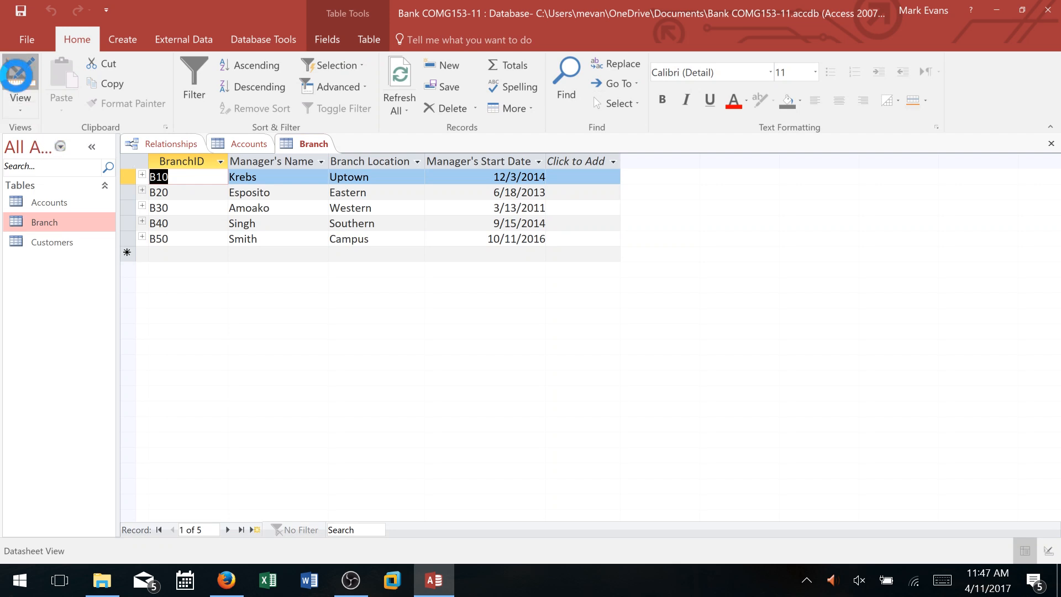
pyautogui.click(20, 75)
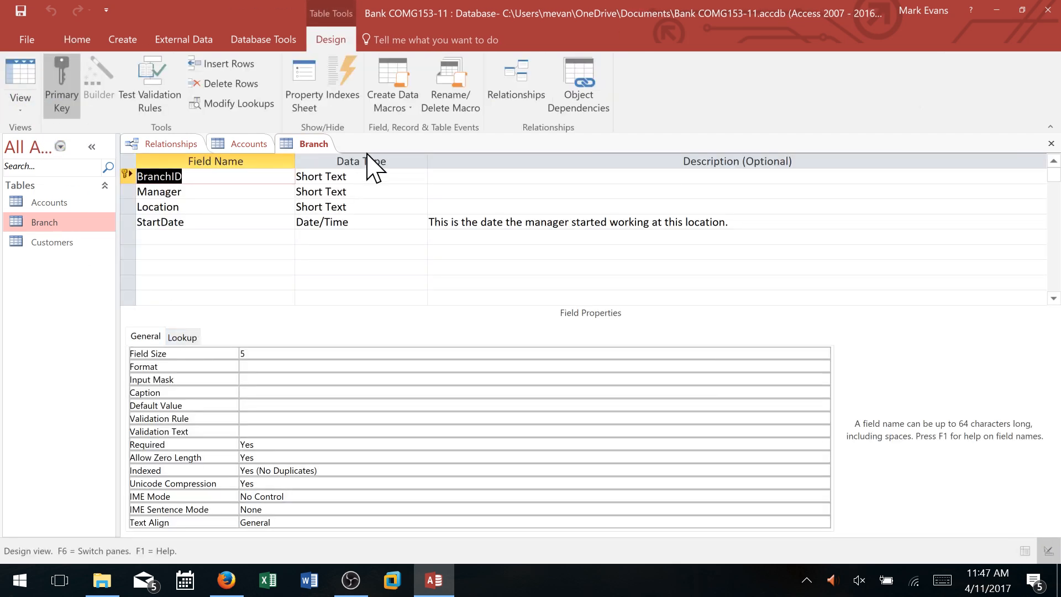
pyautogui.click(343, 176)
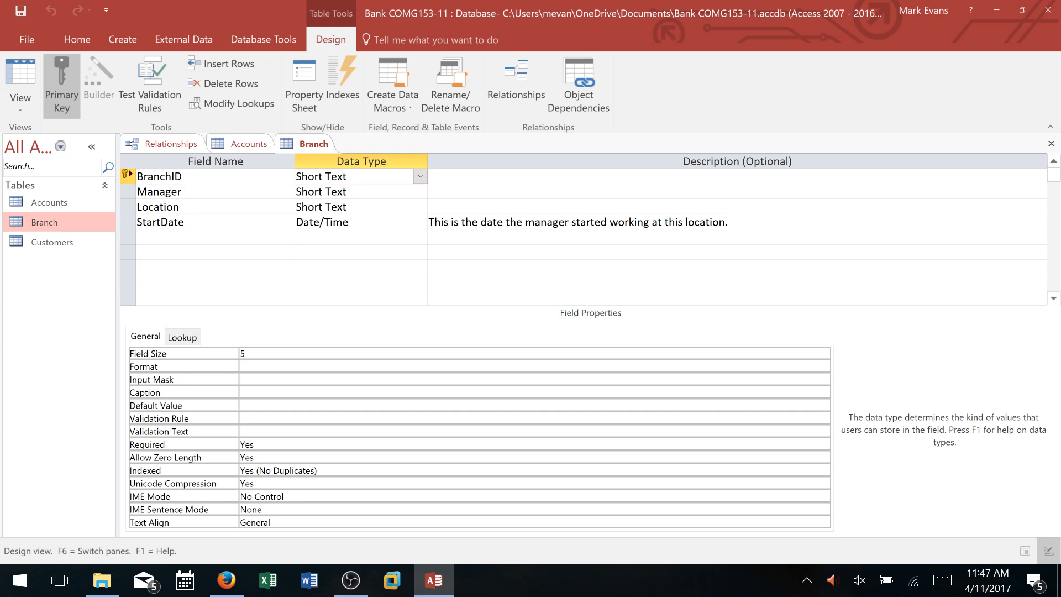
# - Open the Customers table in Design view and check the data type and field size of CustomerID
pyautogui.doubleClick(40, 243)
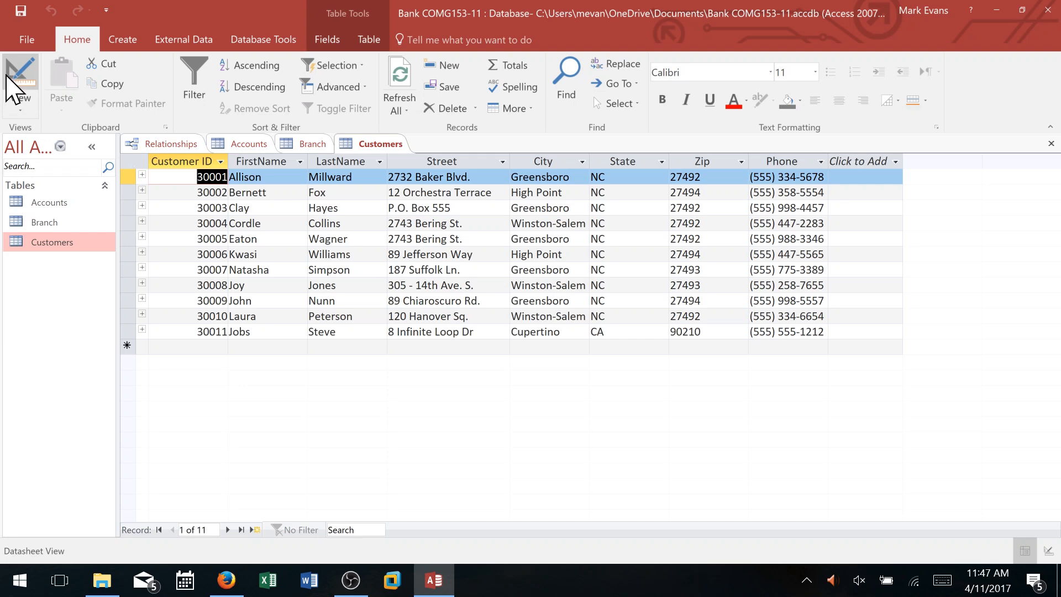
pyautogui.click(18, 80)
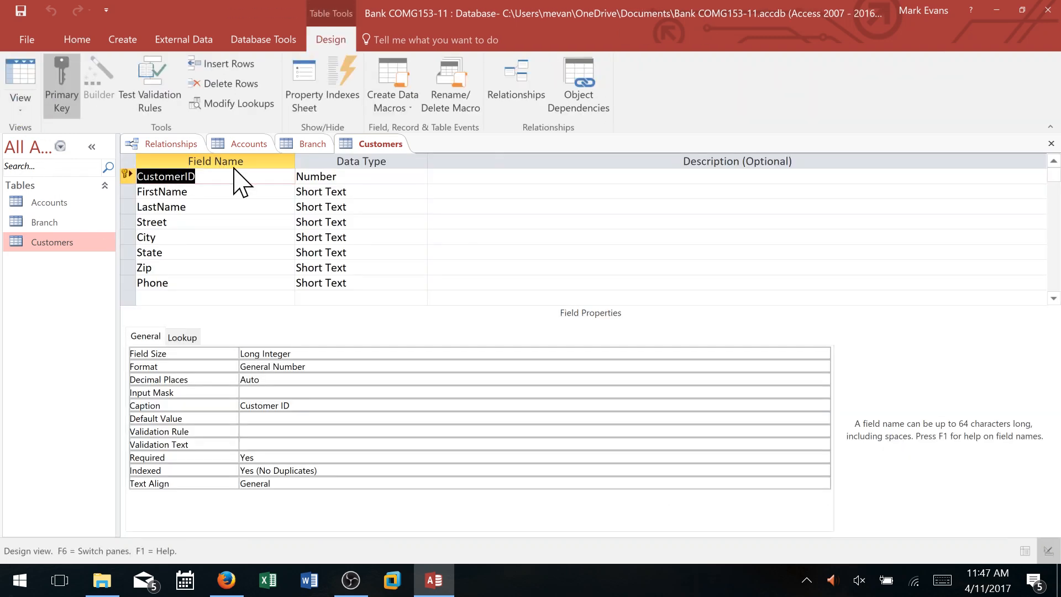
pyautogui.press('Tab')
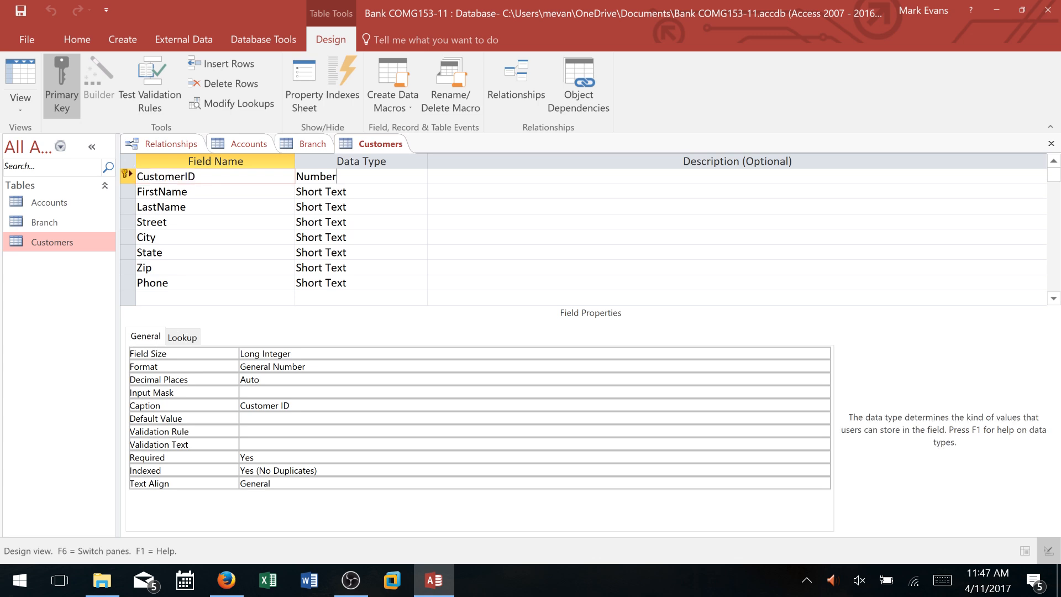
pyautogui.click(307, 352)
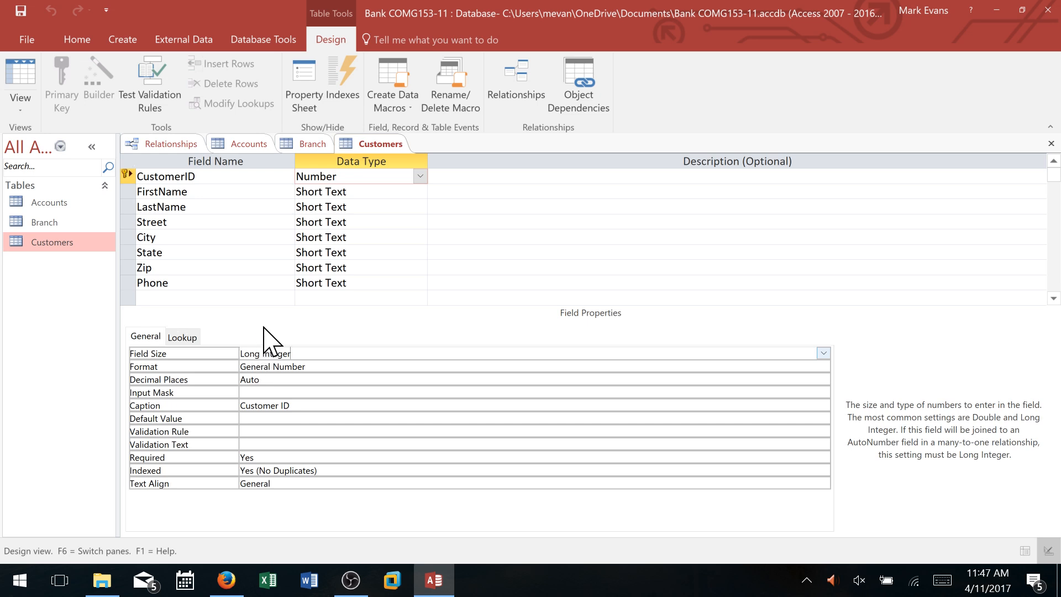
# - Close the Customers, Branch and Accounts table designs to return to the relationships diagram
pyautogui.click(1051, 143)
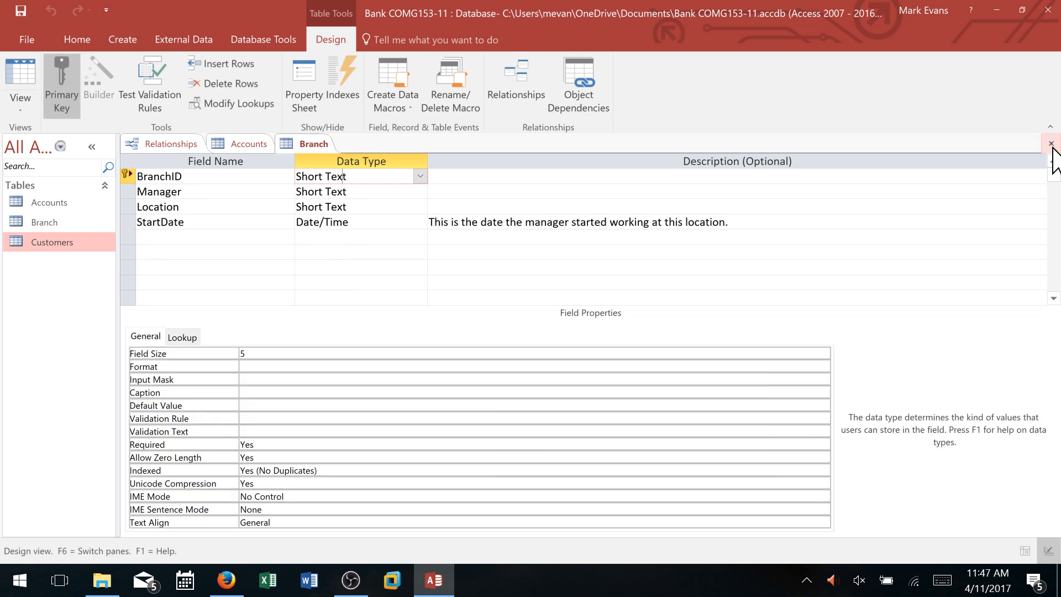
pyautogui.click(1050, 143)
pyautogui.click(1051, 144)
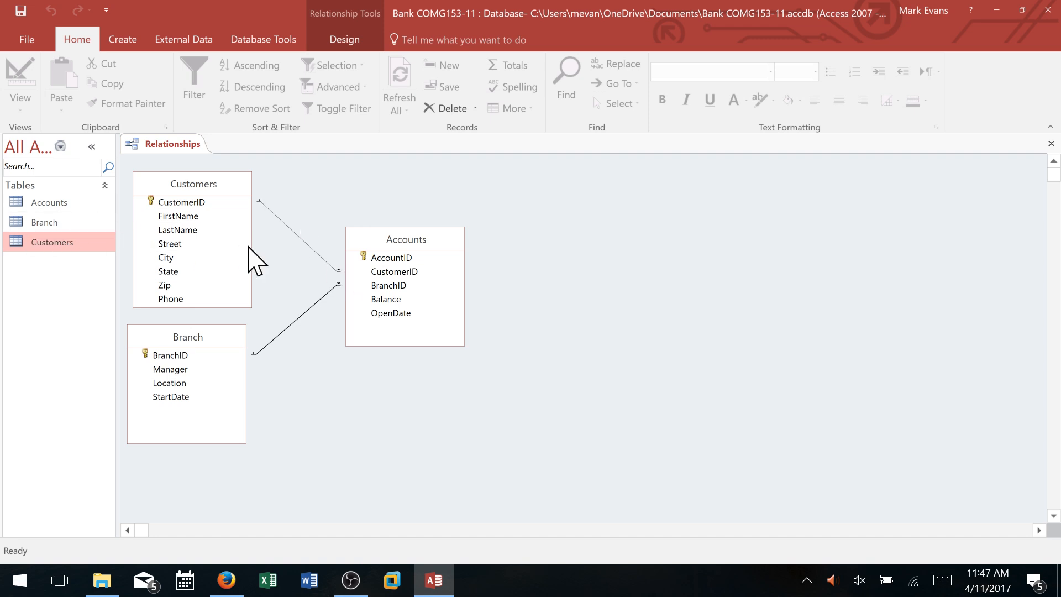
# - Open the Branch, Customers and Accounts tables in Datasheet view to look through their records
pyautogui.doubleClick(46, 222)
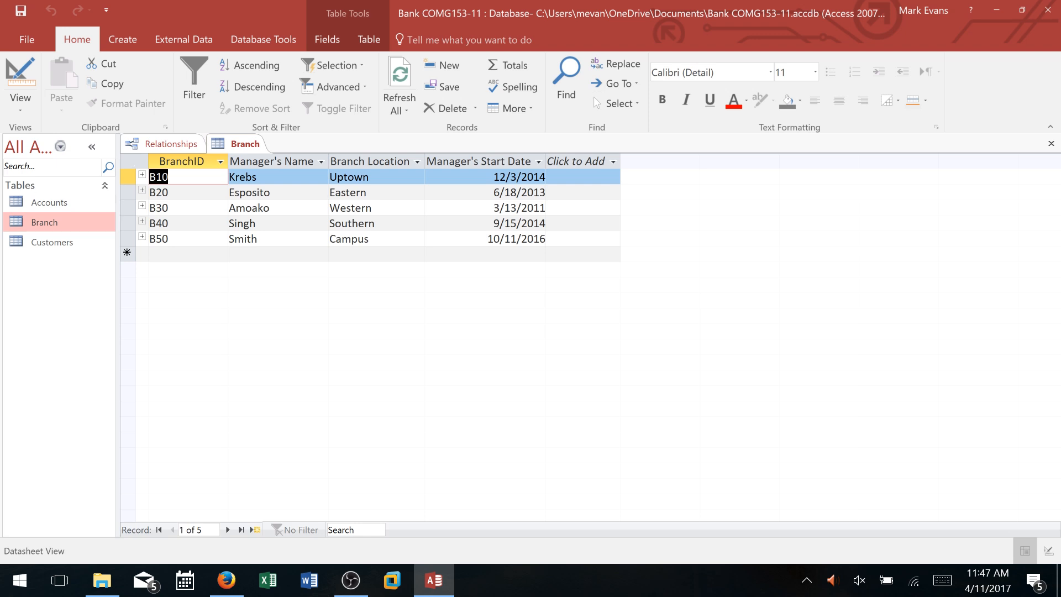
pyautogui.click(170, 223)
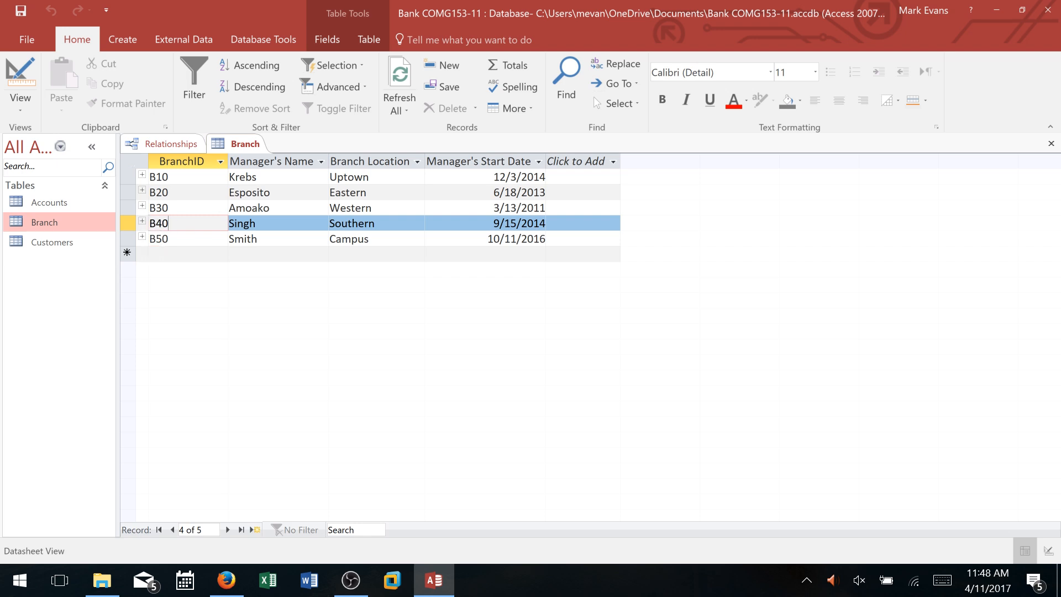
pyautogui.click(56, 245)
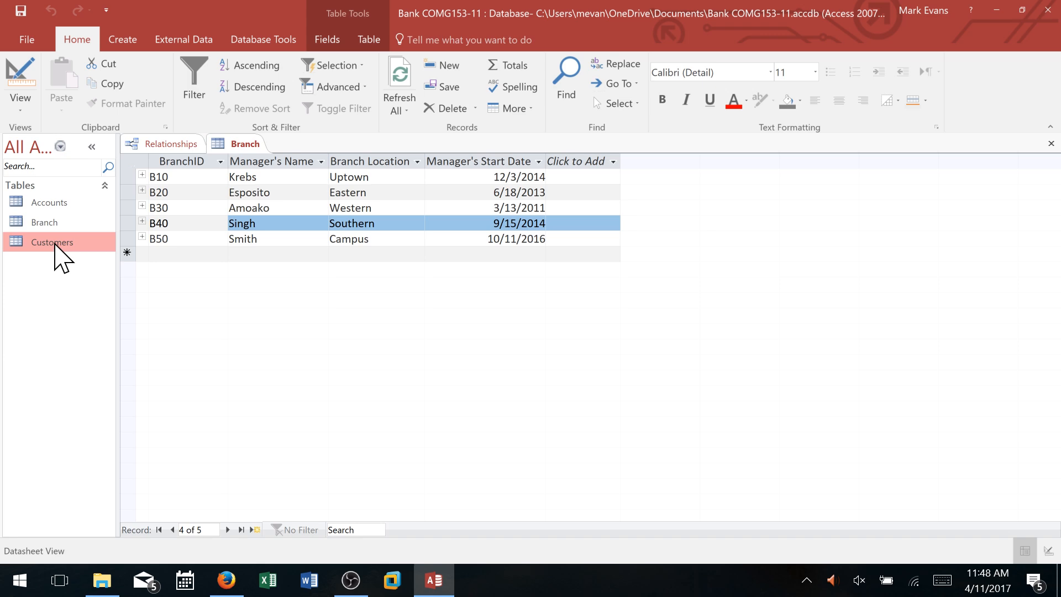
pyautogui.doubleClick(55, 244)
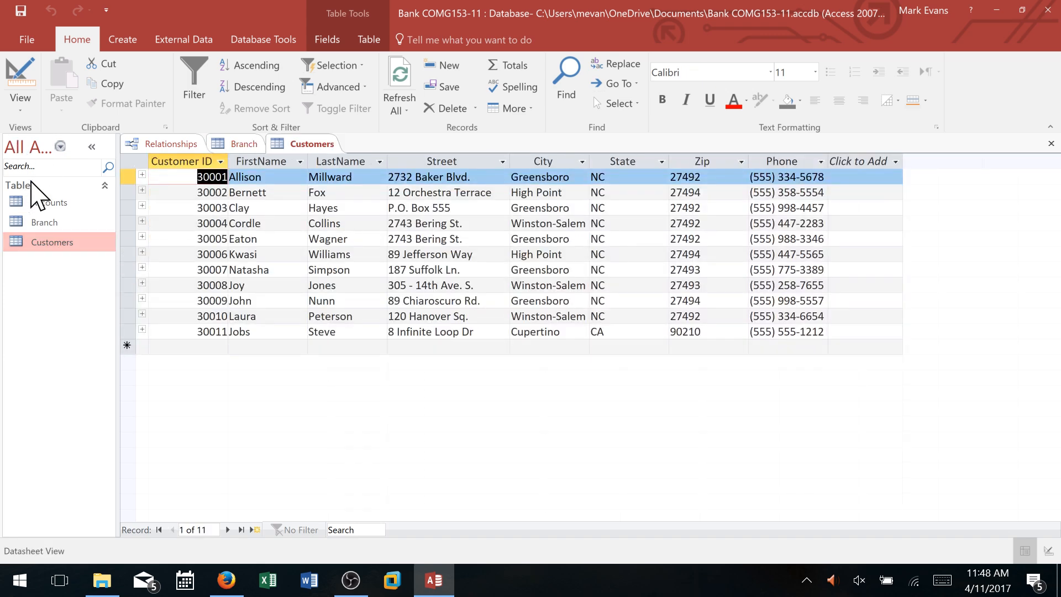
pyautogui.click(34, 203)
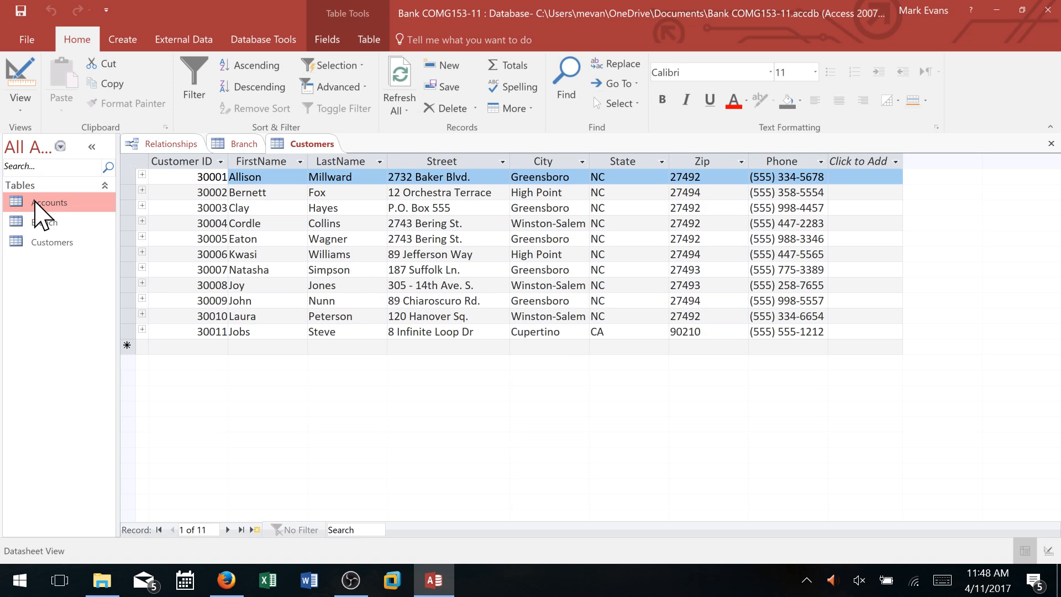
pyautogui.doubleClick(35, 202)
pyautogui.scroll(-1, 372, 343)
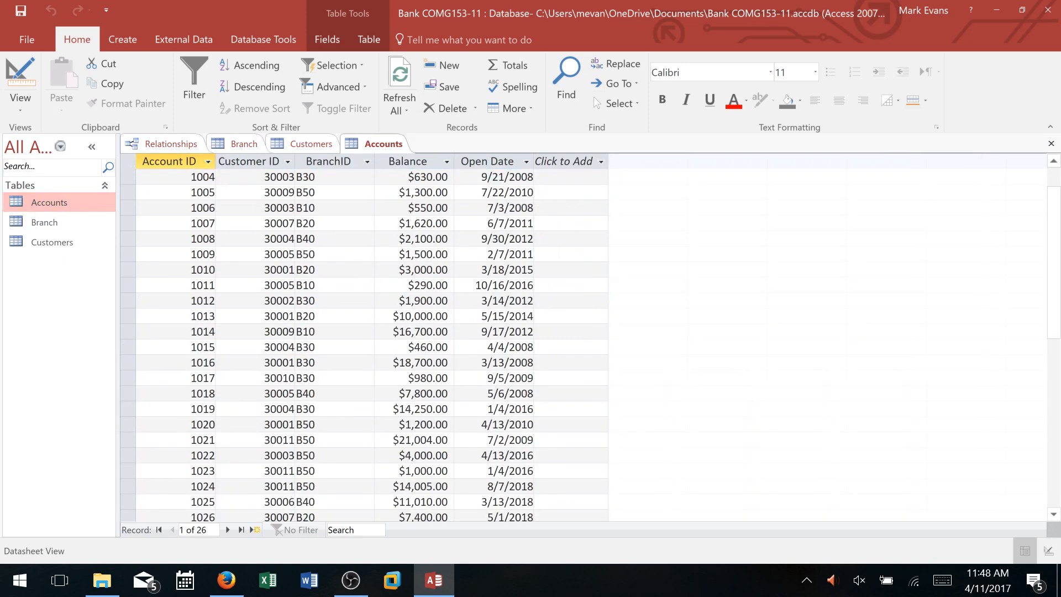
# - Compare the BranchID values used in the Accounts records with the branches listed in the Branch table
pyautogui.moveTo(317, 239); pyautogui.dragTo(296, 239)
pyautogui.click(318, 270)
pyautogui.click(319, 332)
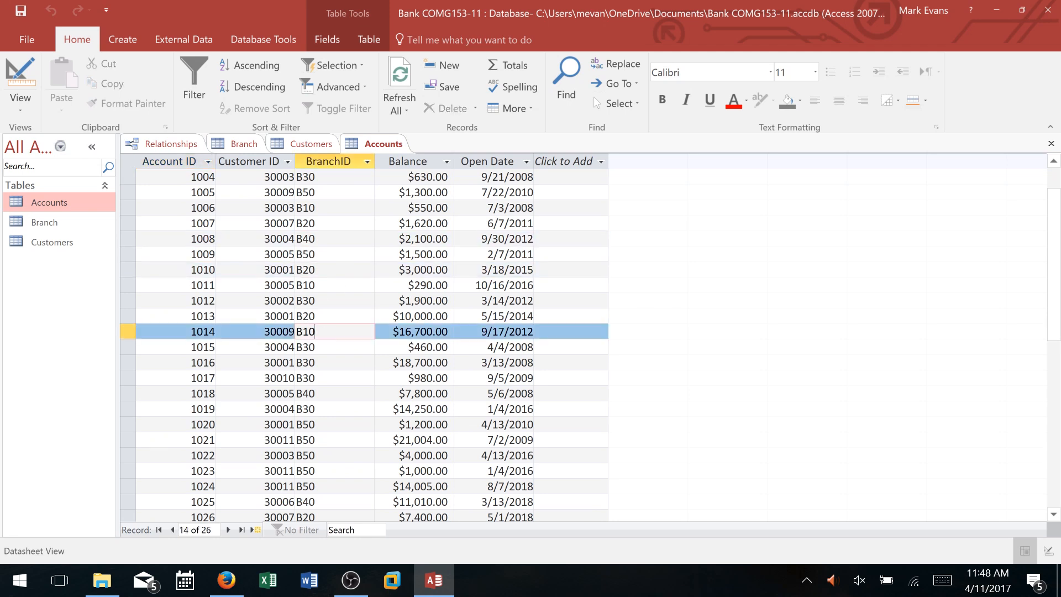
pyautogui.moveTo(317, 347); pyautogui.dragTo(296, 362)
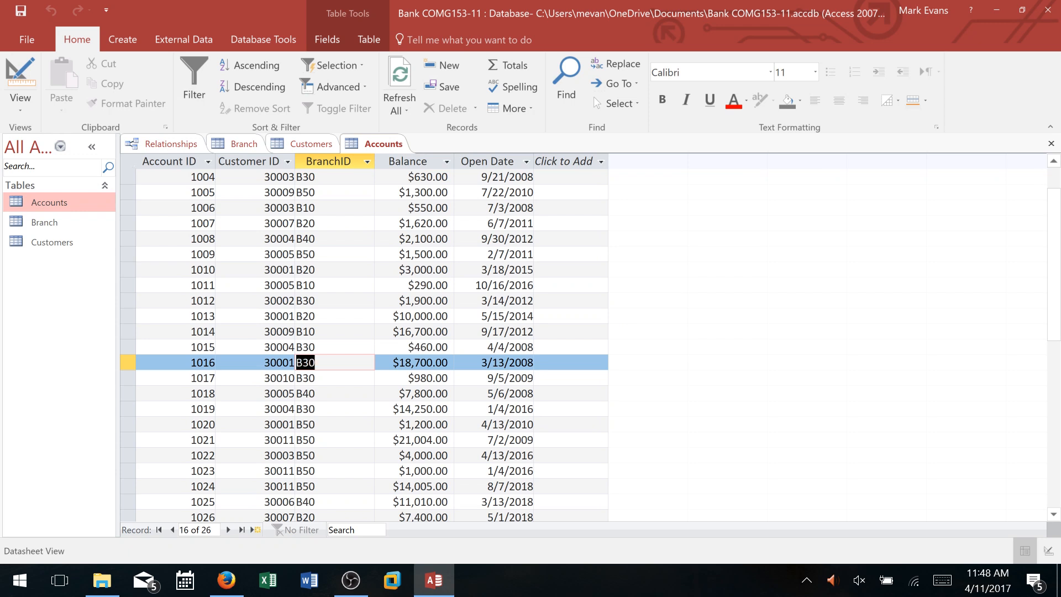
pyautogui.click(318, 362)
pyautogui.click(313, 146)
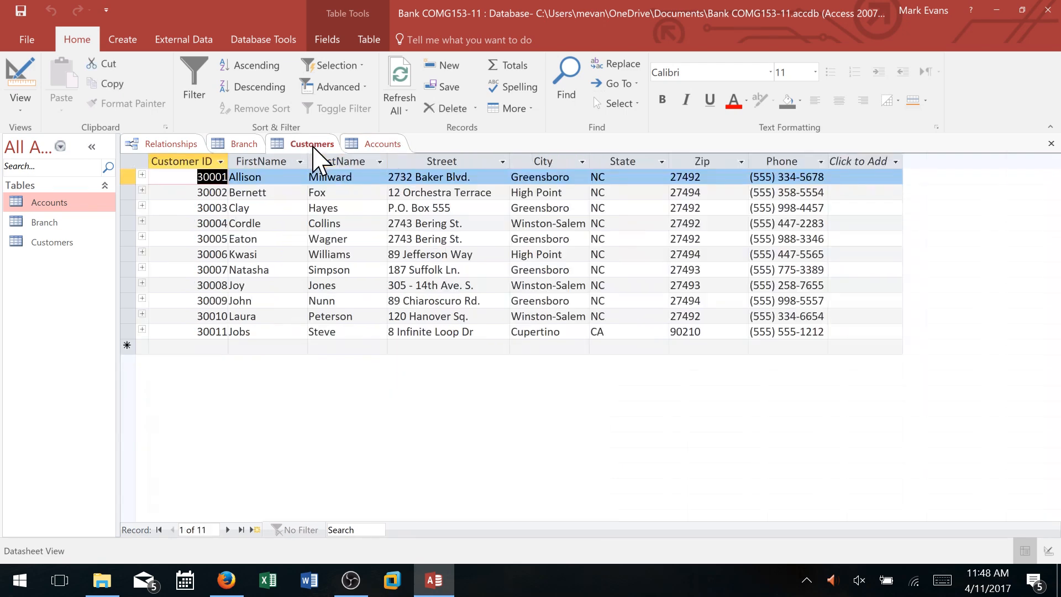
pyautogui.click(245, 144)
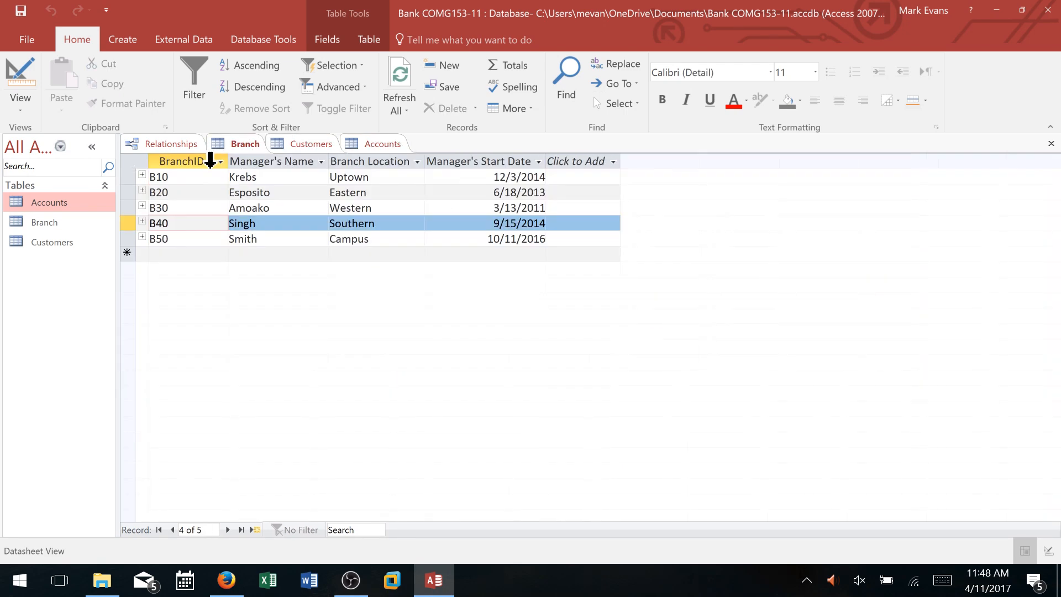
pyautogui.hotkey('shift', 'Left')
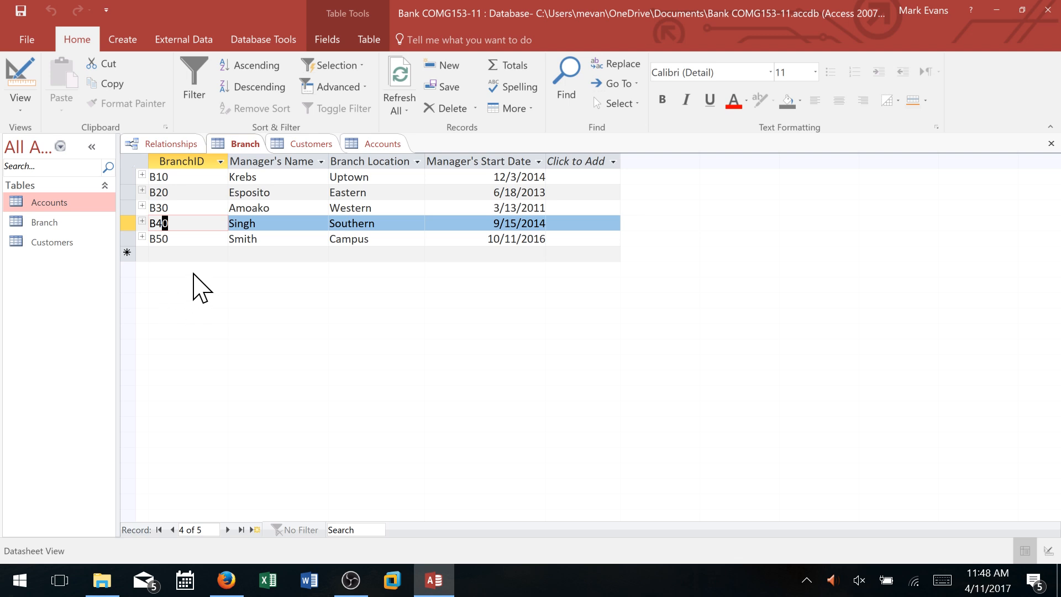
pyautogui.press('Right')
pyautogui.click(396, 143)
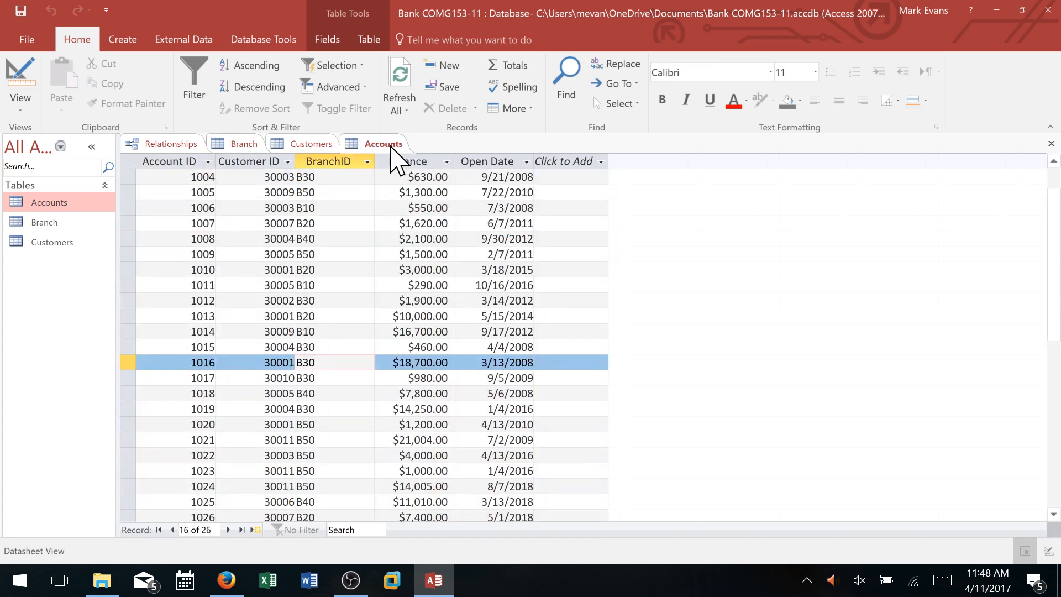
pyautogui.click(244, 144)
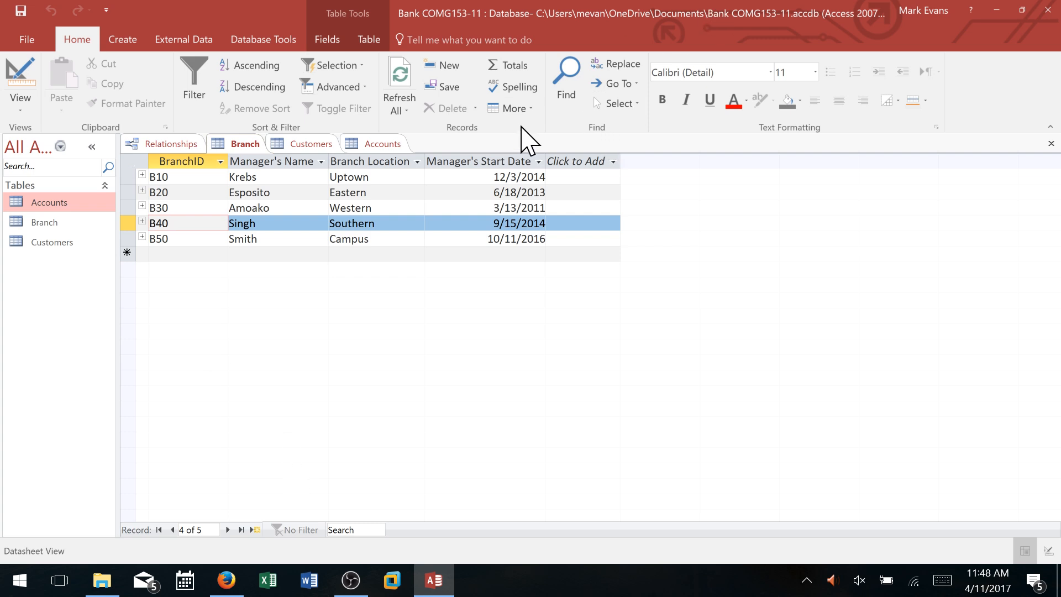
# - Close the Branch and Customers datasheets, leaving the Accounts table open
pyautogui.click(1050, 143)
pyautogui.click(261, 144)
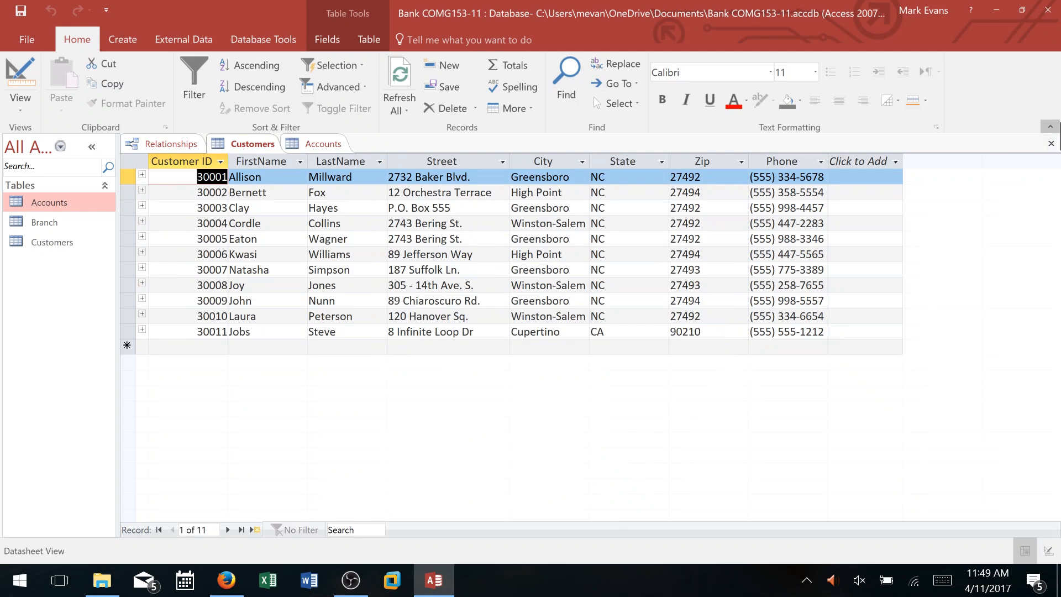
pyautogui.click(1051, 143)
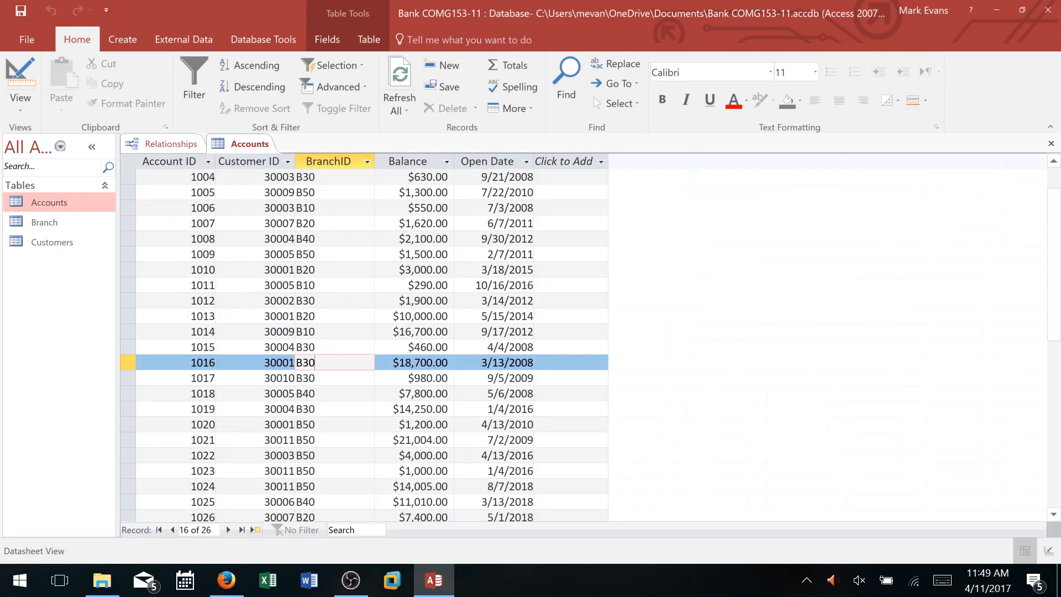
# - Start a new record at the end of the Accounts table, entering the account ID and the customer ID
pyautogui.scroll(-4, 1042, 161)
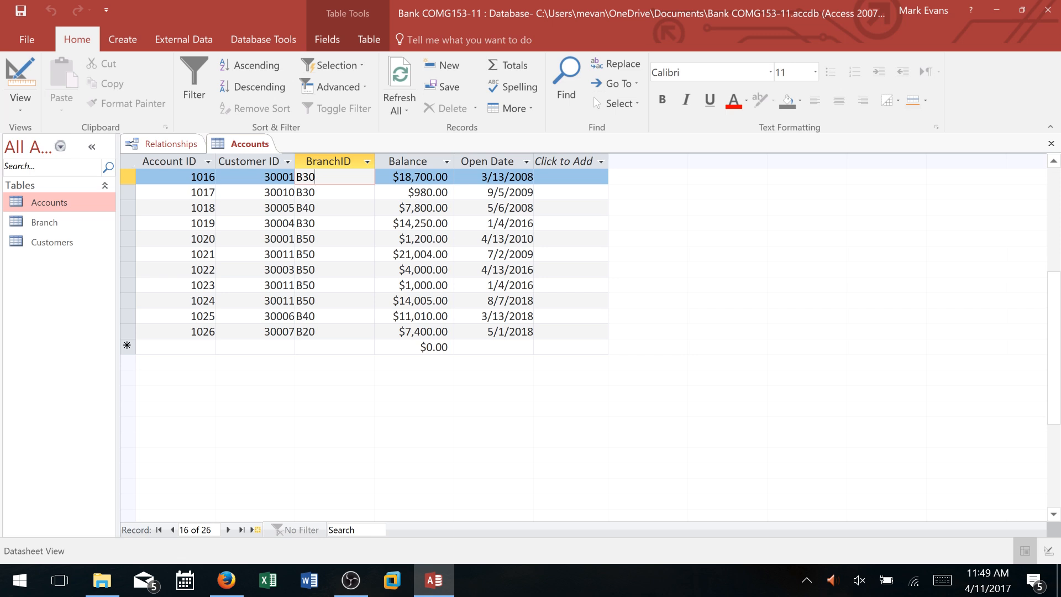
pyautogui.click(205, 347)
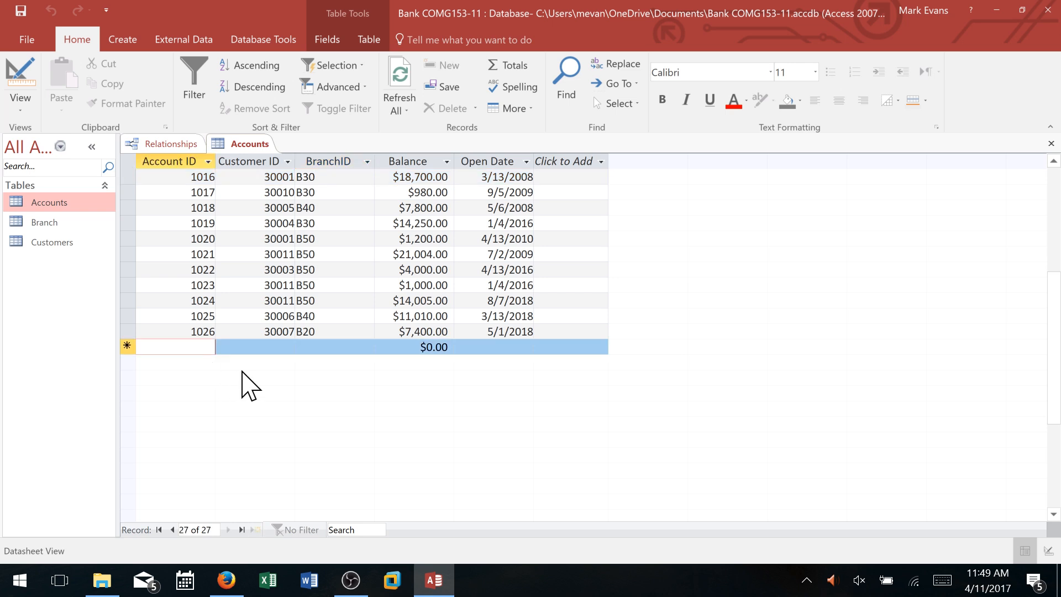
pyautogui.write('1027')
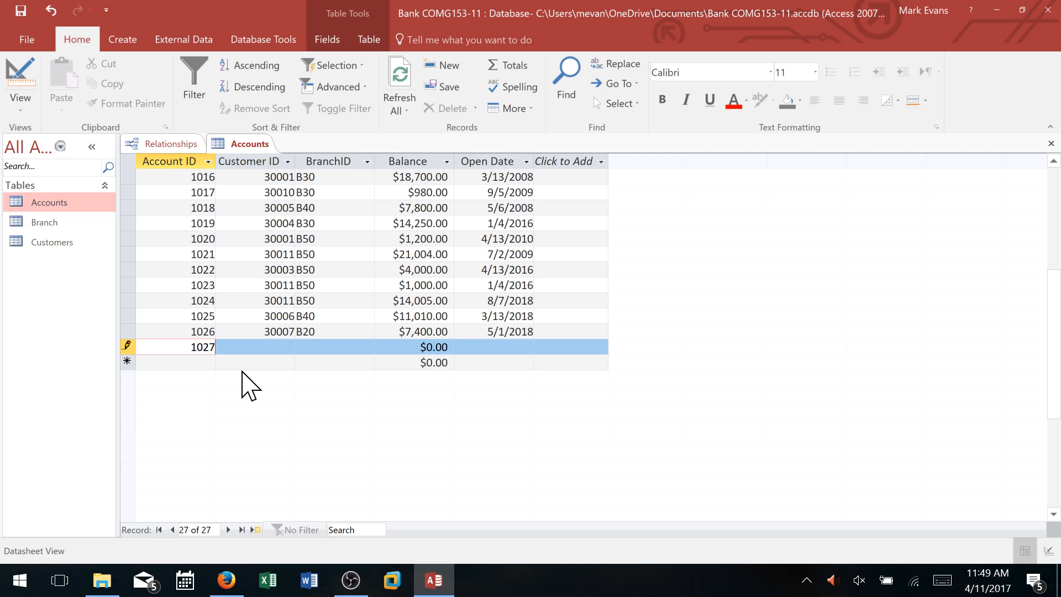
pyautogui.press('Tab')
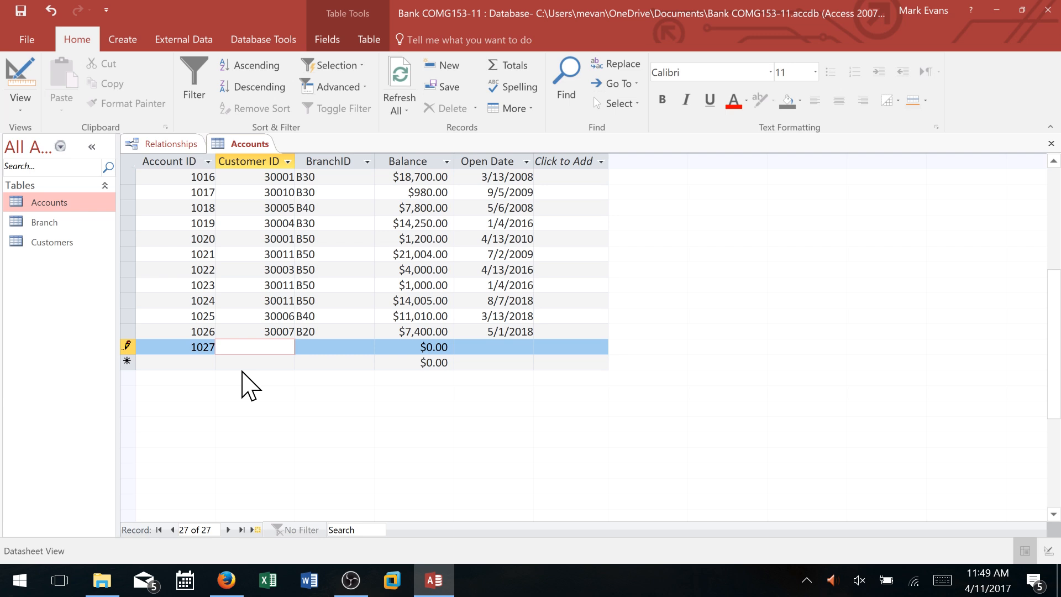
pyautogui.write('30003')
pyautogui.press('Tab')
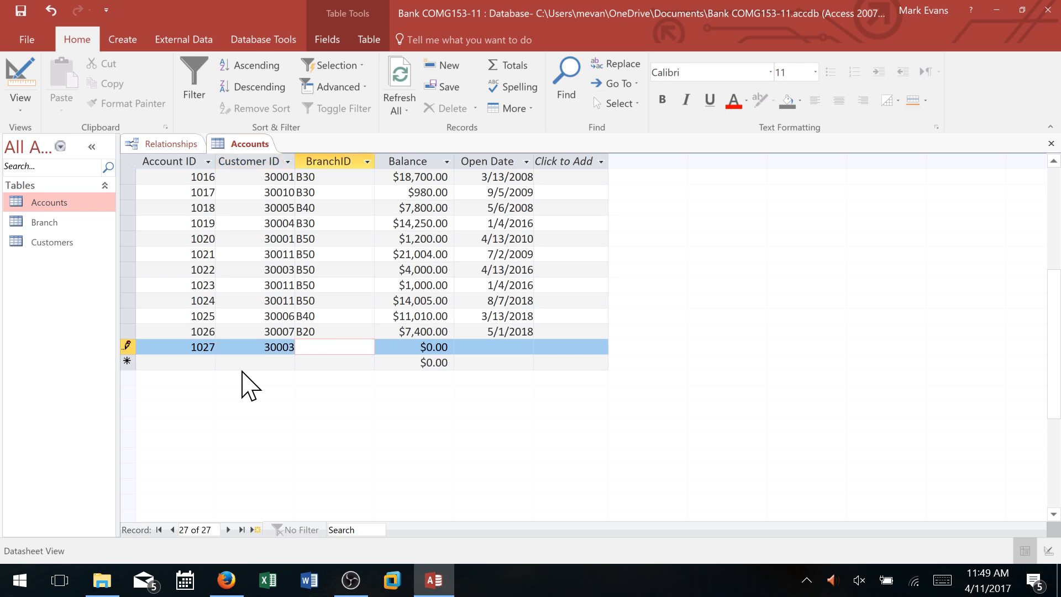
# - Enter BranchID B60, a balance of 4000 and open date 4/13/2018 in the new record, and try to save it
pyautogui.write('B60')
pyautogui.press('Tab')
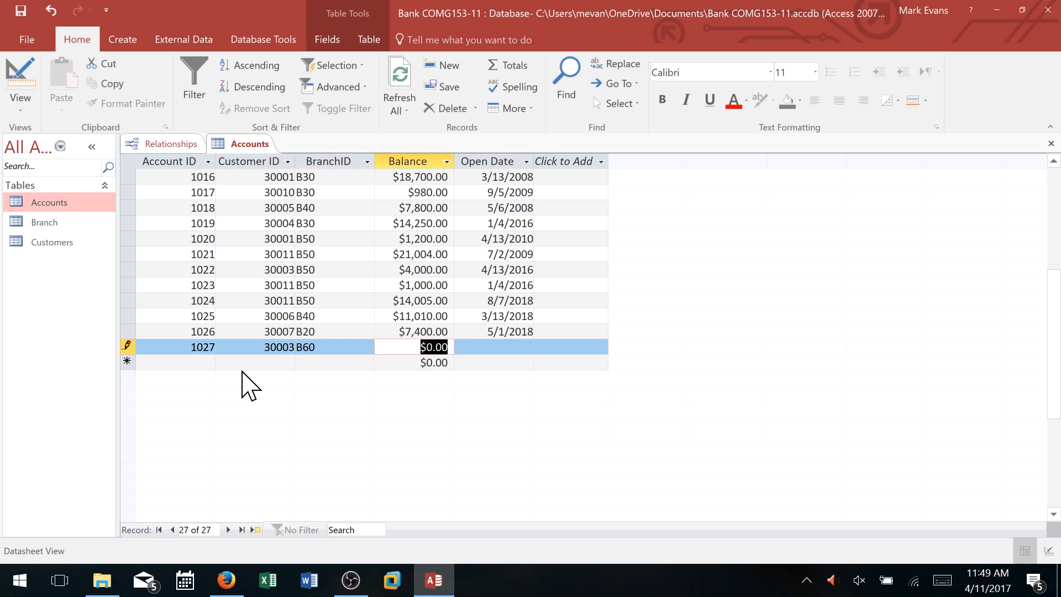
pyautogui.write('4000')
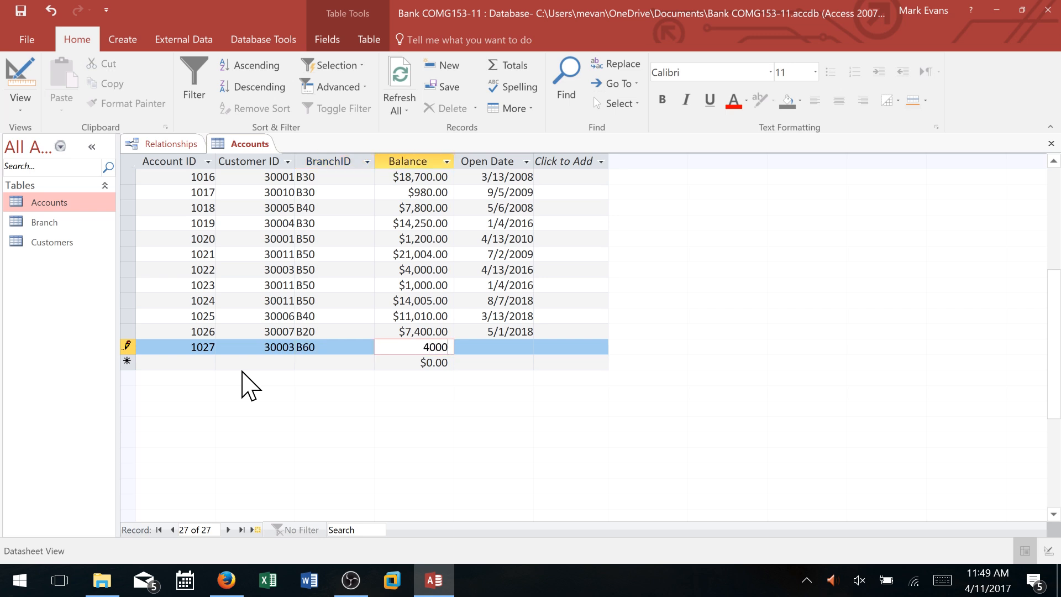
pyautogui.press('Tab')
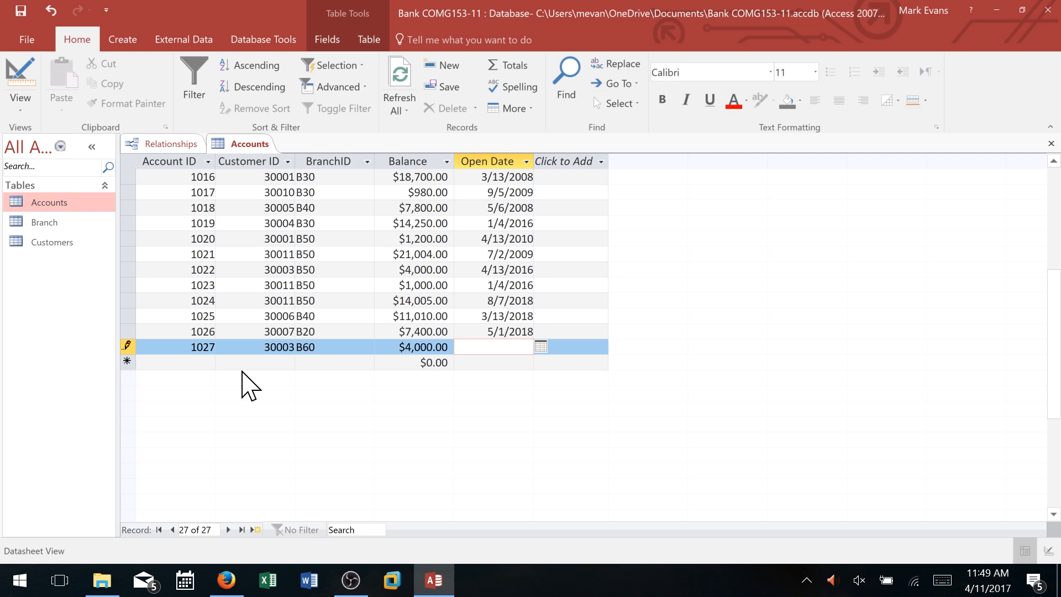
pyautogui.write('4/13/2018')
pyautogui.press('Return')
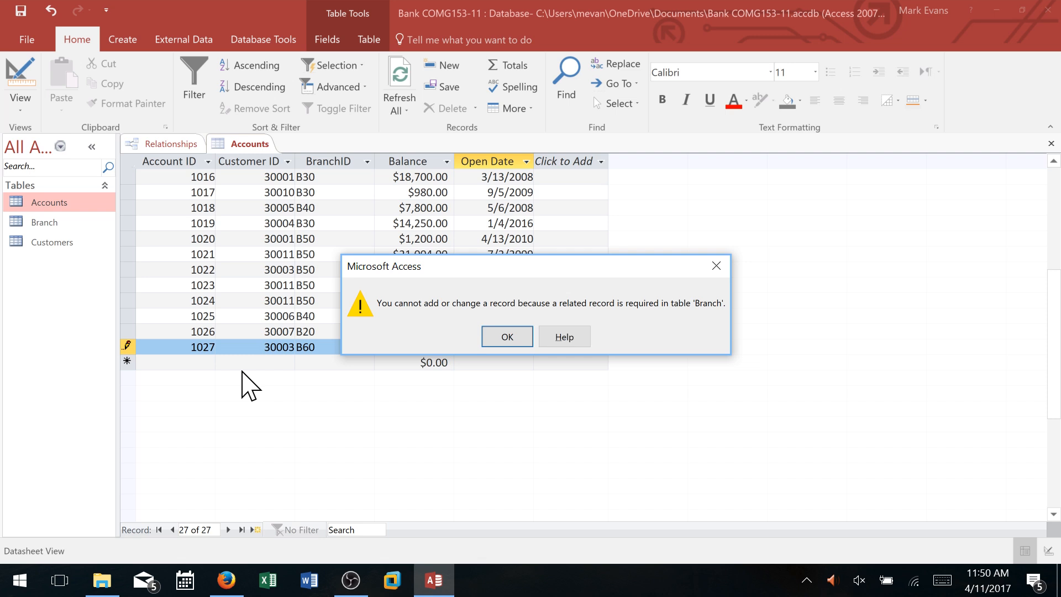
pyautogui.moveTo(539, 274); pyautogui.dragTo(508, 297)
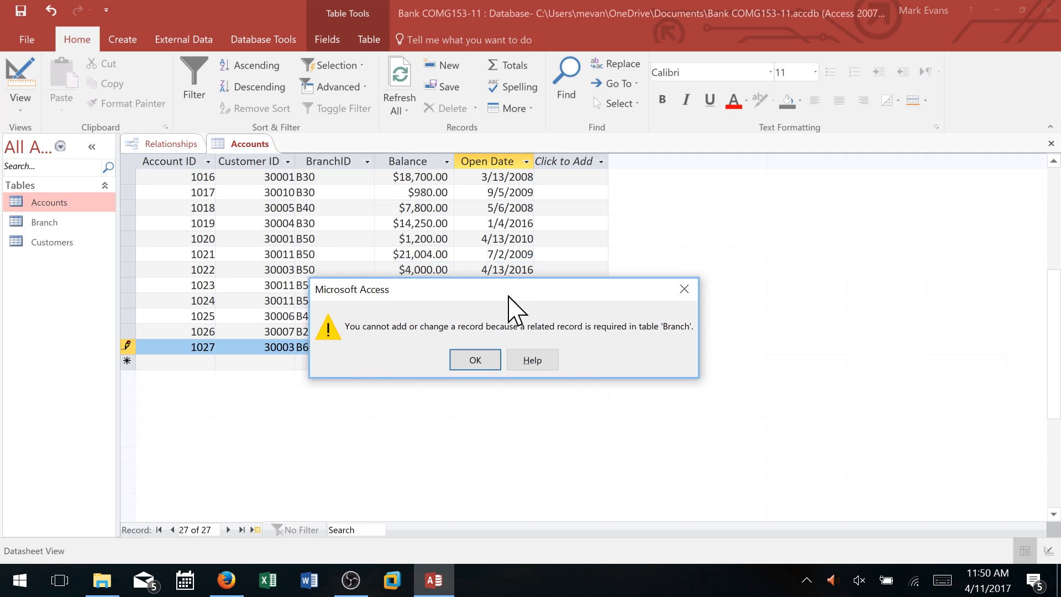
pyautogui.click(474, 362)
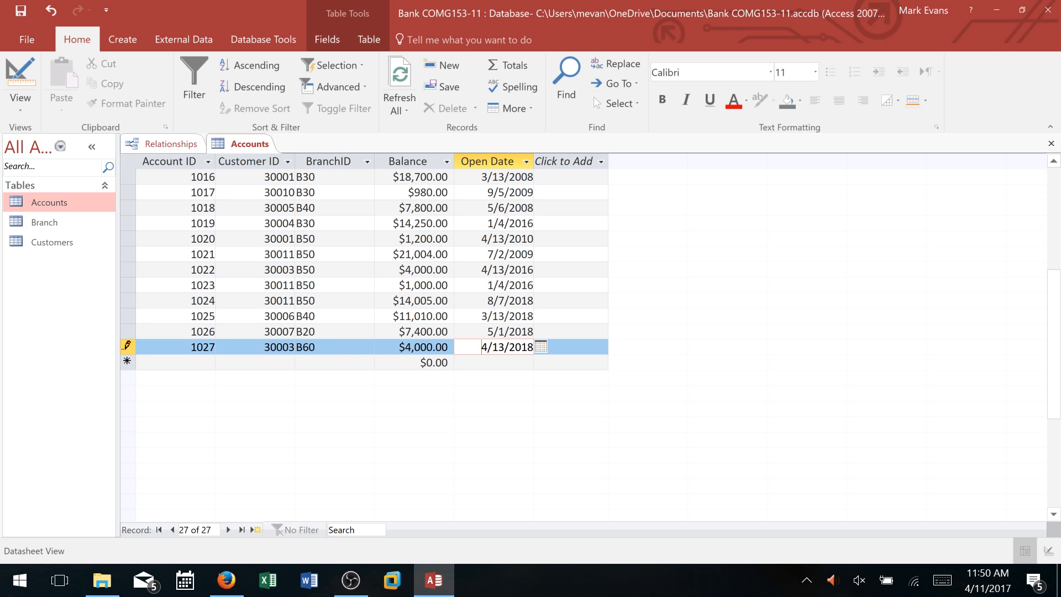
# - Change the new account record's BranchID to B50 and save the record
pyautogui.click(329, 348)
pyautogui.hotkey('shift', 'Left')
pyautogui.hotkey('shift', 'Left')
pyautogui.hotkey('shift', 'Left')
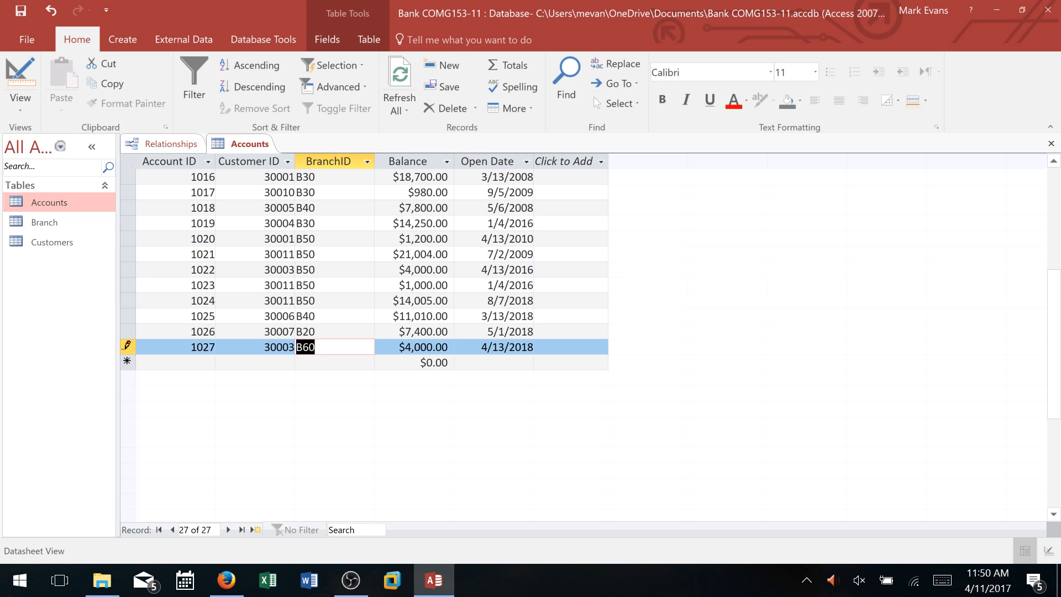
pyautogui.press('Right')
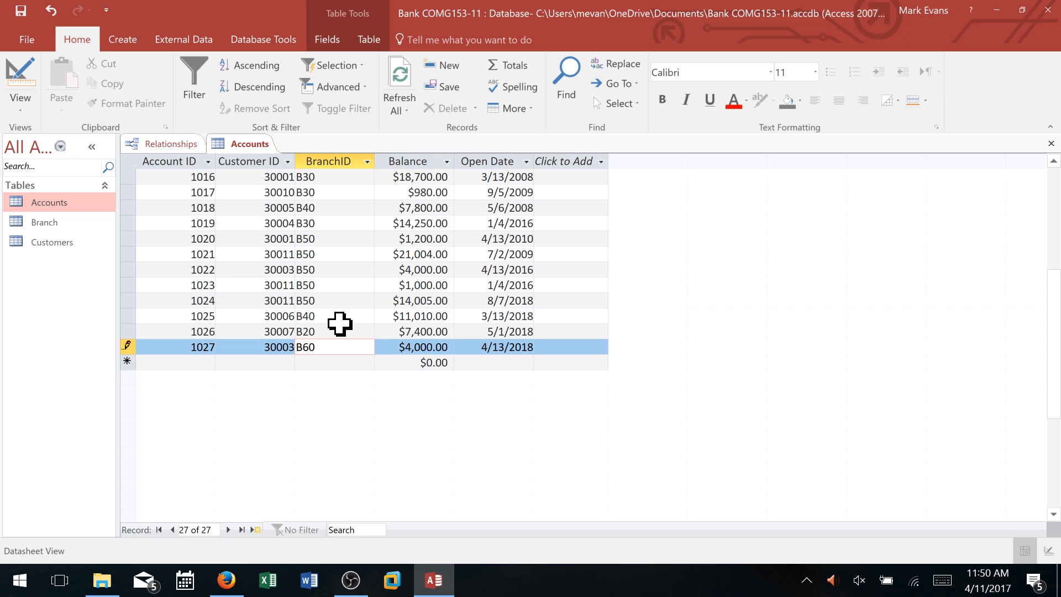
pyautogui.press('Left')
pyautogui.press('BackSpace')
pyautogui.write('5')
pyautogui.press('Tab')
pyautogui.press('Tab')
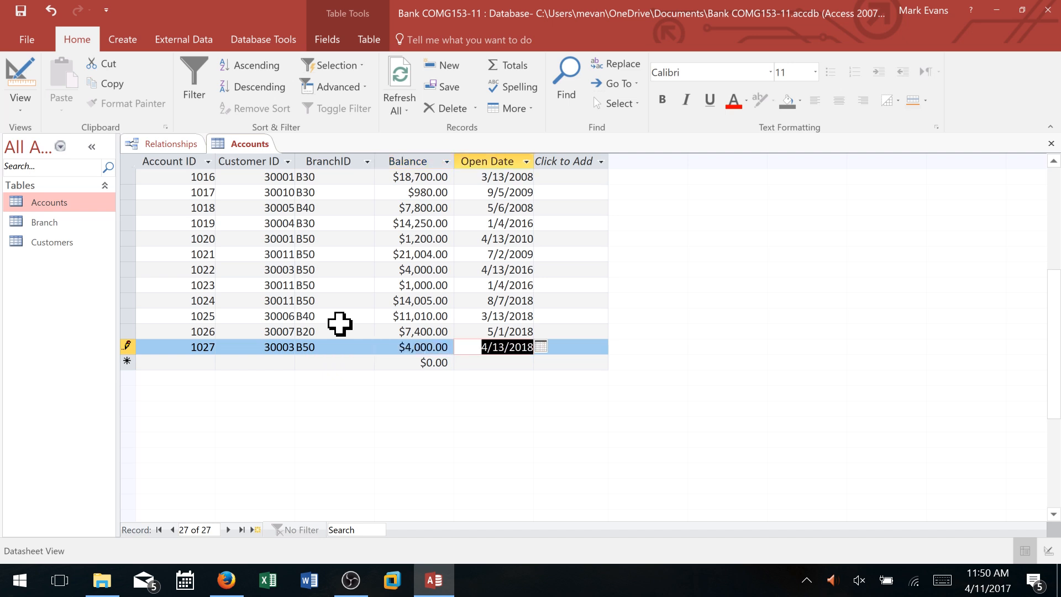
pyautogui.press('Tab')
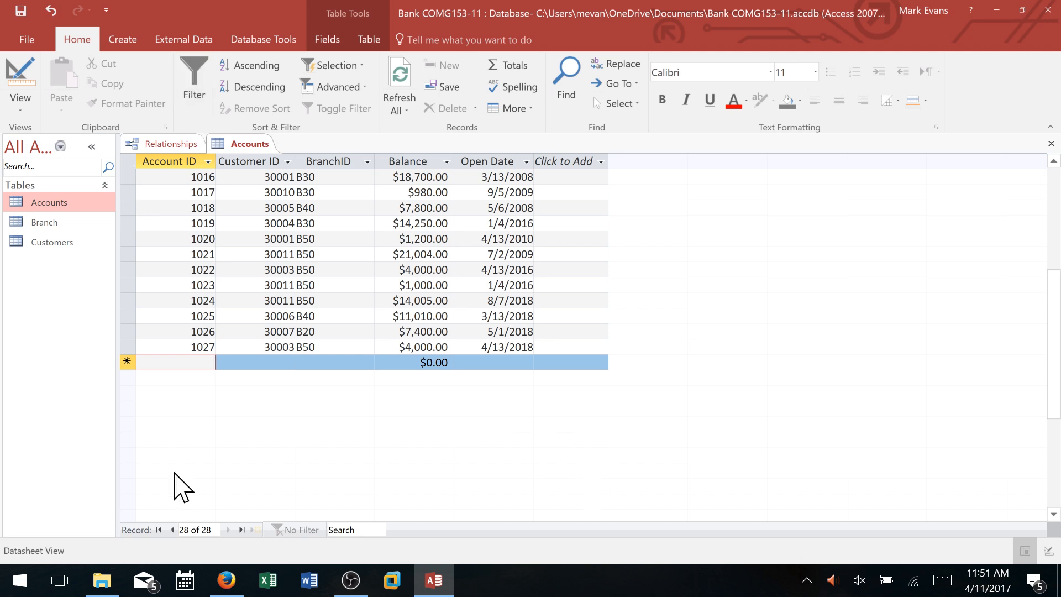
# - Close the Accounts table and the relationships diagram, saving the changes to the Relationships layout
pyautogui.click(1050, 145)
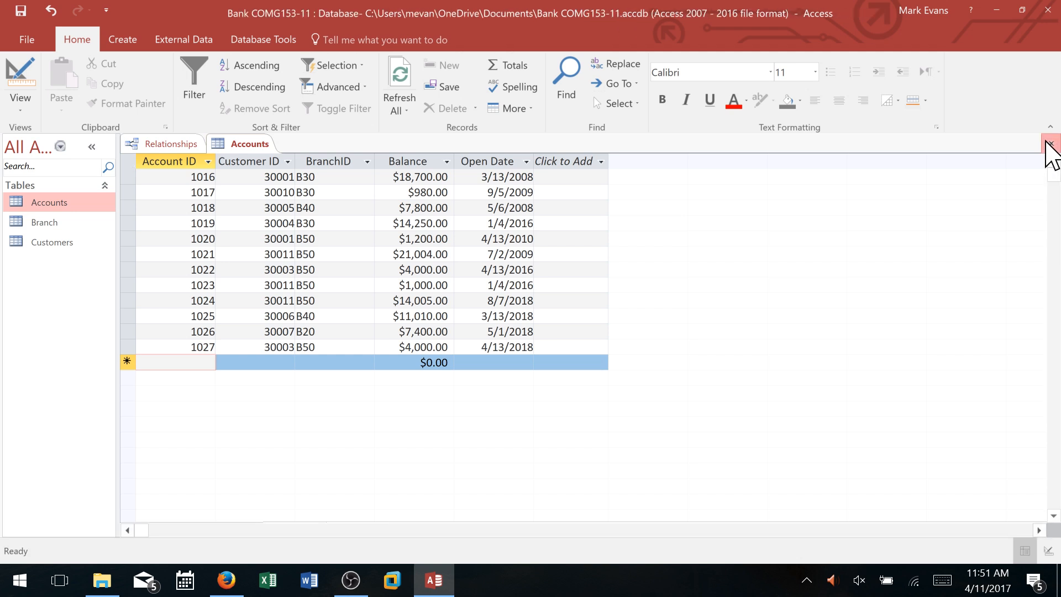
pyautogui.click(1050, 144)
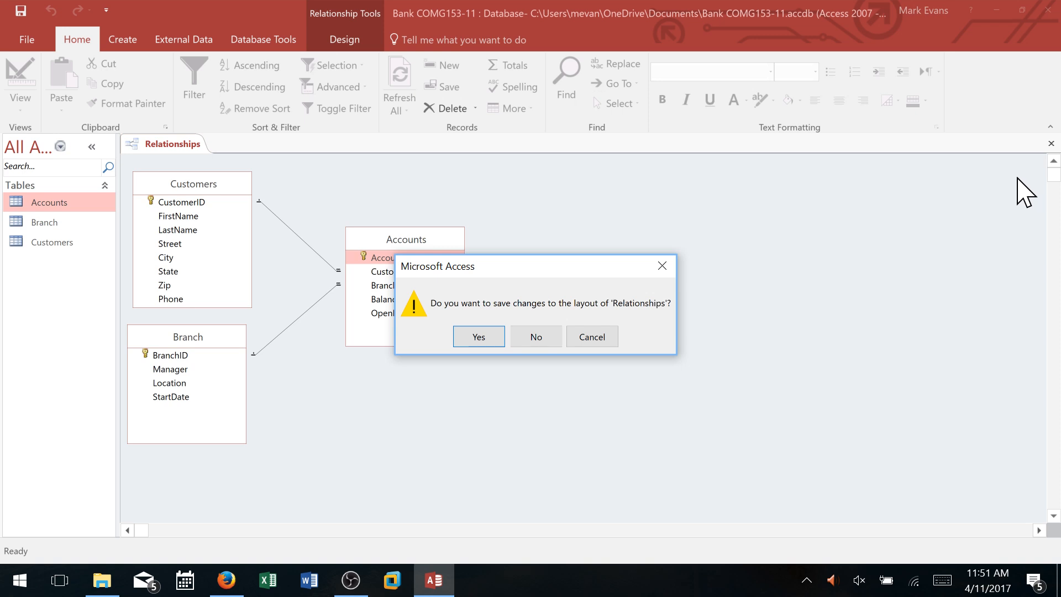
pyautogui.click(478, 337)
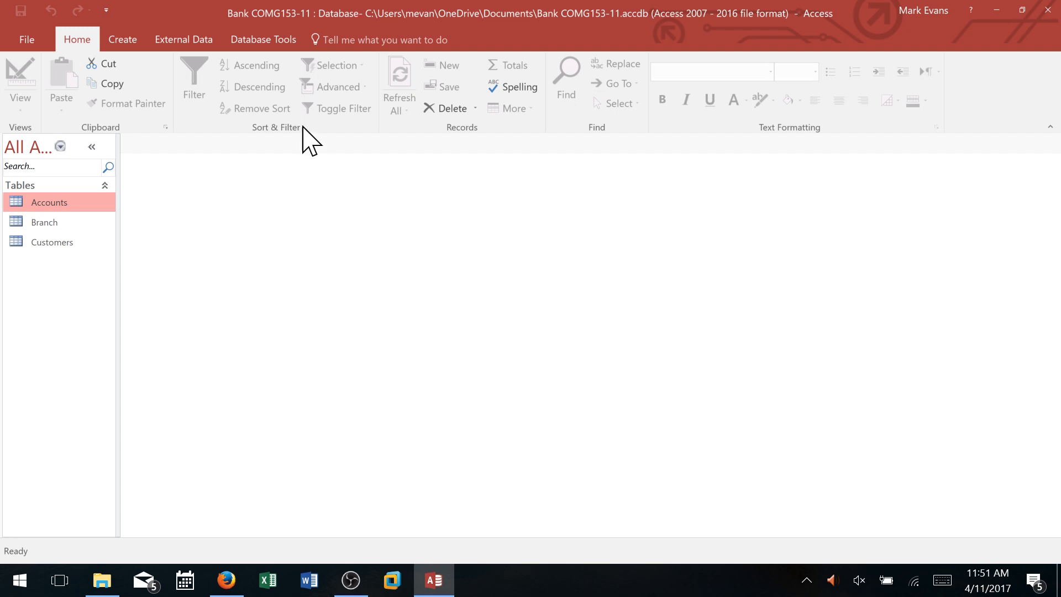
# - Create a detail query from the Accounts table with the Simple Query Wizard, including AccountID, CustomerID, BranchID and Balance
pyautogui.click(134, 42)
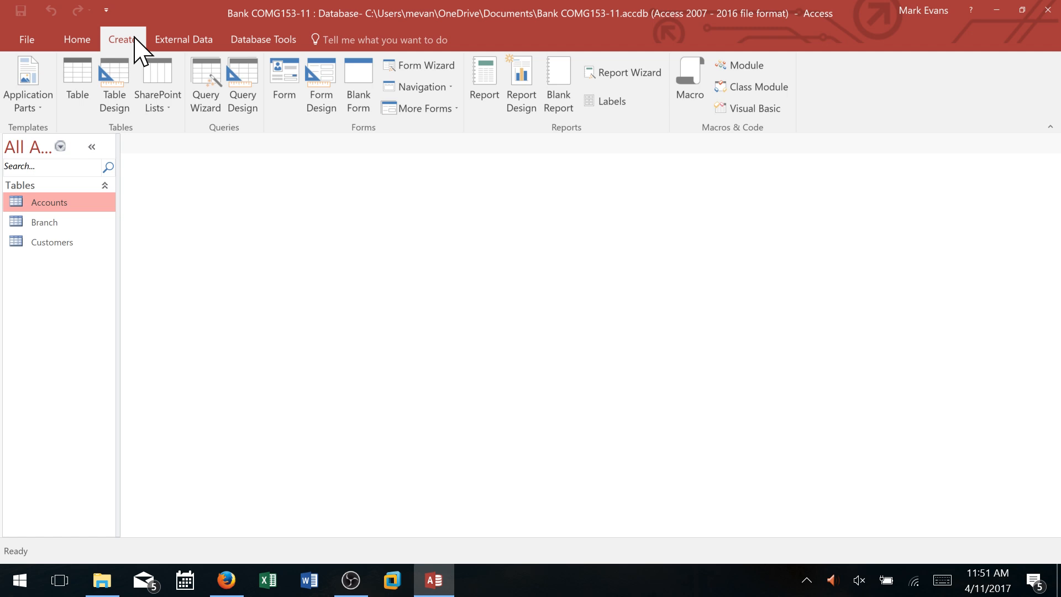
pyautogui.click(212, 83)
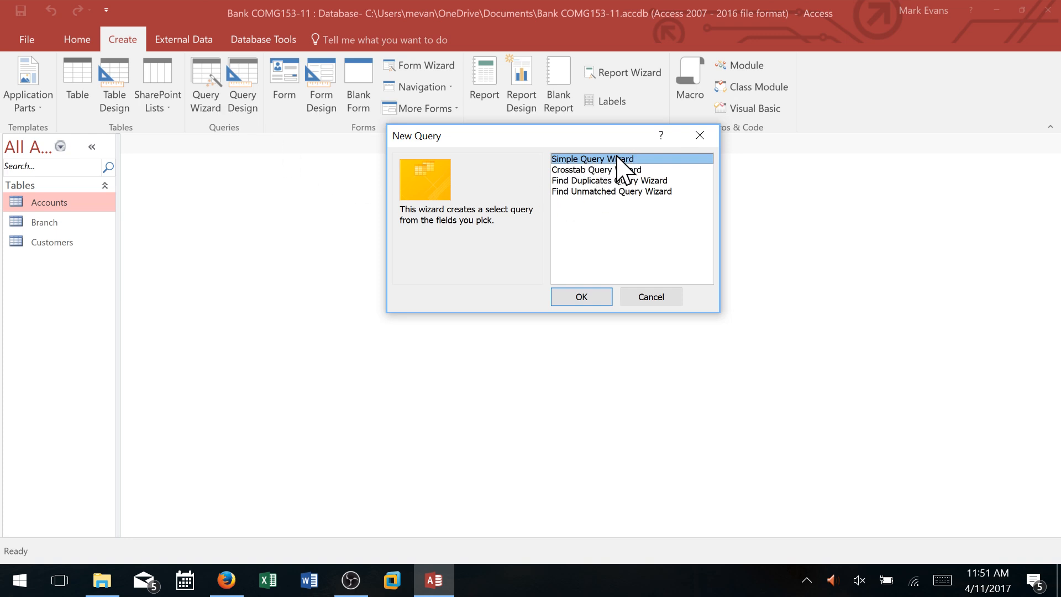
pyautogui.click(595, 309)
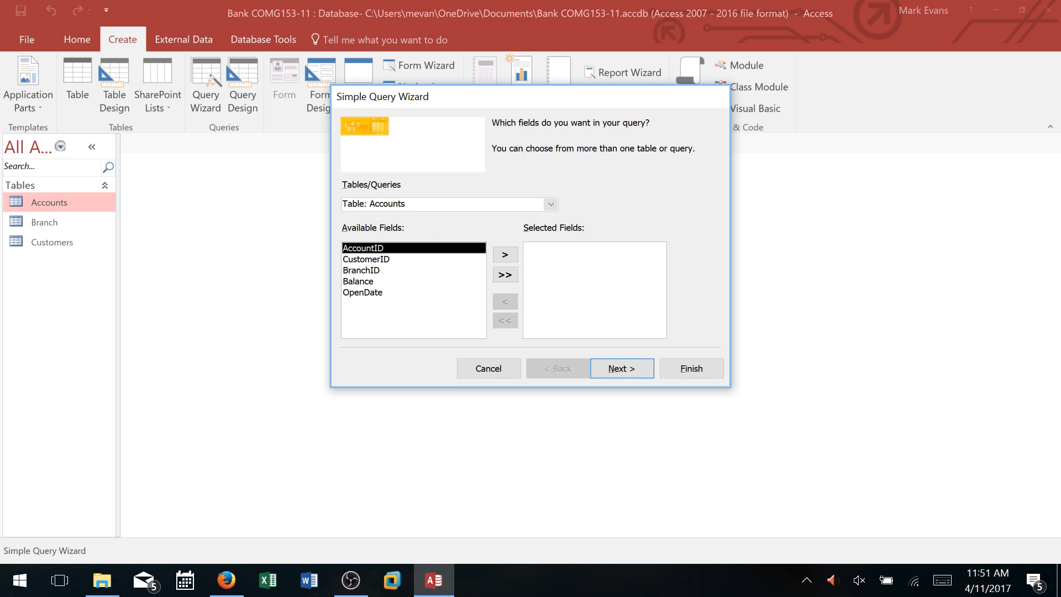
pyautogui.moveTo(406, 203); pyautogui.dragTo(330, 203)
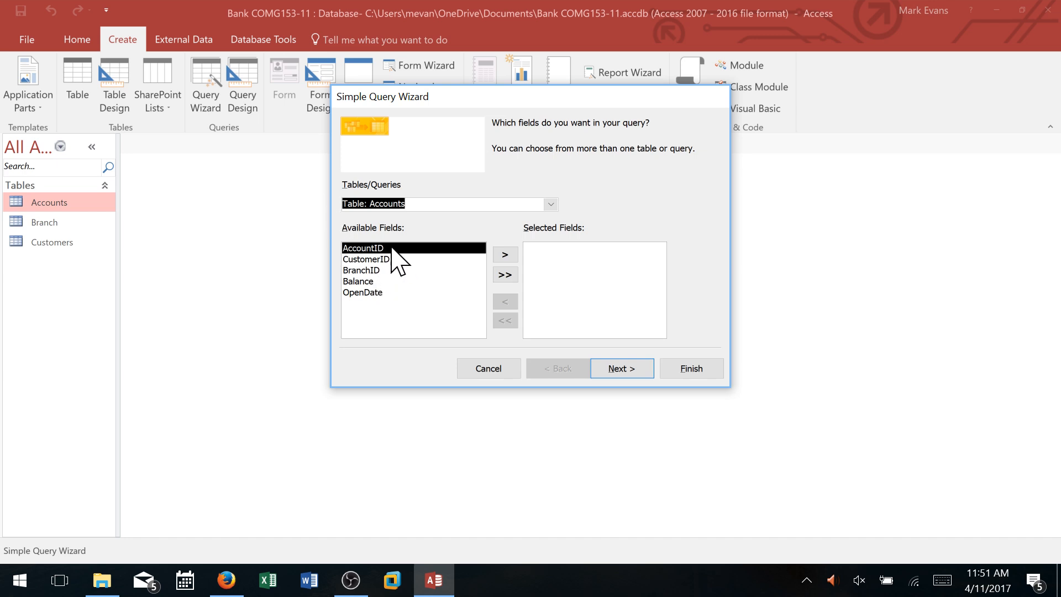
pyautogui.click(505, 254)
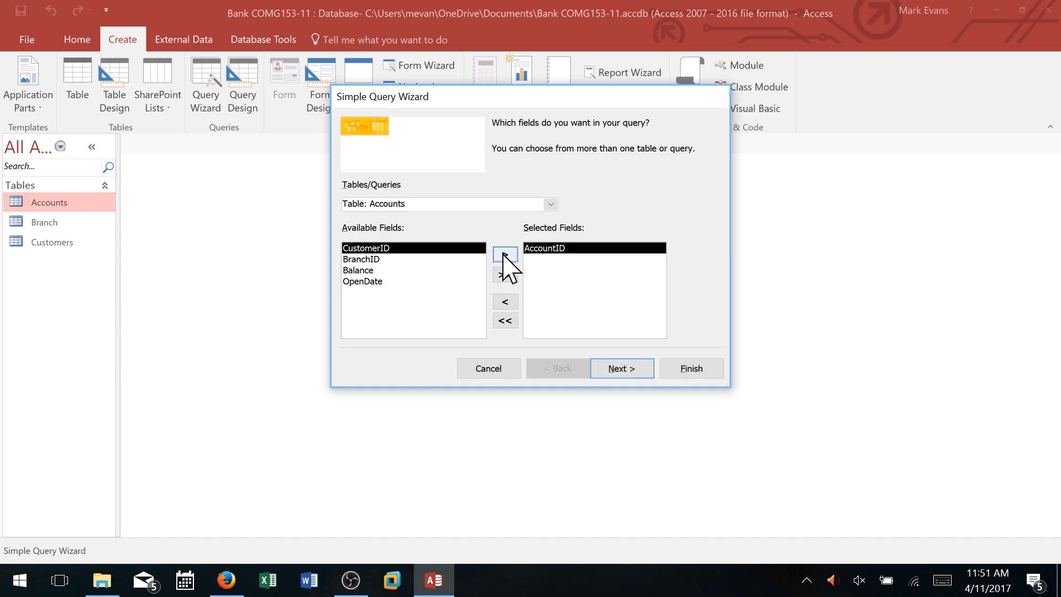
pyautogui.click(505, 255)
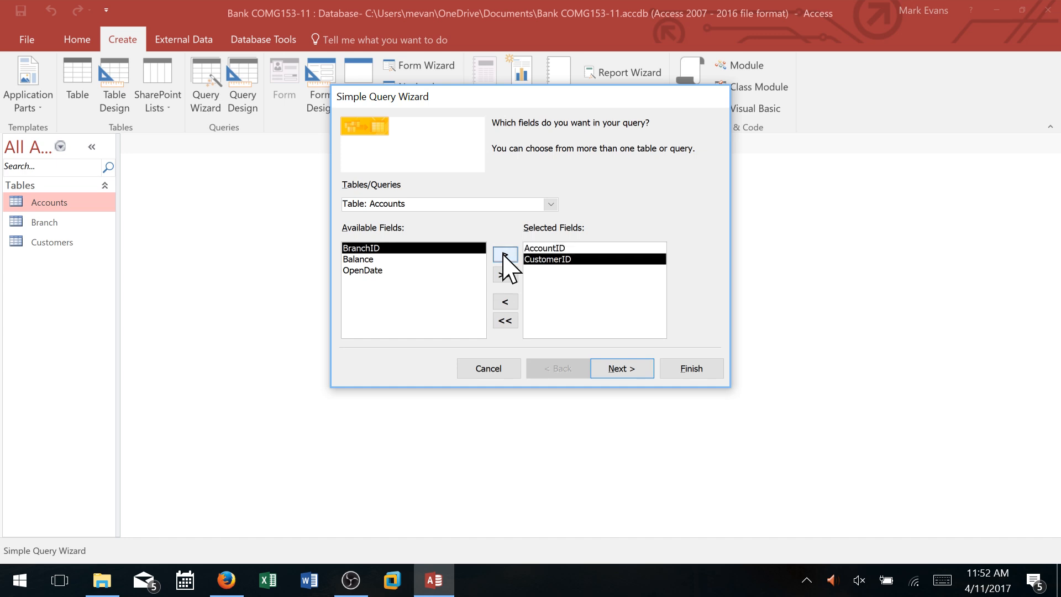
pyautogui.click(505, 255)
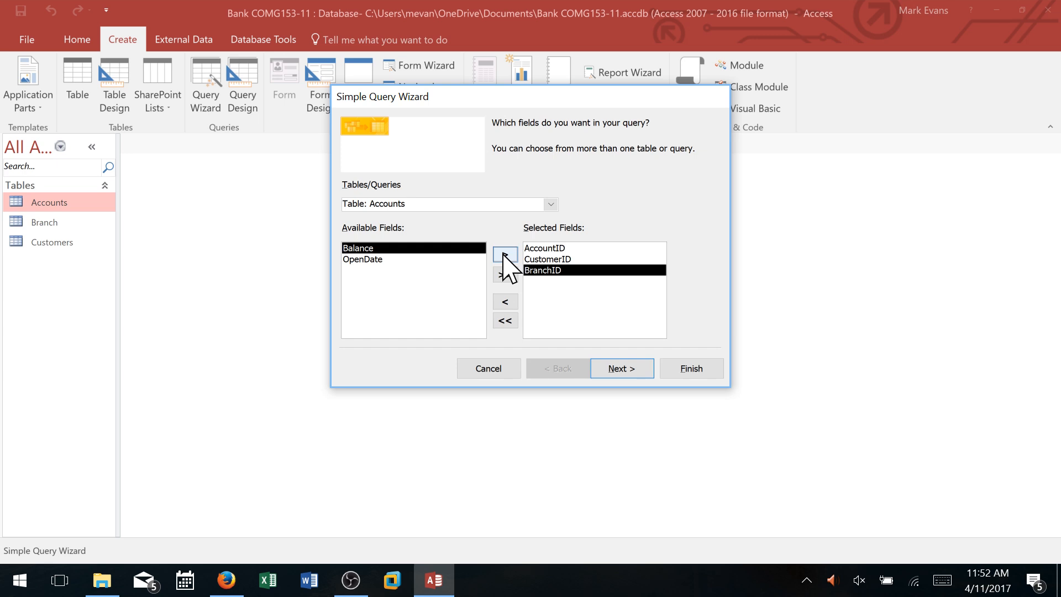
pyautogui.click(505, 254)
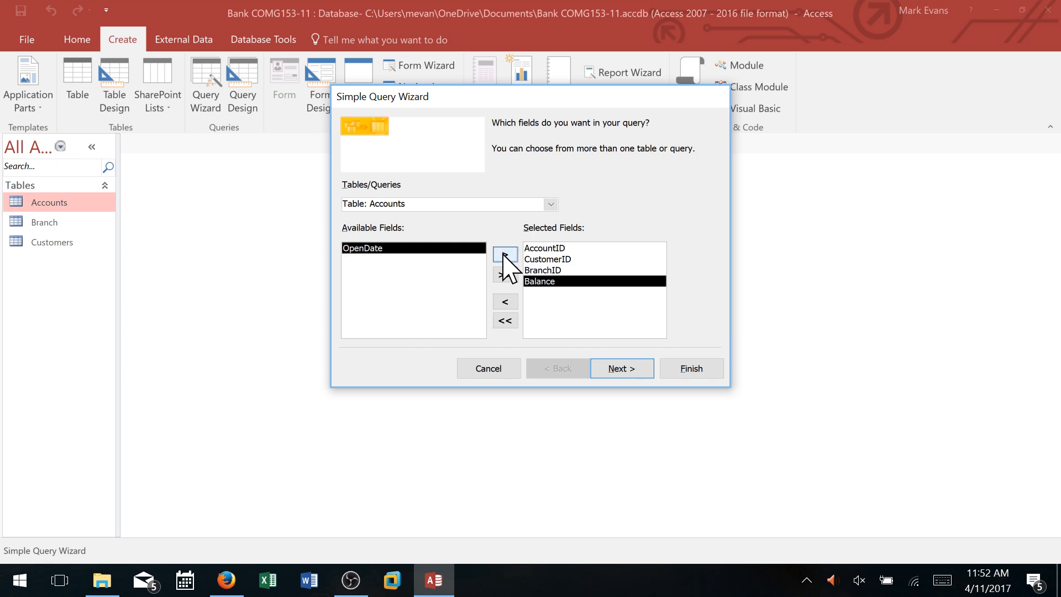
pyautogui.click(630, 370)
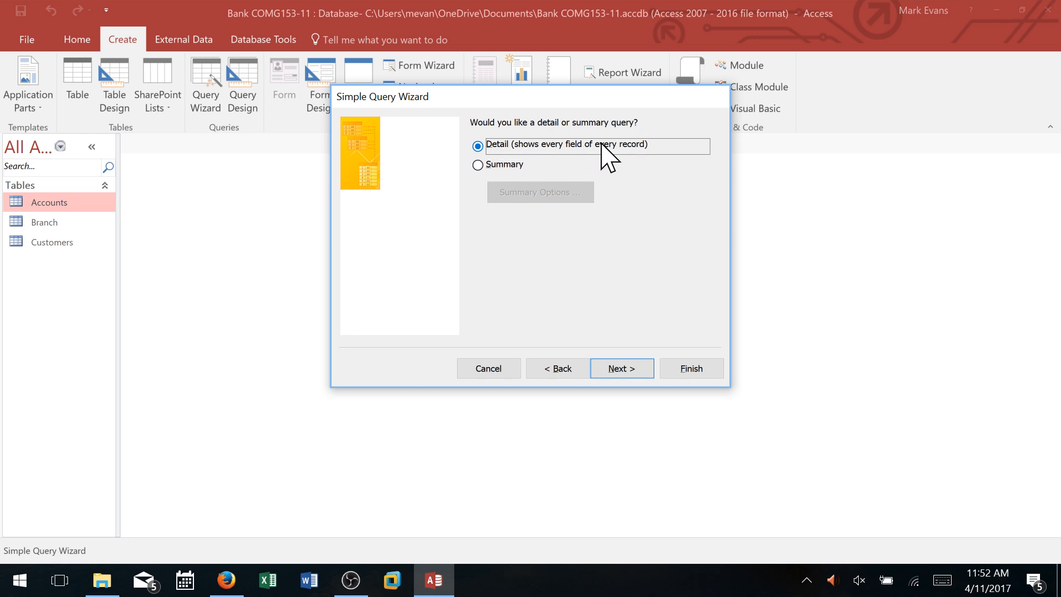
pyautogui.click(699, 370)
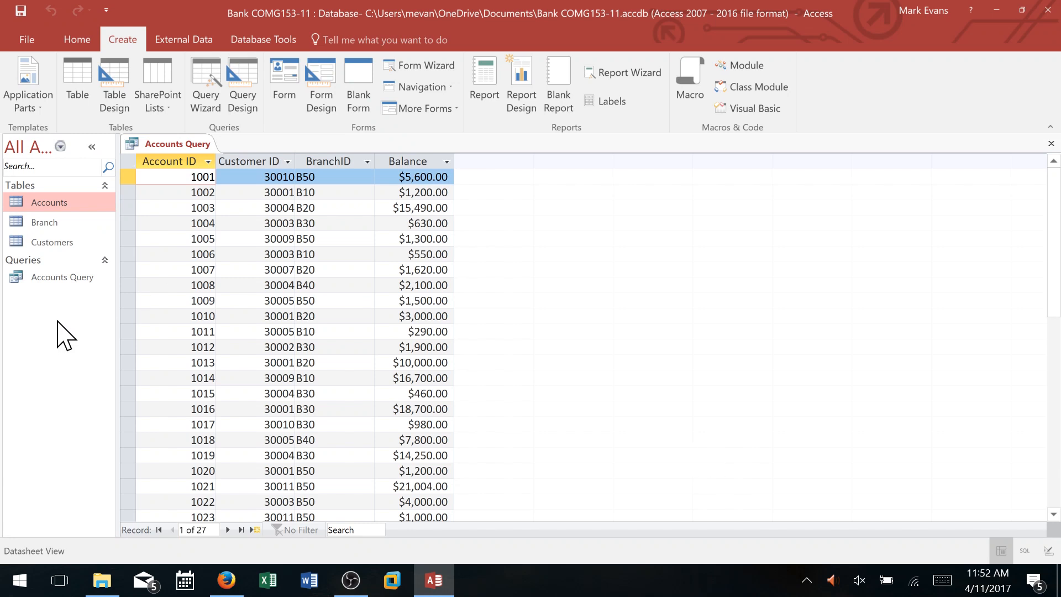
# - Widen the navigation pane and try to rename the Accounts Query while it is open
pyautogui.moveTo(118, 312); pyautogui.dragTo(150, 313)
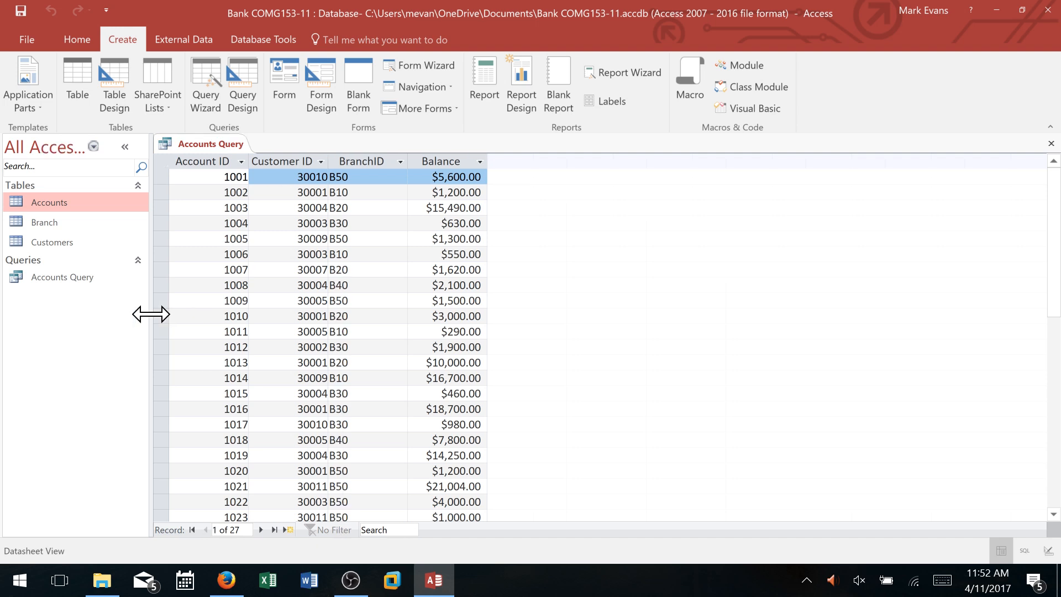
pyautogui.rightClick(62, 278)
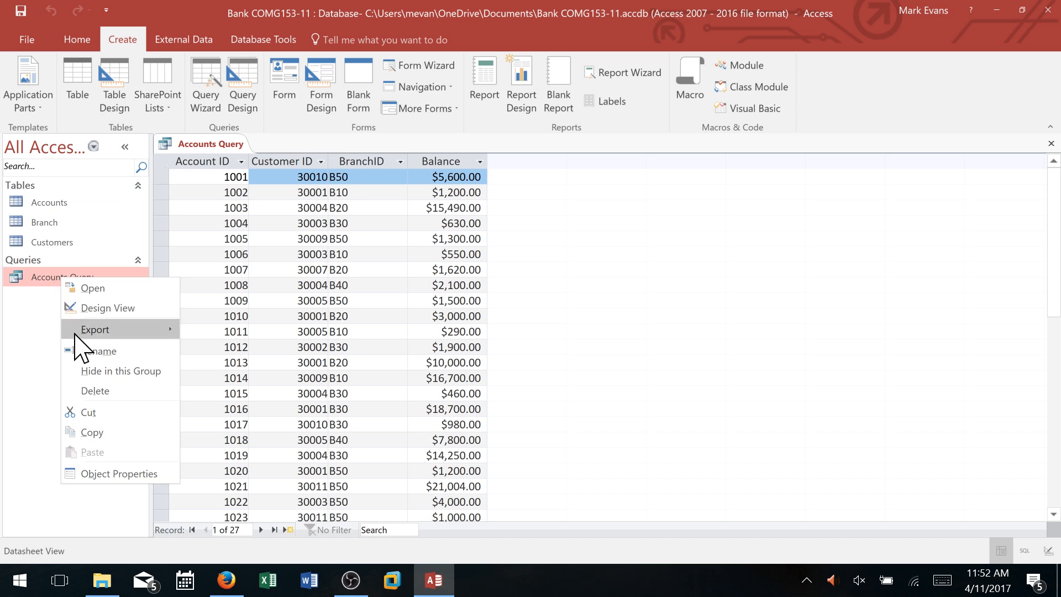
pyautogui.click(98, 351)
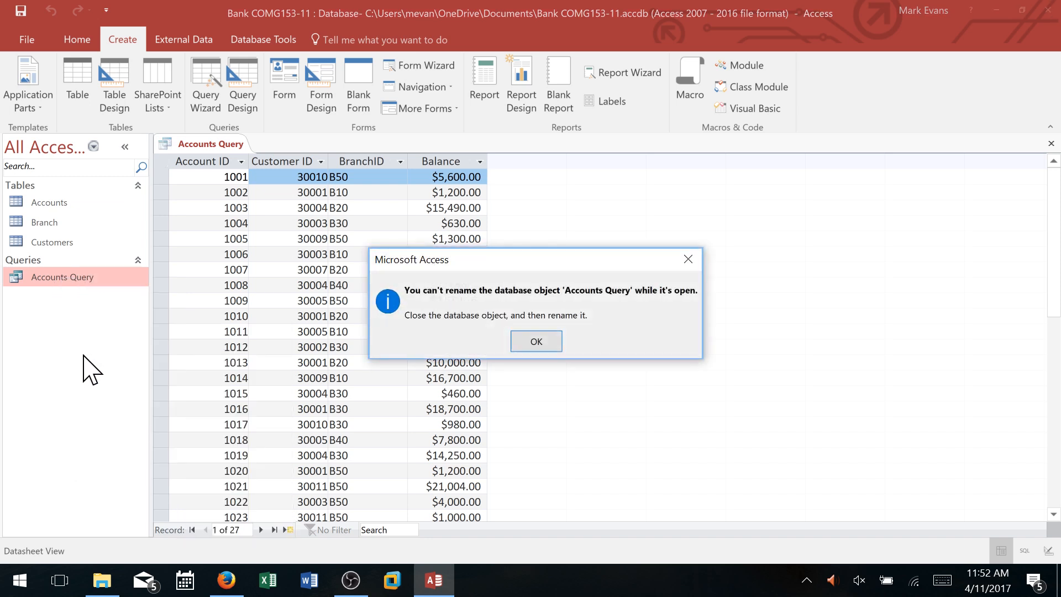
pyautogui.click(534, 342)
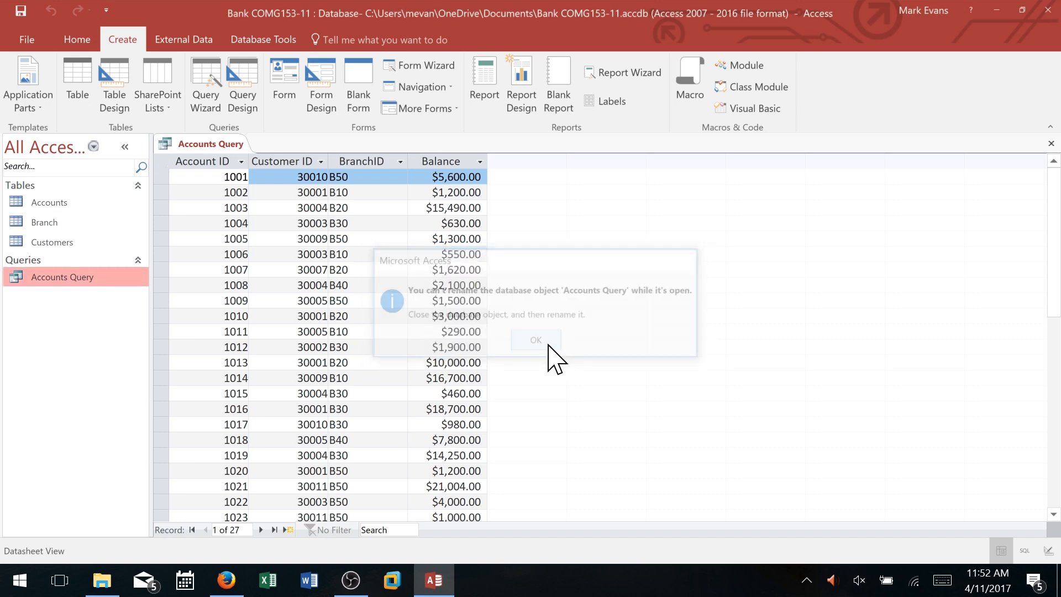
# - Close the Accounts Query and rename it Accounts from Campus Branch
pyautogui.click(1049, 144)
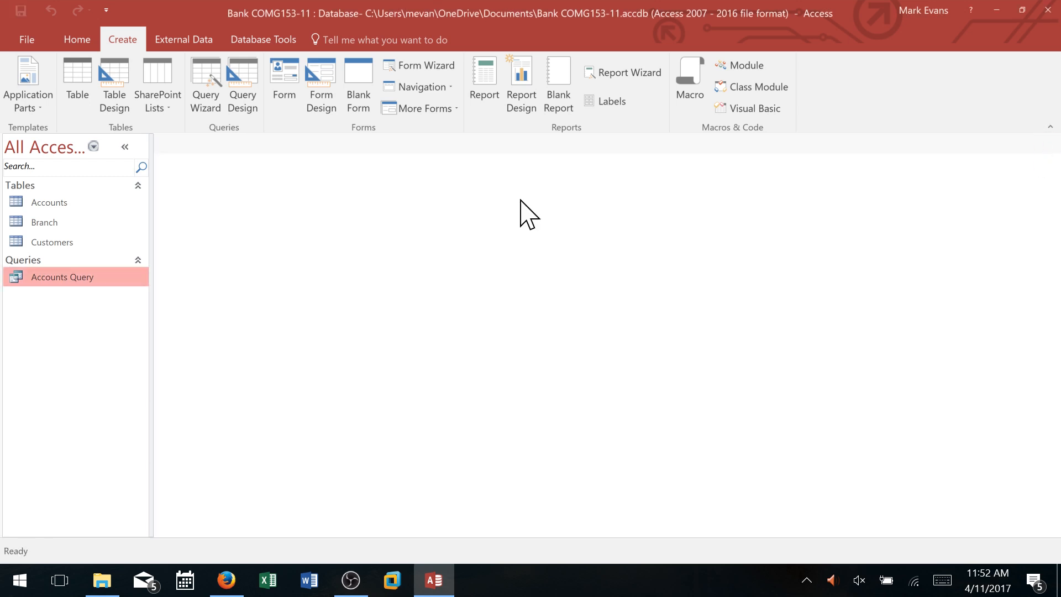
pyautogui.rightClick(48, 281)
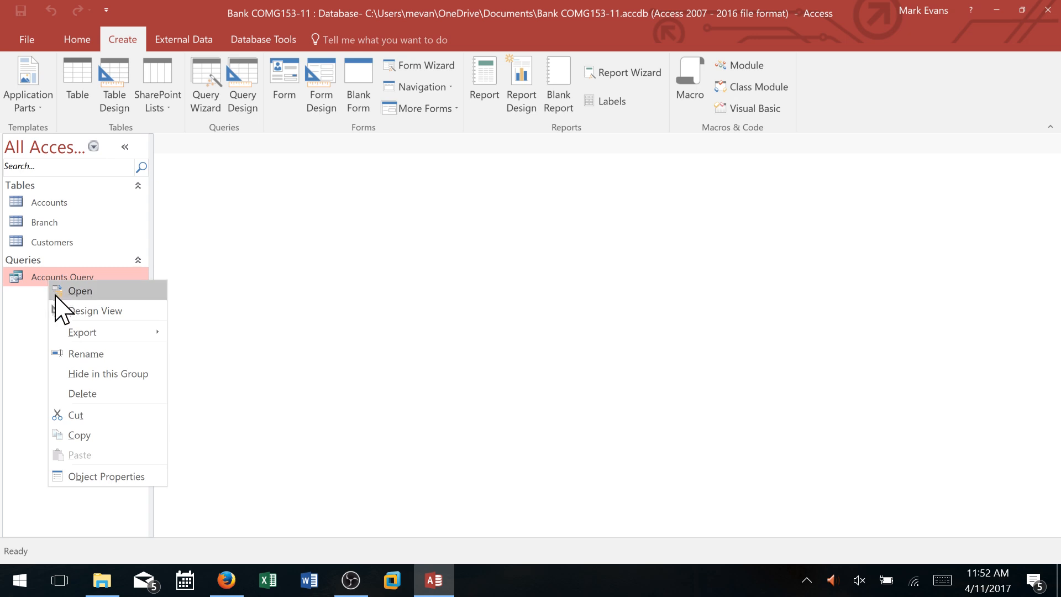
pyautogui.click(84, 359)
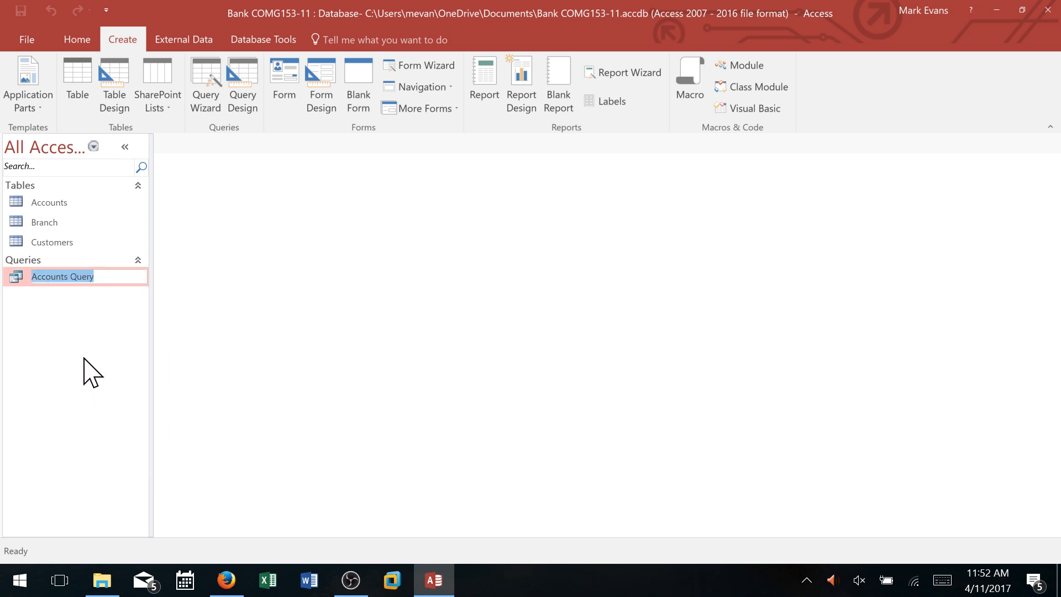
pyautogui.write('Accou')
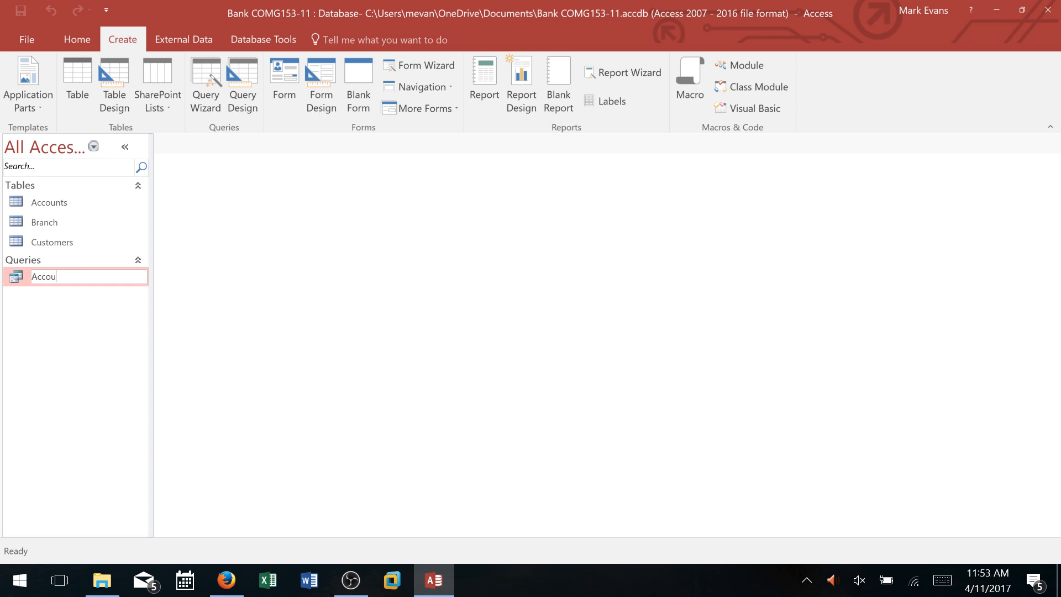
pyautogui.write('nts from Campus Branch')
pyautogui.press('Return')
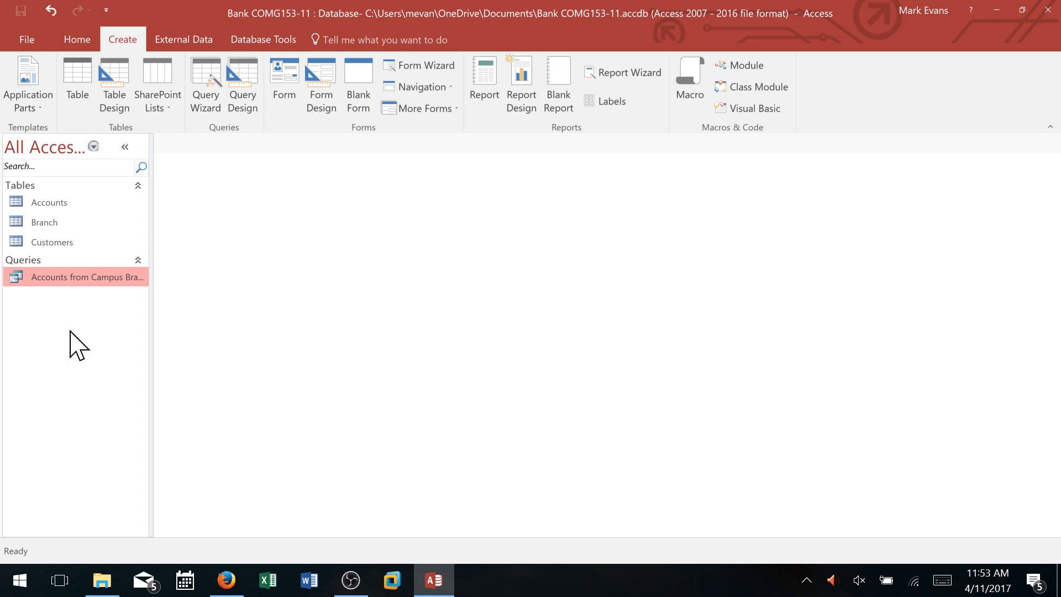
# - Open the Accounts from Campus Branch query in Design View and sort AccountID in ascending order
pyautogui.rightClick(50, 278)
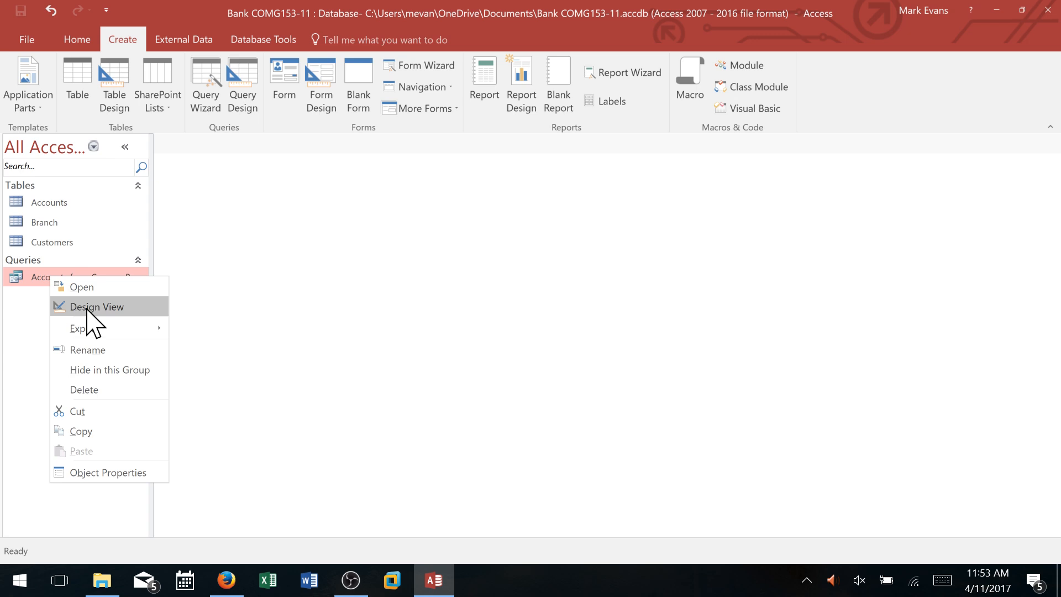
pyautogui.click(89, 309)
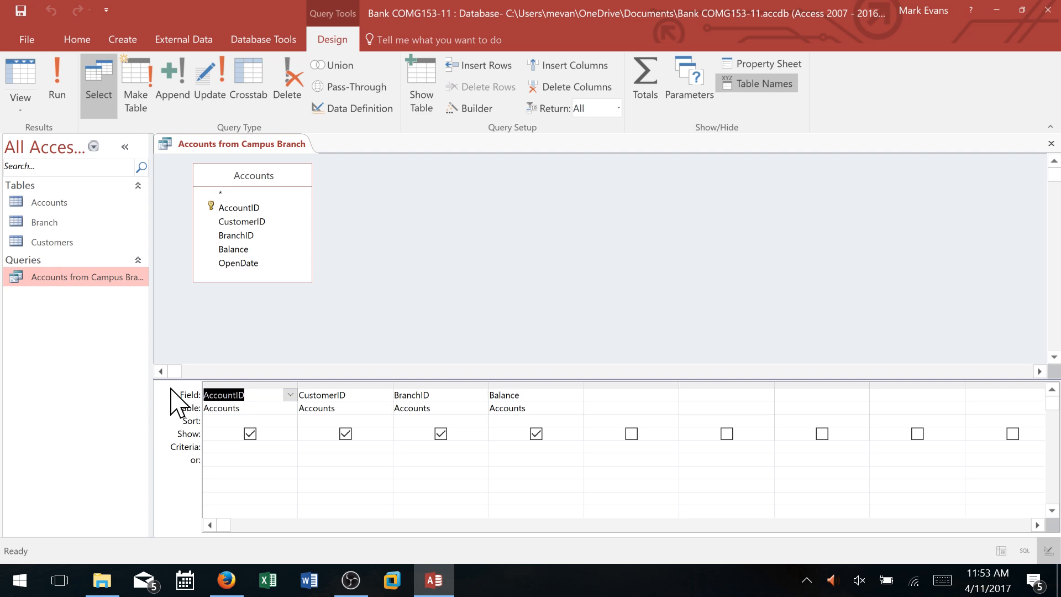
pyautogui.click(288, 421)
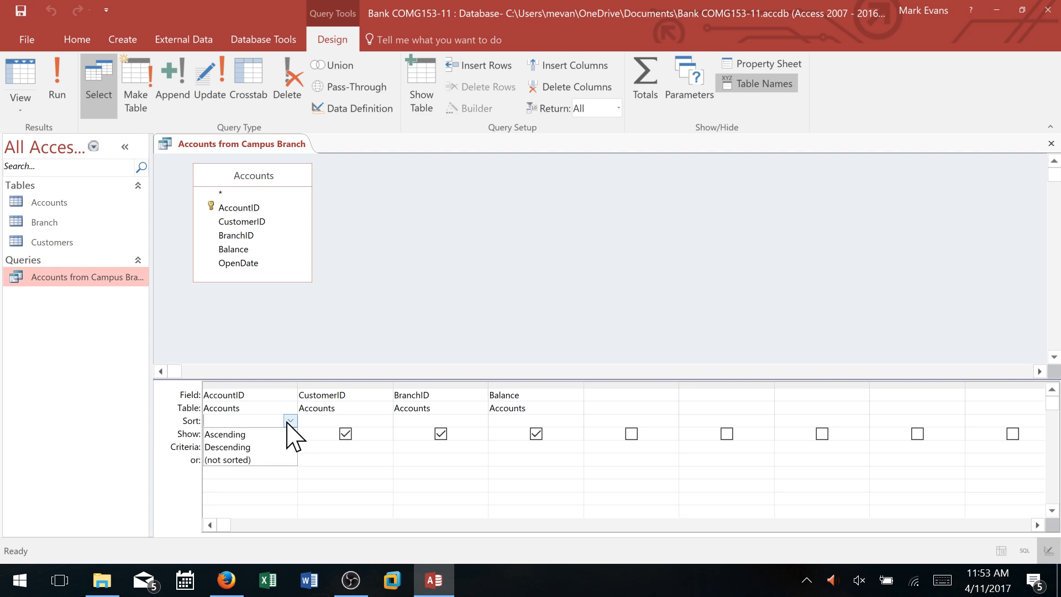
pyautogui.click(238, 436)
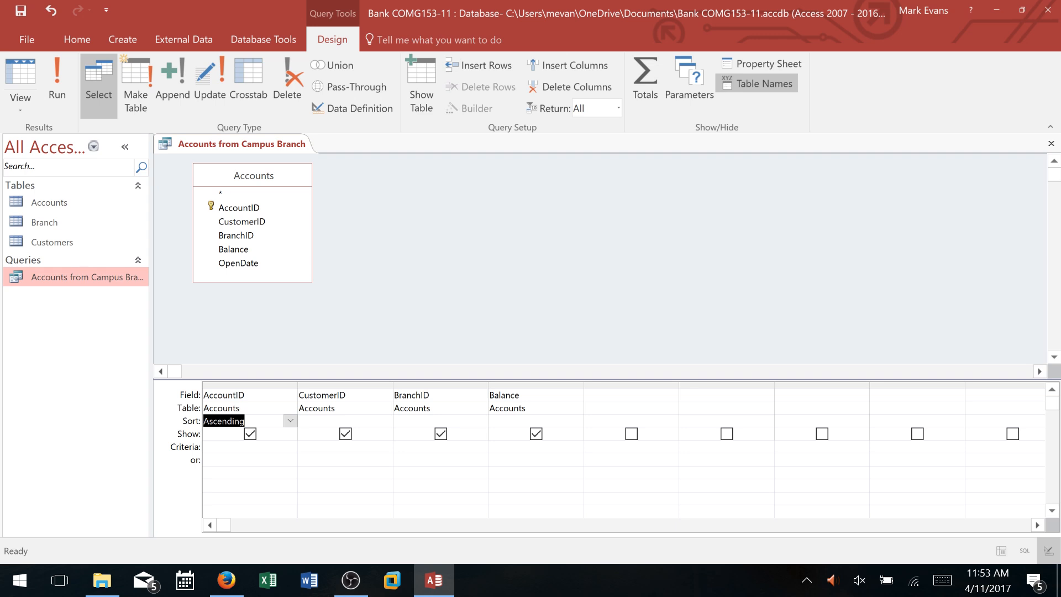
# - Set the BranchID criterion to B50 and run the query
pyautogui.click(436, 446)
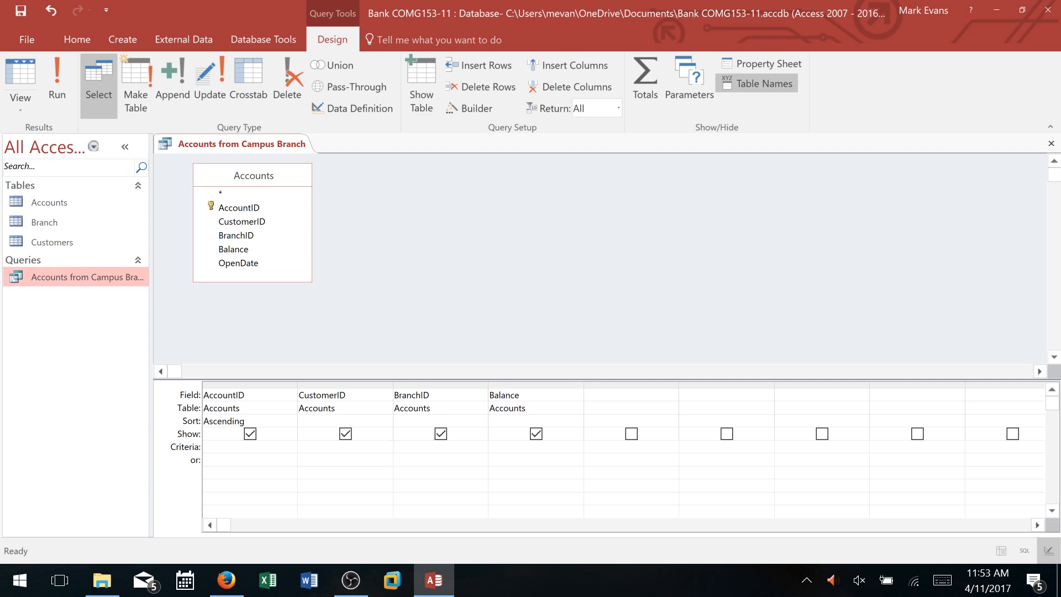
pyautogui.write('B50')
pyautogui.click(58, 78)
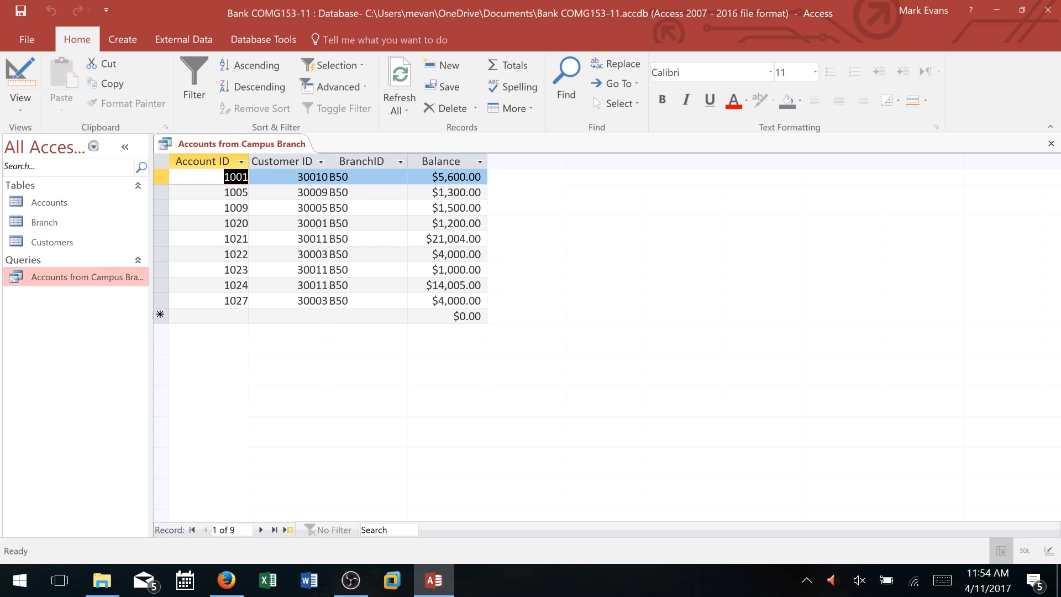
# - Set the balance of the fourth record in the query results to $12,000.00 and commit the record
pyautogui.click(297, 223)
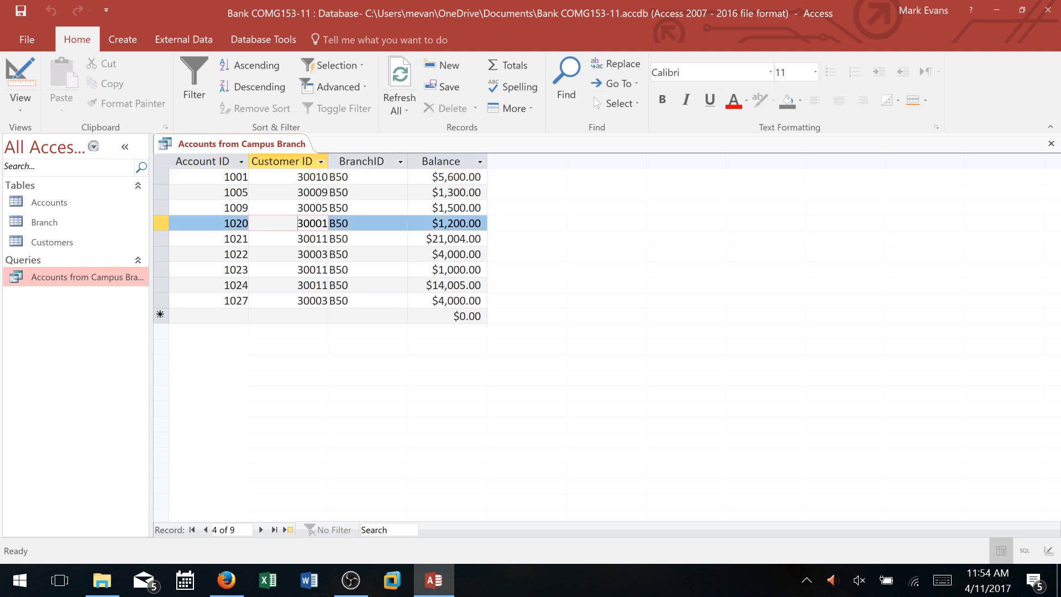
pyautogui.click(459, 223)
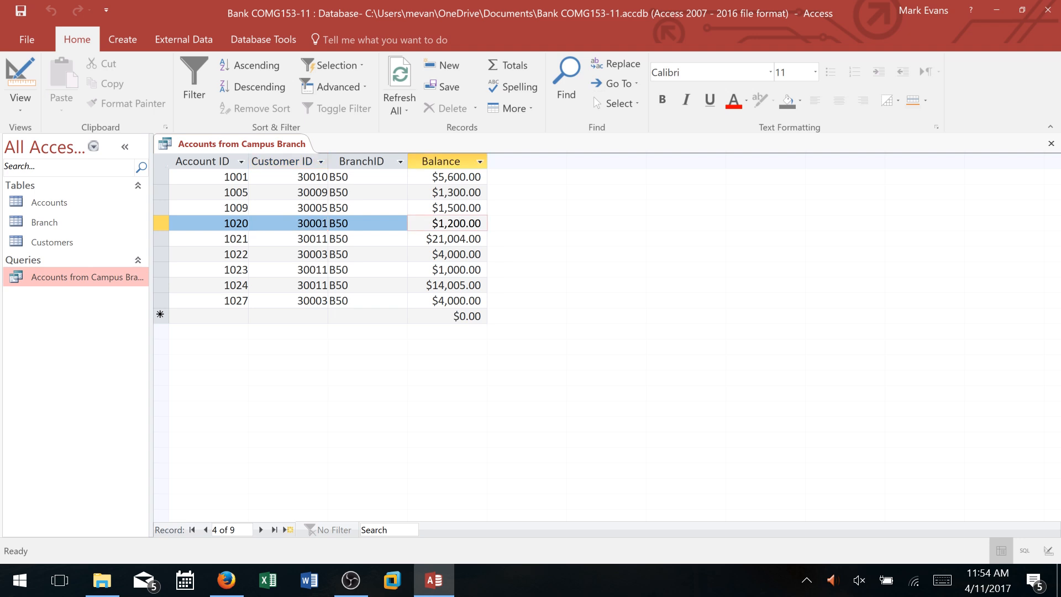
pyautogui.write('0')
pyautogui.press('Tab')
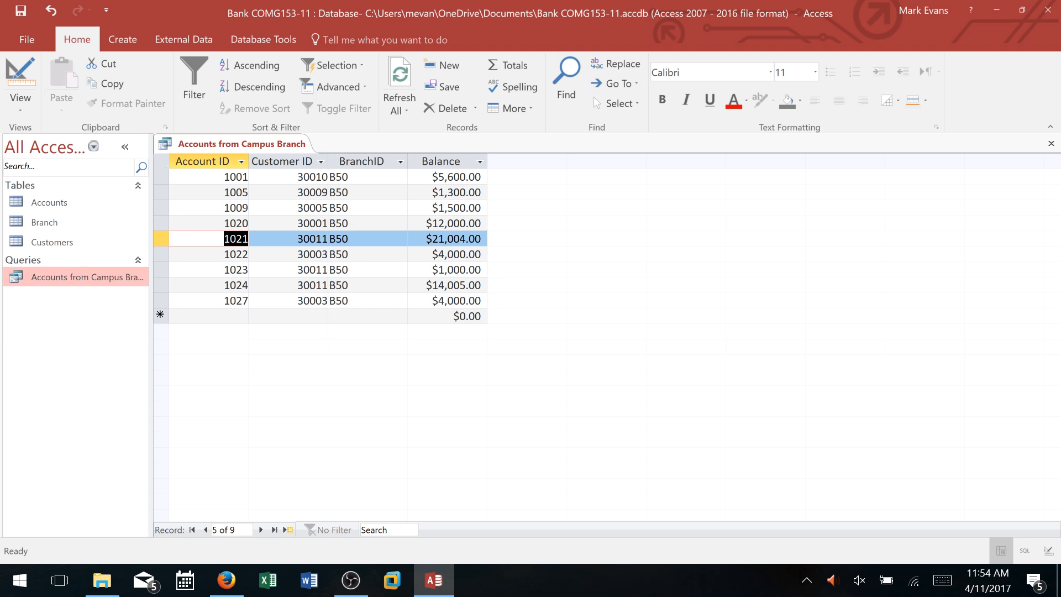
# - Close the Accounts from Campus Branch query, saving the changes to its design
pyautogui.click(453, 223)
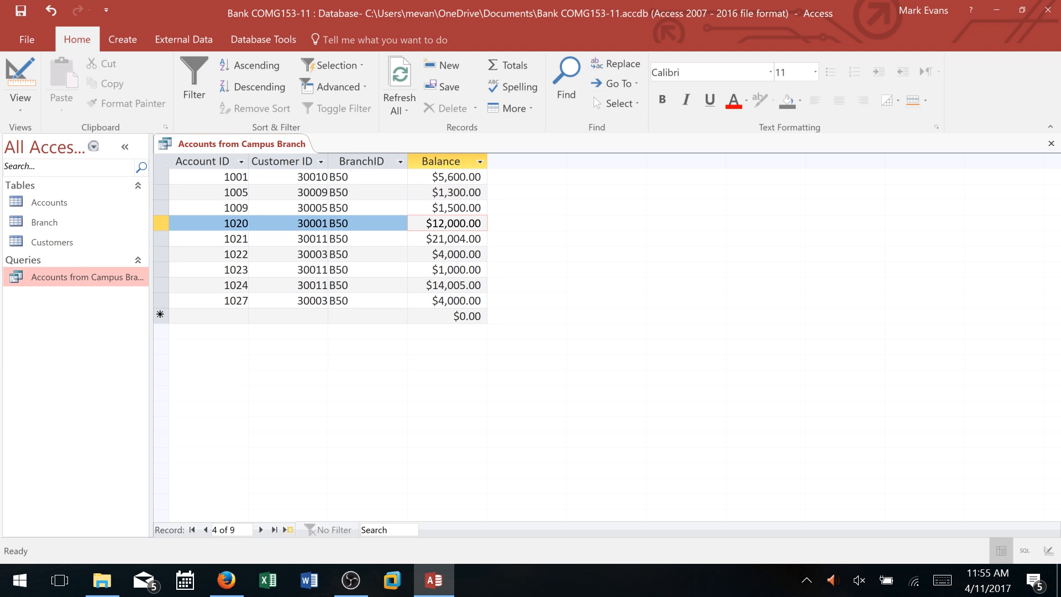
pyautogui.click(1050, 144)
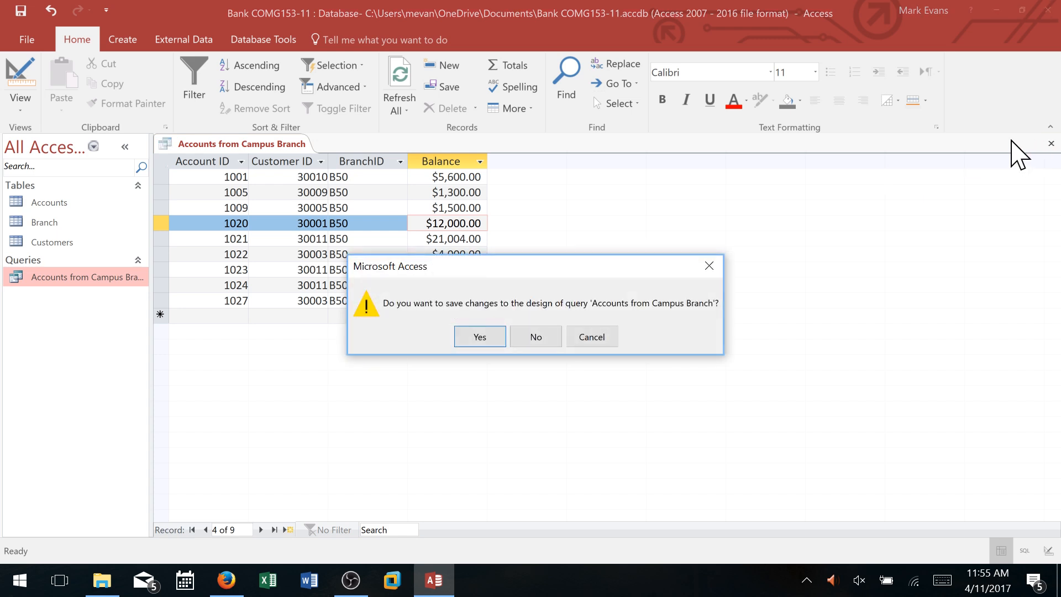
pyautogui.click(479, 342)
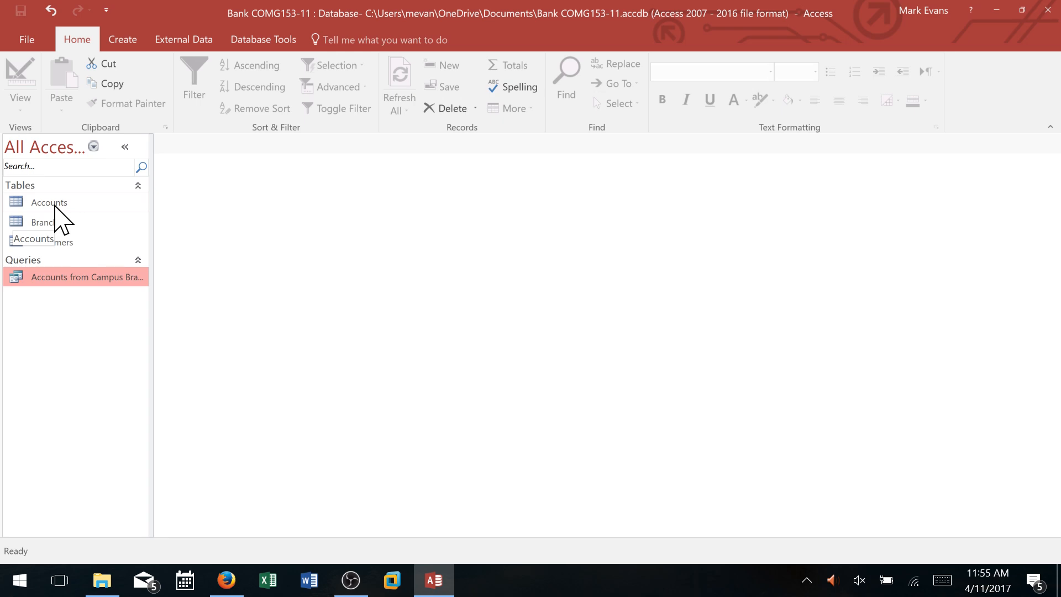
# - Open the Accounts table and select the B50 record with the $12,000.00 balance to check the edit made through the query
pyautogui.doubleClick(54, 206)
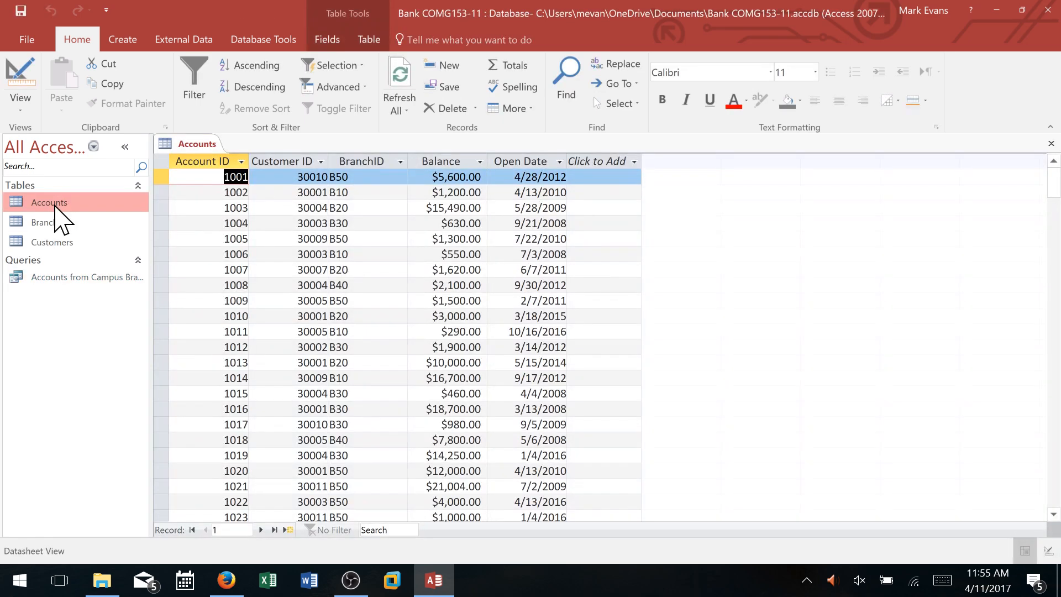
pyautogui.scroll(-1, 403, 343)
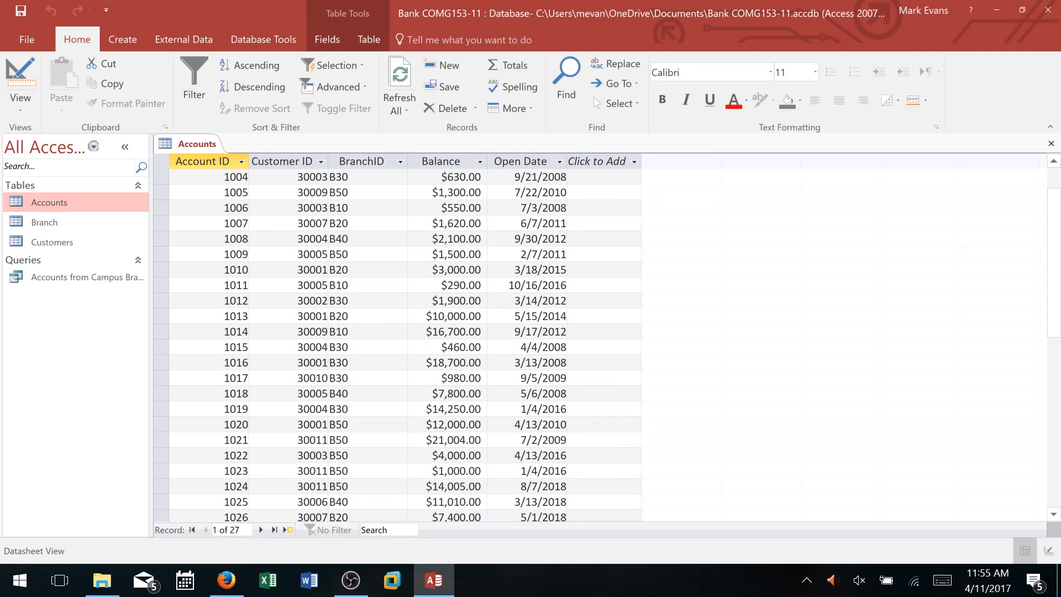
pyautogui.click(287, 424)
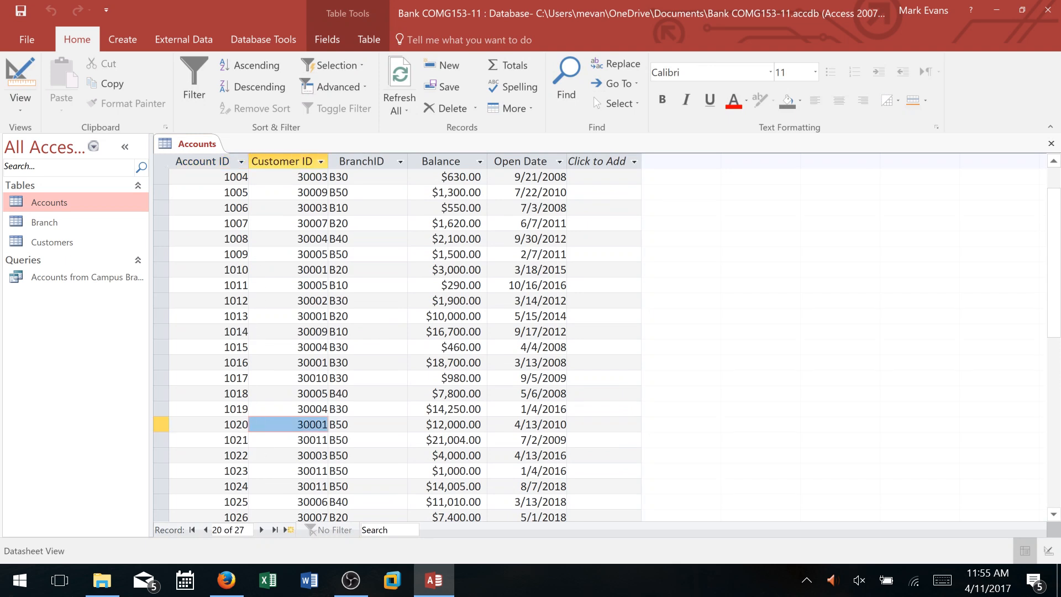
pyautogui.click(160, 425)
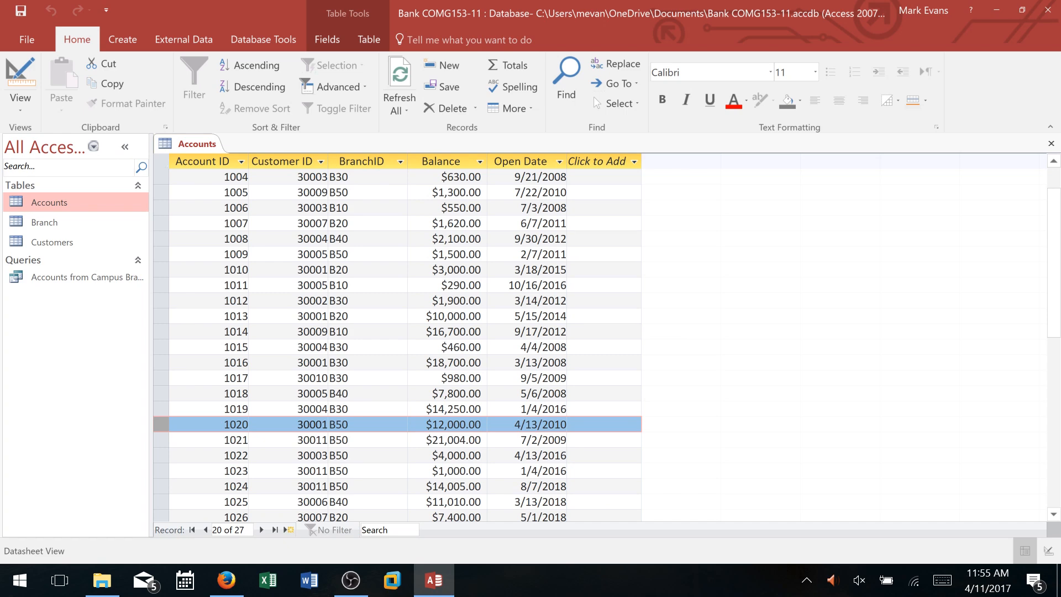
# - Start a new record at the end of the Accounts table with the next unused account ID and an existing customer ID
pyautogui.scroll(-4, 372, 440)
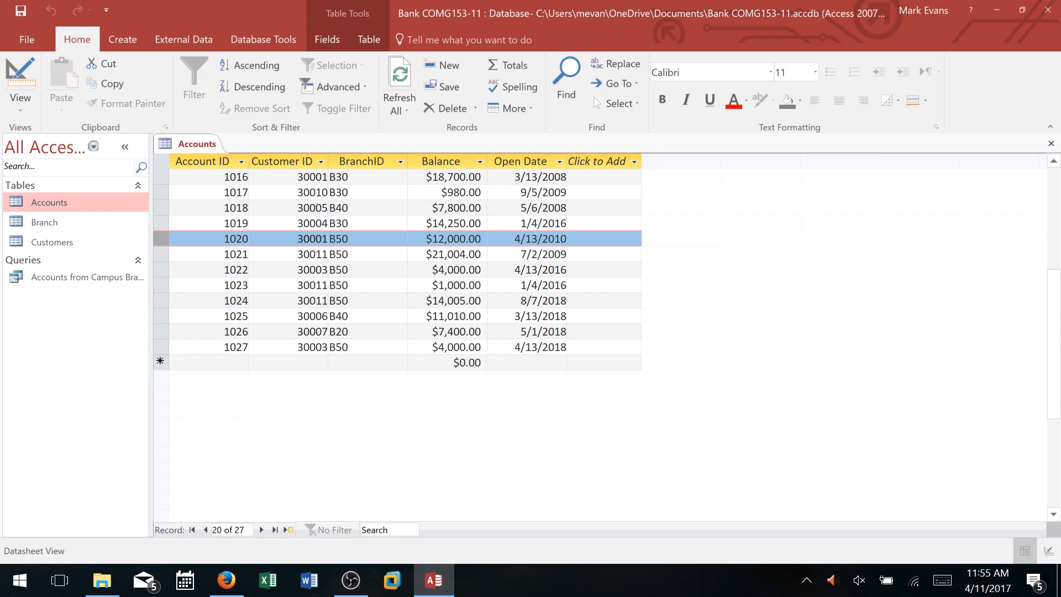
pyautogui.click(229, 363)
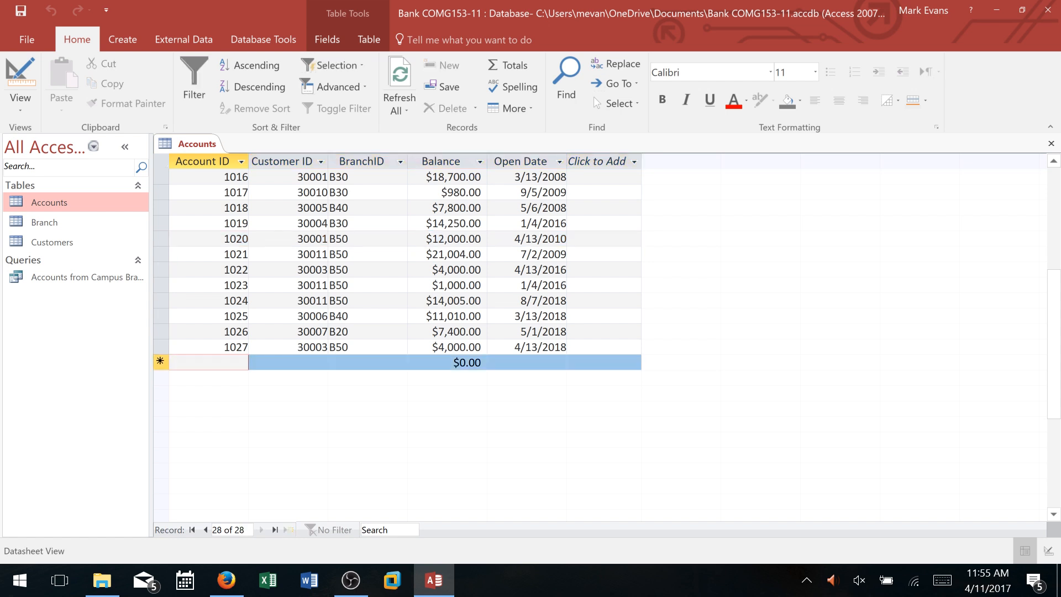
pyautogui.write('1')
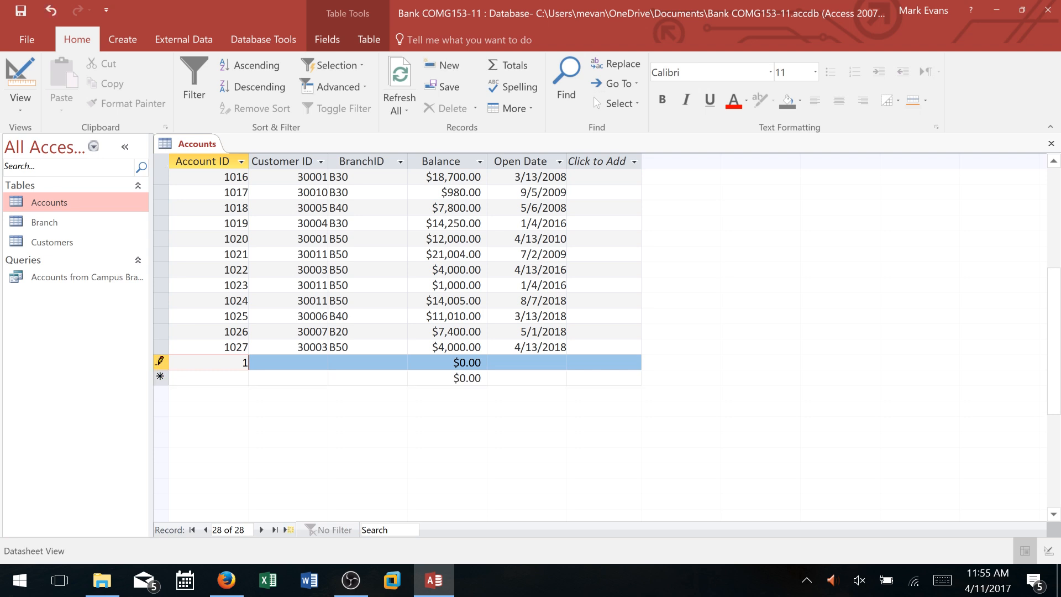
pyautogui.write('028')
pyautogui.press('Tab')
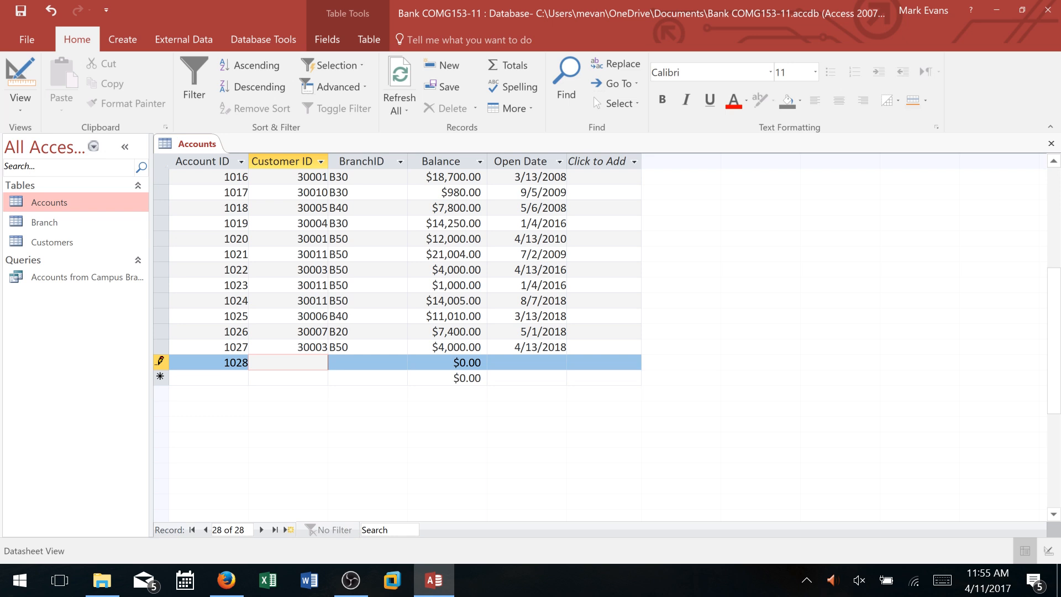
pyautogui.write('30005')
pyautogui.press('Tab')
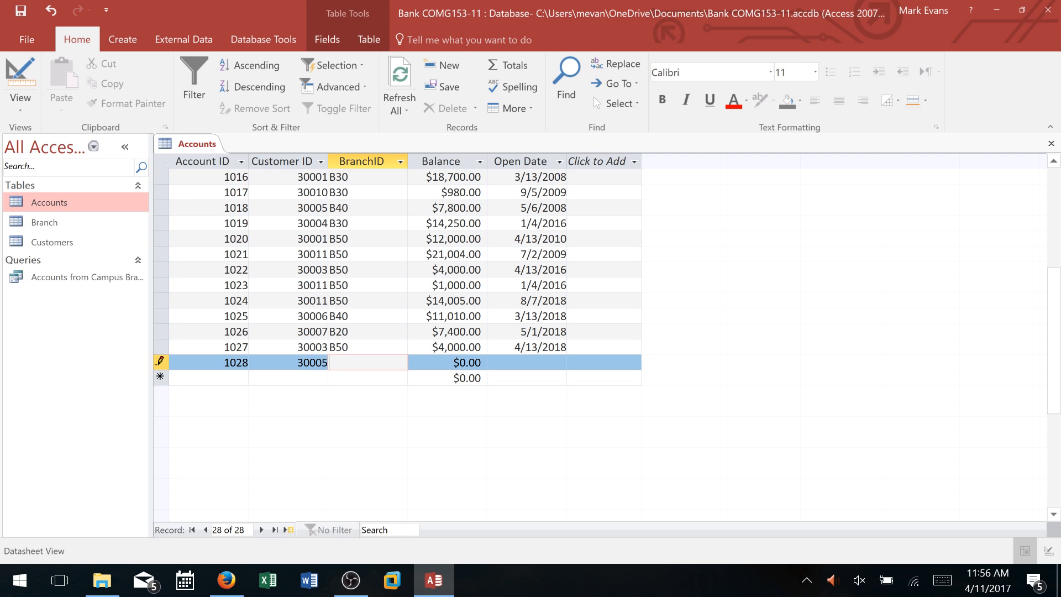
# - Fill in the new record with BranchID B50, a balance of $8,000.00 and the open date 8/4/2018, and commit it
pyautogui.write('b50')
pyautogui.press('BackSpace')
pyautogui.press('BackSpace')
pyautogui.press('BackSpace')
pyautogui.write('B50')
pyautogui.press('Tab')
pyautogui.write('8000')
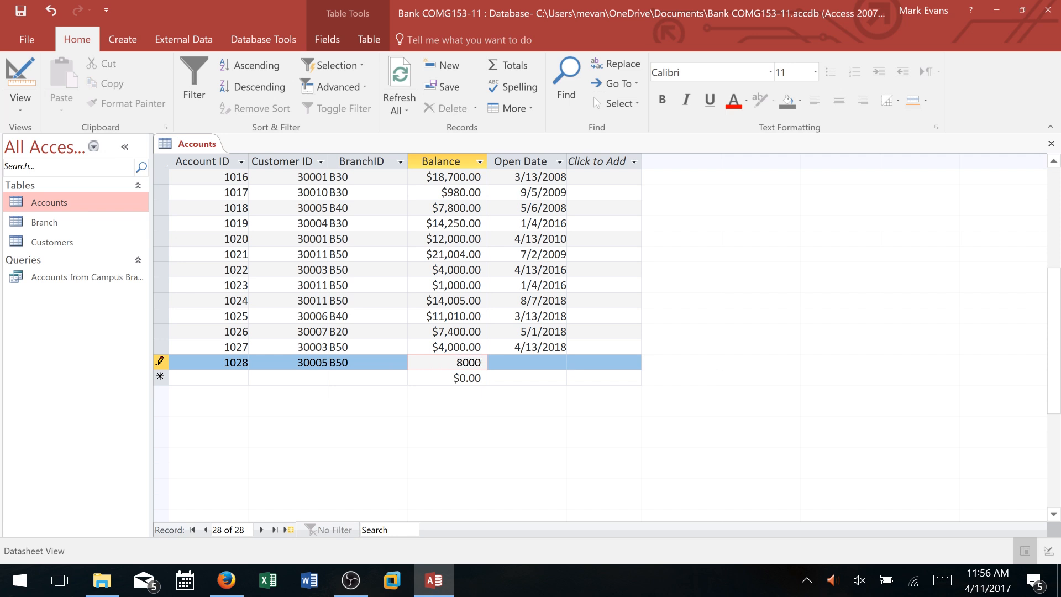
pyautogui.press('Tab')
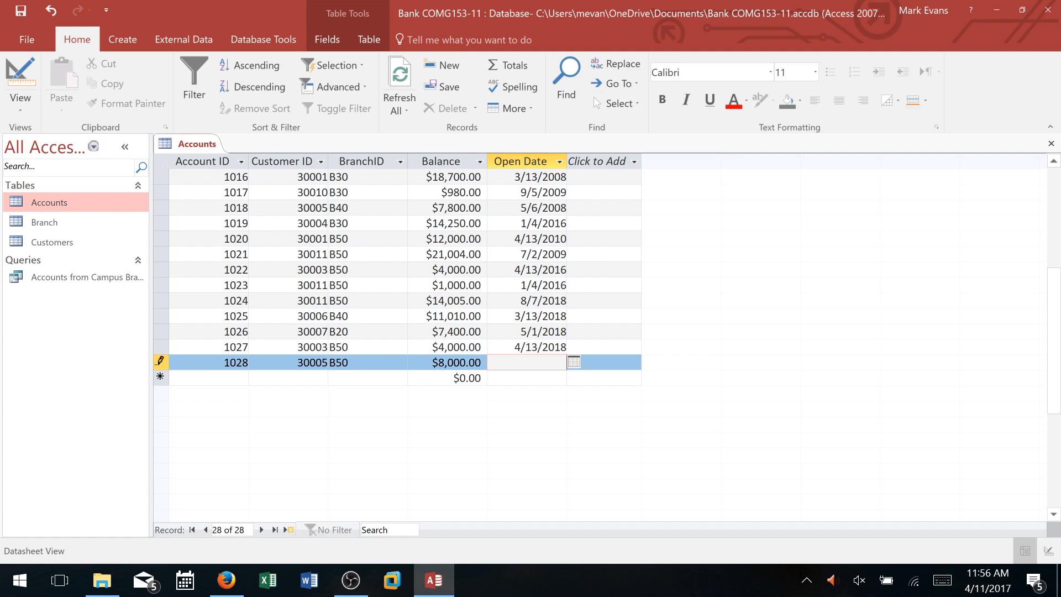
pyautogui.write('8/4/2018')
pyautogui.press('Tab')
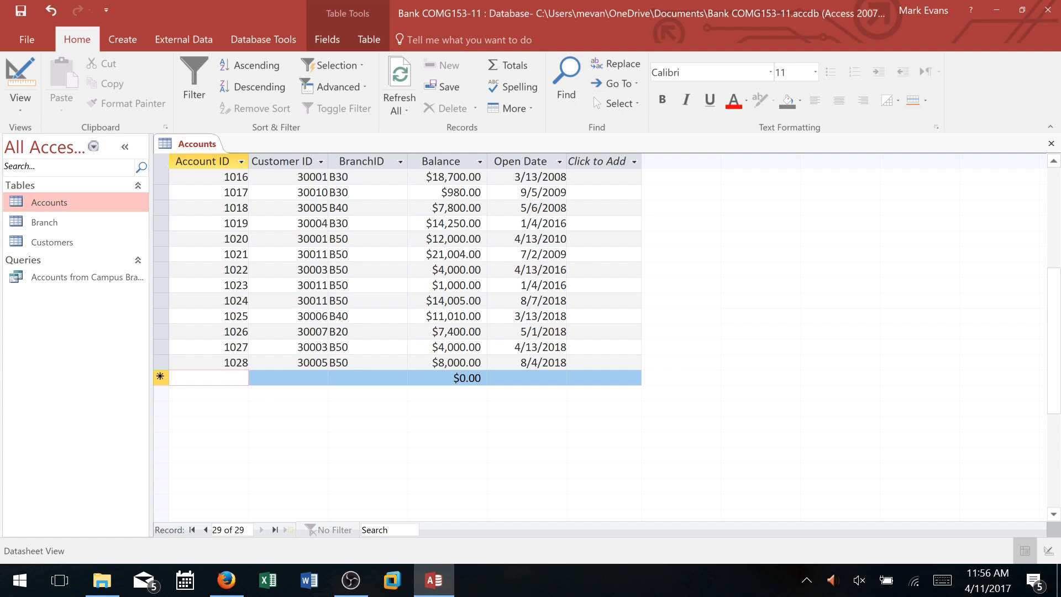
# - Save and close the Accounts table
pyautogui.click(468, 363)
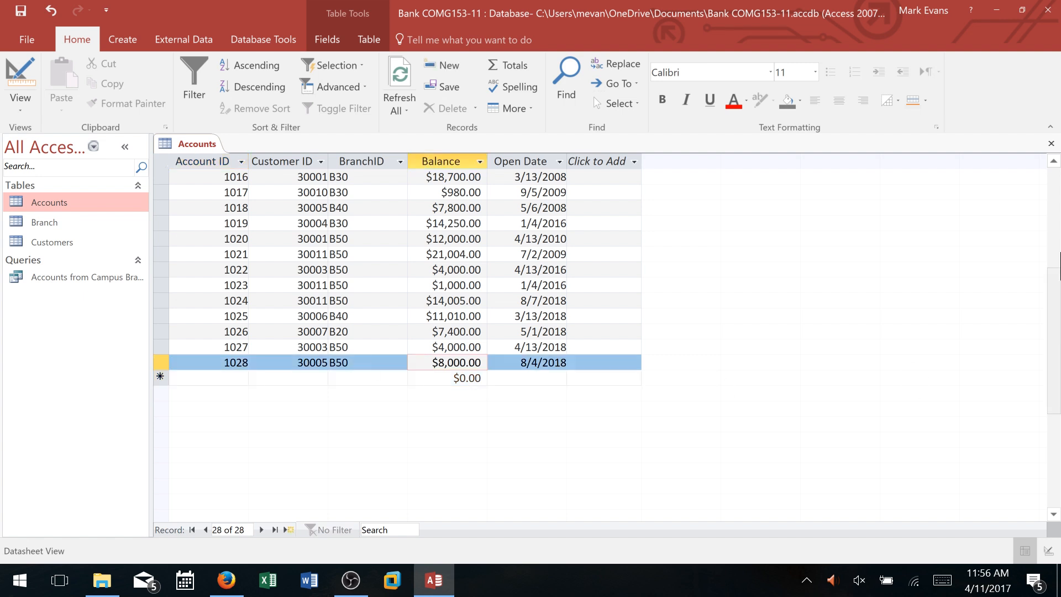
pyautogui.click(17, 12)
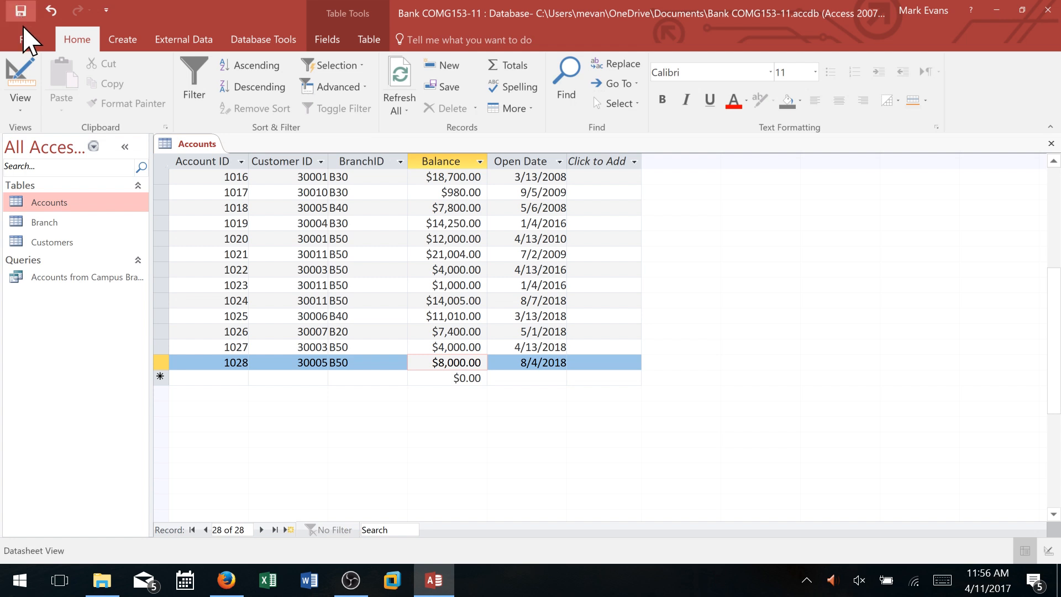
pyautogui.click(1050, 145)
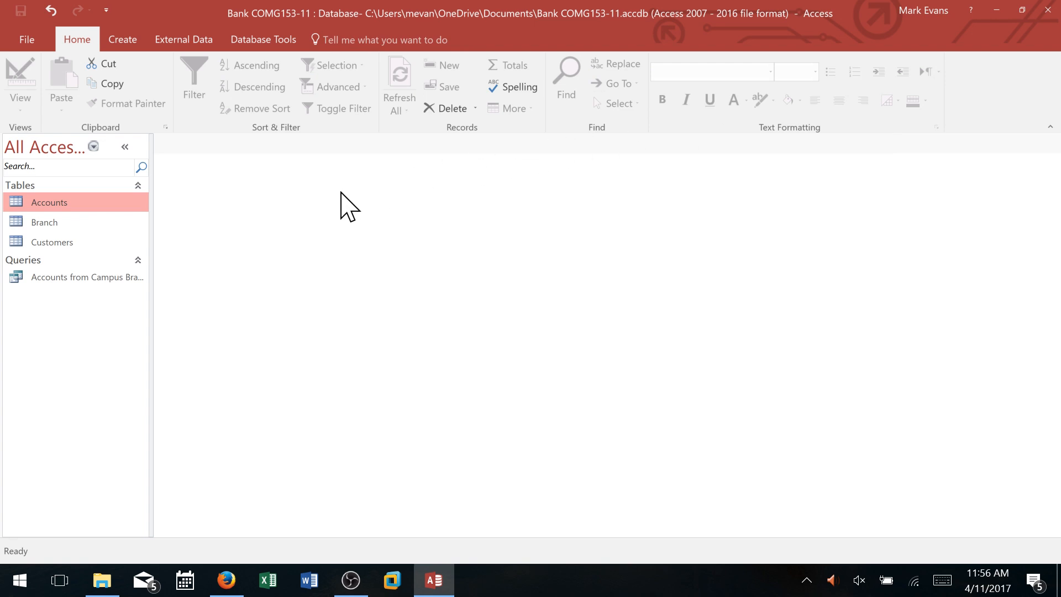
# - Open the Accounts from Campus Branch query and select the $8,000.00 record to check that the query includes the new account
pyautogui.doubleClick(77, 278)
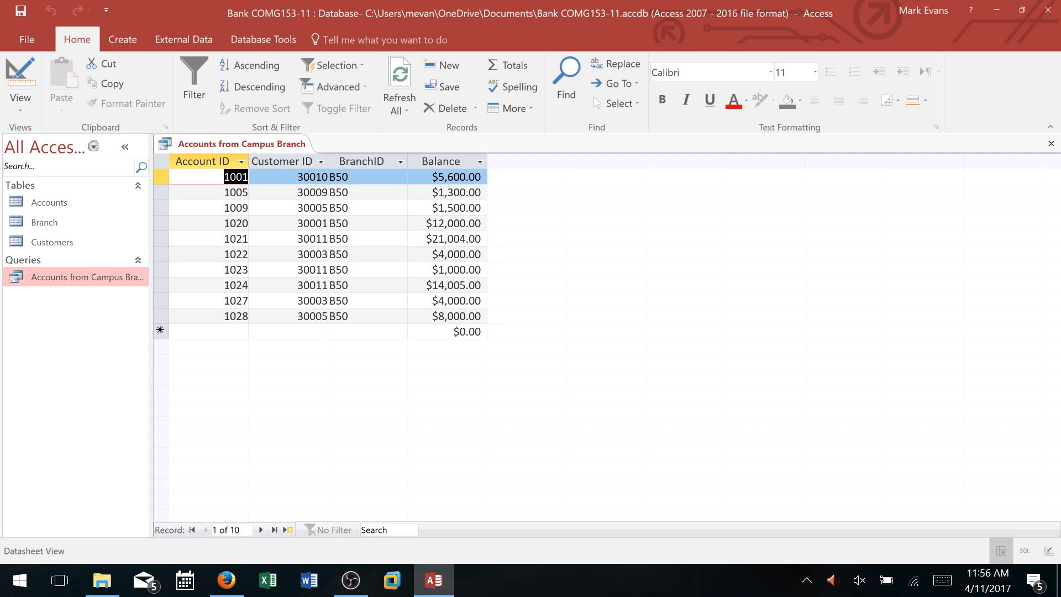
pyautogui.moveTo(248, 316); pyautogui.dragTo(224, 316)
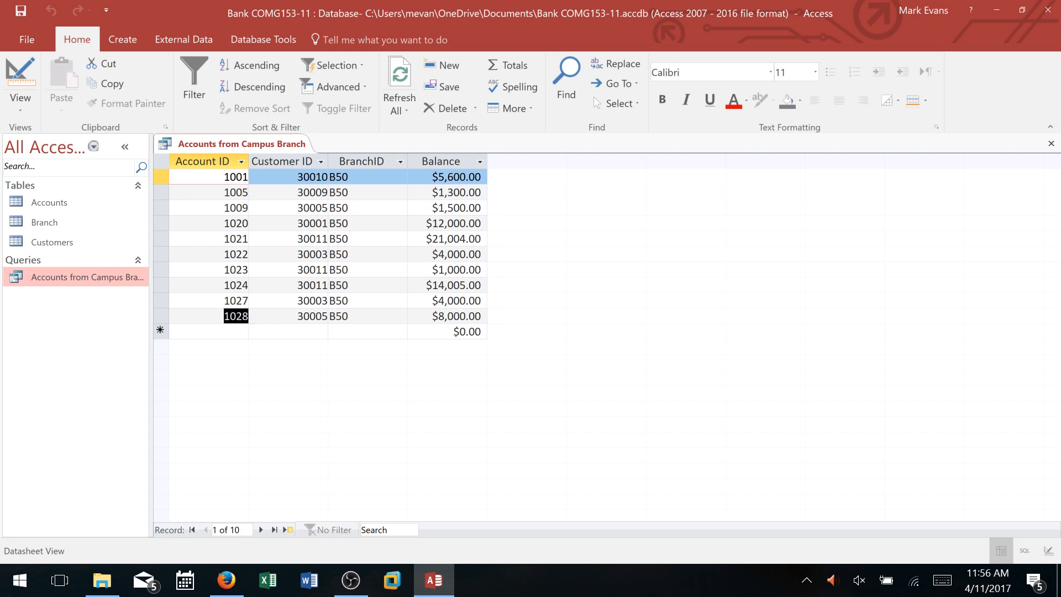
pyautogui.click(165, 314)
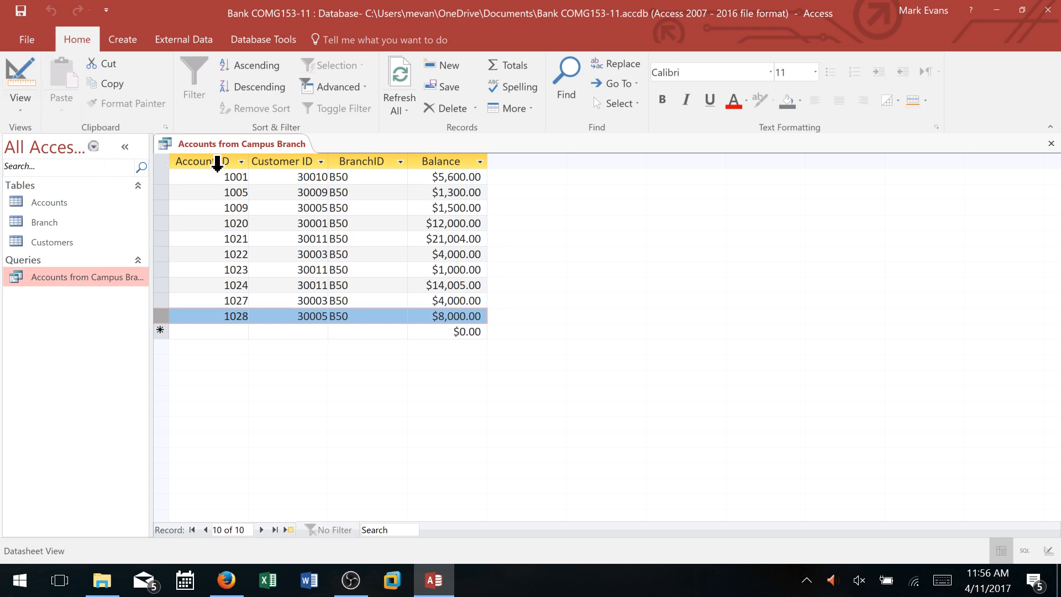
# - Save a copy of the query as a new query object named Accounts from Campus Branch Sorted
pyautogui.click(26, 39)
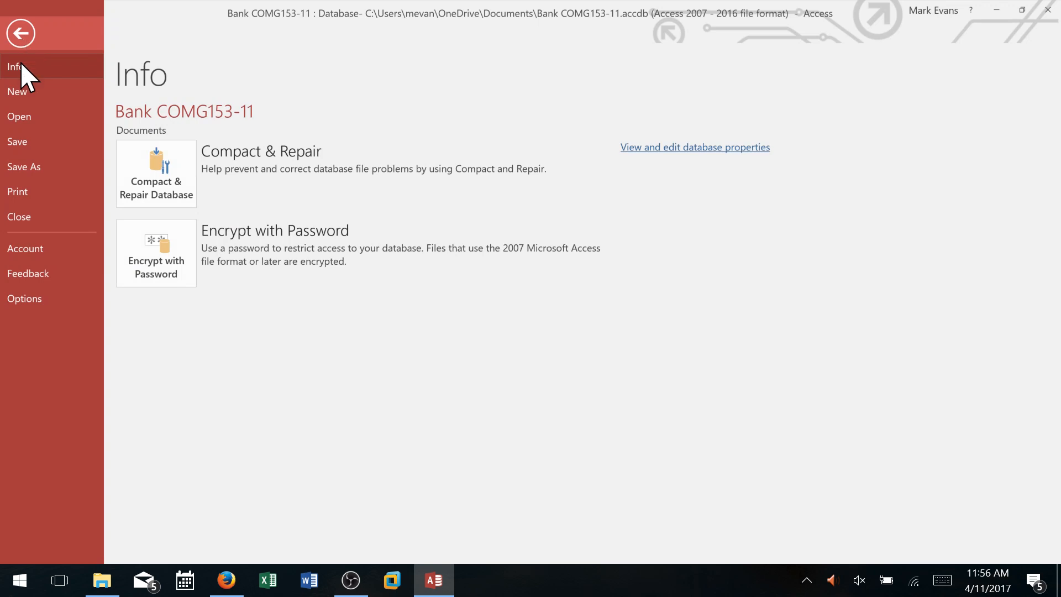
pyautogui.click(38, 165)
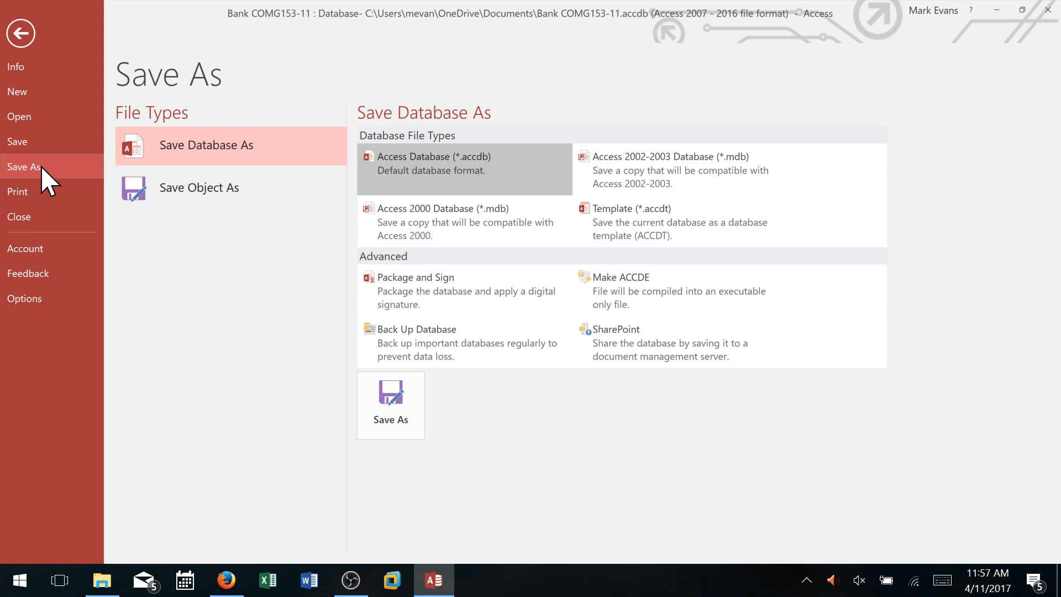
pyautogui.click(220, 189)
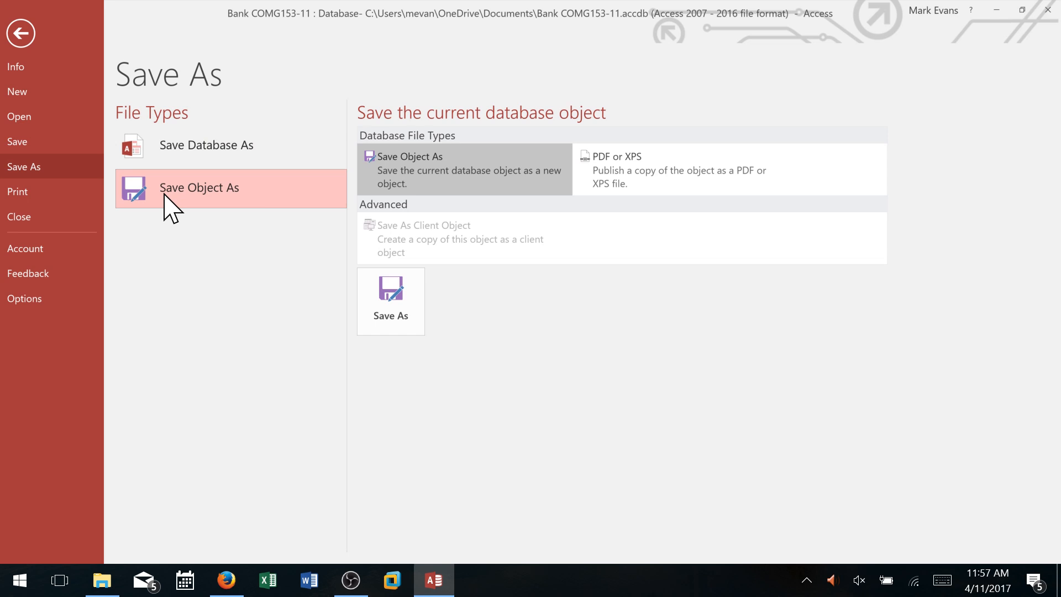
pyautogui.click(399, 306)
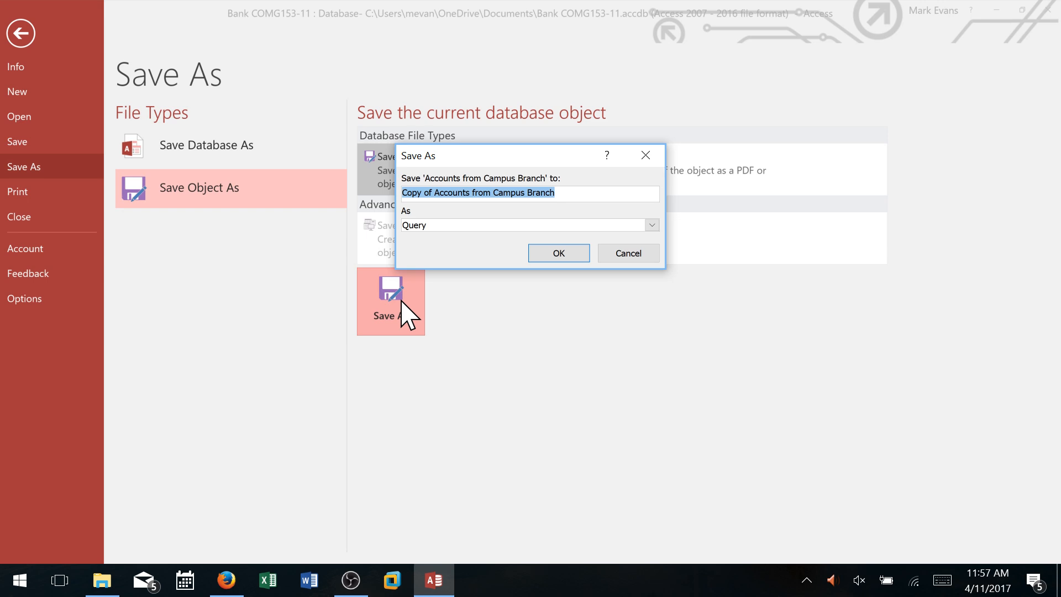
pyautogui.write('Accou')
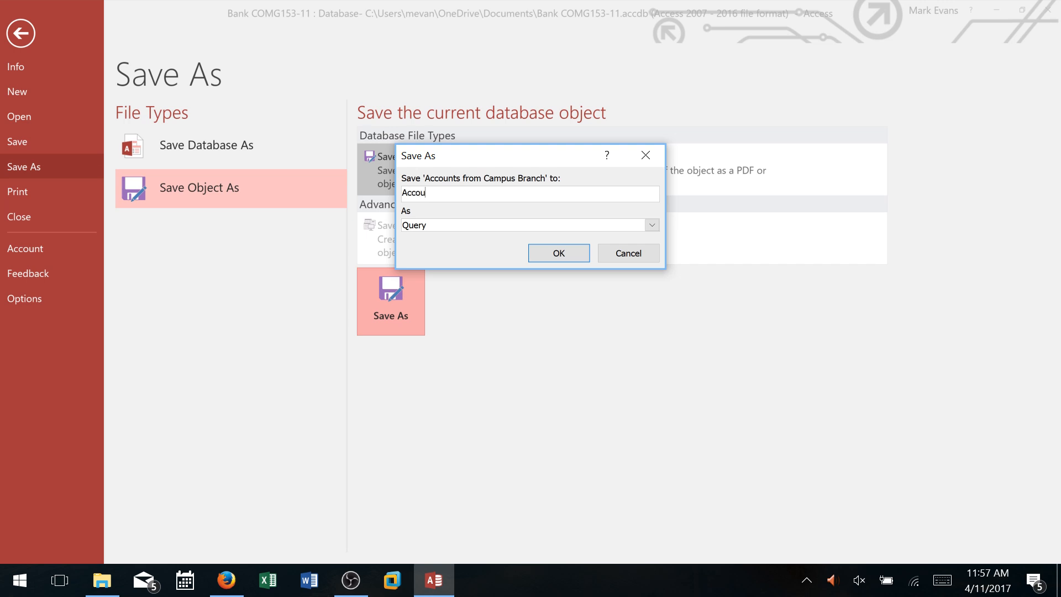
pyautogui.write('nts from Campus branch Sorted')
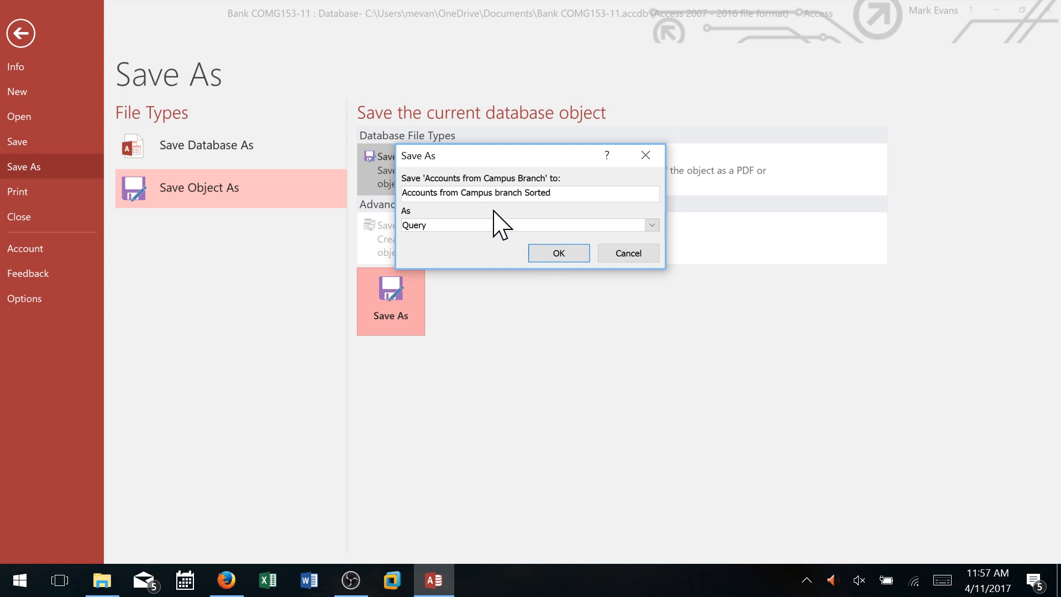
pyautogui.click(500, 193)
pyautogui.press('BackSpace')
pyautogui.write('B')
pyautogui.click(559, 254)
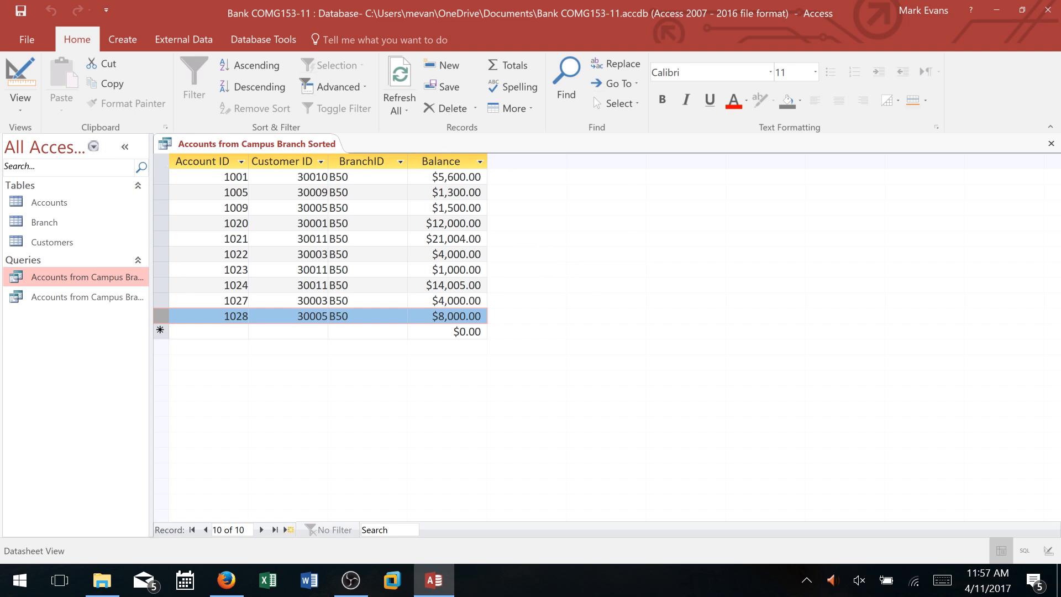
# - Open the sorted query's design and set the AccountID field to not sorted
pyautogui.click(9, 77)
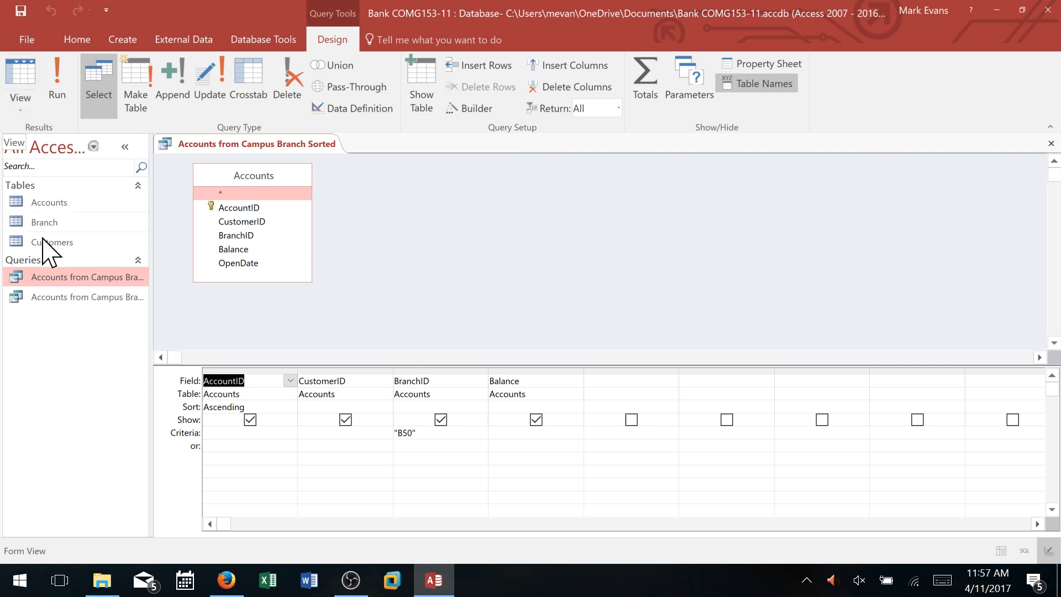
pyautogui.click(255, 407)
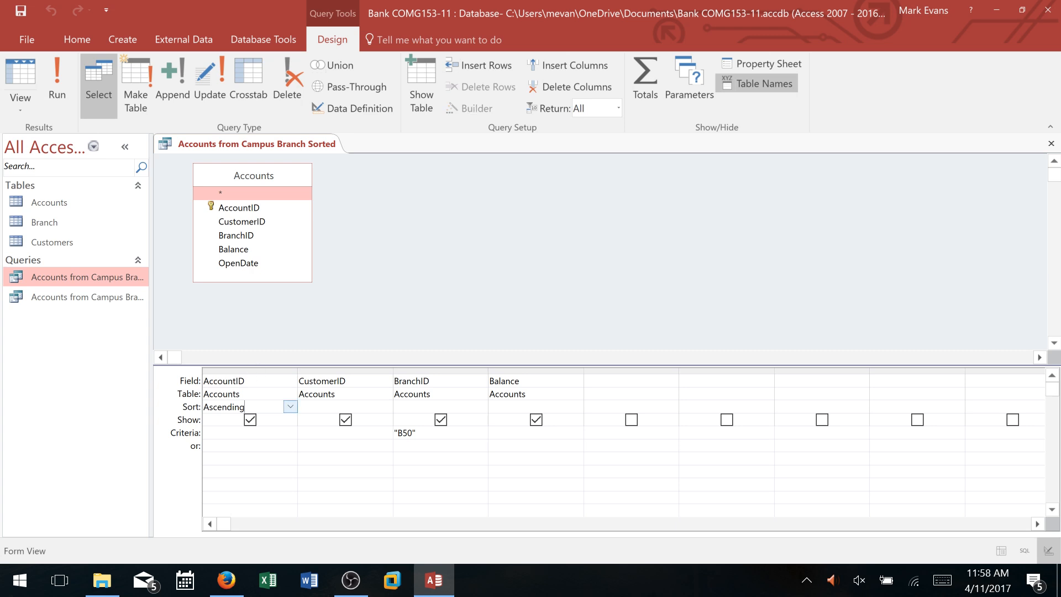
pyautogui.click(290, 407)
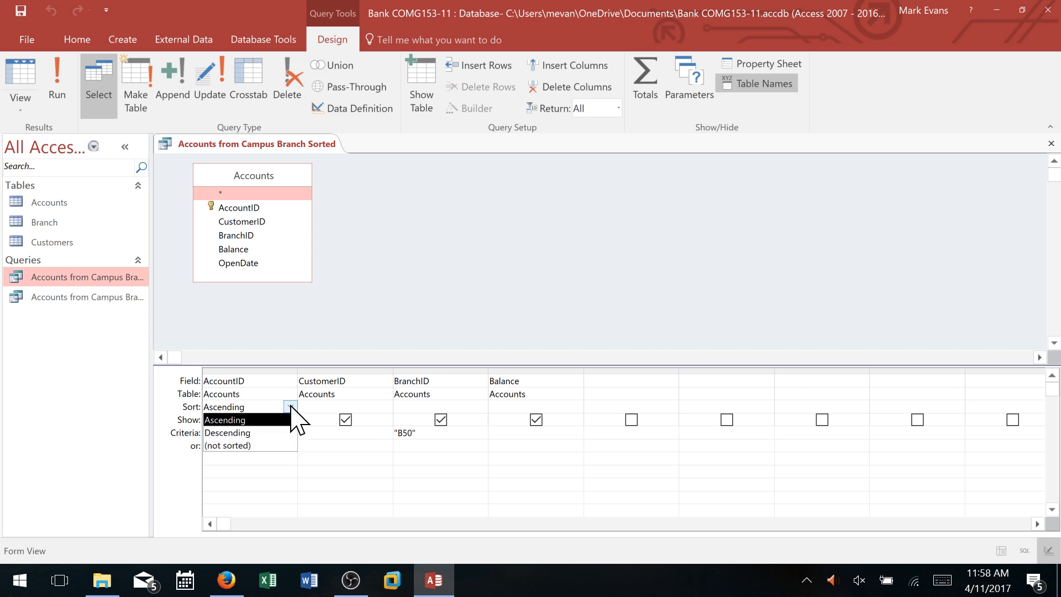
pyautogui.click(251, 446)
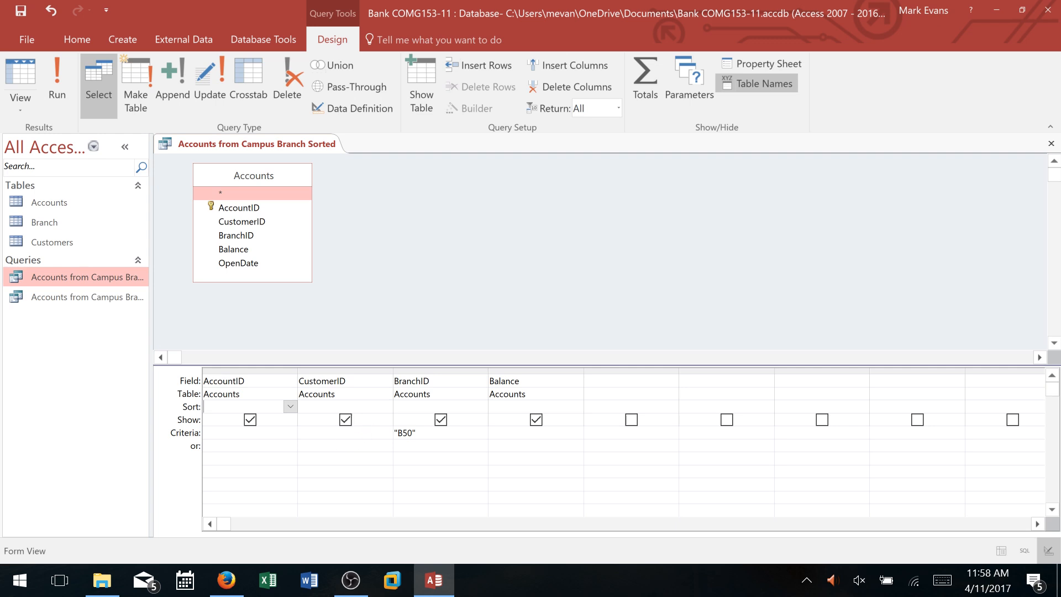
# - Sort the query ascending by CustomerID and ascending by Balance, and run it
pyautogui.click(386, 411)
pyautogui.click(386, 407)
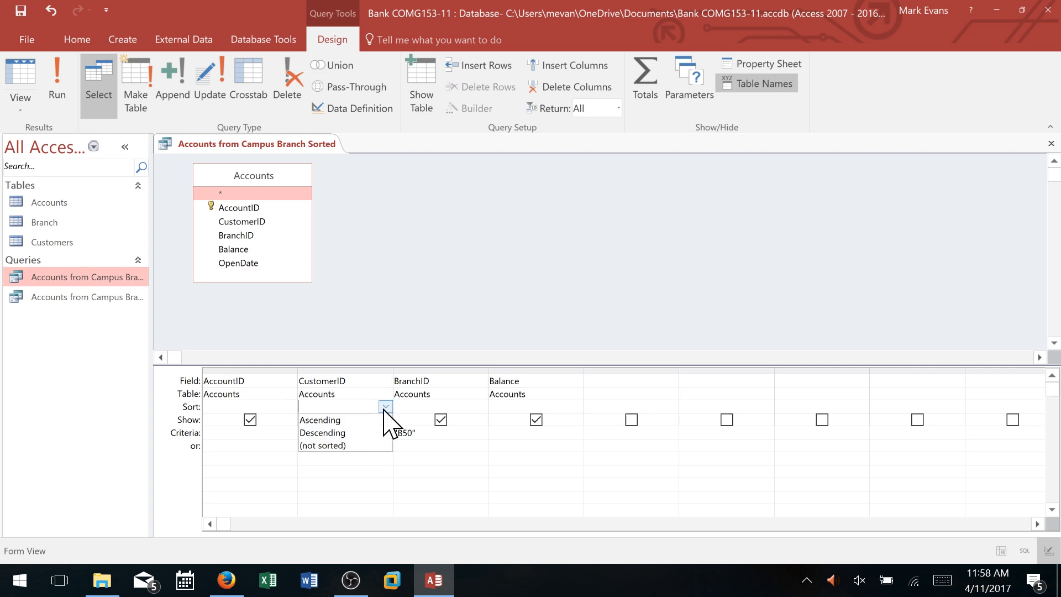
pyautogui.click(340, 421)
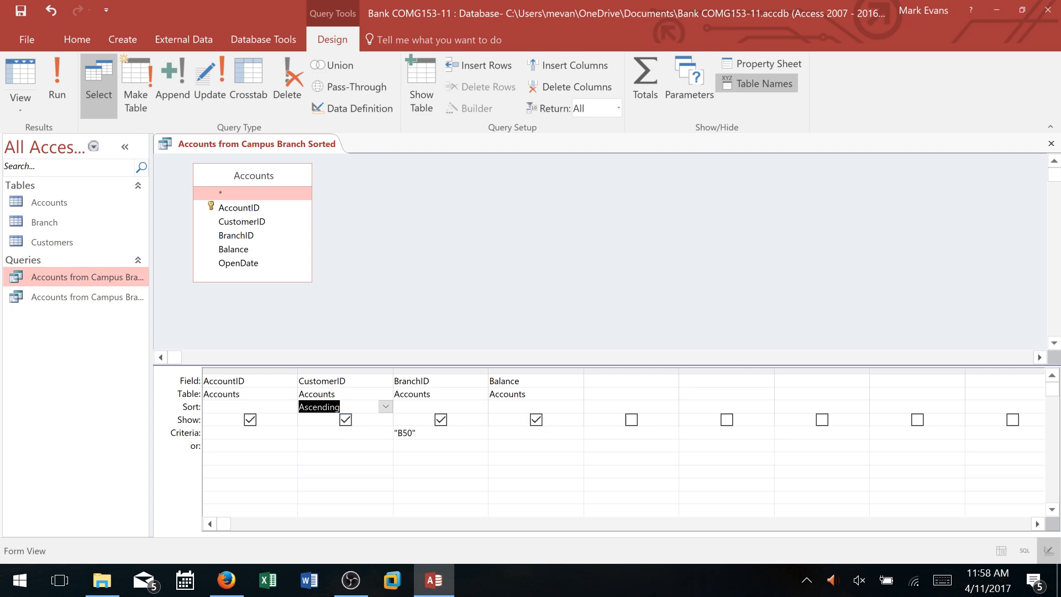
pyautogui.click(575, 406)
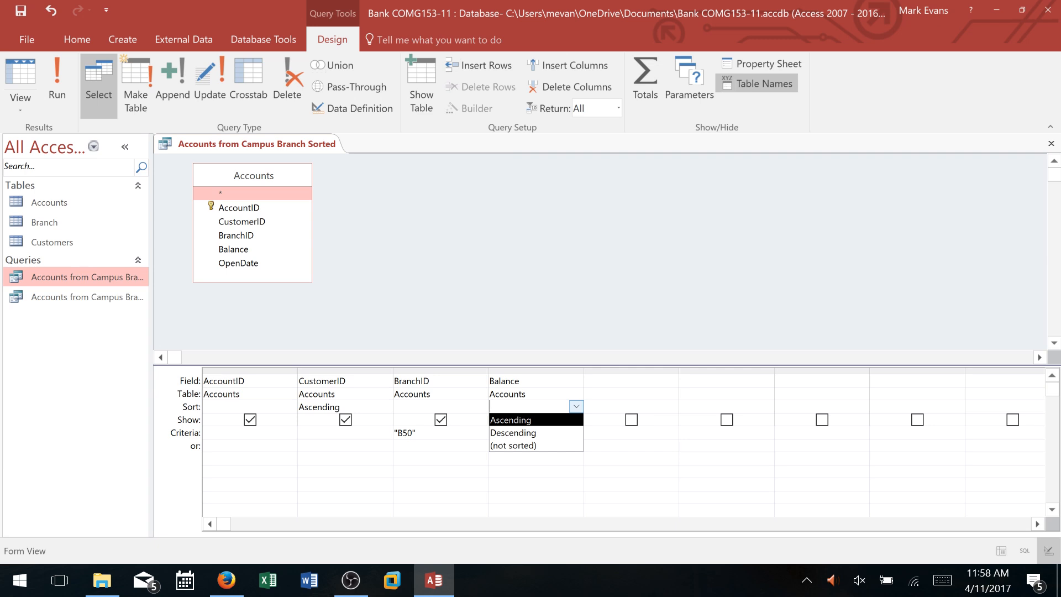
pyautogui.click(526, 421)
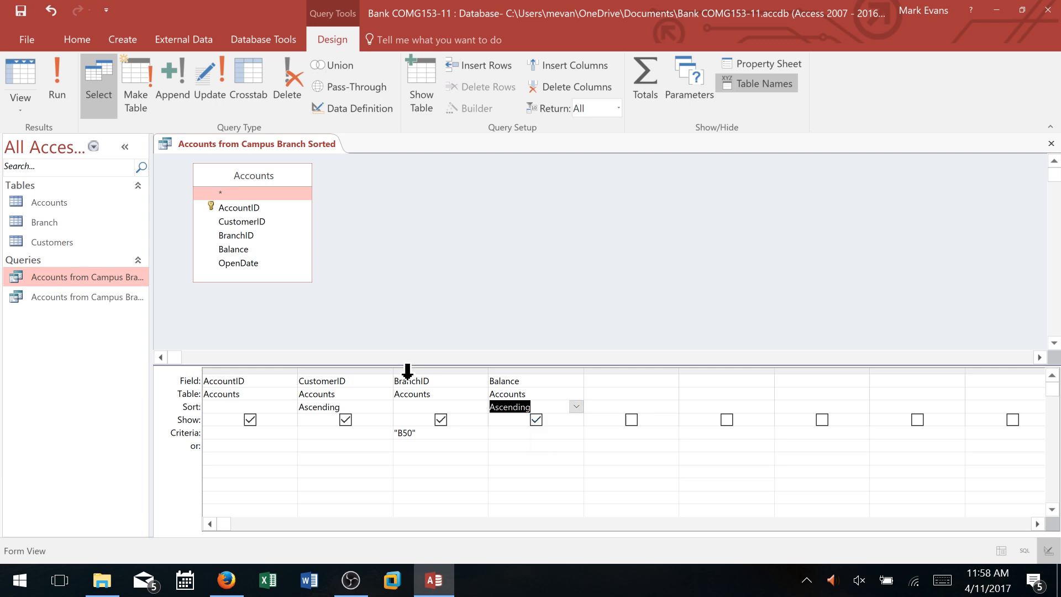
pyautogui.click(57, 82)
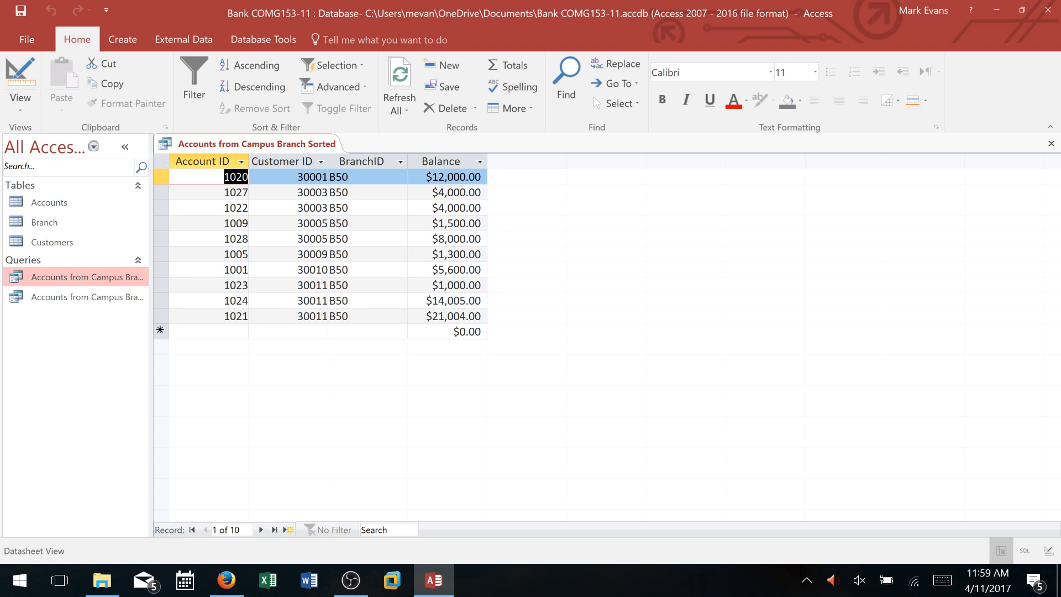
# - Check the customer order and the balance order within the last customer's accounts, and close the query, saving its design changes
pyautogui.click(289, 162)
pyautogui.click(297, 301)
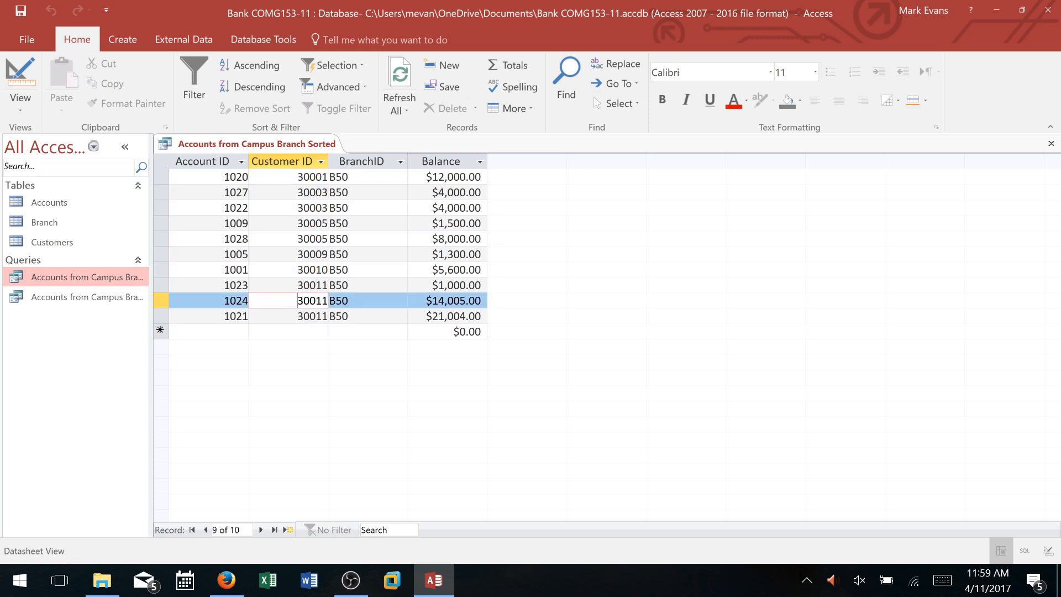
pyautogui.click(464, 285)
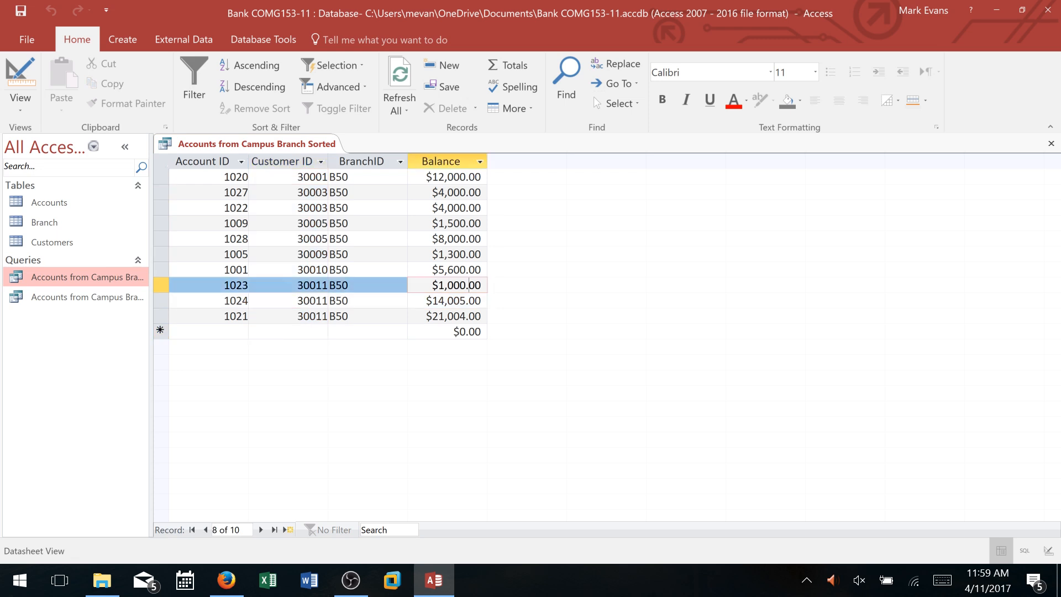
pyautogui.click(464, 300)
pyautogui.click(475, 316)
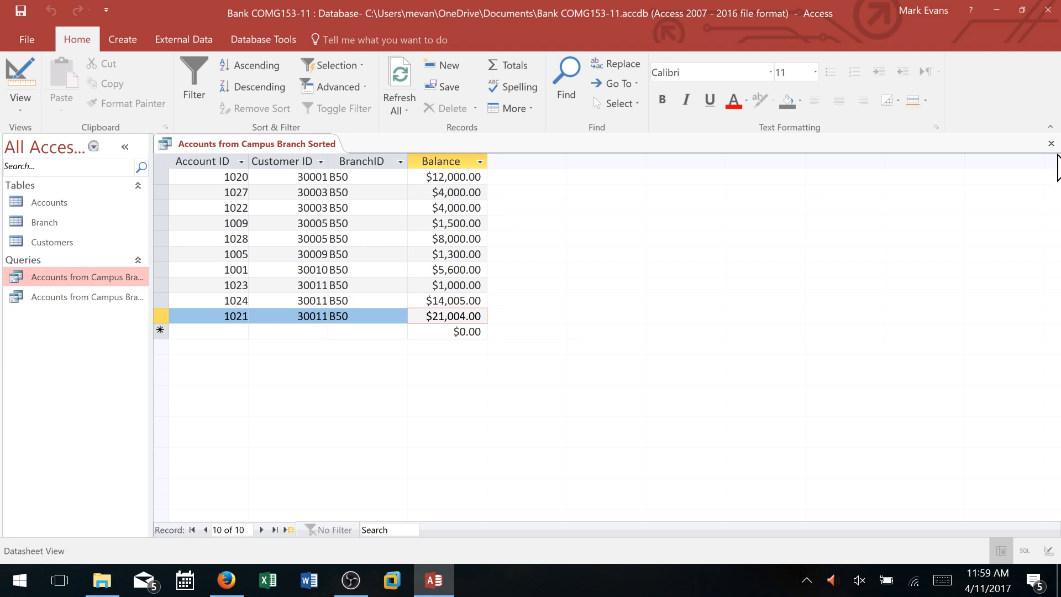
pyautogui.click(1050, 144)
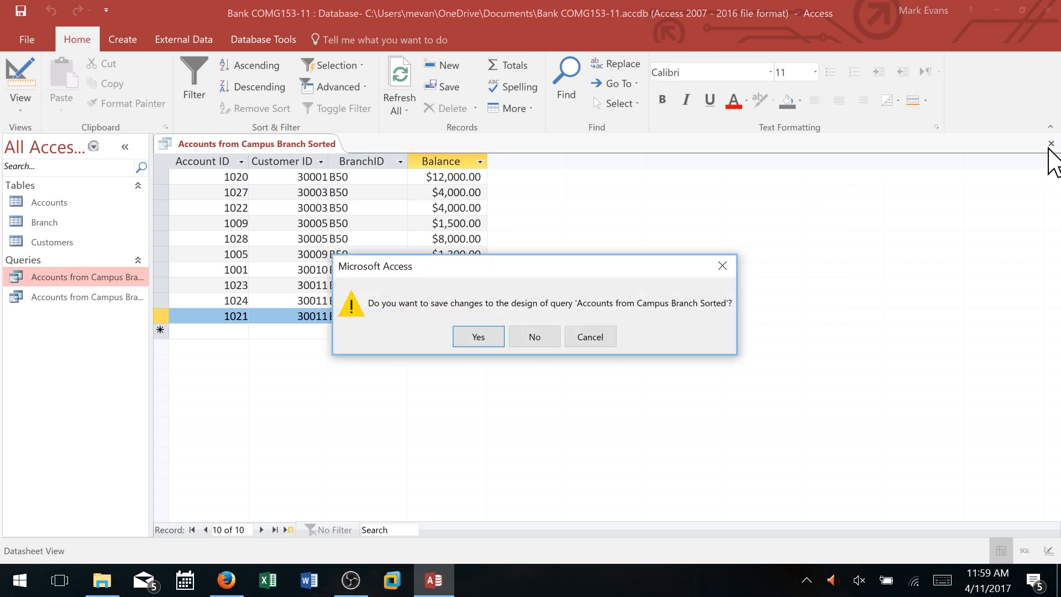
pyautogui.click(478, 338)
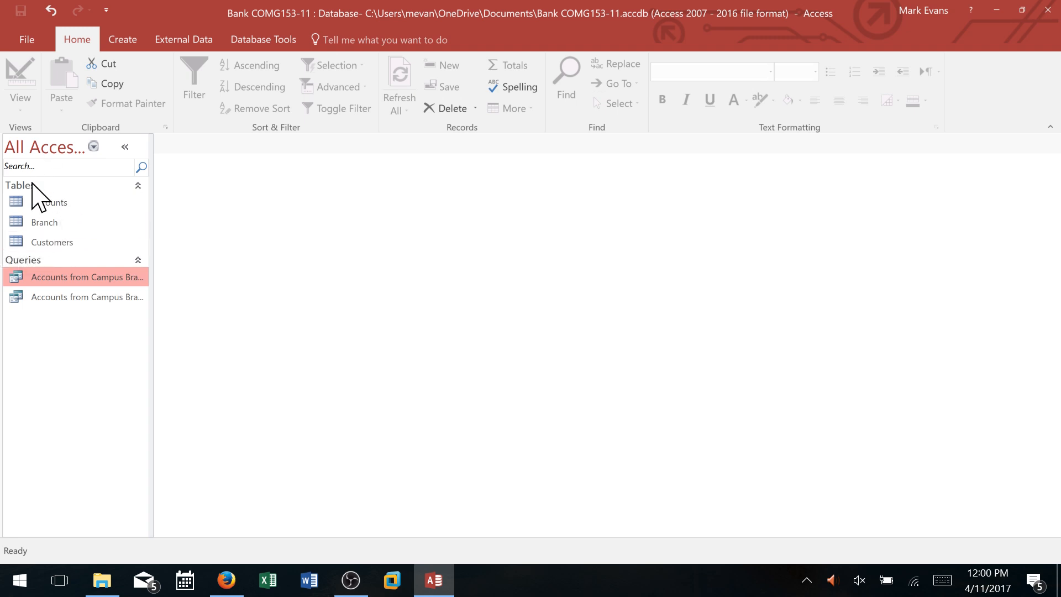
# - Open the design of the Accounts from Campus Branch query, add the Branch table, and add its Location field after Balance
pyautogui.rightClick(71, 279)
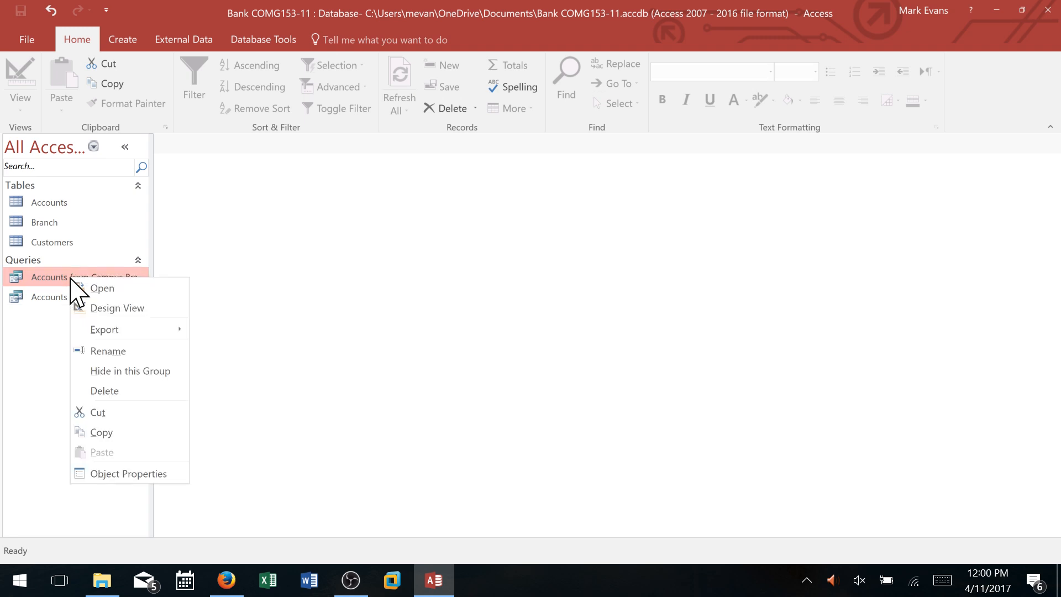
pyautogui.click(110, 308)
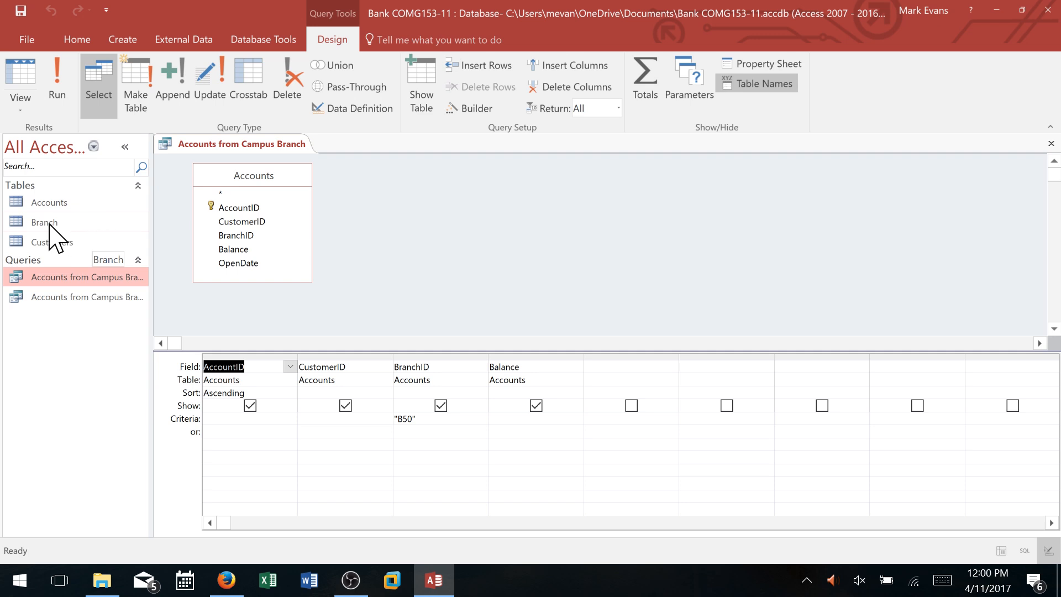
pyautogui.moveTo(55, 223); pyautogui.dragTo(450, 209)
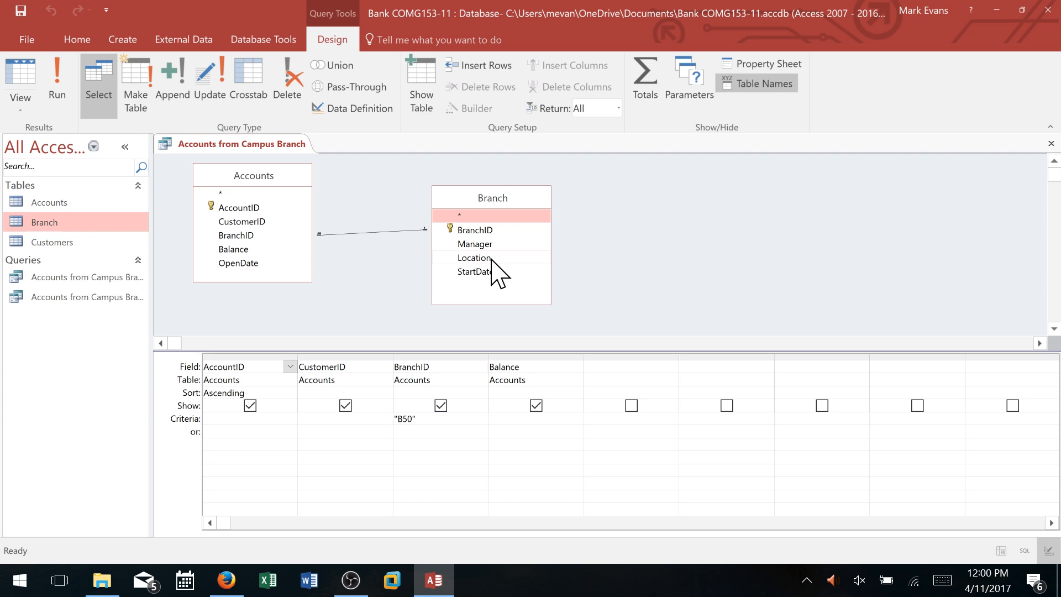
pyautogui.moveTo(490, 258); pyautogui.dragTo(608, 368)
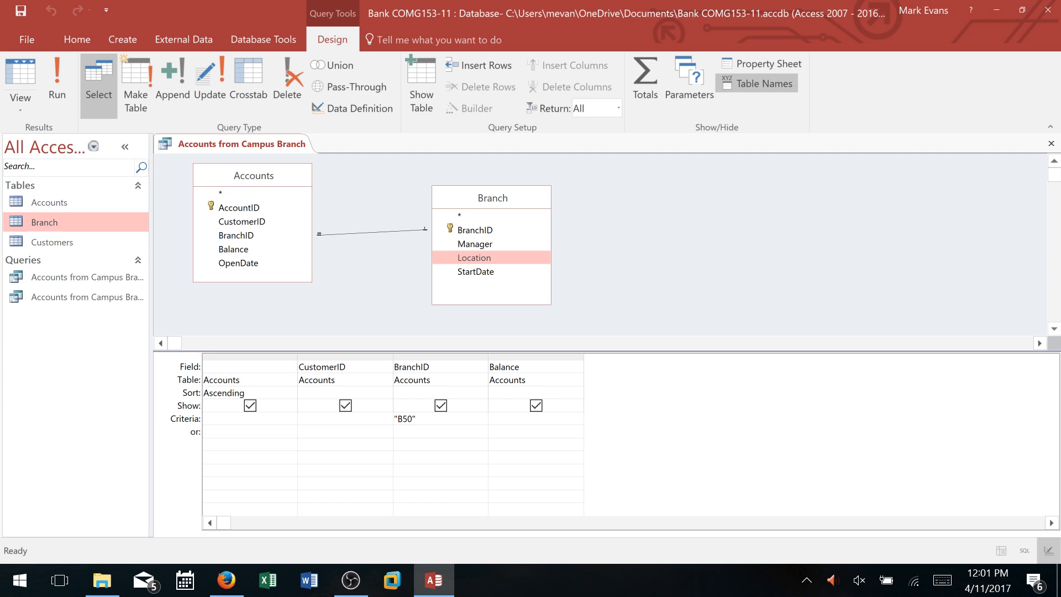
pyautogui.click(608, 367)
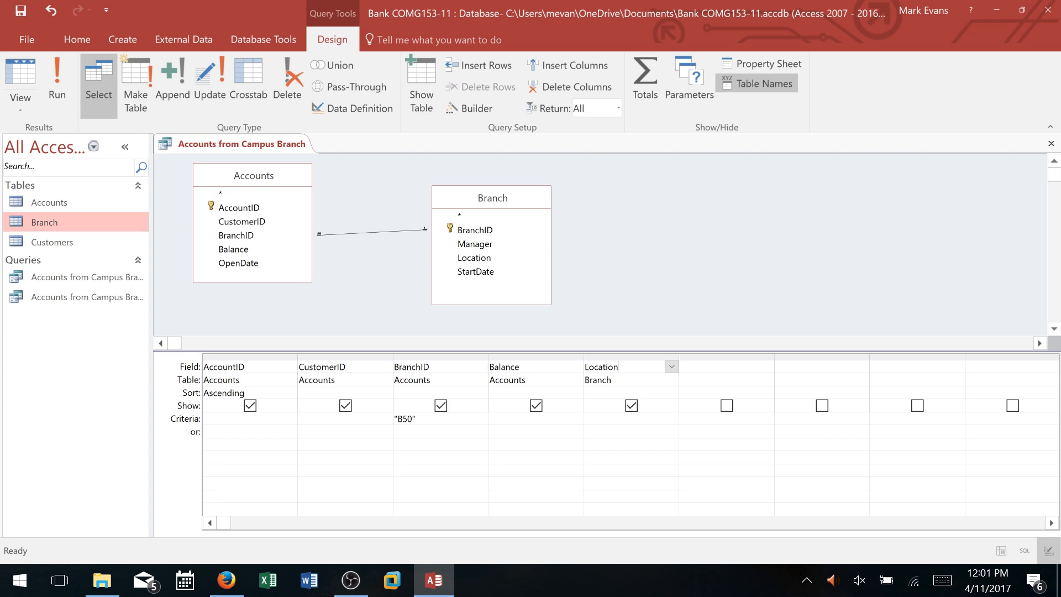
# - Hide BranchID from the query results, remove its "B50" criterion, and set the Location criterion to "Campus"
pyautogui.click(441, 405)
pyautogui.moveTo(419, 419); pyautogui.dragTo(394, 419)
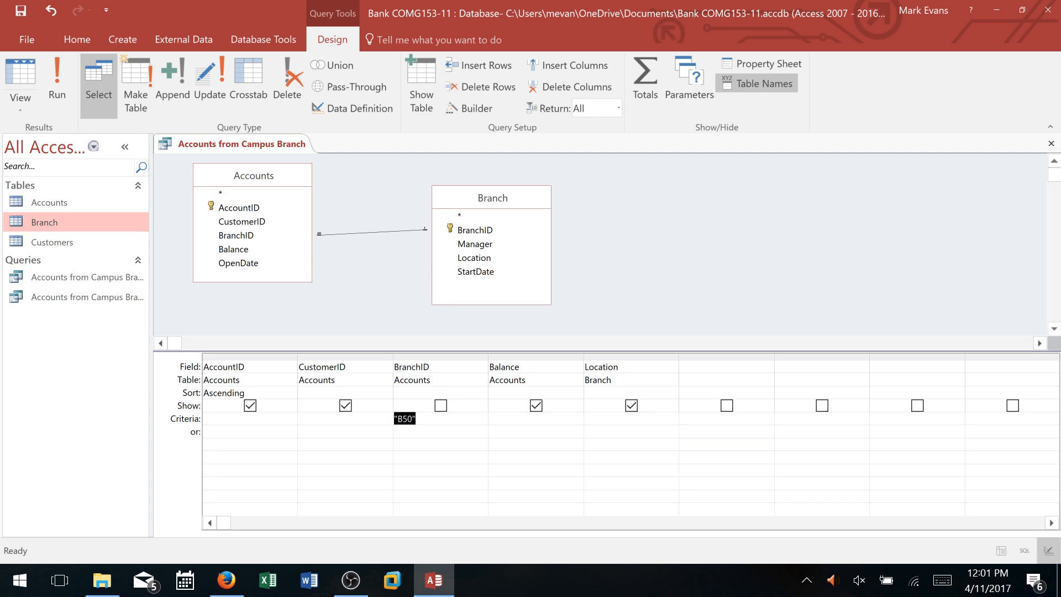
pyautogui.moveTo(418, 418); pyautogui.dragTo(394, 419)
pyautogui.click(399, 431)
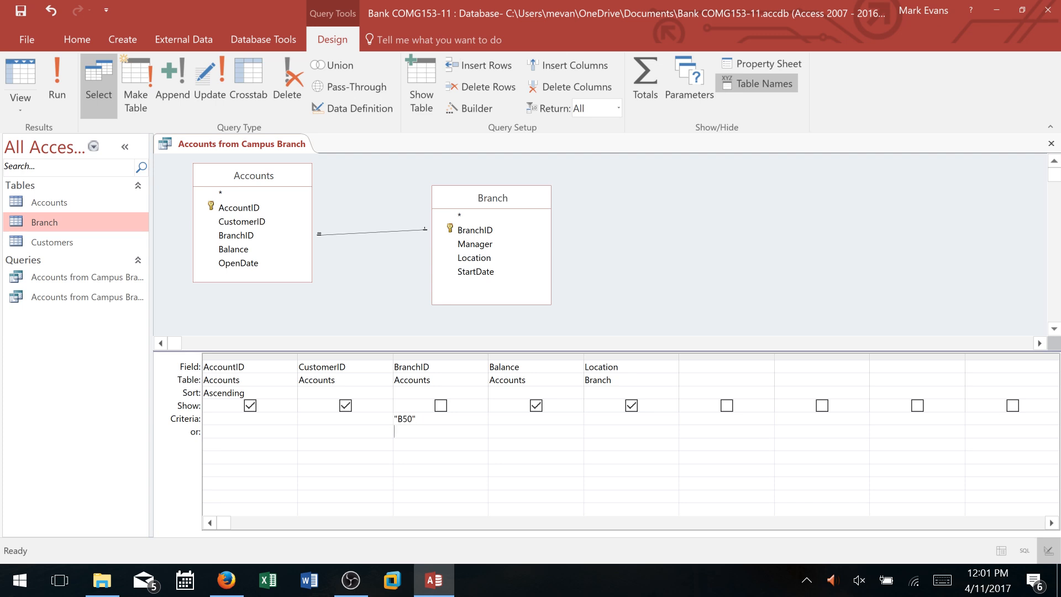
pyautogui.click(442, 355)
pyautogui.click(489, 456)
pyautogui.click(435, 422)
pyautogui.press('BackSpace')
pyautogui.press('BackSpace')
pyautogui.press('BackSpace')
pyautogui.press('BackSpace')
pyautogui.write('Campus')
# - Set AccountID to not sorted, sort the query by Balance in descending order, and run it
pyautogui.click(244, 392)
pyautogui.click(290, 392)
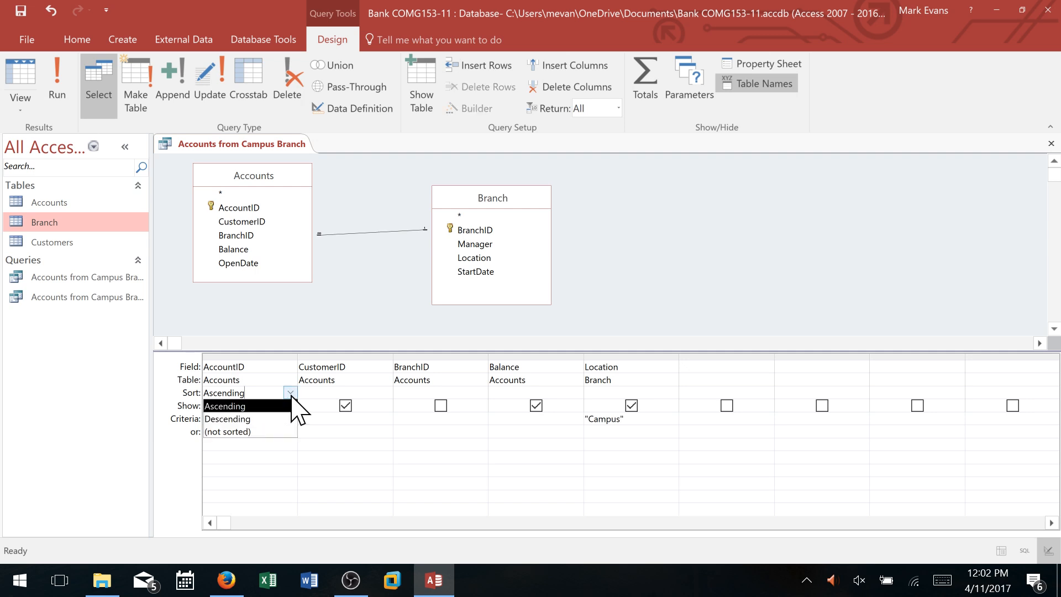
pyautogui.click(272, 432)
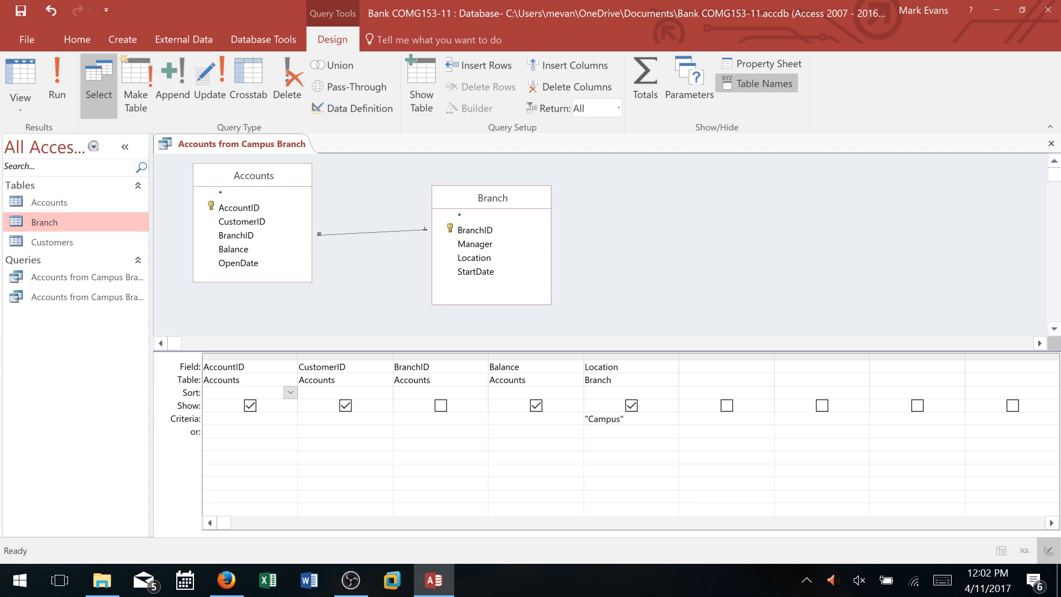
pyautogui.click(580, 392)
pyautogui.click(577, 392)
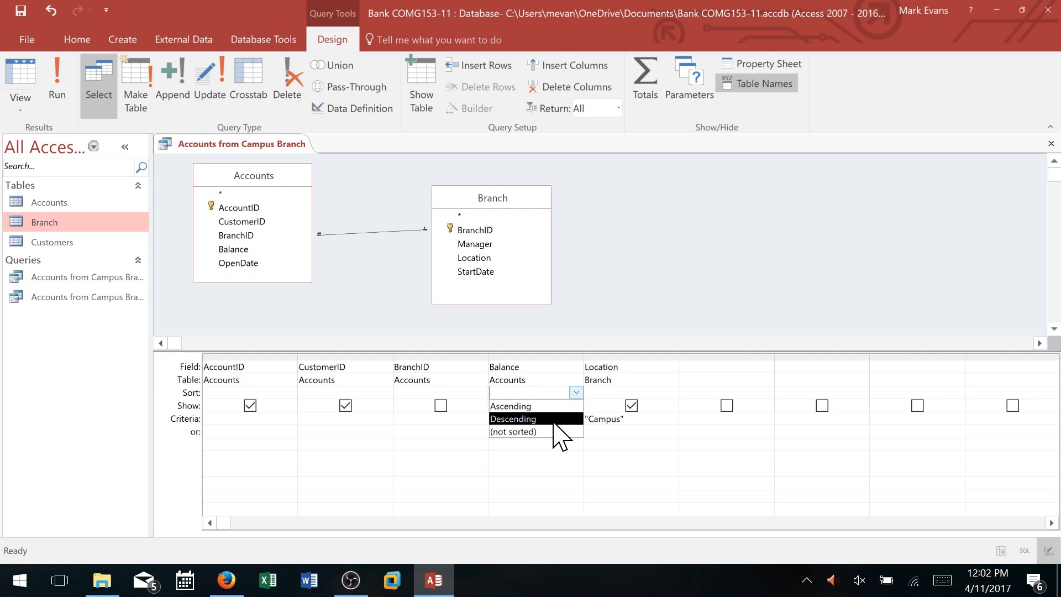
pyautogui.click(554, 421)
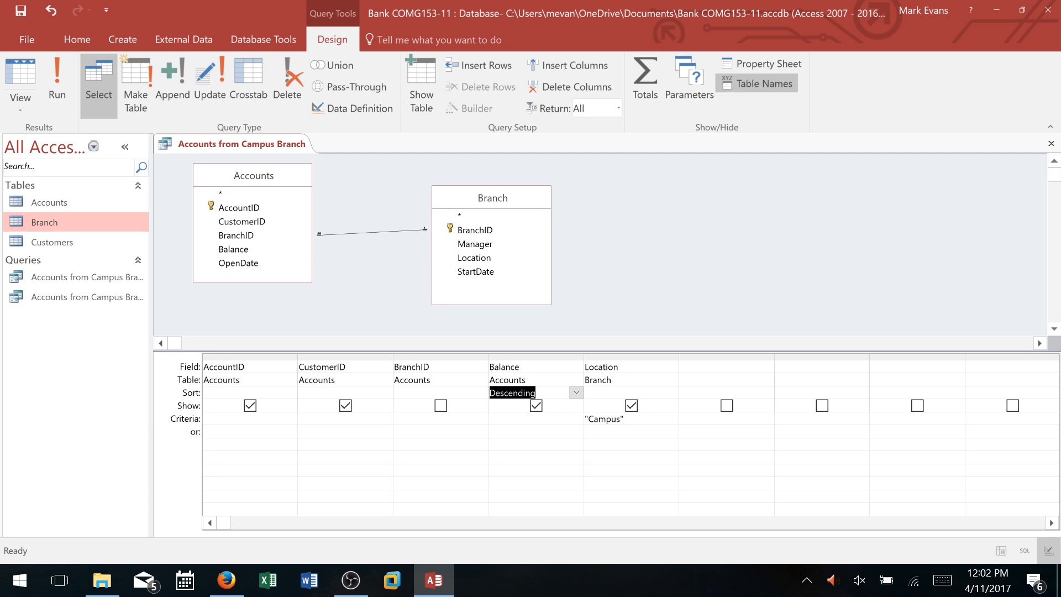
pyautogui.click(58, 101)
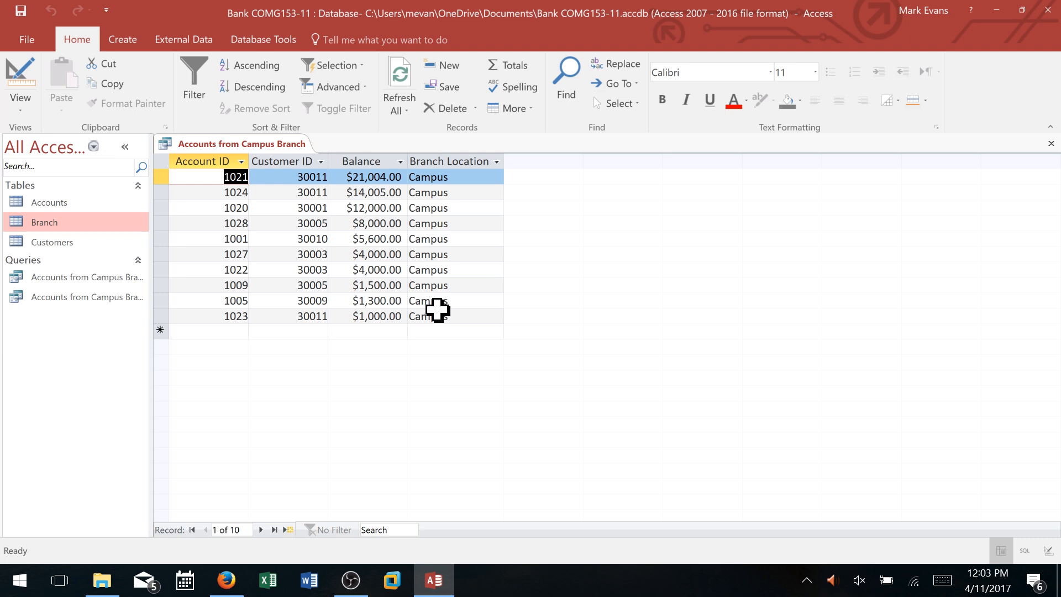
# - Save the query as a new query object named Accounts from Campus Branch Balance Descending
pyautogui.click(28, 41)
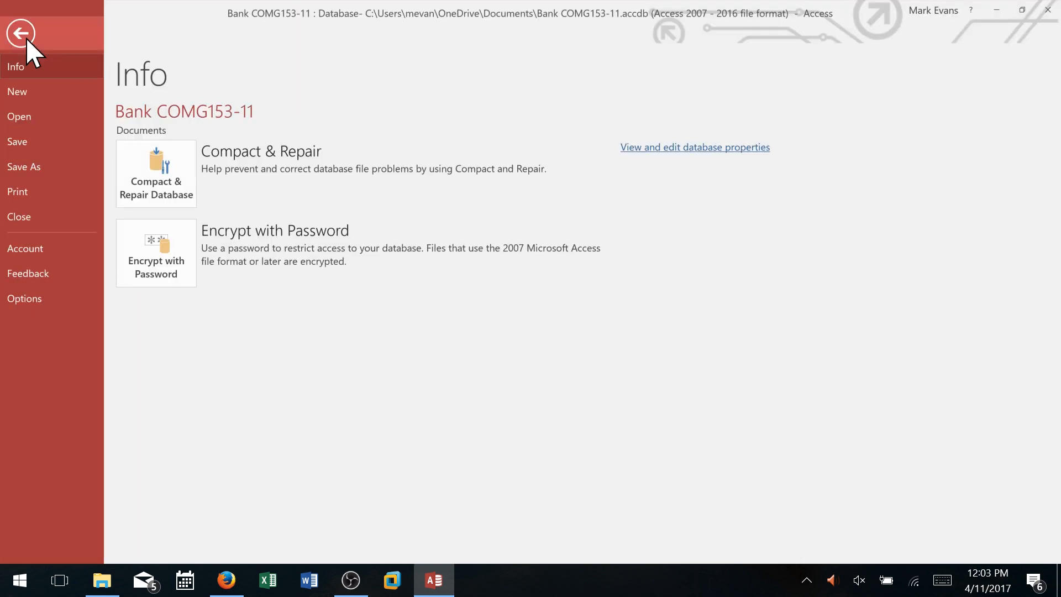
pyautogui.click(40, 171)
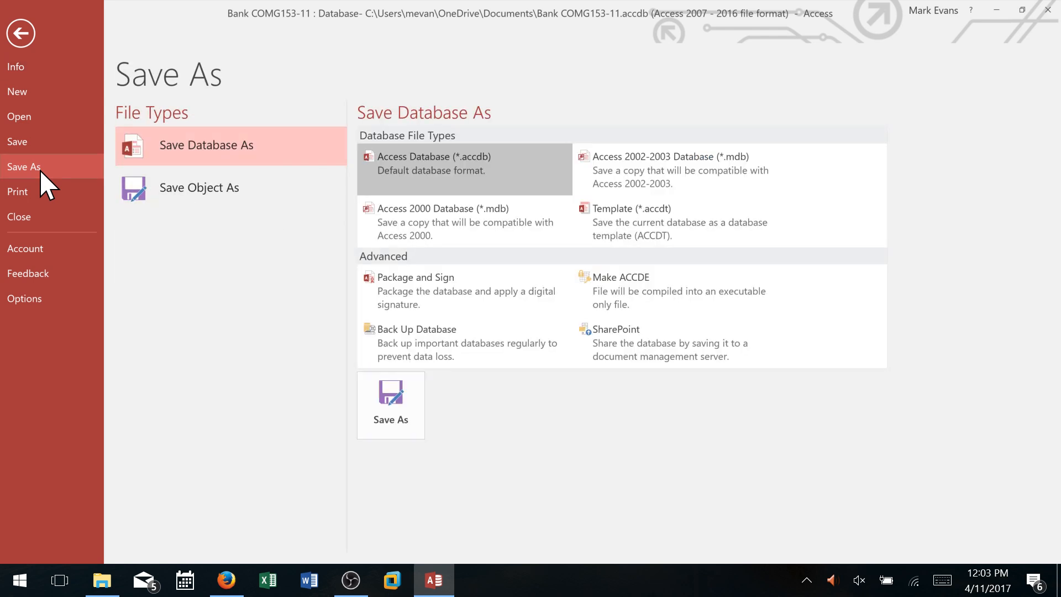
pyautogui.click(394, 420)
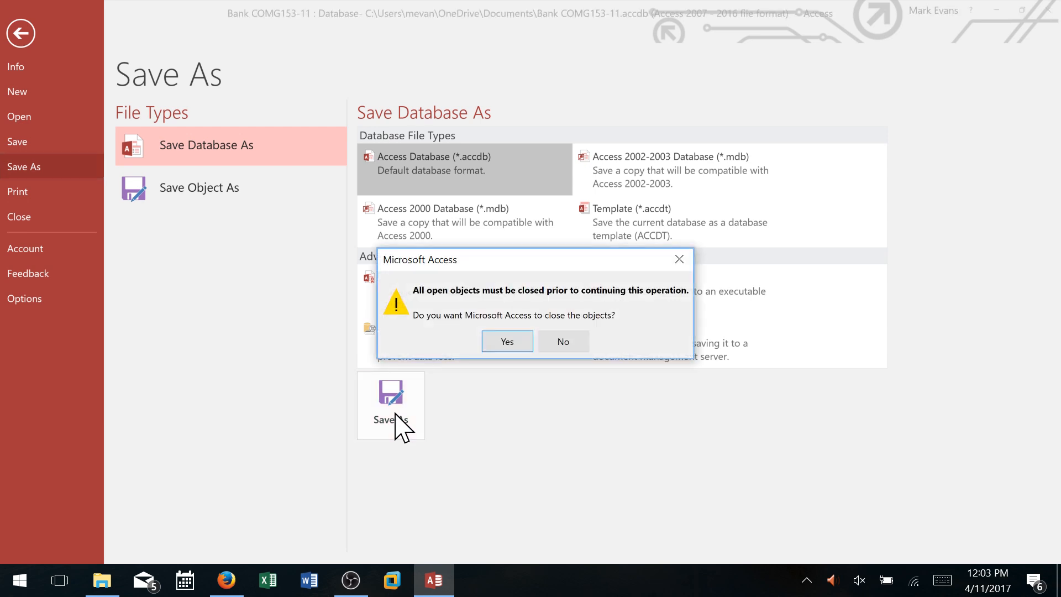
pyautogui.click(563, 342)
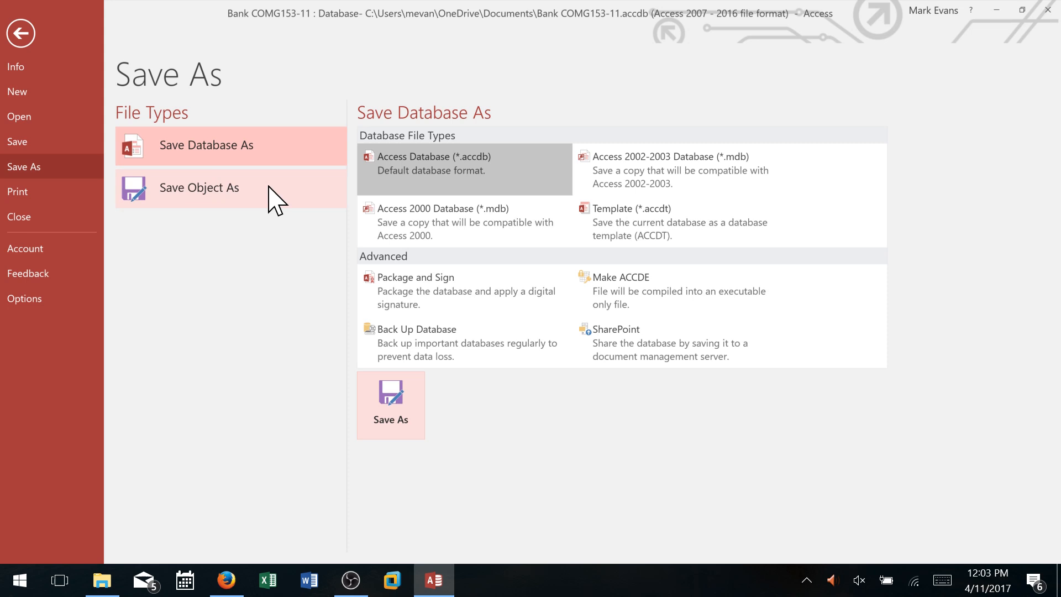
pyautogui.click(203, 190)
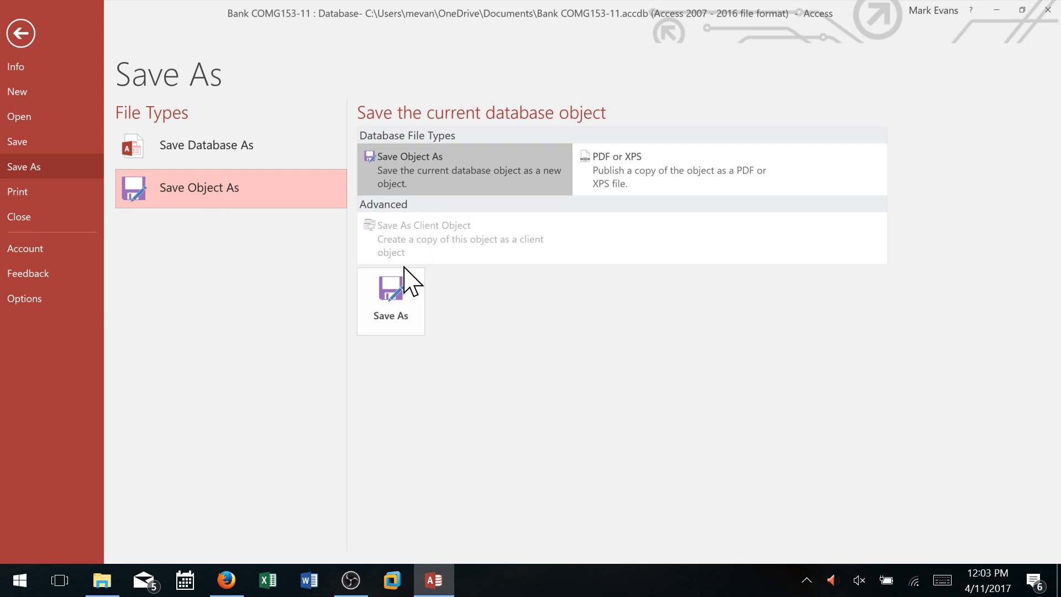
pyautogui.click(398, 314)
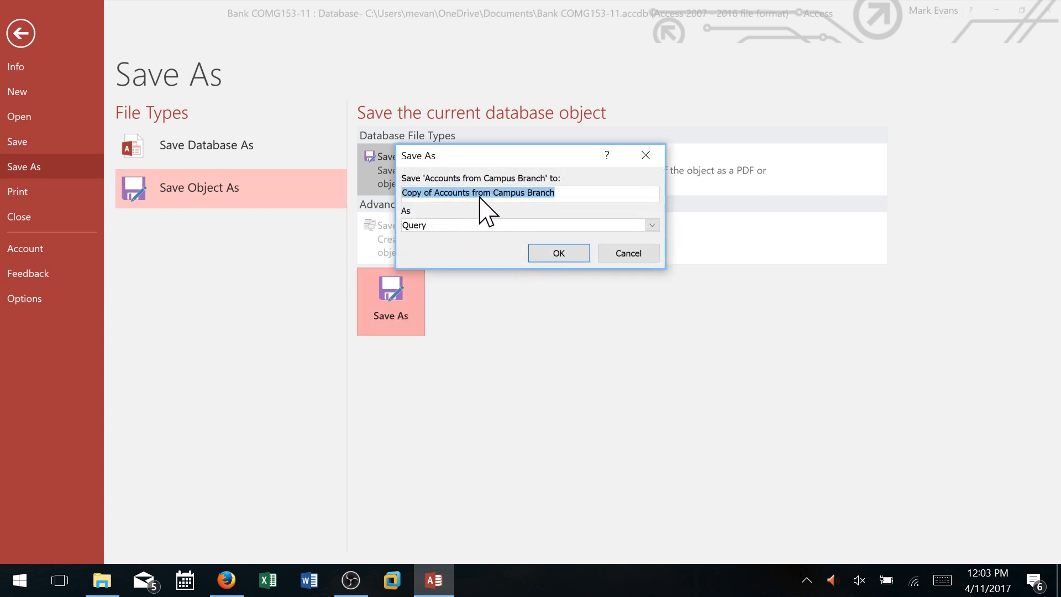
pyautogui.click(435, 192)
pyautogui.moveTo(434, 192); pyautogui.dragTo(387, 195)
pyautogui.press('BackSpace')
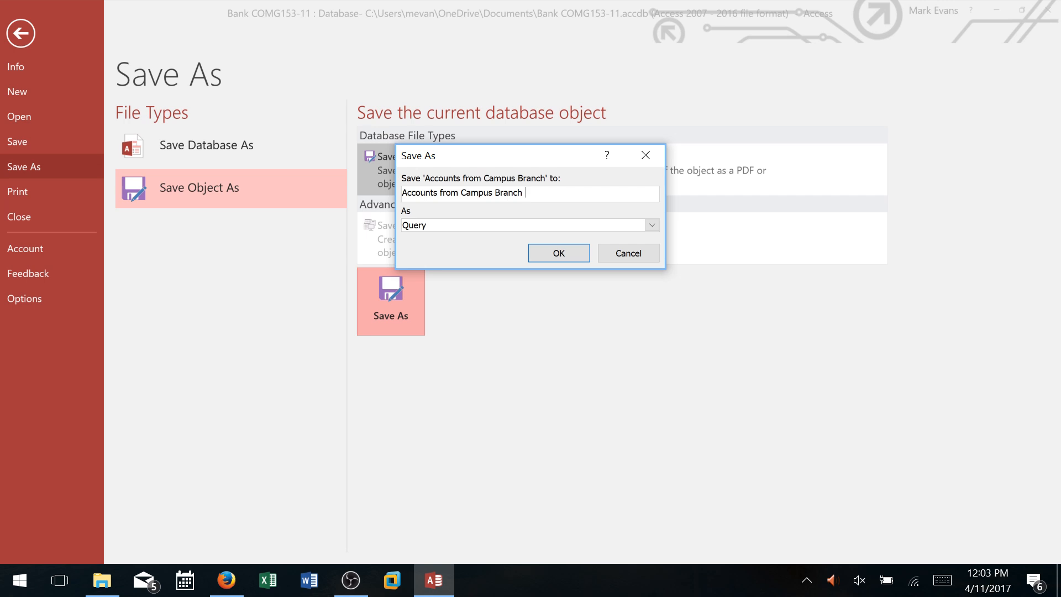
pyautogui.write('Balance Descending')
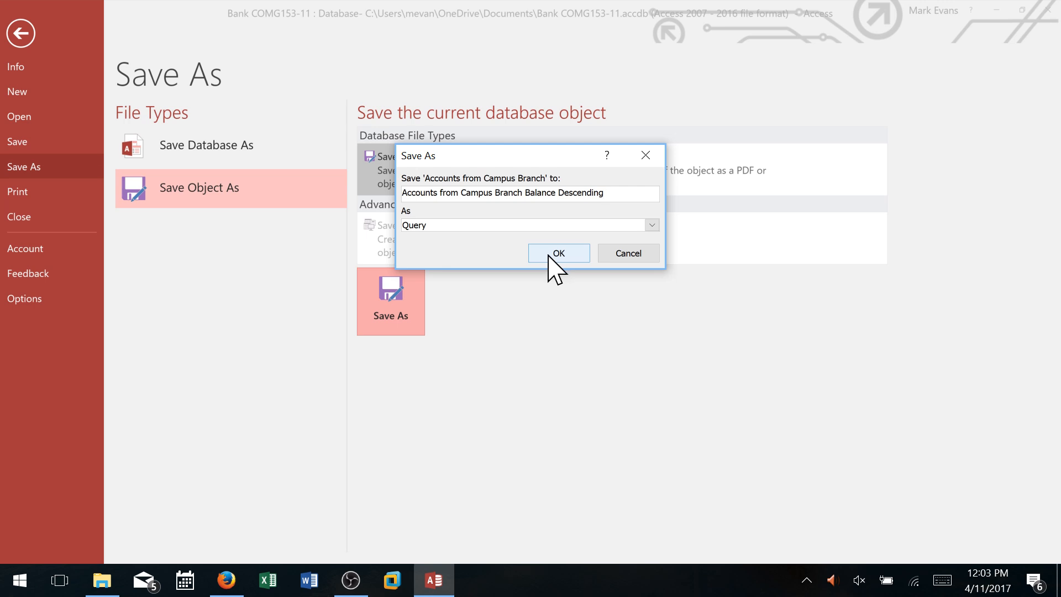
pyautogui.click(549, 256)
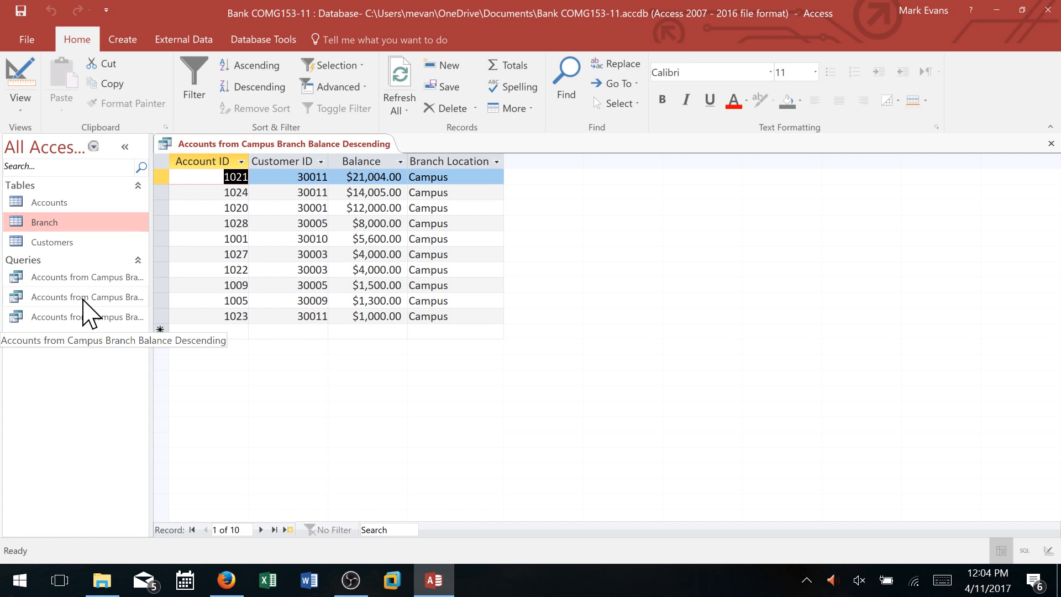
# - Return to the query's design and delete the hidden BranchID column
pyautogui.click(22, 69)
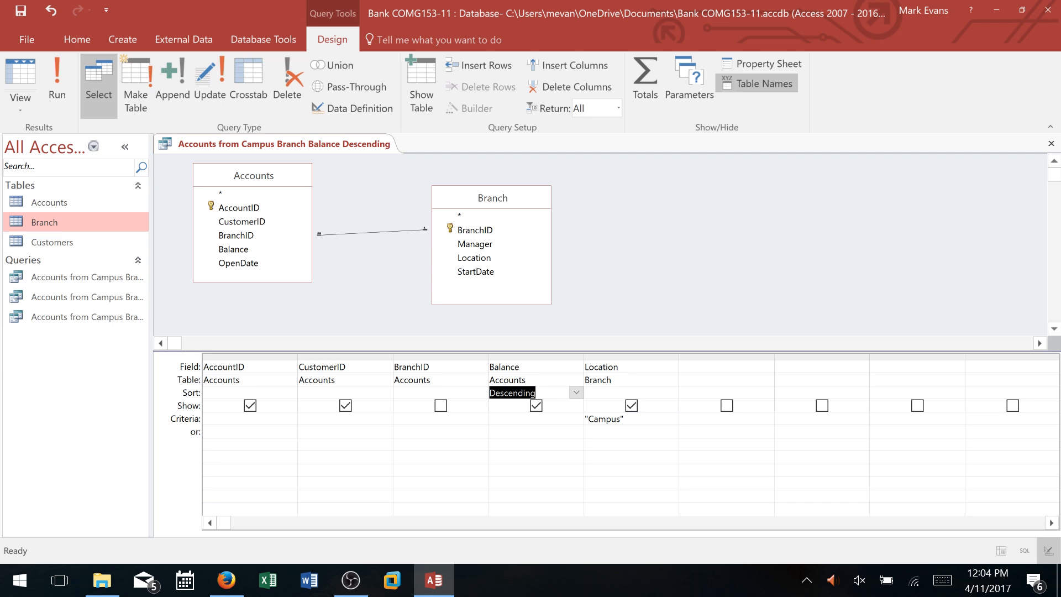
pyautogui.click(426, 356)
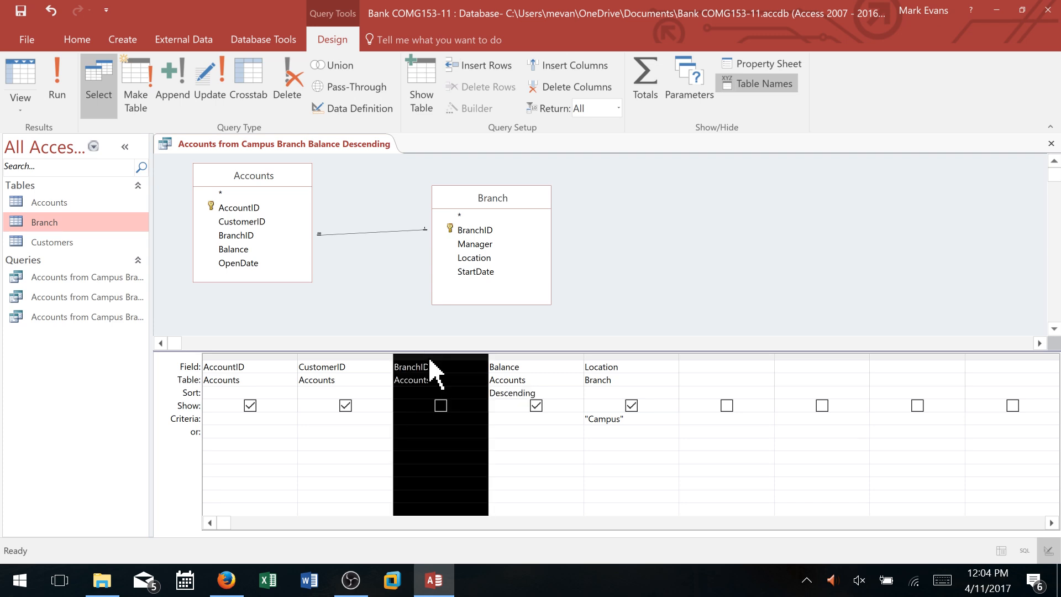
pyautogui.click(505, 483)
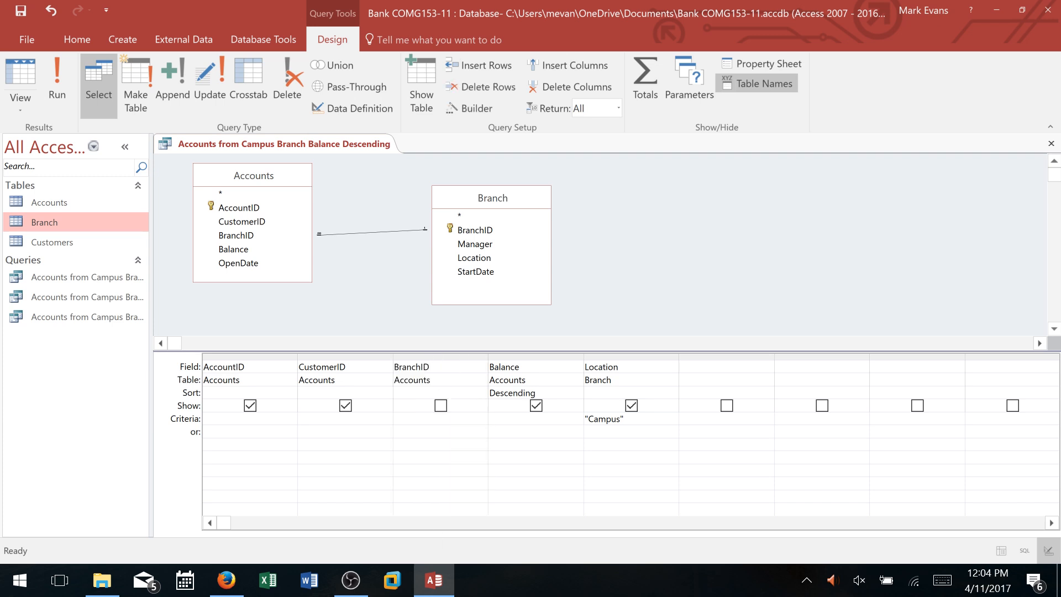
pyautogui.click(441, 355)
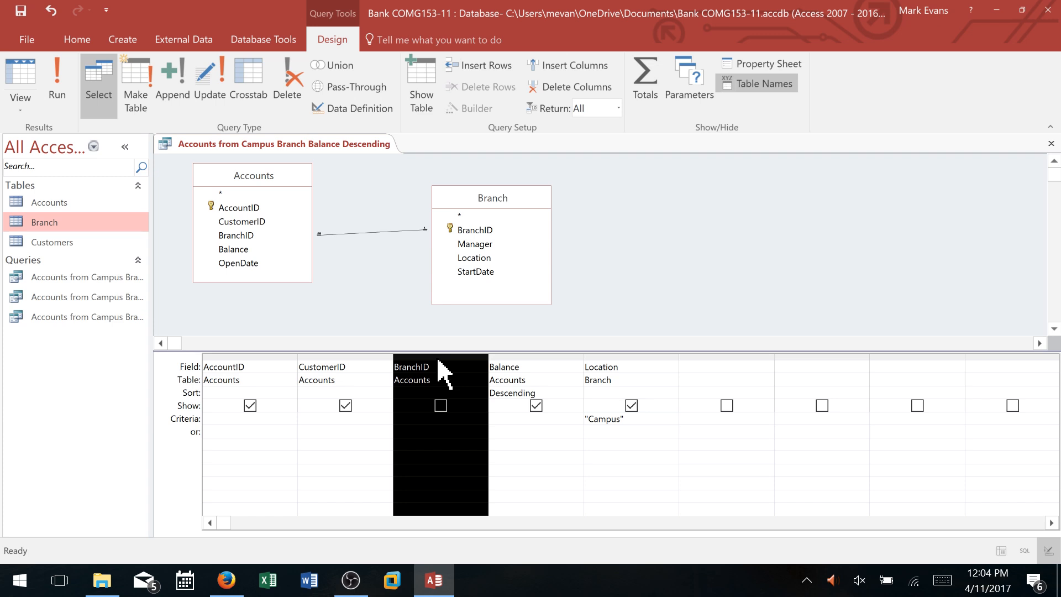
pyautogui.press('Delete')
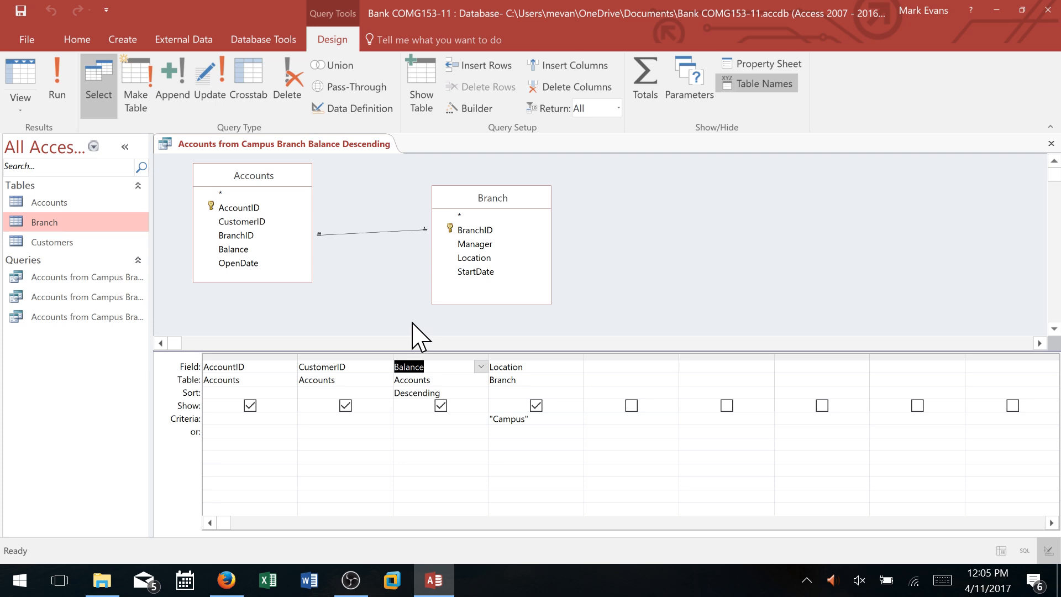
# - Add the Customers table to the query and insert its LastName field between AccountID and CustomerID
pyautogui.click(28, 245)
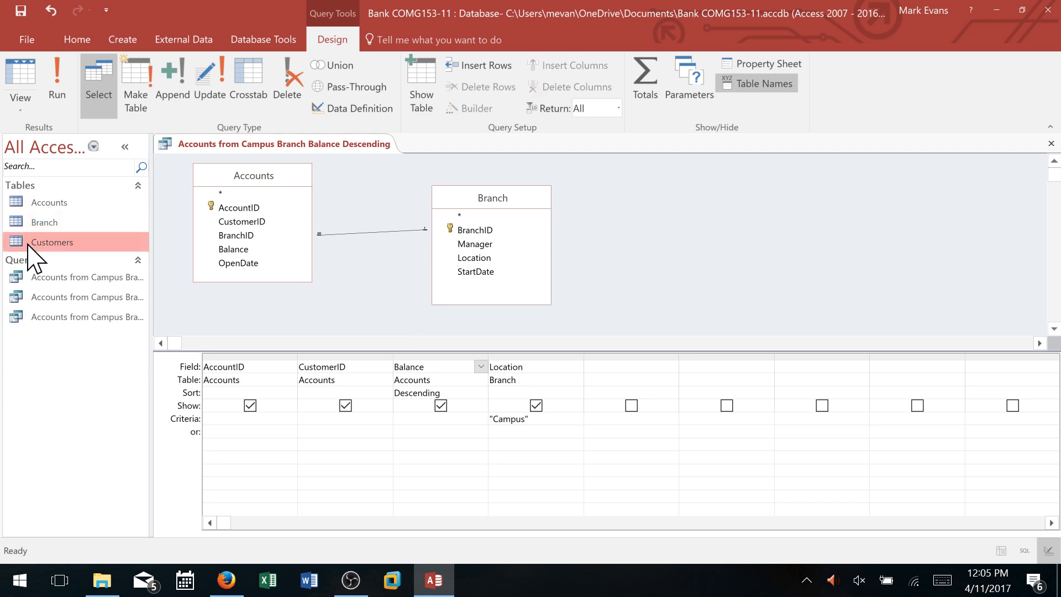
pyautogui.moveTo(28, 243); pyautogui.dragTo(646, 229)
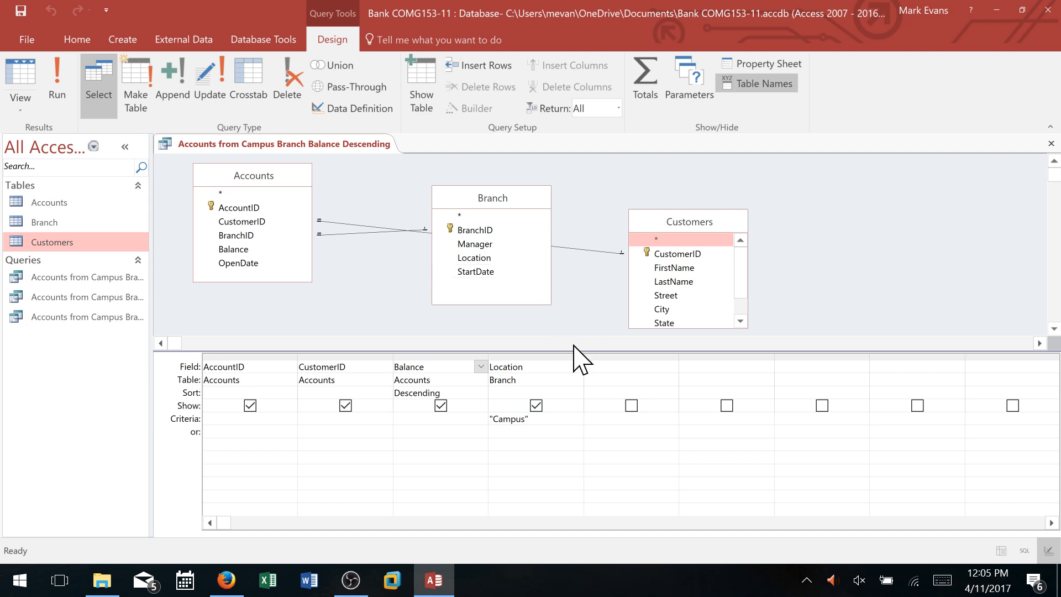
pyautogui.click(671, 283)
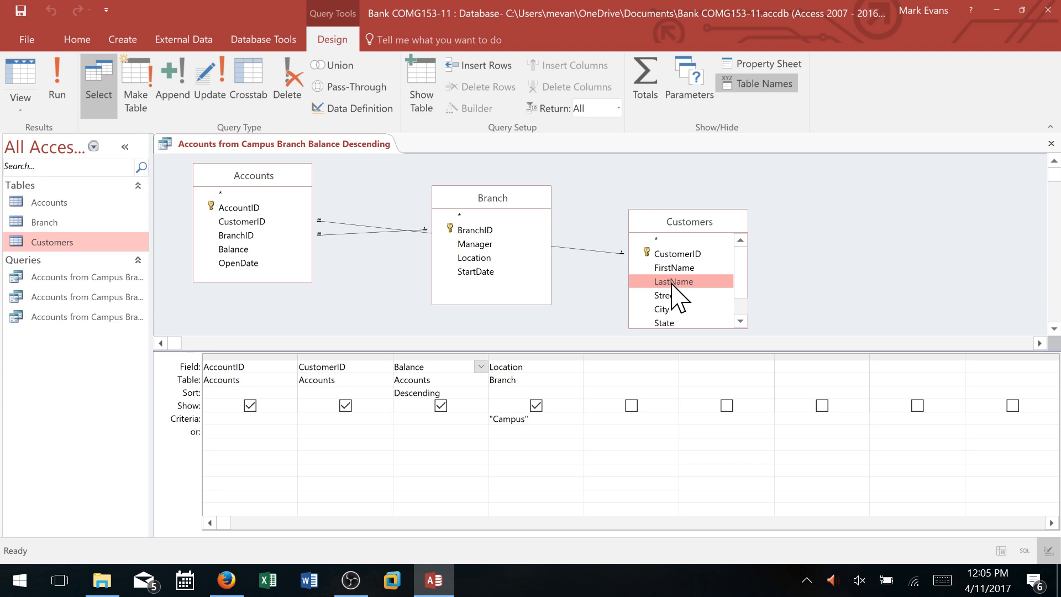
pyautogui.moveTo(671, 283); pyautogui.dragTo(300, 361)
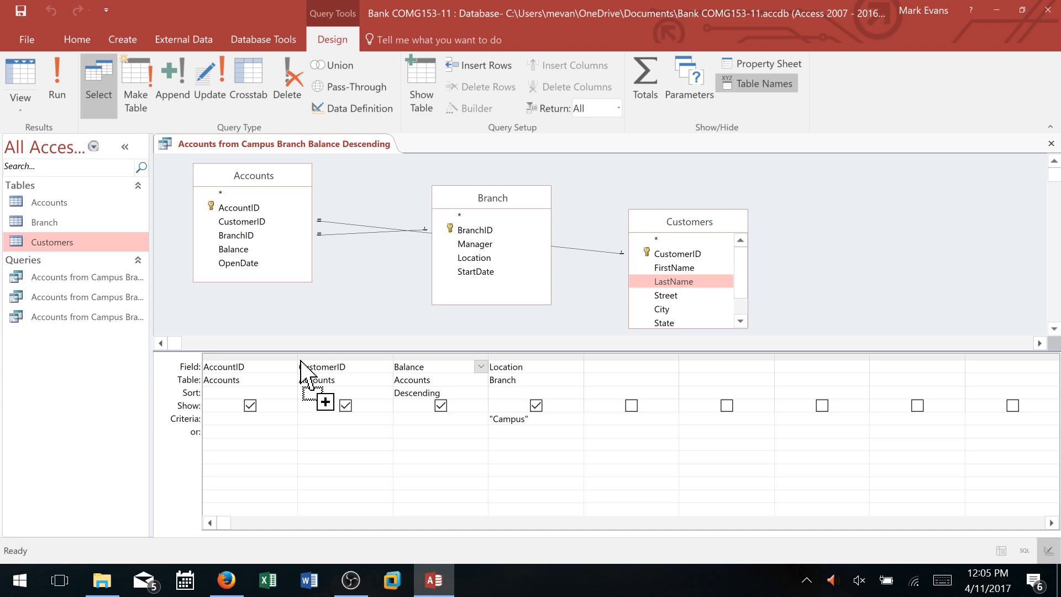
pyautogui.moveTo(300, 360); pyautogui.dragTo(299, 360)
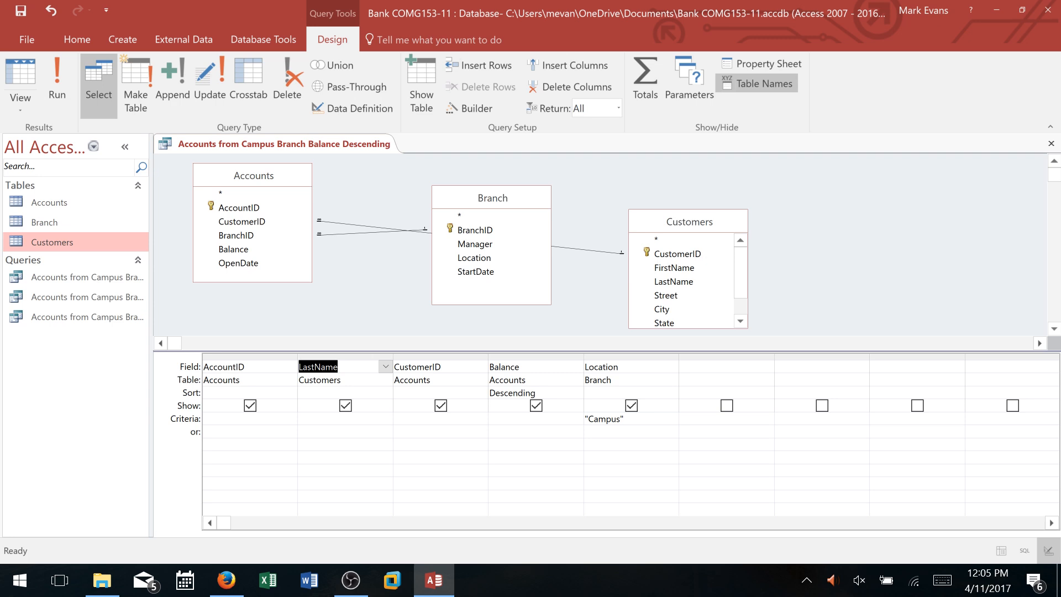
# - Delete the CustomerID column from the query and run it
pyautogui.click(436, 357)
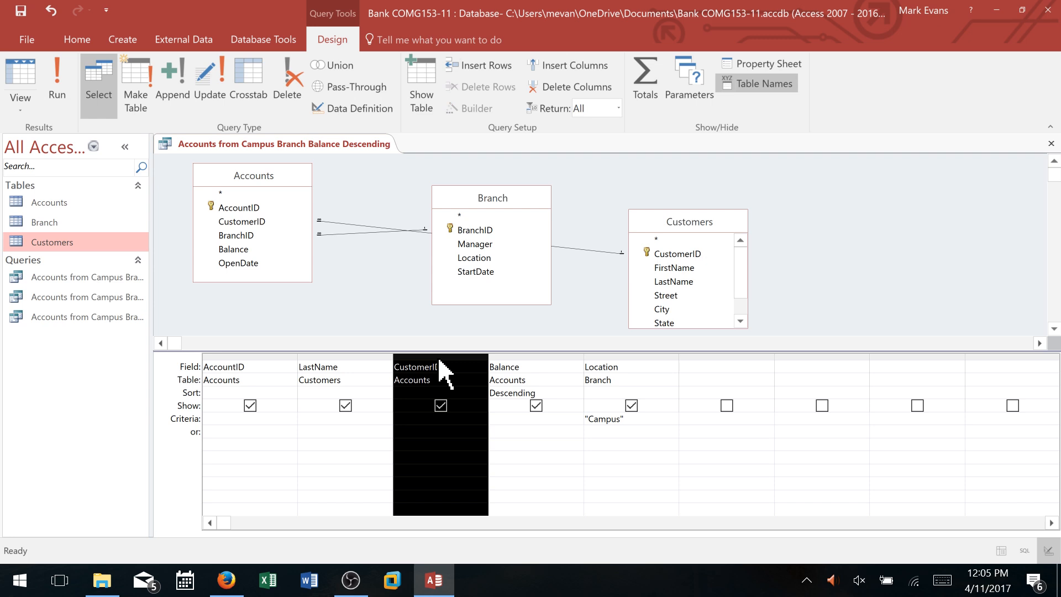
pyautogui.press('Delete')
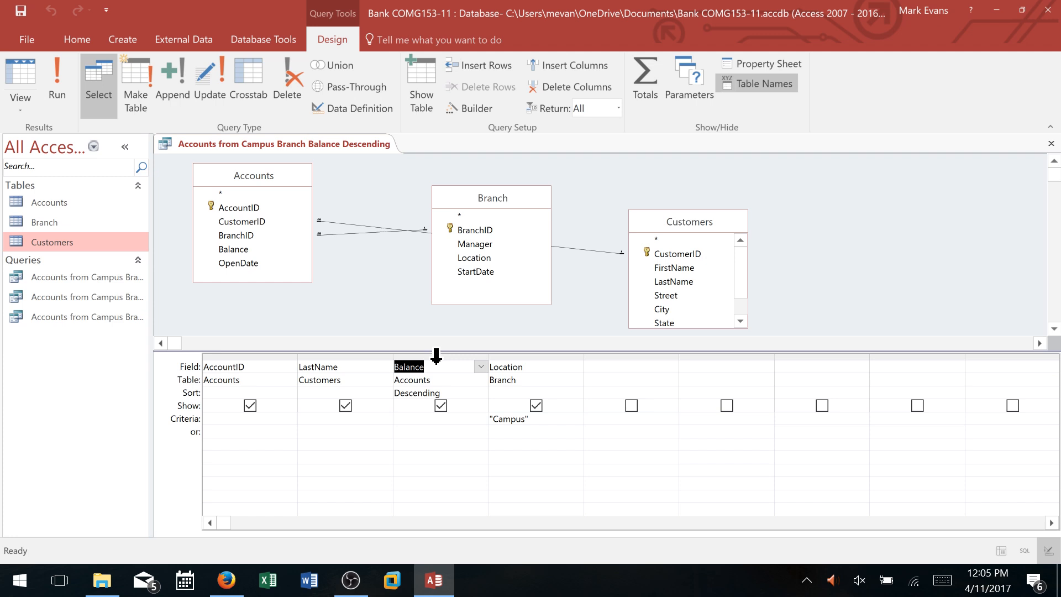
pyautogui.click(57, 88)
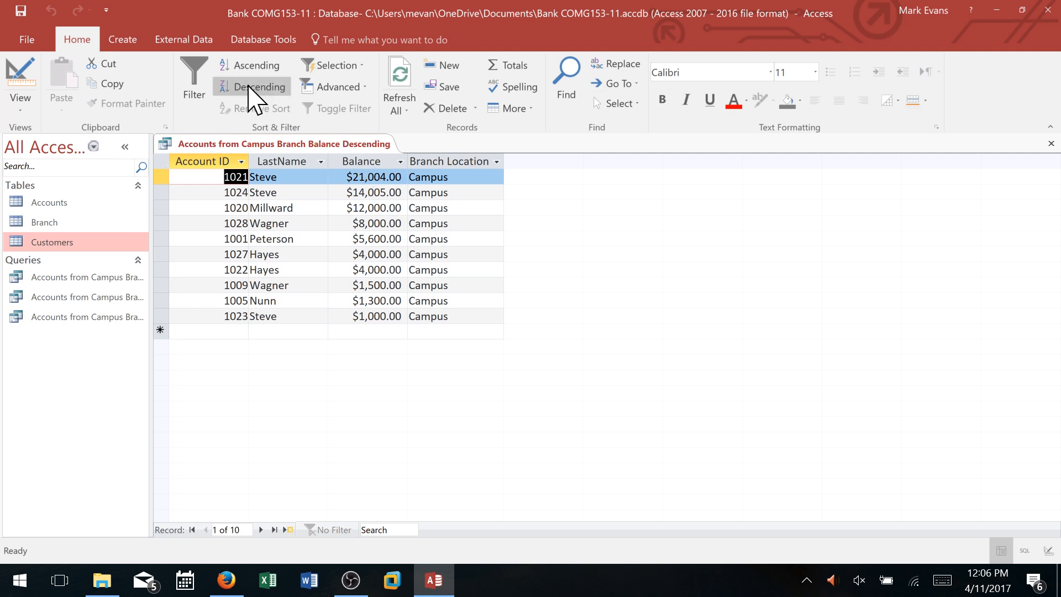
# - Save the query as a new query object named Accounts from Campus Branch Balance Descending Last Name
pyautogui.click(22, 40)
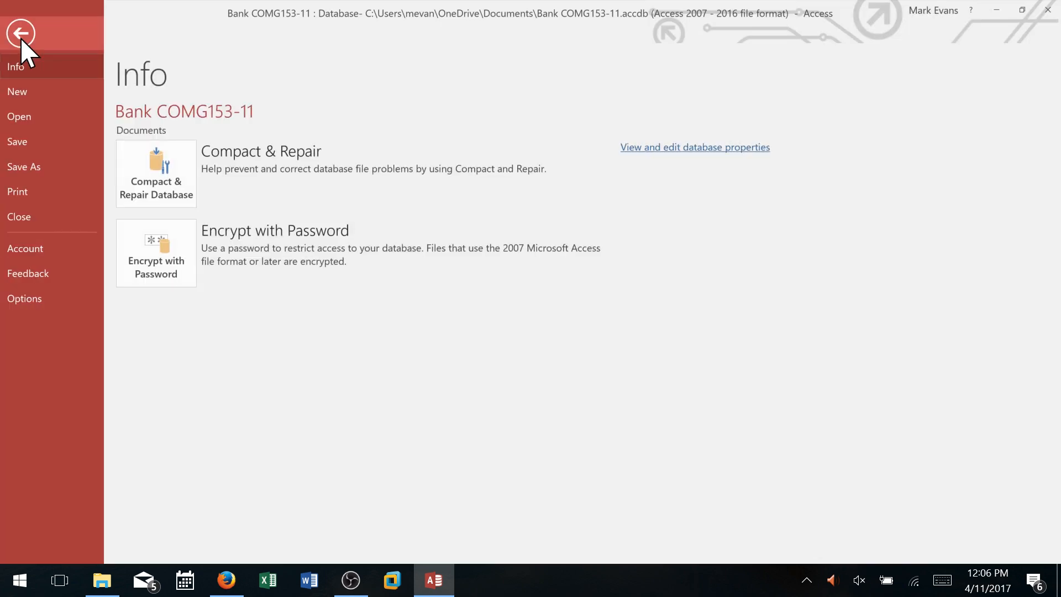
pyautogui.click(8, 168)
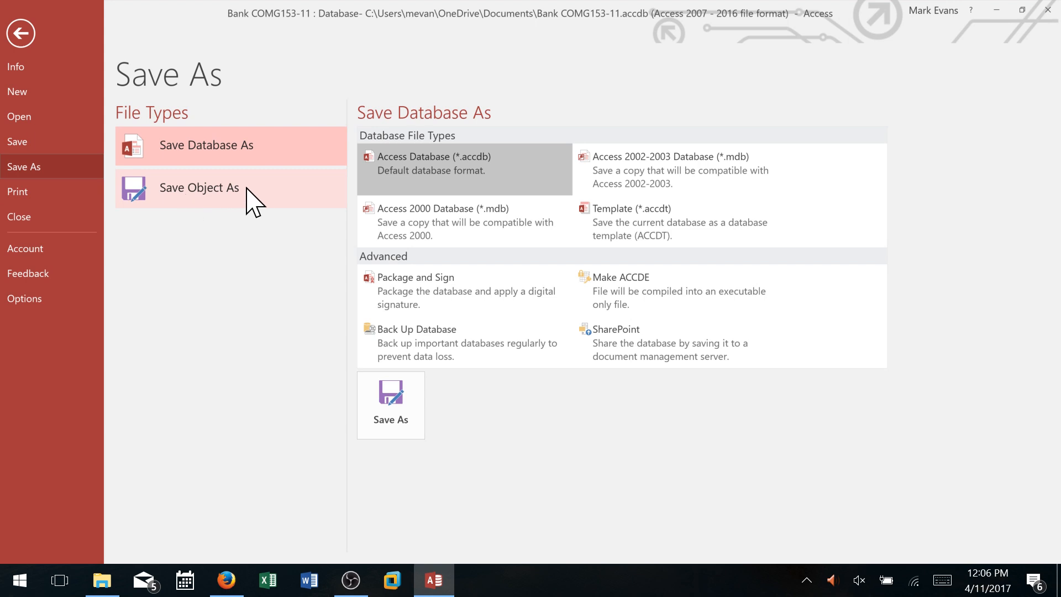
pyautogui.click(246, 191)
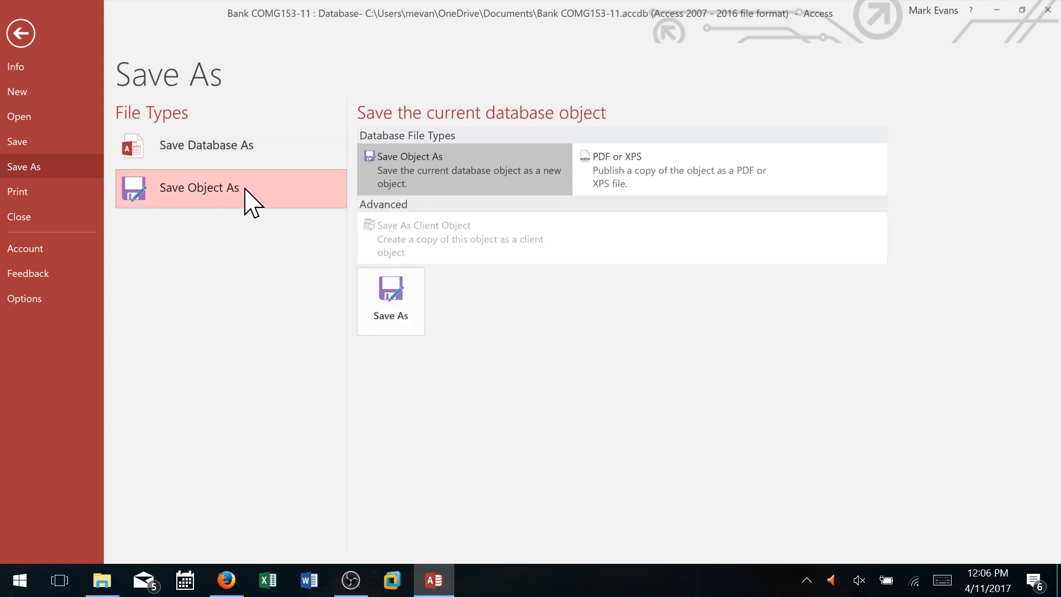
pyautogui.click(396, 306)
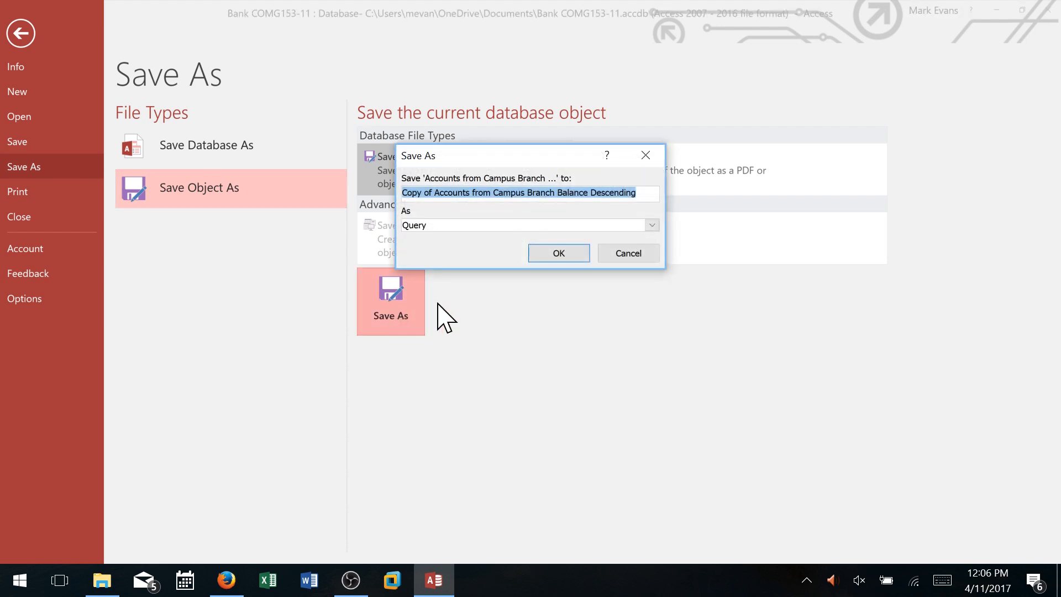
pyautogui.click(468, 192)
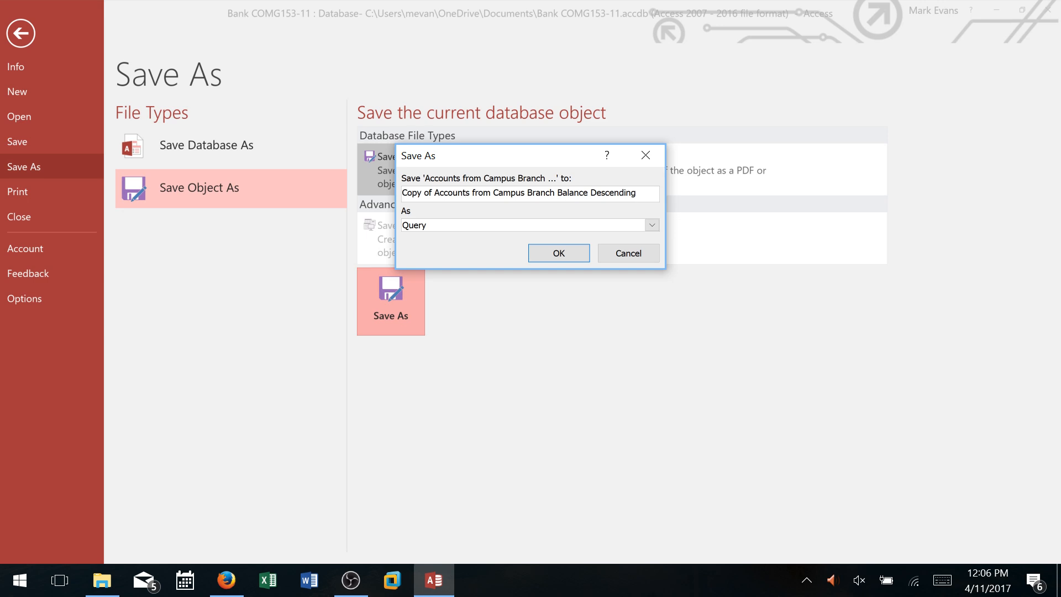
pyautogui.moveTo(434, 192); pyautogui.dragTo(377, 193)
pyautogui.press('BackSpace')
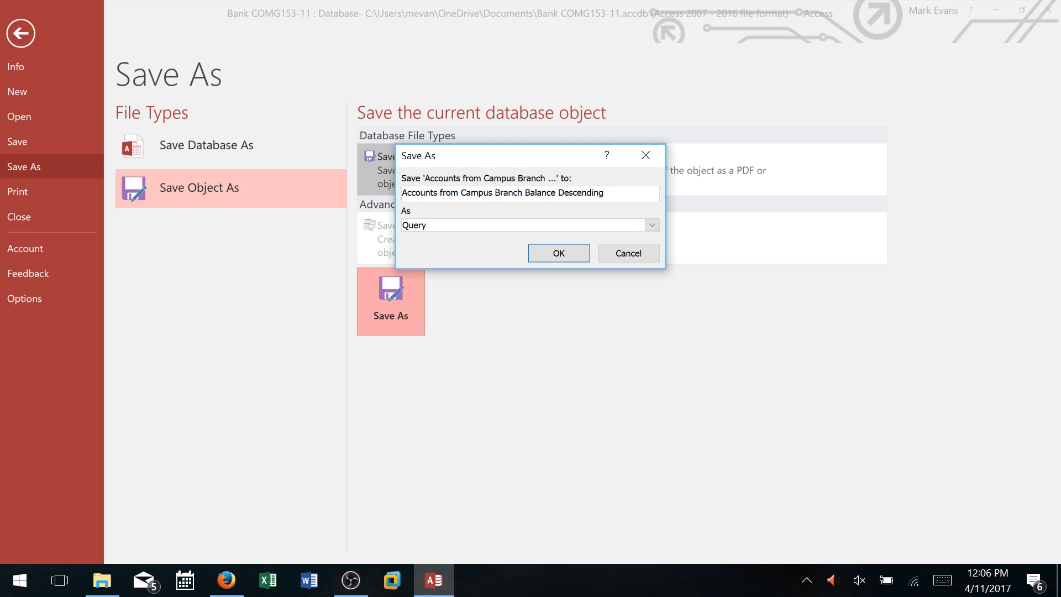
pyautogui.write('Last Name')
pyautogui.click(558, 253)
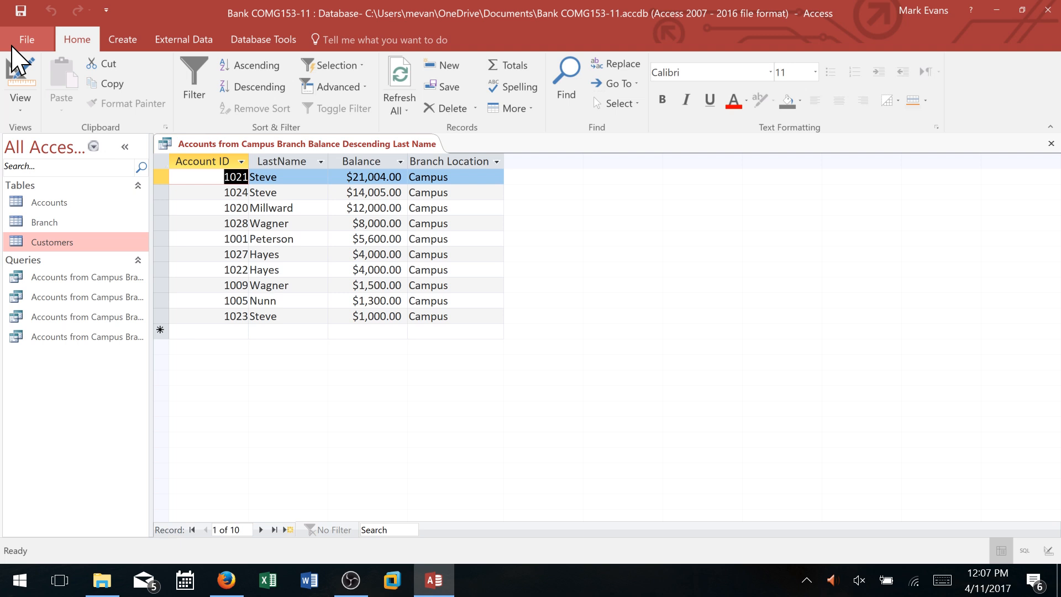
# - Close the open query and start a new query design containing the Branch, Accounts and Customers tables
pyautogui.click(128, 47)
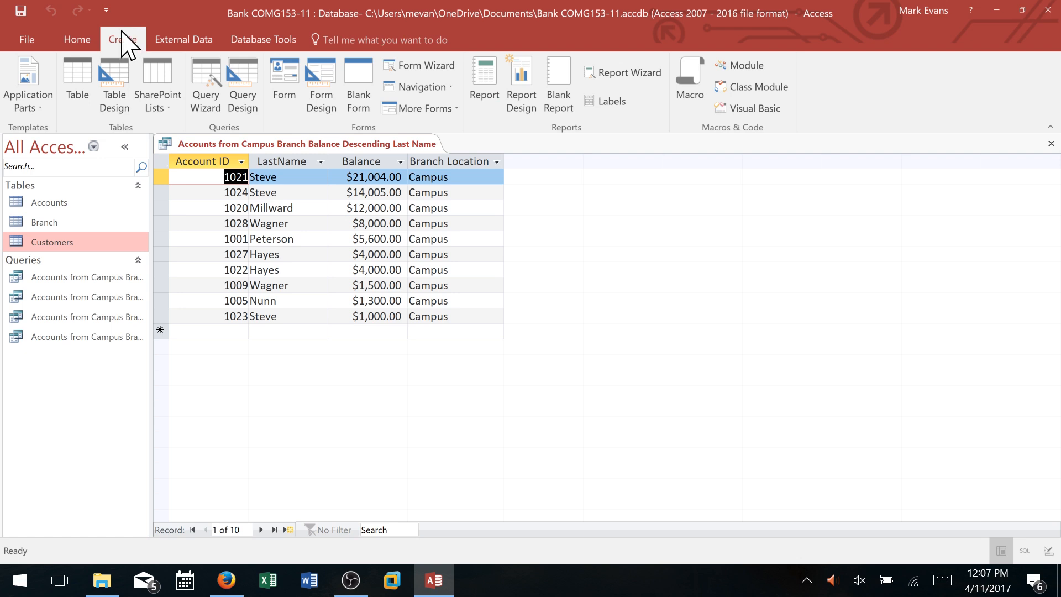
pyautogui.click(1051, 145)
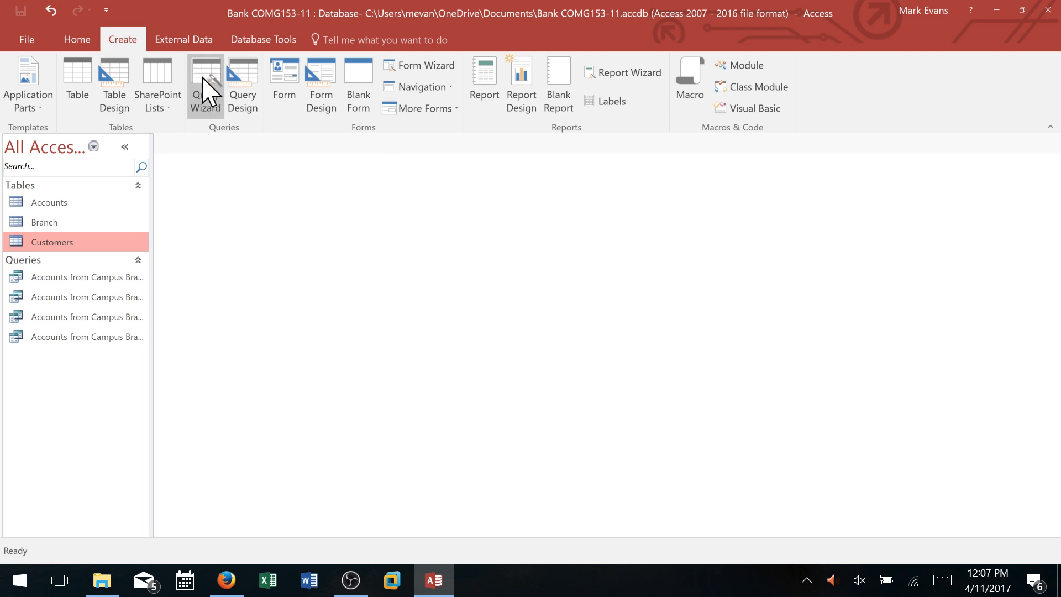
pyautogui.click(242, 84)
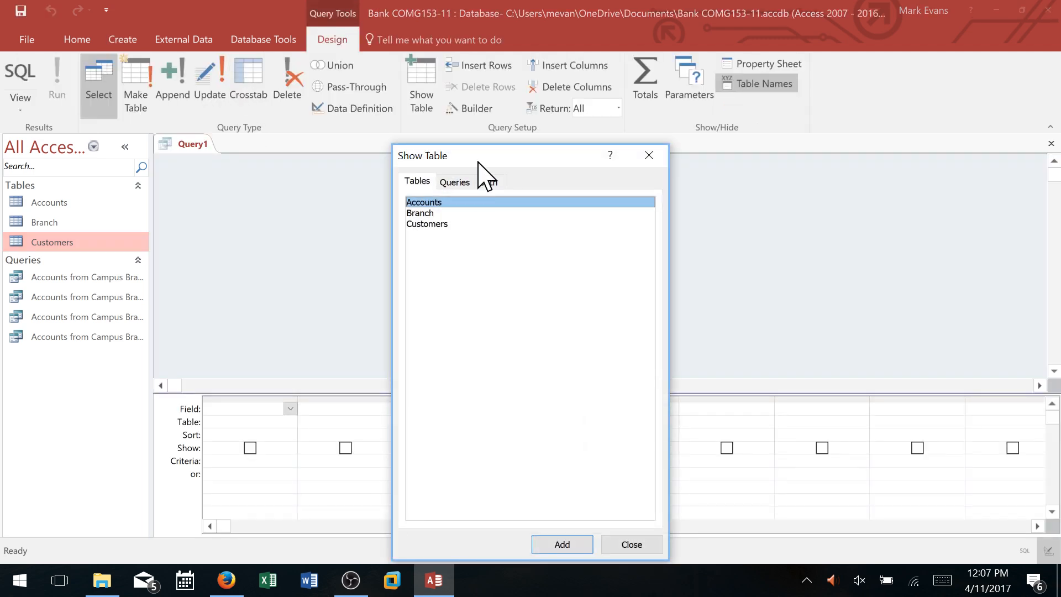
pyautogui.moveTo(495, 165); pyautogui.dragTo(718, 76)
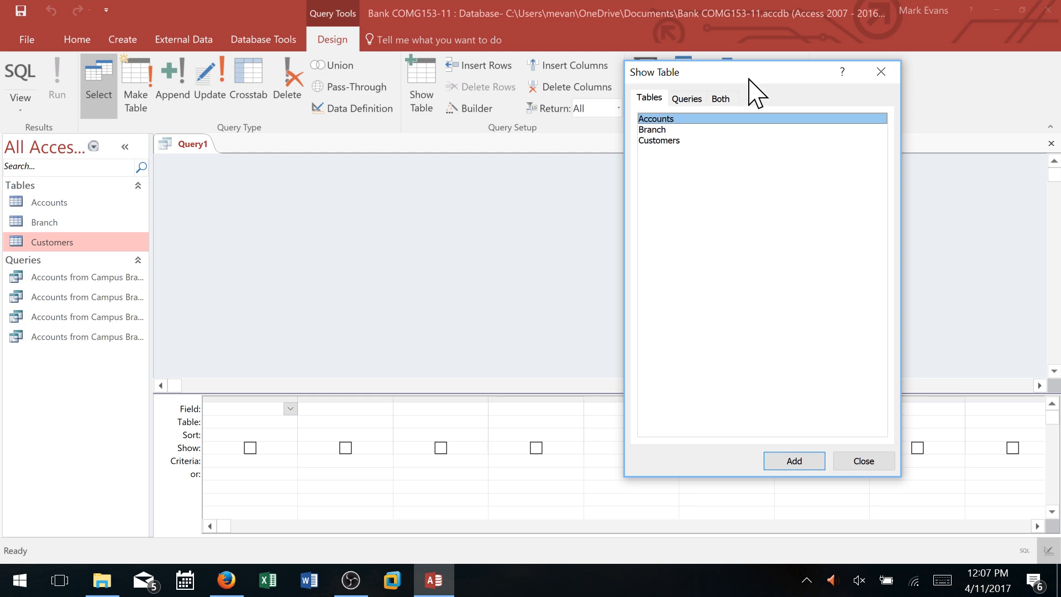
pyautogui.doubleClick(674, 131)
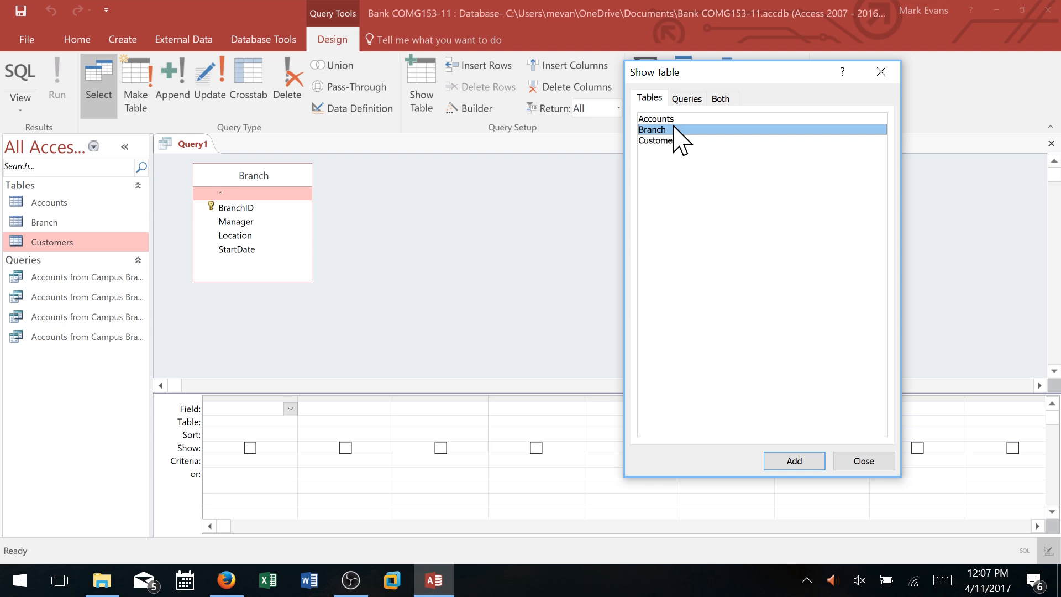
pyautogui.doubleClick(675, 118)
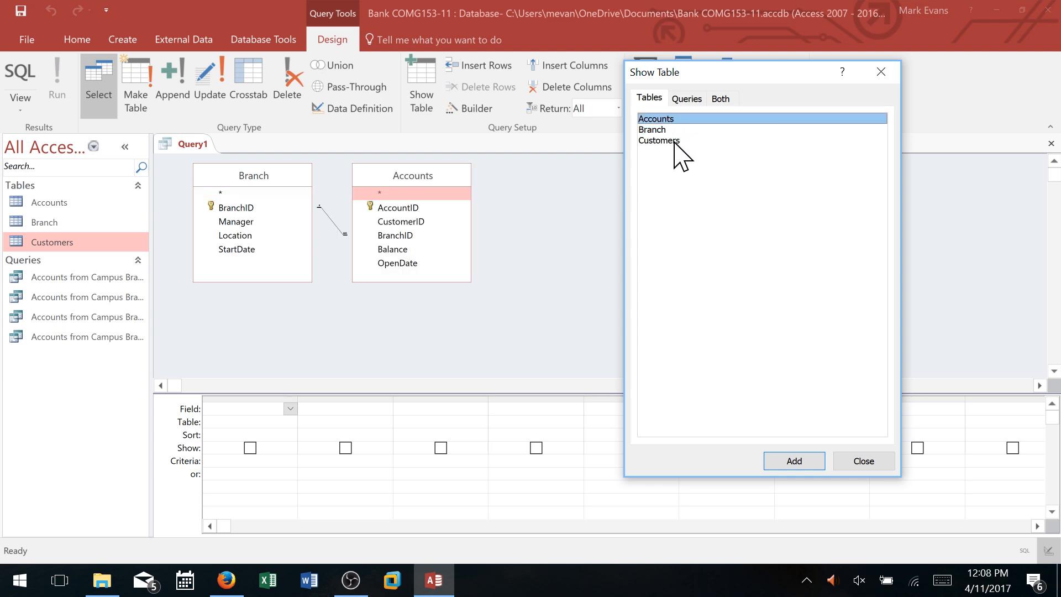
pyautogui.doubleClick(675, 140)
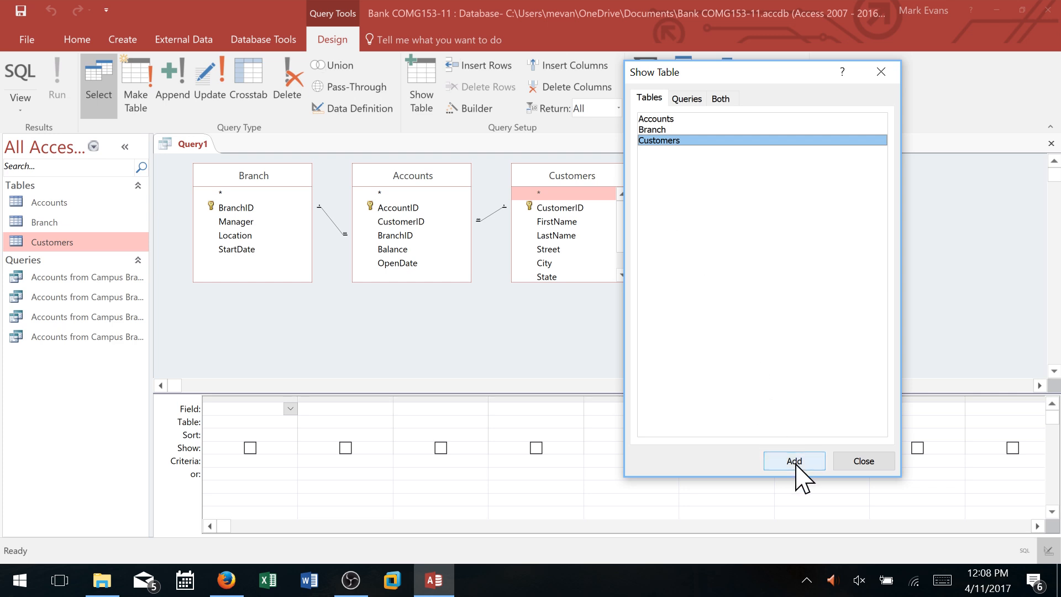
pyautogui.click(873, 465)
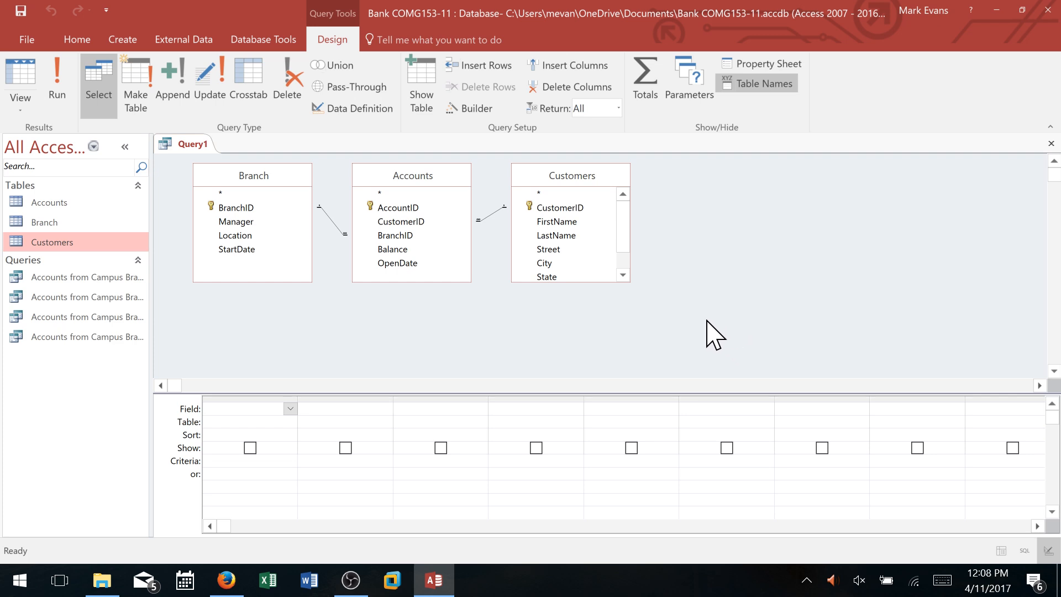
# - Add the customers' LastName and FirstName, the accounts' Balance and the branch Location fields to the query, in that order
pyautogui.doubleClick(555, 236)
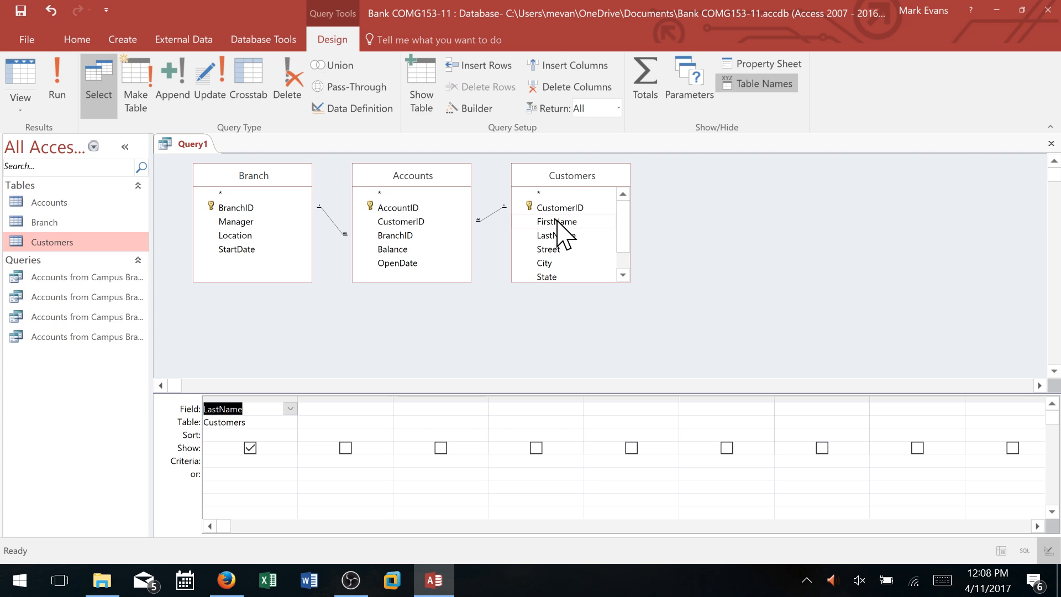
pyautogui.doubleClick(557, 222)
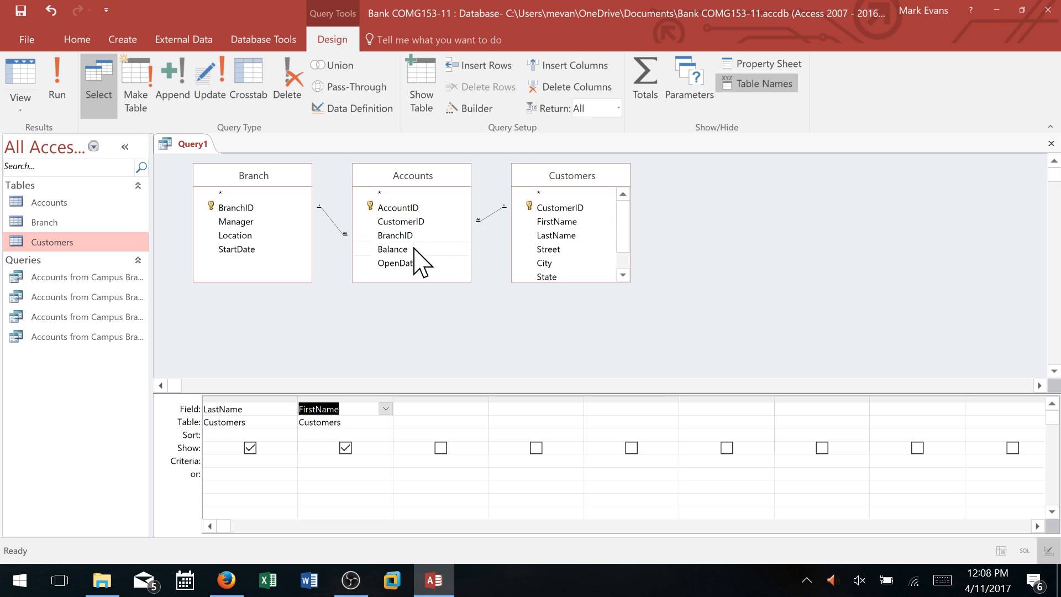
pyautogui.doubleClick(400, 250)
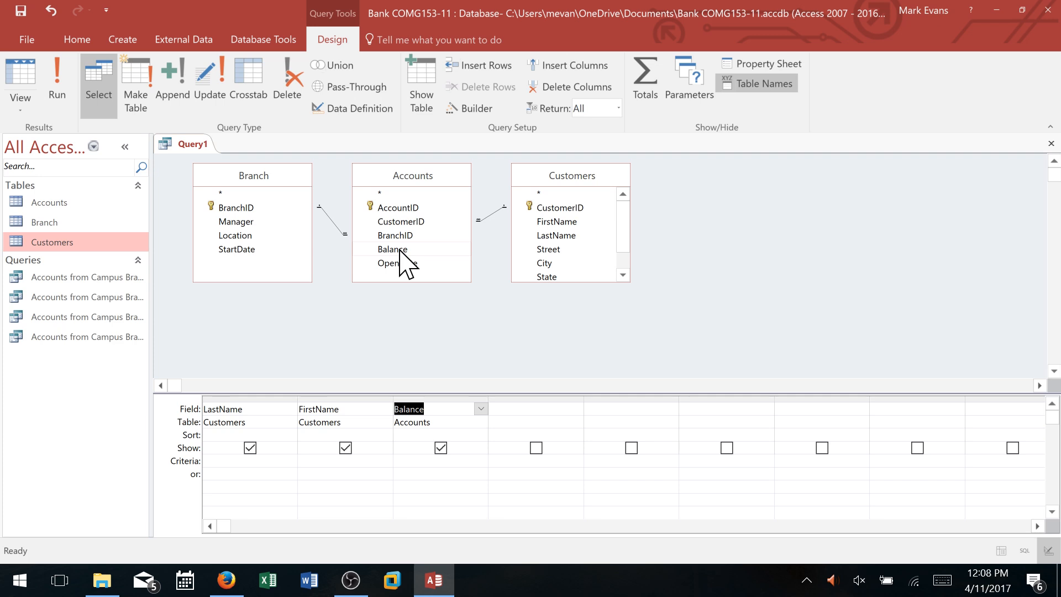
pyautogui.doubleClick(235, 237)
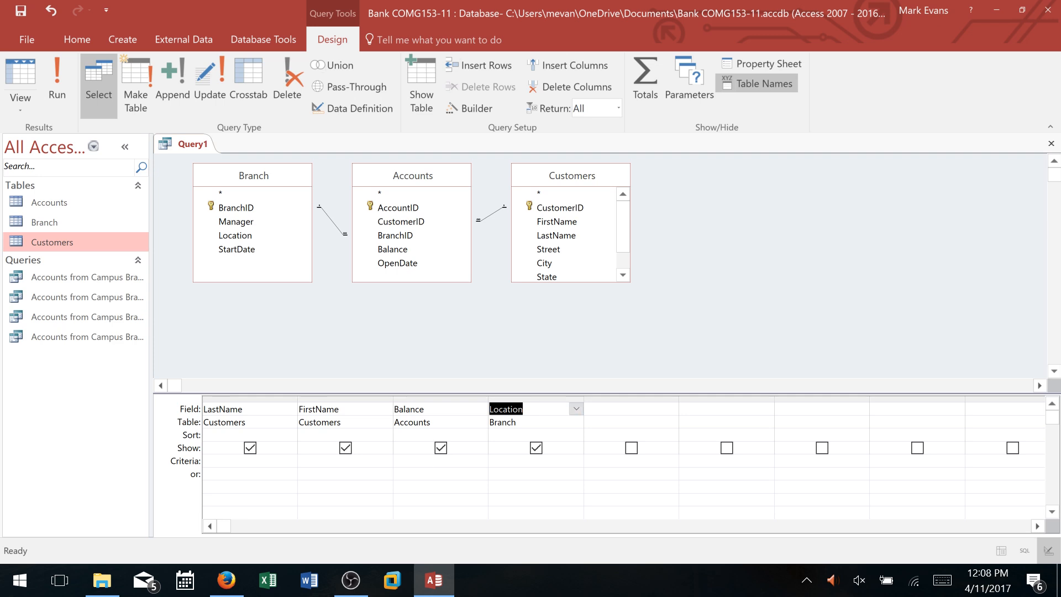
# - Set the Balance column's criterion to <=1000
pyautogui.click(424, 460)
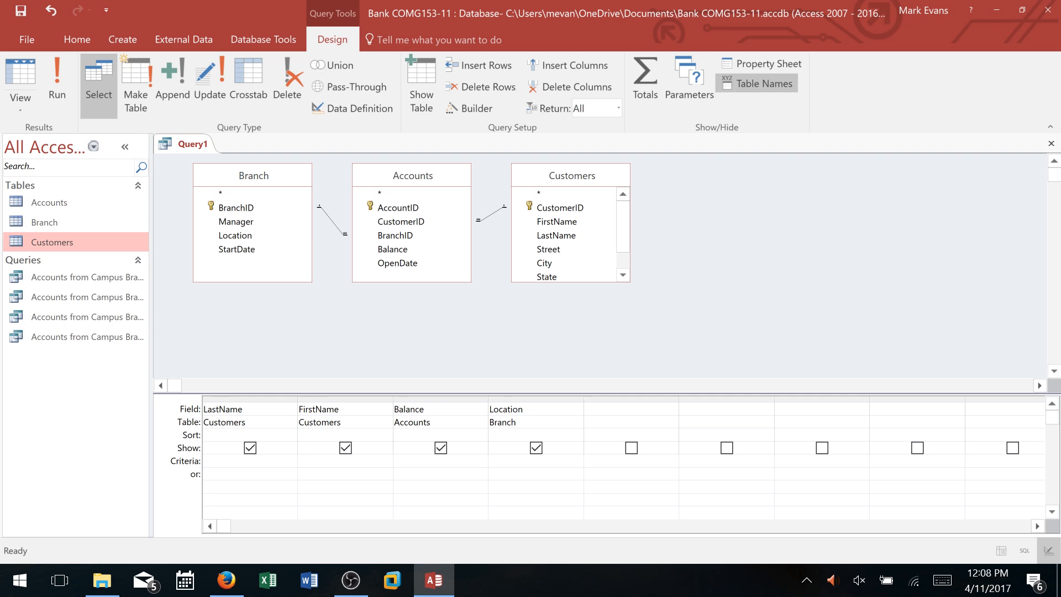
pyautogui.write('<=1000')
pyautogui.moveTo(426, 461)
pyautogui.mouseDown()
pyautogui.moveTo(393, 461)
pyautogui.moveTo(426, 461)
pyautogui.mouseUp()
pyautogui.doubleClick(410, 461)
pyautogui.click(426, 461)
# - Save the query as Balance 1000 or Less and run it
pyautogui.click(21, 11)
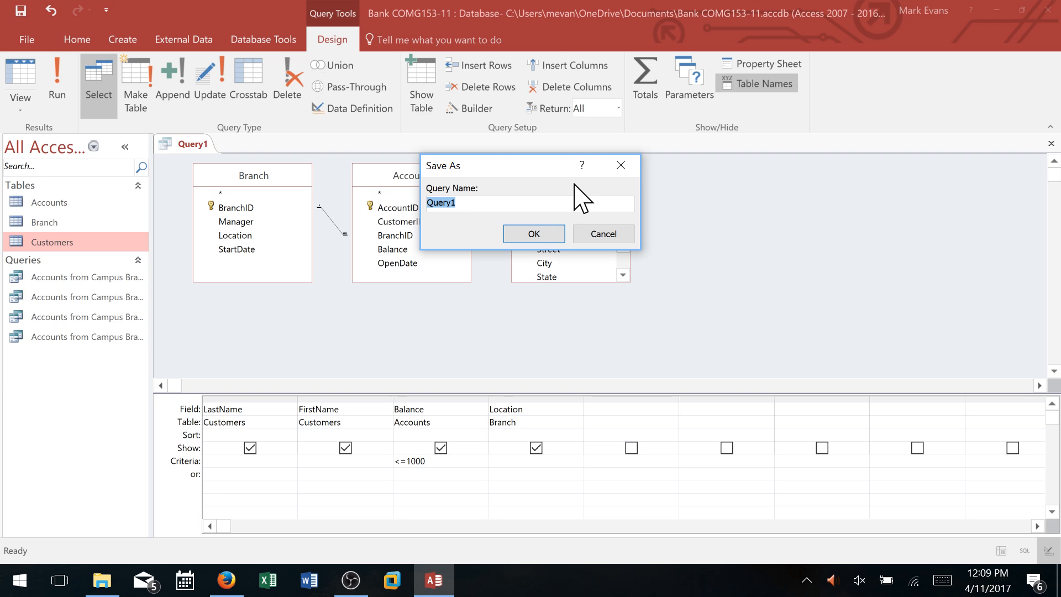
pyautogui.write('Balance 1000 or Less')
pyautogui.click(532, 237)
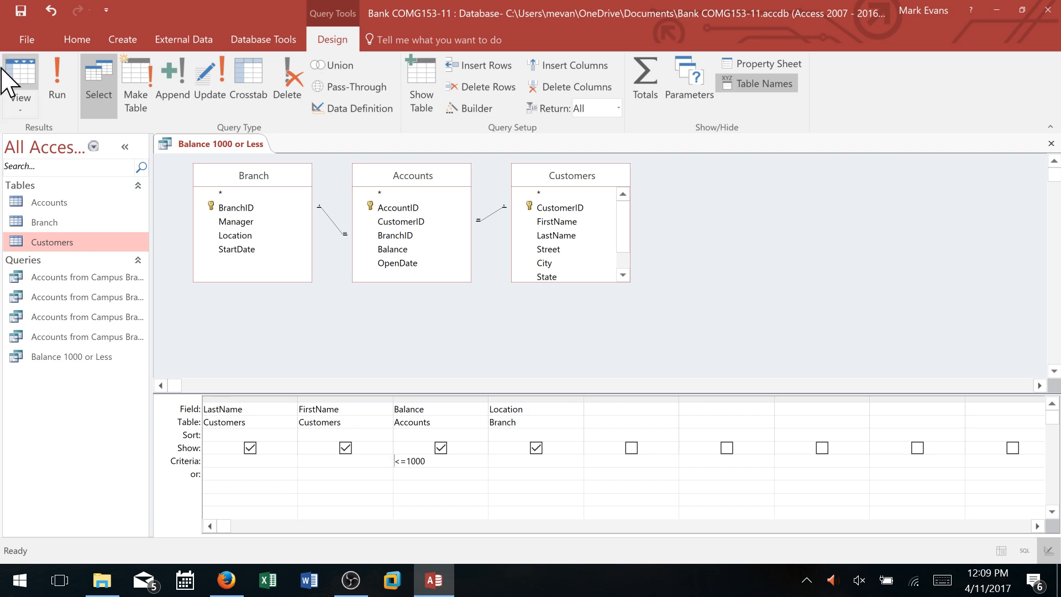
pyautogui.click(59, 83)
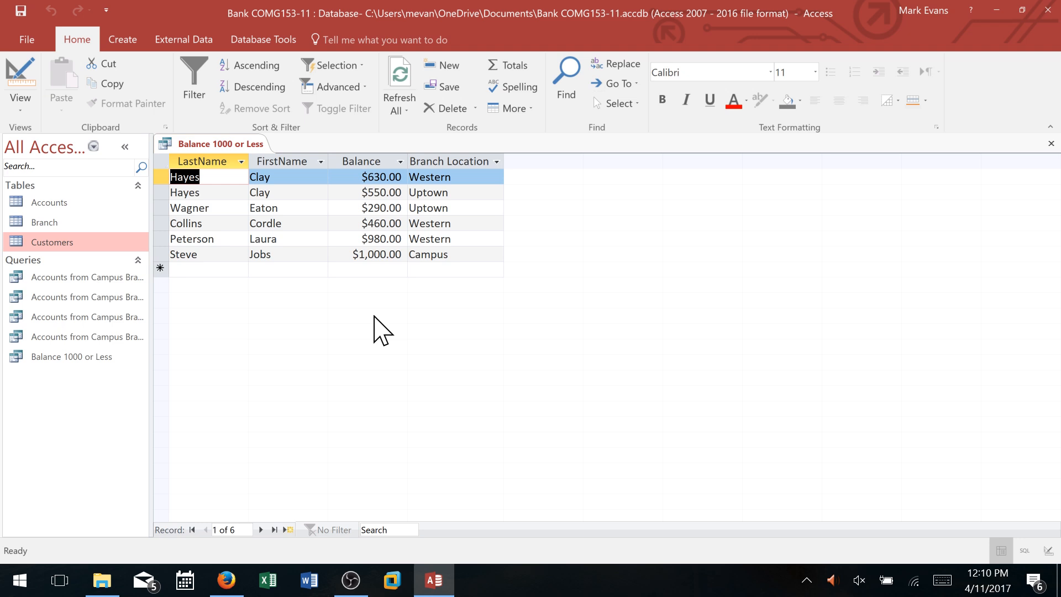
# - Return to the query's design and change the Balance criterion to <=2000
pyautogui.click(21, 74)
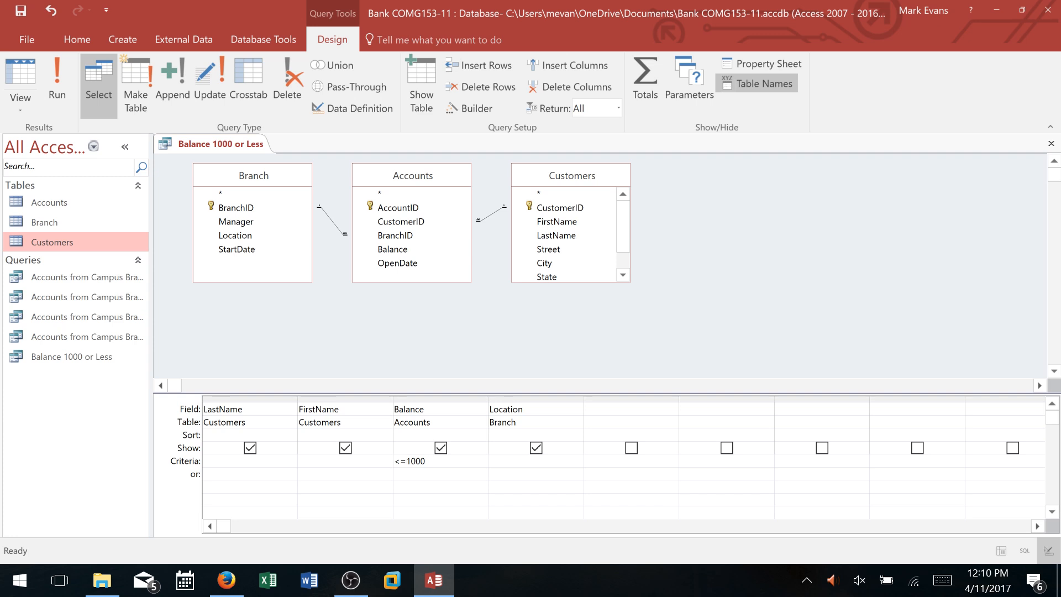
pyautogui.press('BackSpace')
pyautogui.write('2')
# - Add the accounts' OpenDate field to the query with the criterion >=1/1/2011
pyautogui.doubleClick(409, 264)
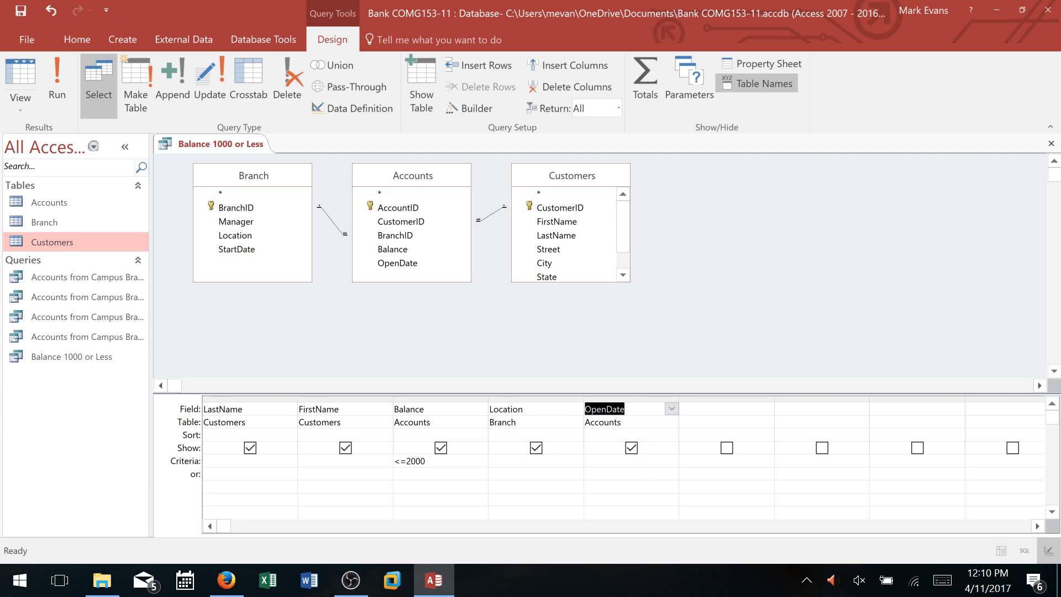
pyautogui.click(613, 461)
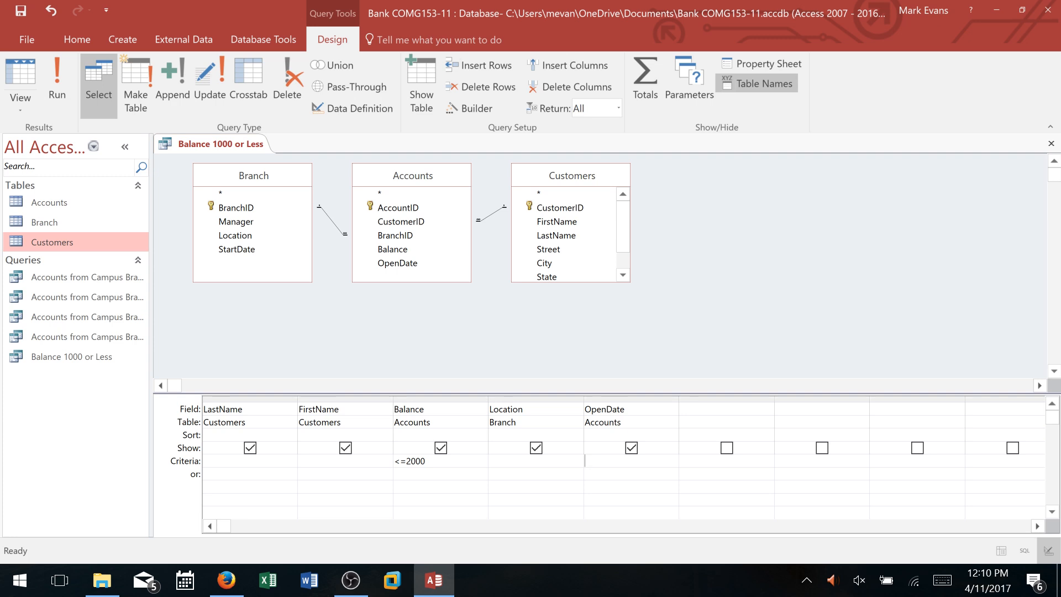
pyautogui.write('>=1/1/2011')
pyautogui.moveTo(632, 461)
pyautogui.mouseDown()
pyautogui.moveTo(585, 461)
pyautogui.moveTo(633, 461)
pyautogui.mouseUp()
# - Save the query as a new query object named Open Date 2011 or Later and run it
pyautogui.click(14, 12)
pyautogui.click(23, 40)
pyautogui.click(33, 166)
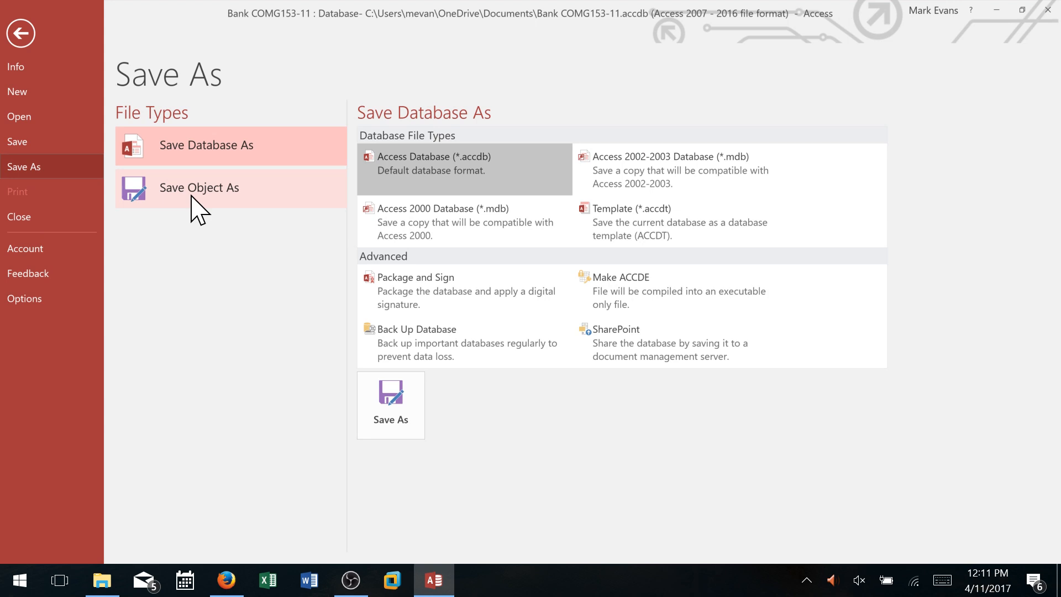
pyautogui.click(192, 199)
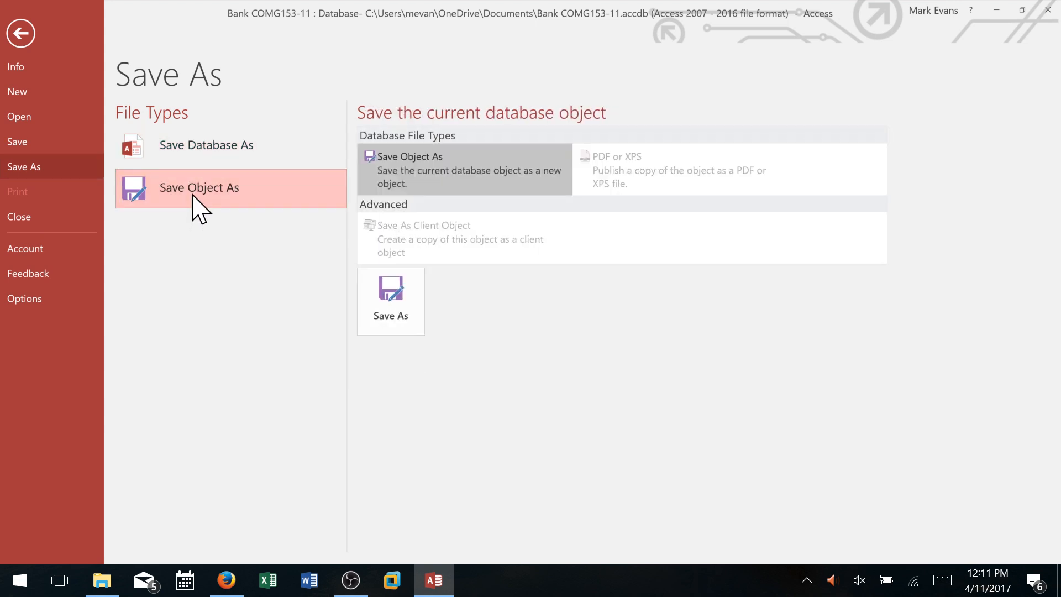
pyautogui.click(388, 327)
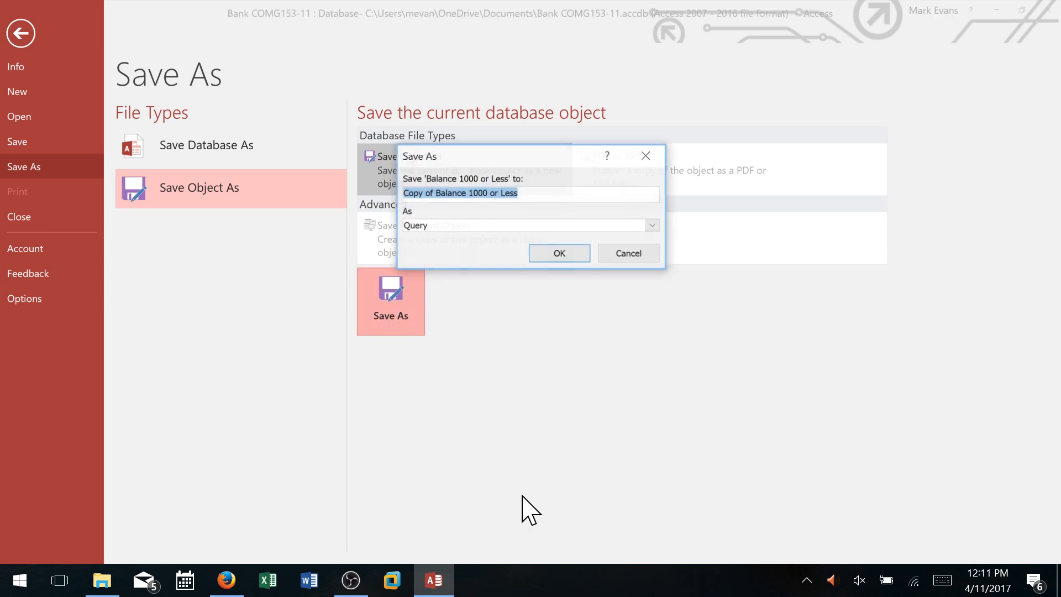
pyautogui.click(422, 193)
pyautogui.moveTo(434, 192); pyautogui.dragTo(359, 201)
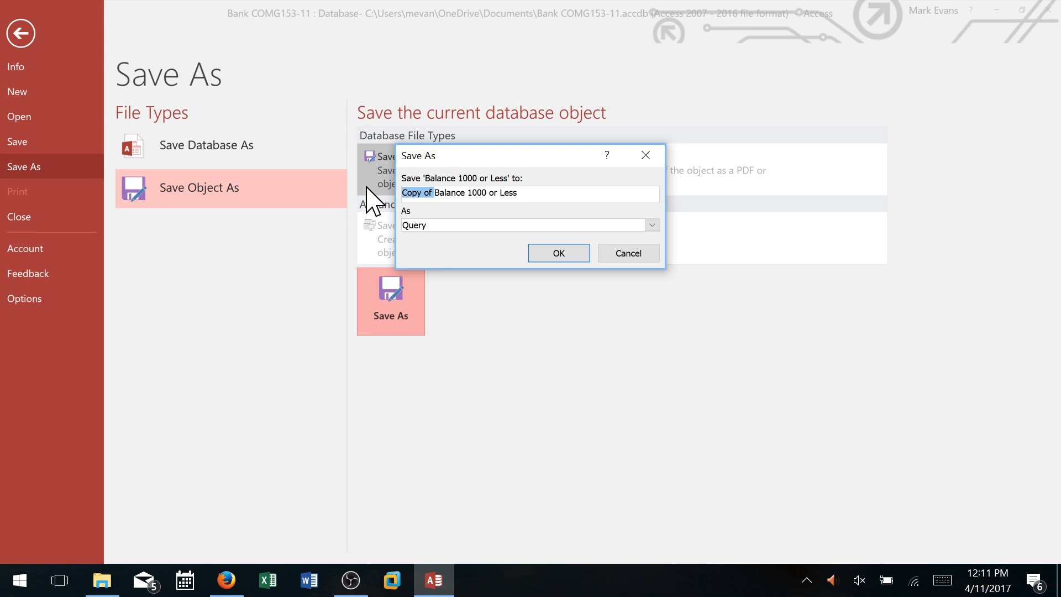
pyautogui.press('BackSpace')
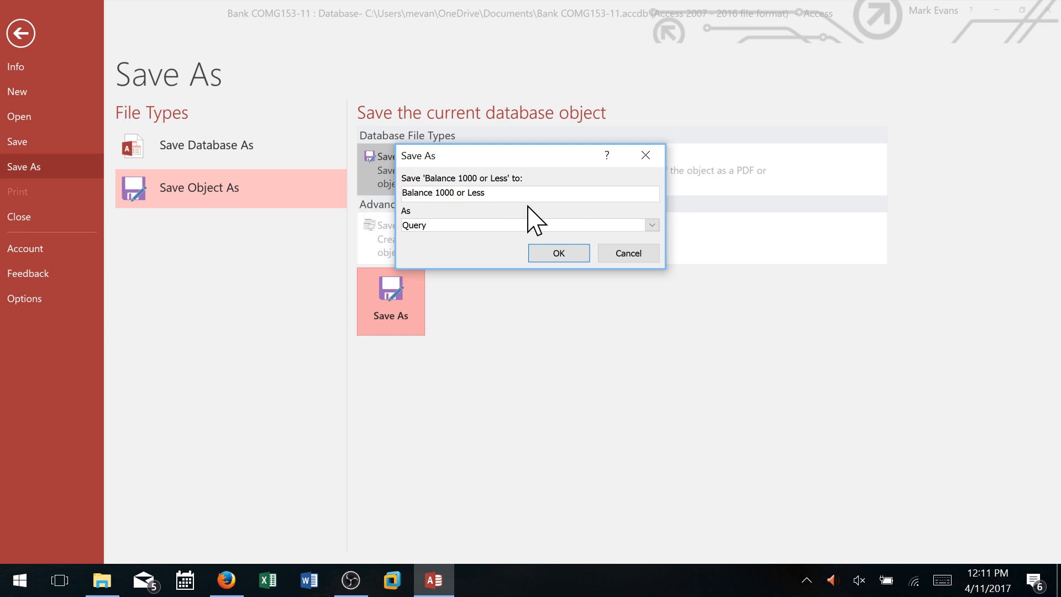
pyautogui.moveTo(493, 193); pyautogui.dragTo(335, 182)
pyautogui.write('Open Date 2011 or Late')
pyautogui.write('r')
pyautogui.click(559, 252)
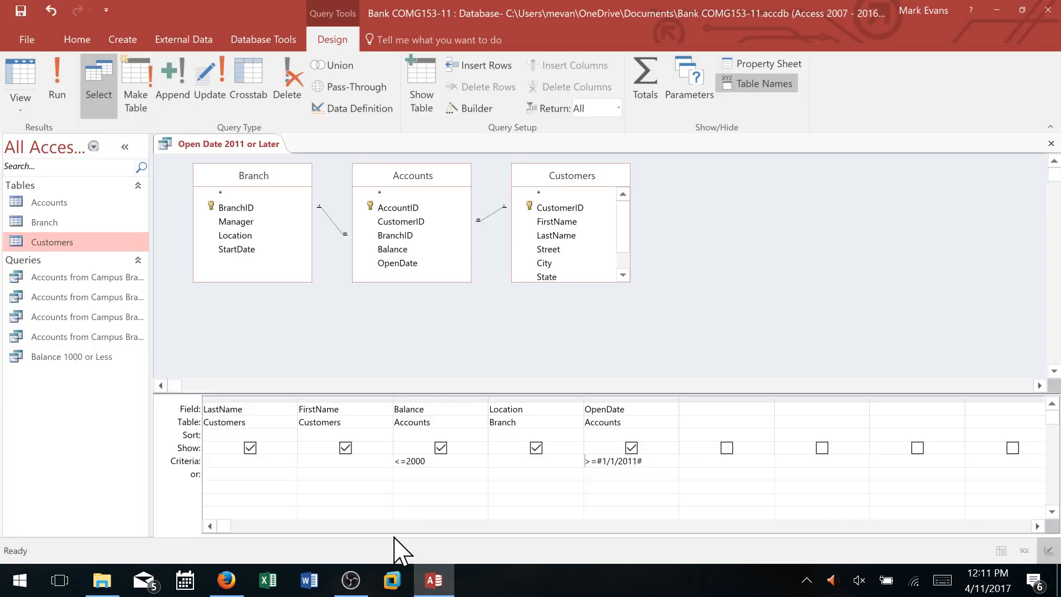
pyautogui.click(62, 88)
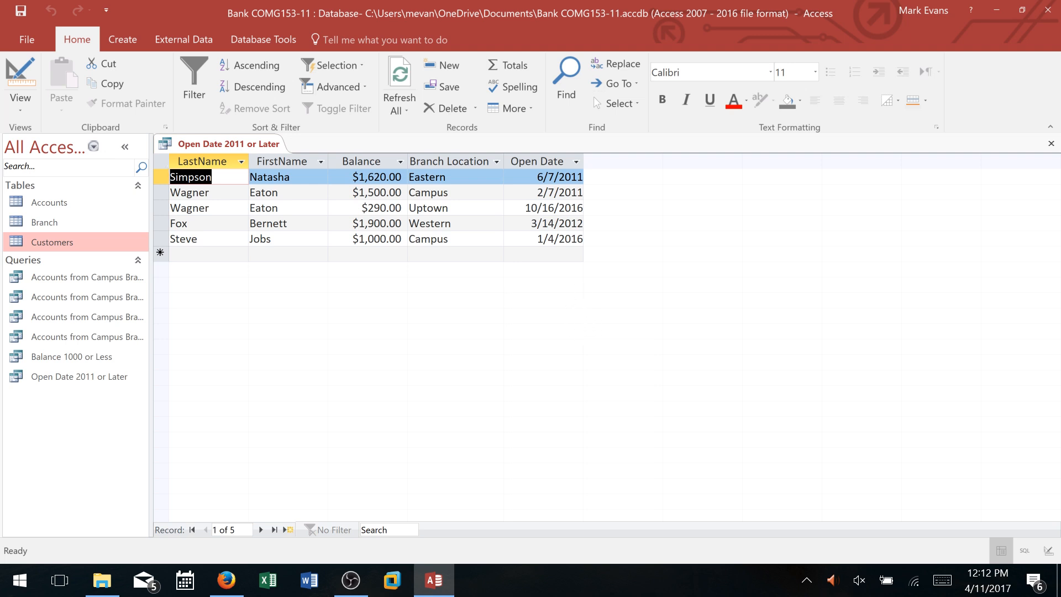
# - Sort the query by OpenDate in ascending order in its design and run it
pyautogui.click(21, 82)
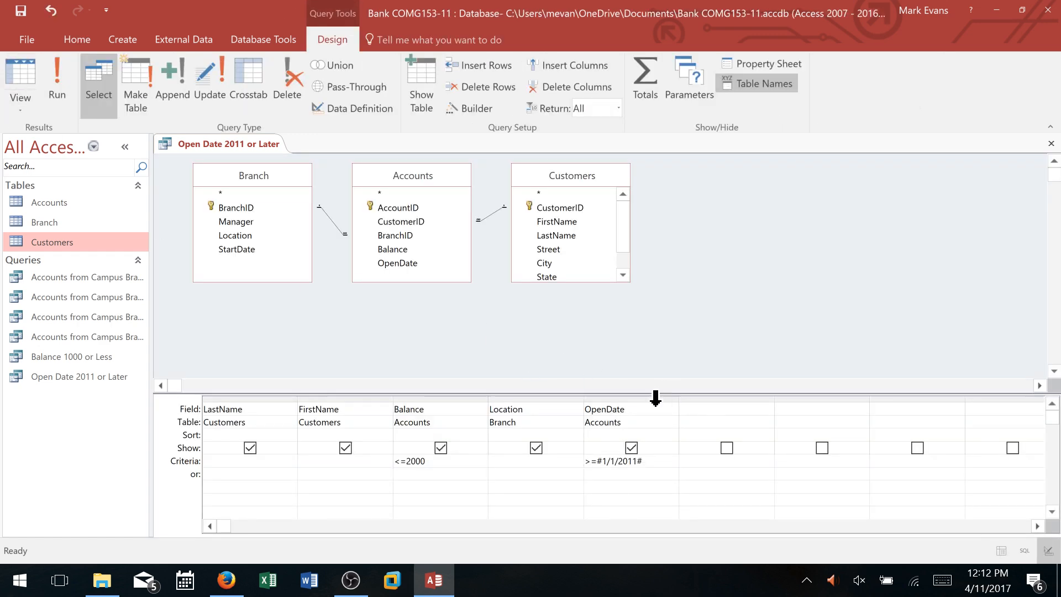
pyautogui.click(672, 437)
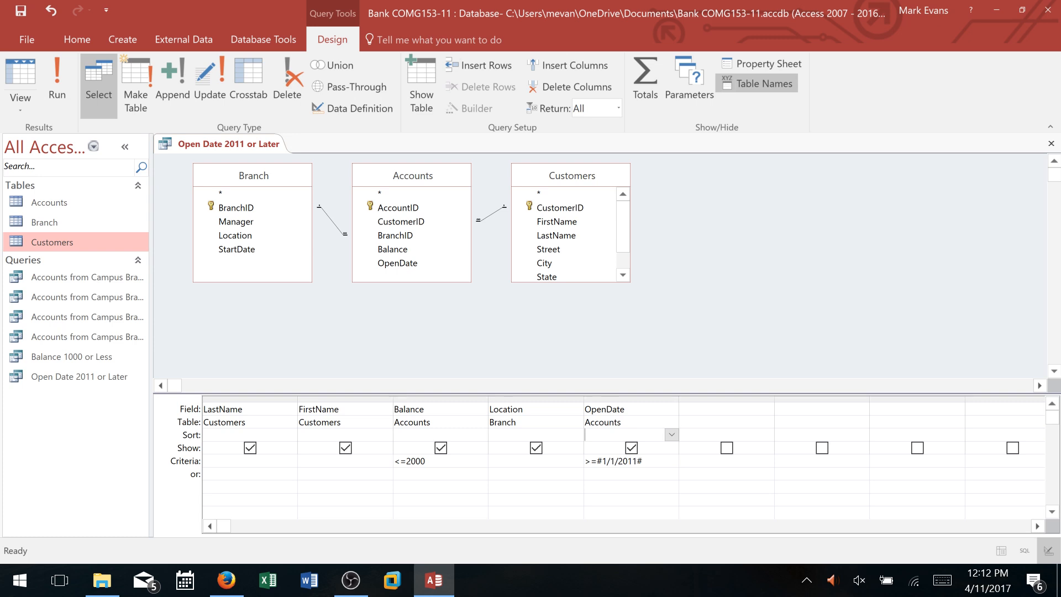
pyautogui.click(671, 435)
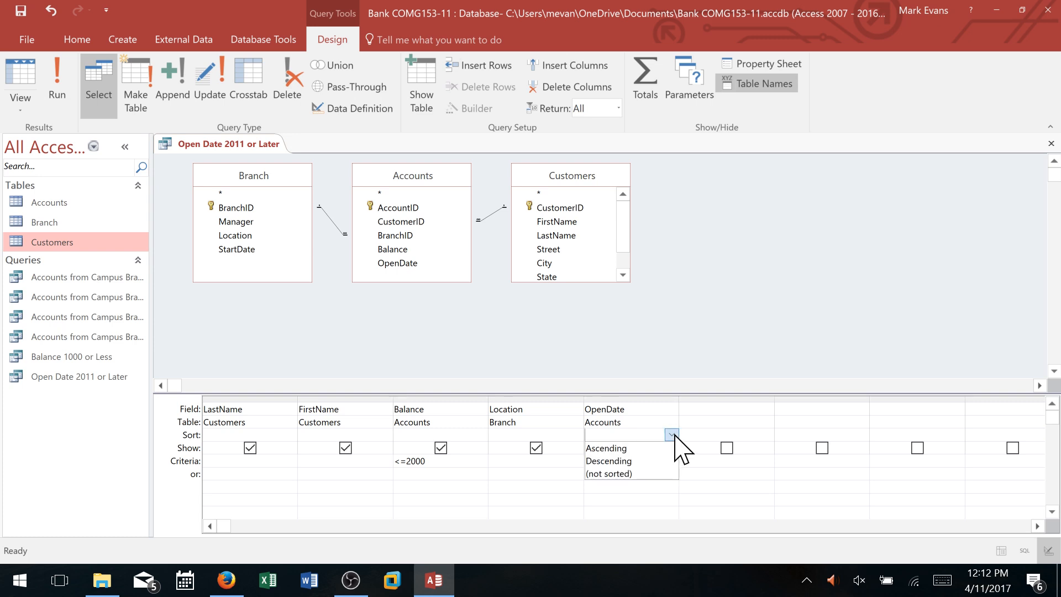
pyautogui.click(629, 448)
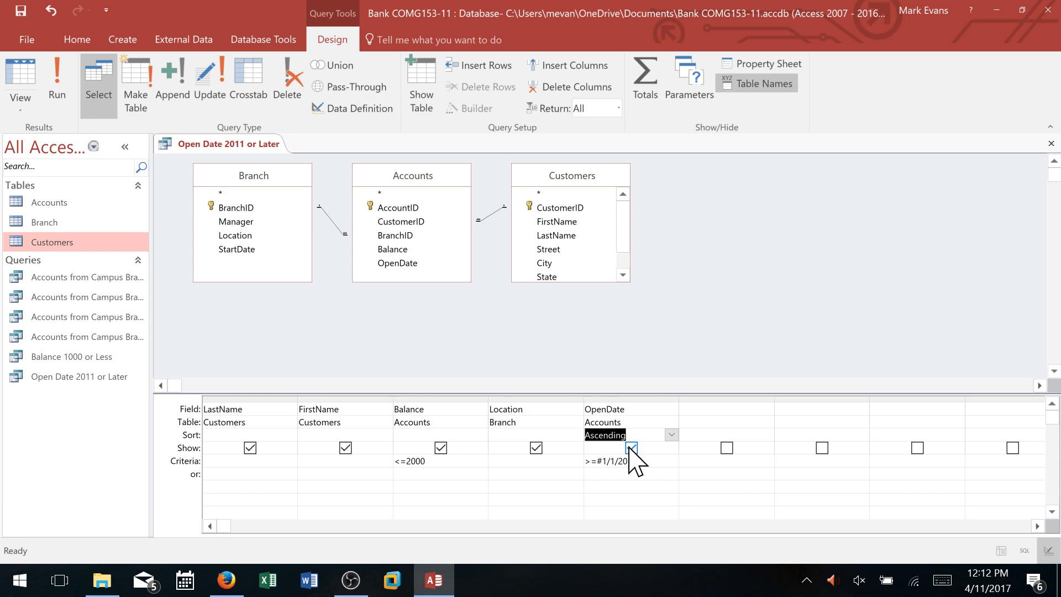
pyautogui.click(55, 87)
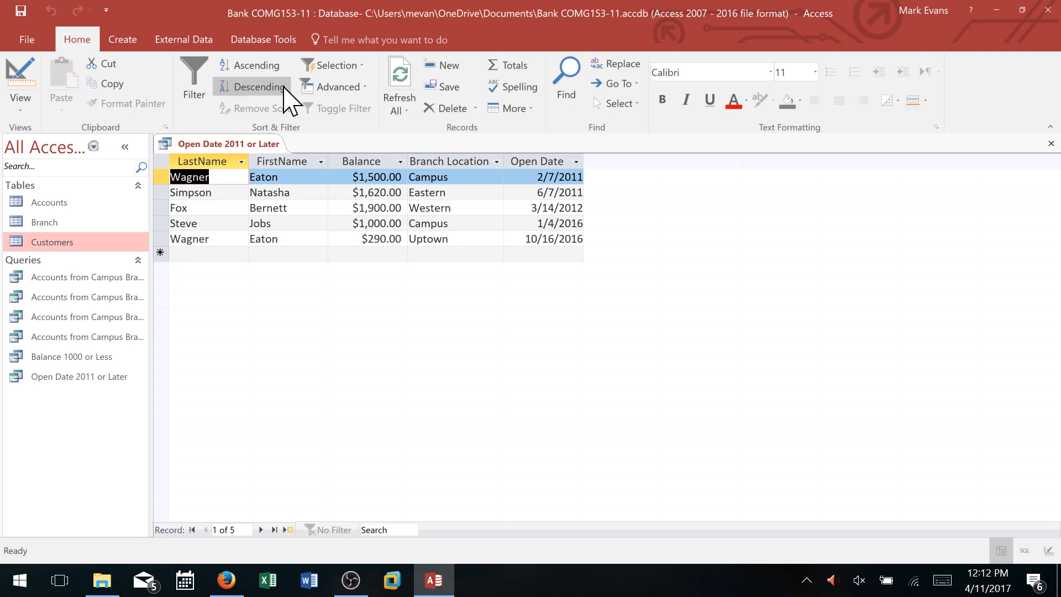
# - Save and close the query, and start a new query design containing the Customers table
pyautogui.click(19, 6)
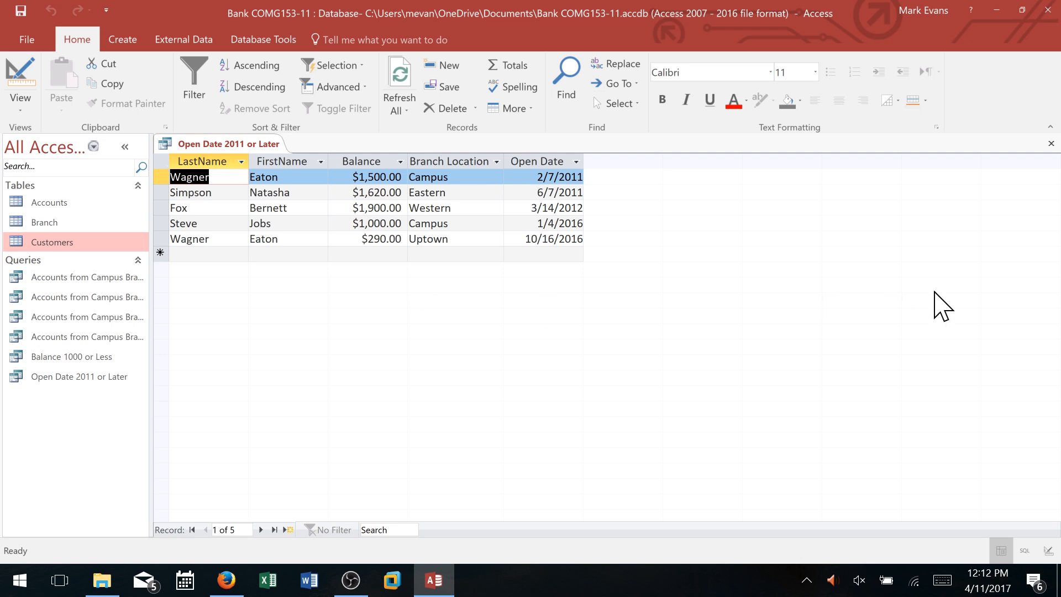
pyautogui.click(1051, 143)
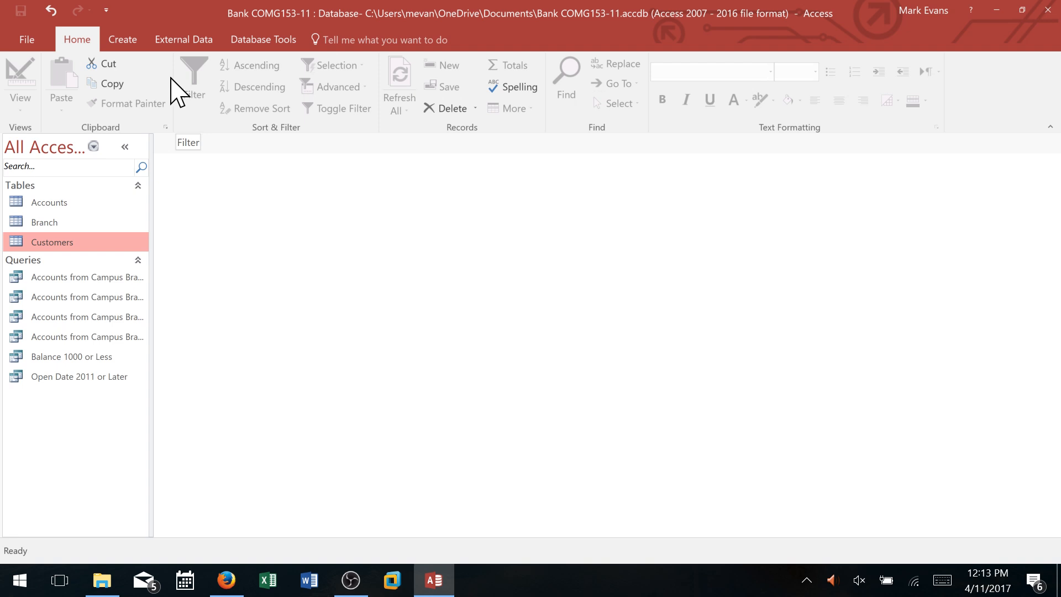
pyautogui.click(126, 35)
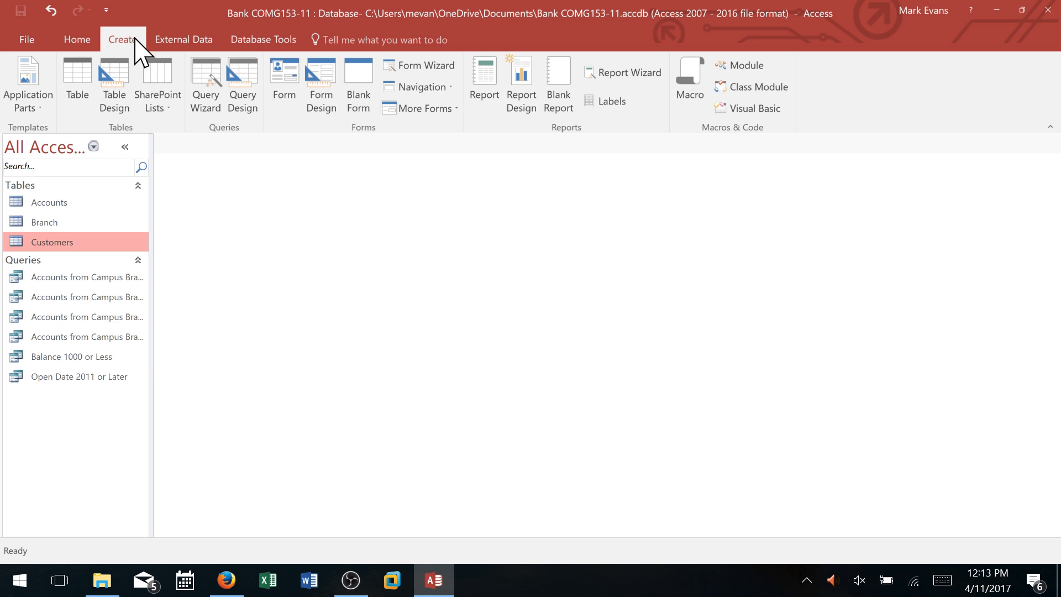
pyautogui.click(248, 75)
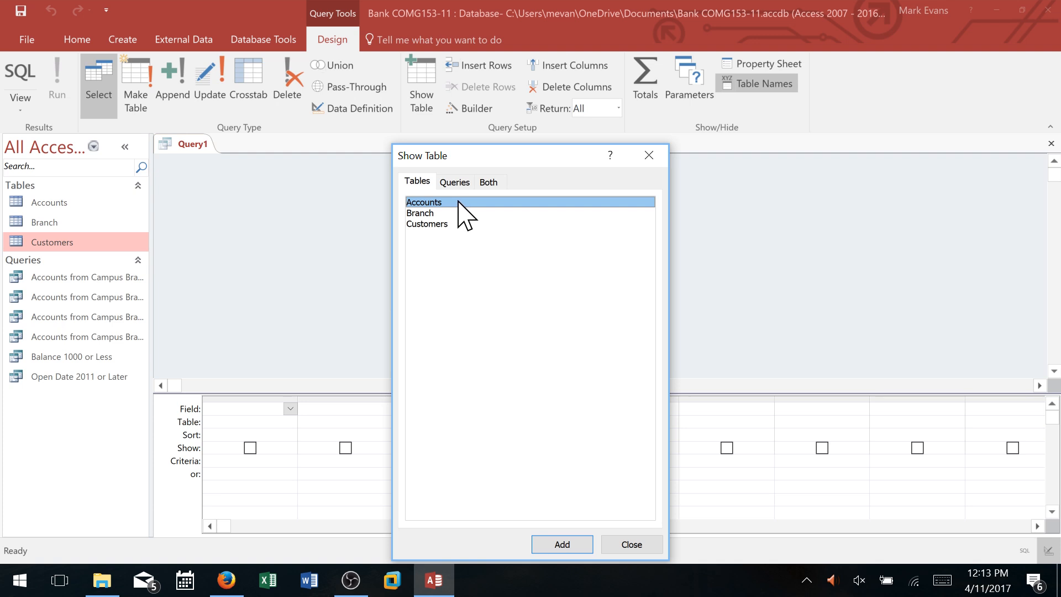
pyautogui.doubleClick(444, 223)
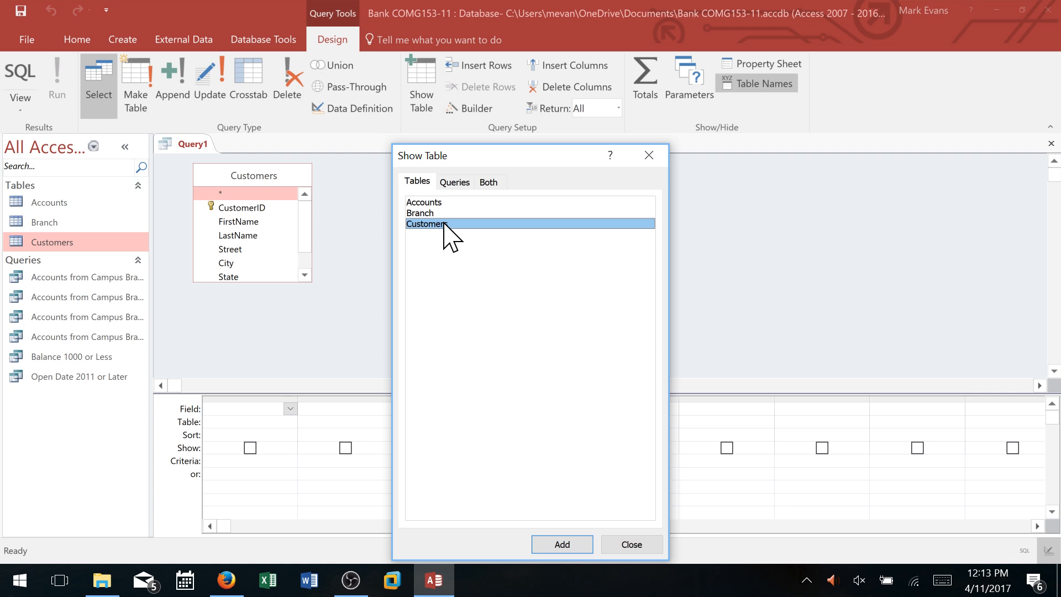
pyautogui.click(636, 542)
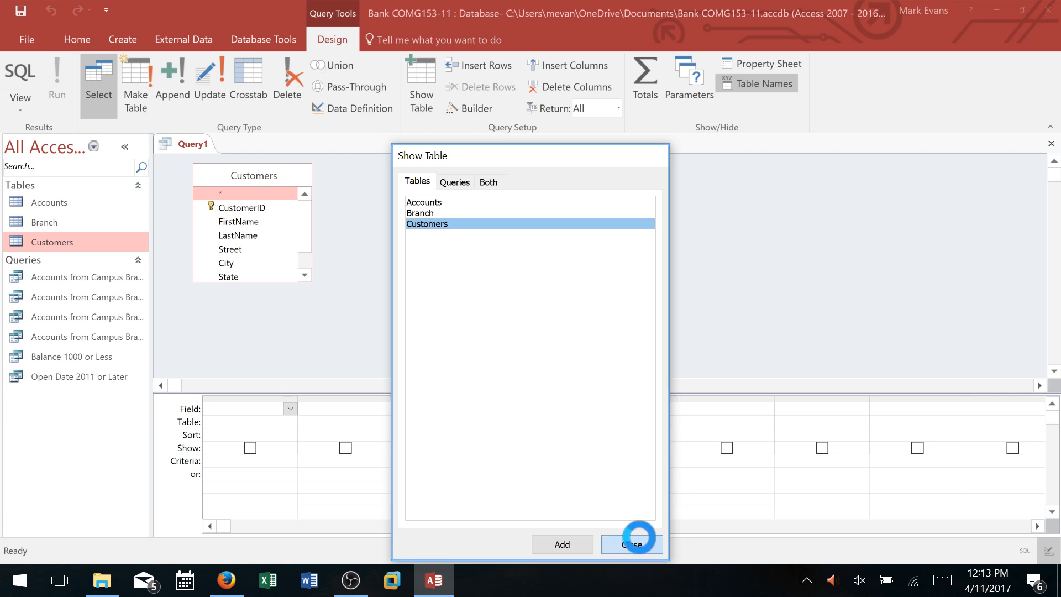
pyautogui.moveTo(249, 176)
pyautogui.mouseDown()
pyautogui.moveTo(371, 188)
pyautogui.moveTo(235, 185)
pyautogui.mouseUp()
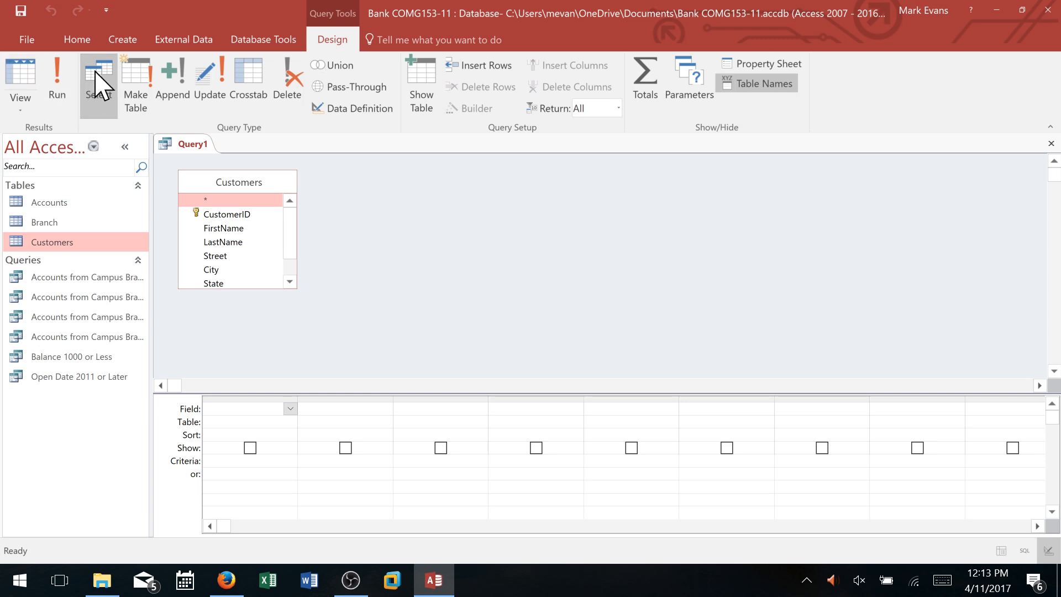
# - Add the Customers table to the query a second time and enlarge the copy to show all its fields
pyautogui.rightClick(339, 190)
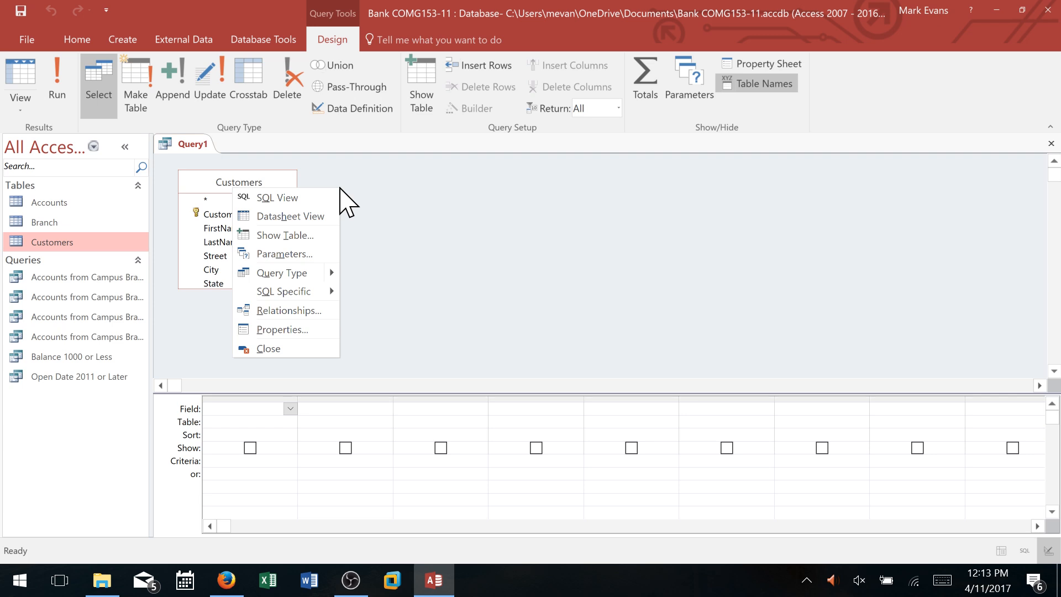
pyautogui.click(330, 236)
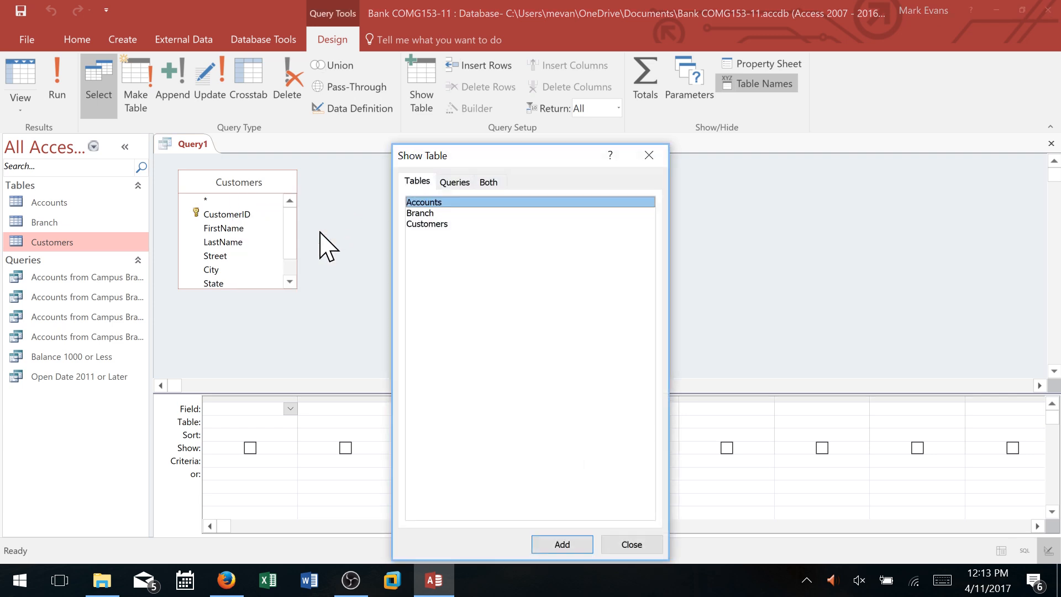
pyautogui.moveTo(528, 160); pyautogui.dragTo(513, 106)
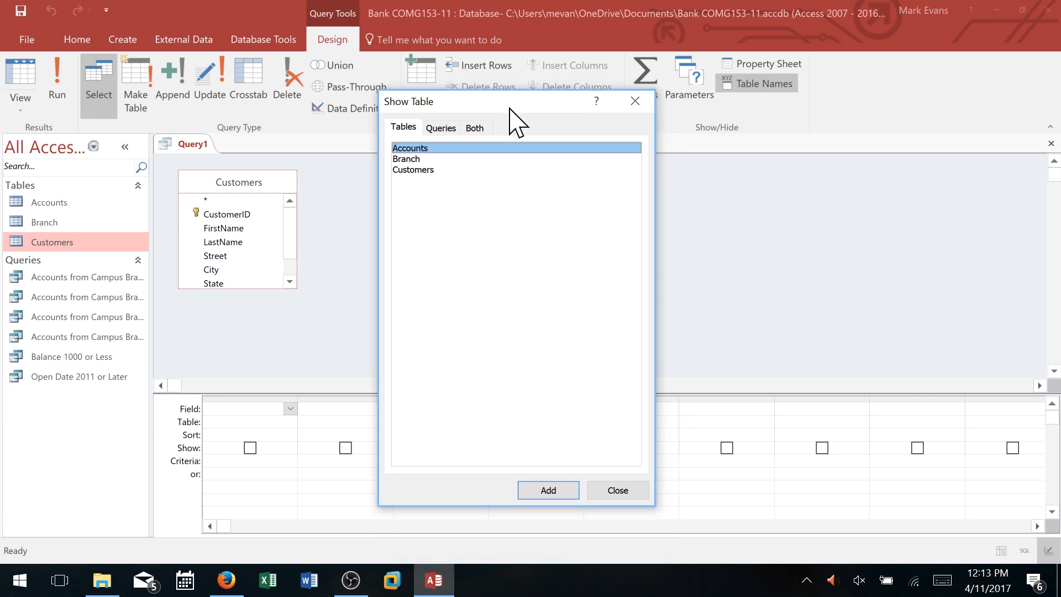
pyautogui.doubleClick(428, 170)
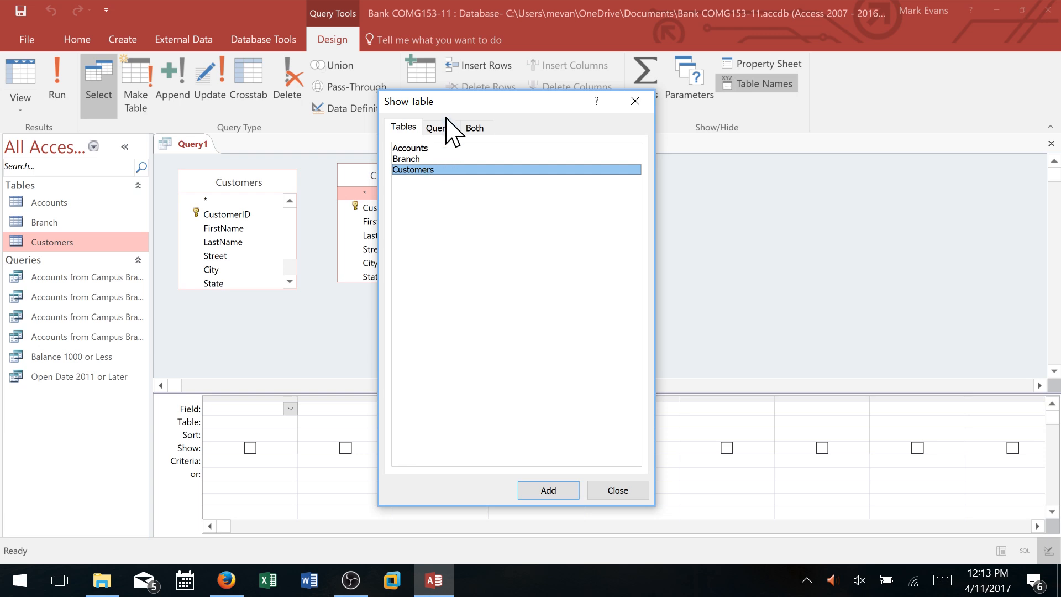
pyautogui.moveTo(447, 104); pyautogui.dragTo(584, 99)
pyautogui.click(768, 489)
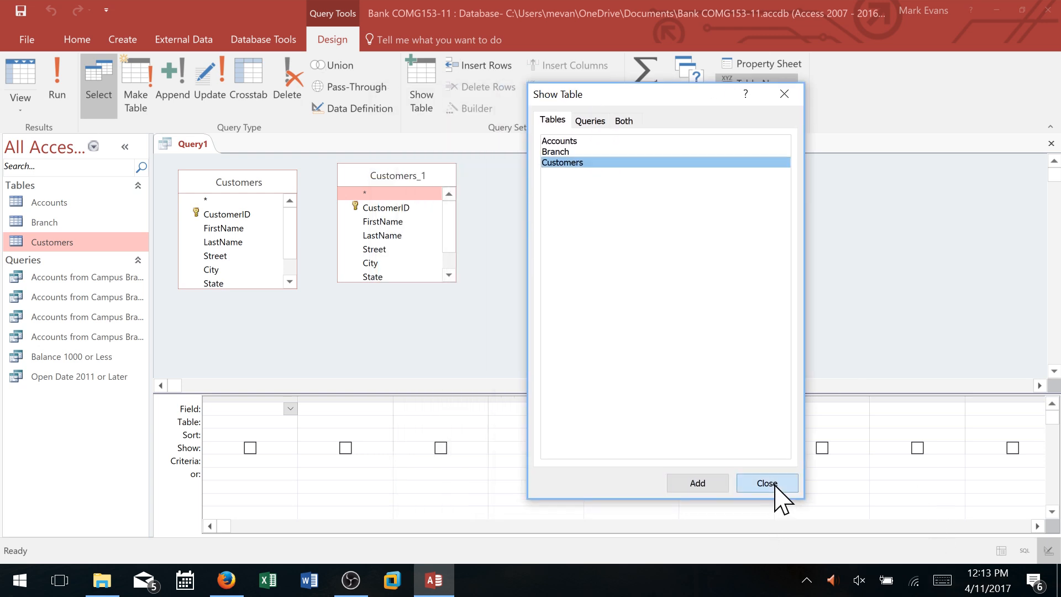
pyautogui.moveTo(405, 282); pyautogui.dragTo(417, 331)
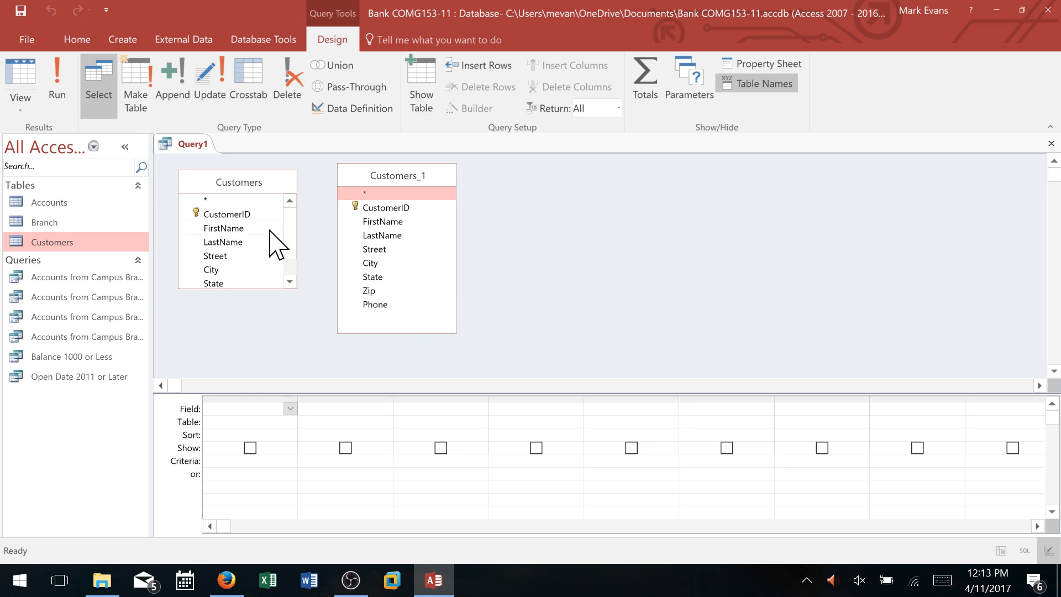
# - Add the CustomerID field from the original Customers table to the query and remove the duplicate Customers table
pyautogui.doubleClick(227, 215)
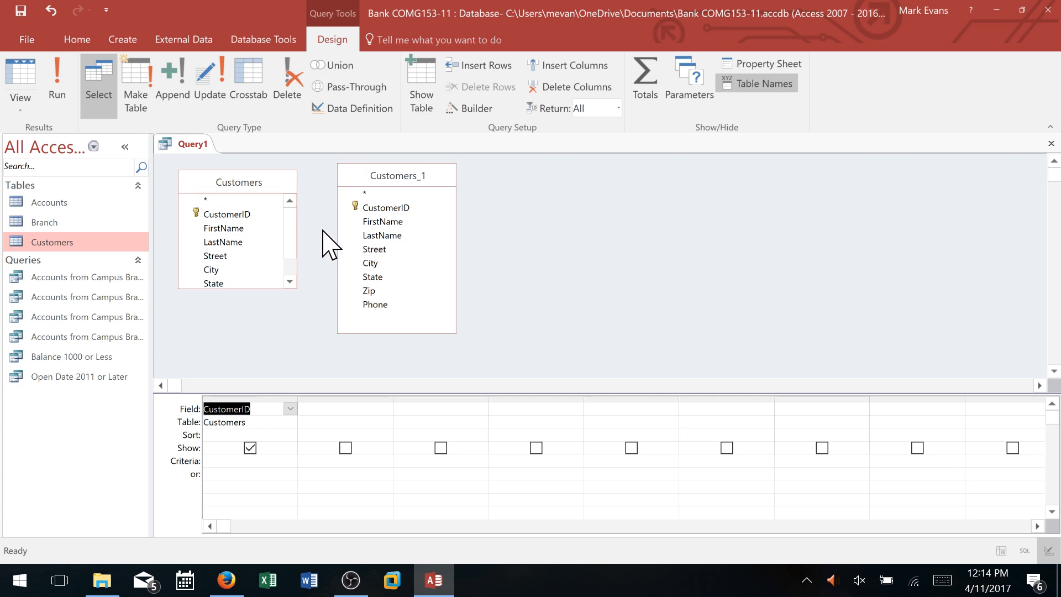
pyautogui.click(412, 192)
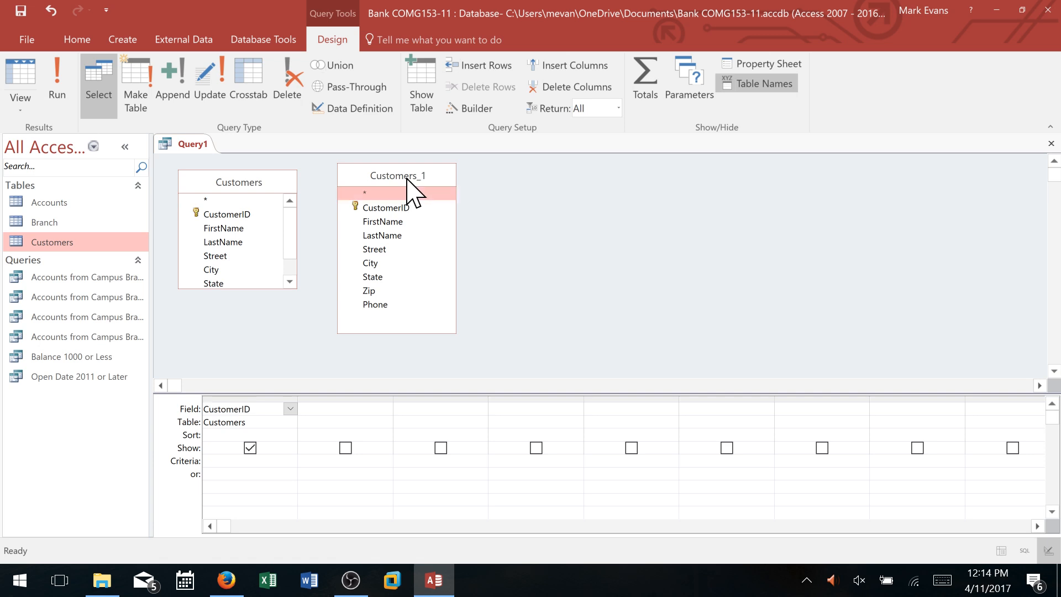
pyautogui.rightClick(402, 175)
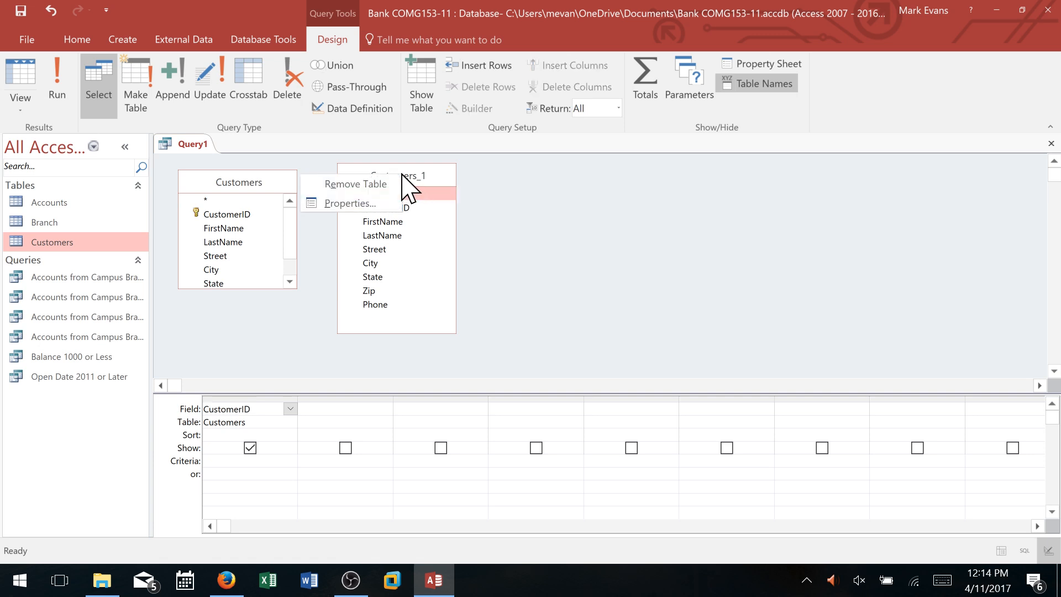
pyautogui.click(367, 183)
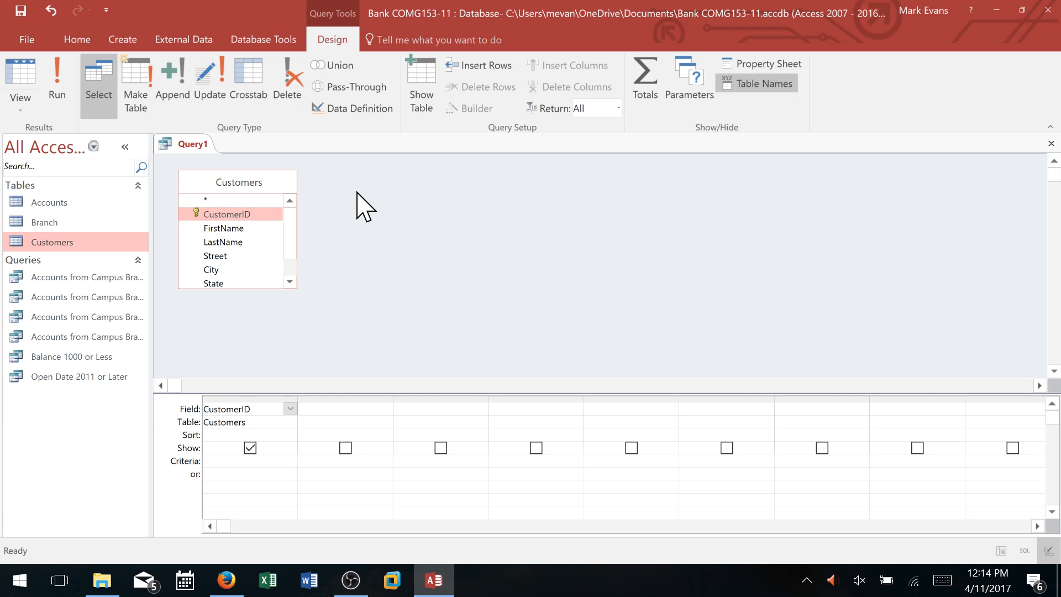
# - Add the Accounts table to the query design alongside Customers
pyautogui.click(103, 79)
pyautogui.click(103, 80)
pyautogui.rightClick(381, 191)
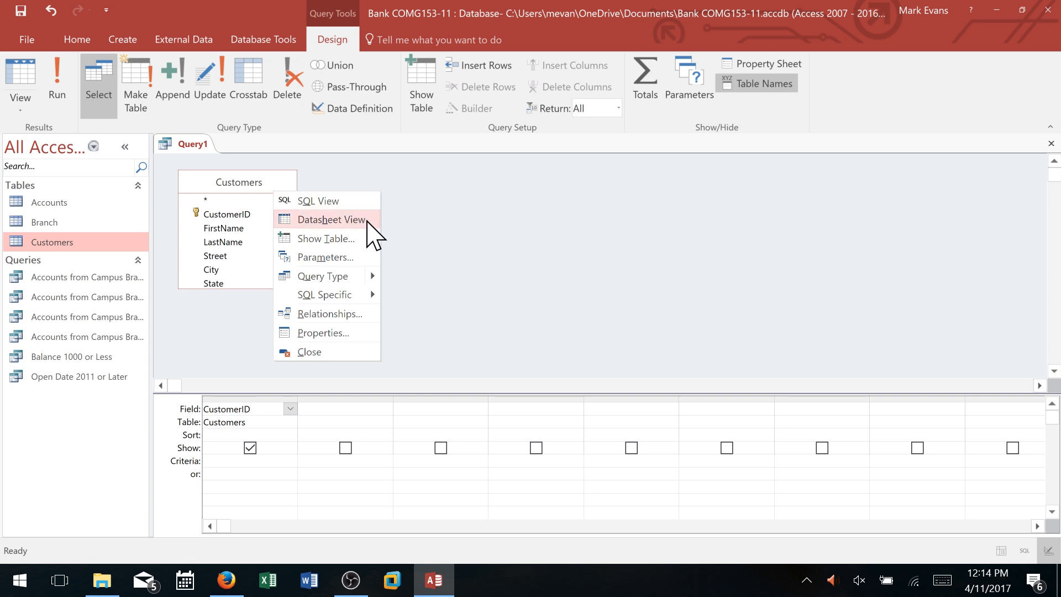
pyautogui.click(362, 237)
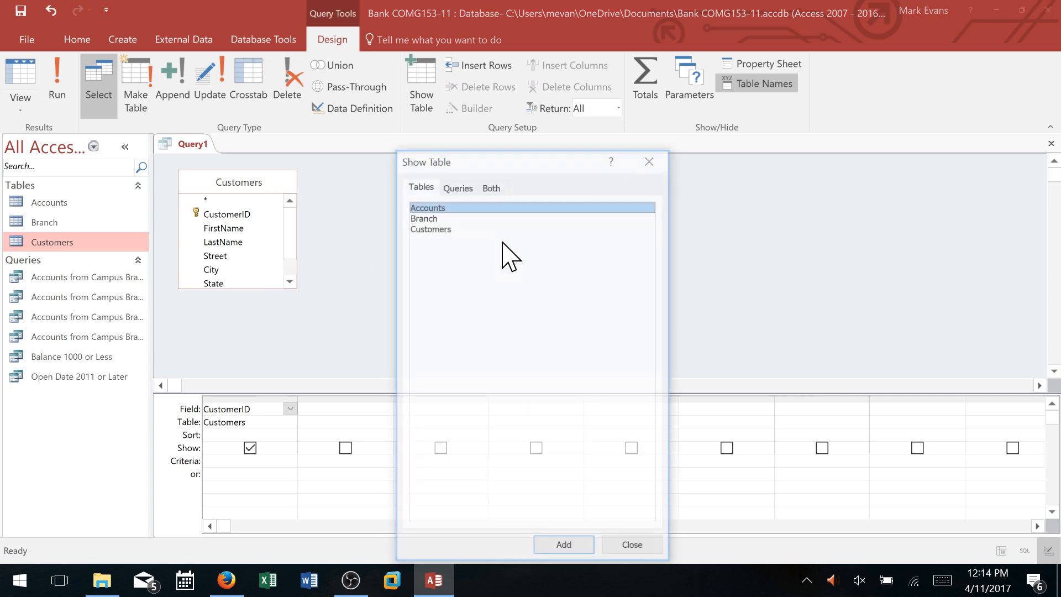
pyautogui.doubleClick(433, 203)
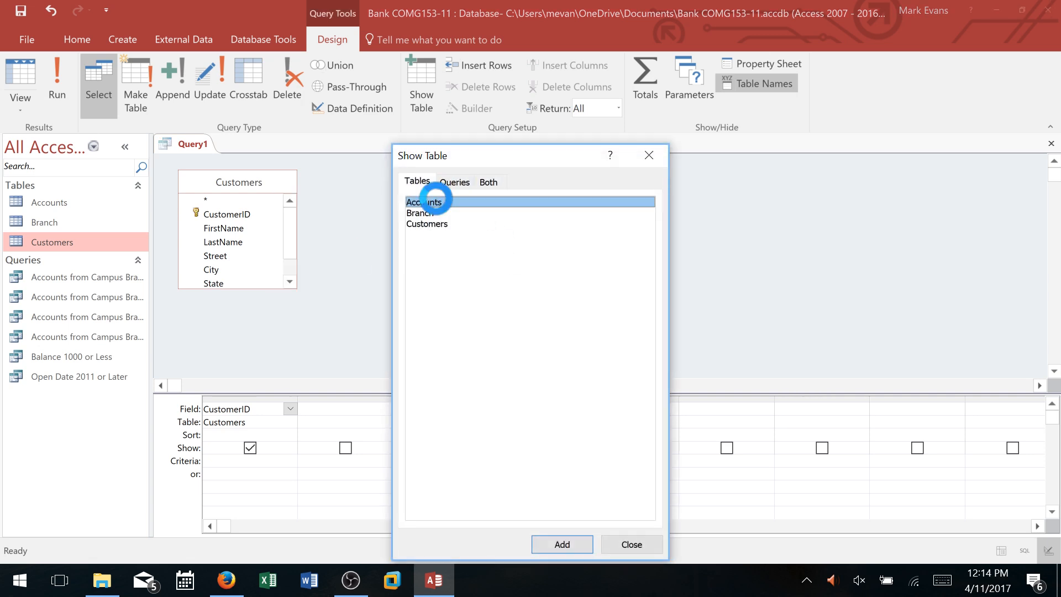
pyautogui.click(634, 550)
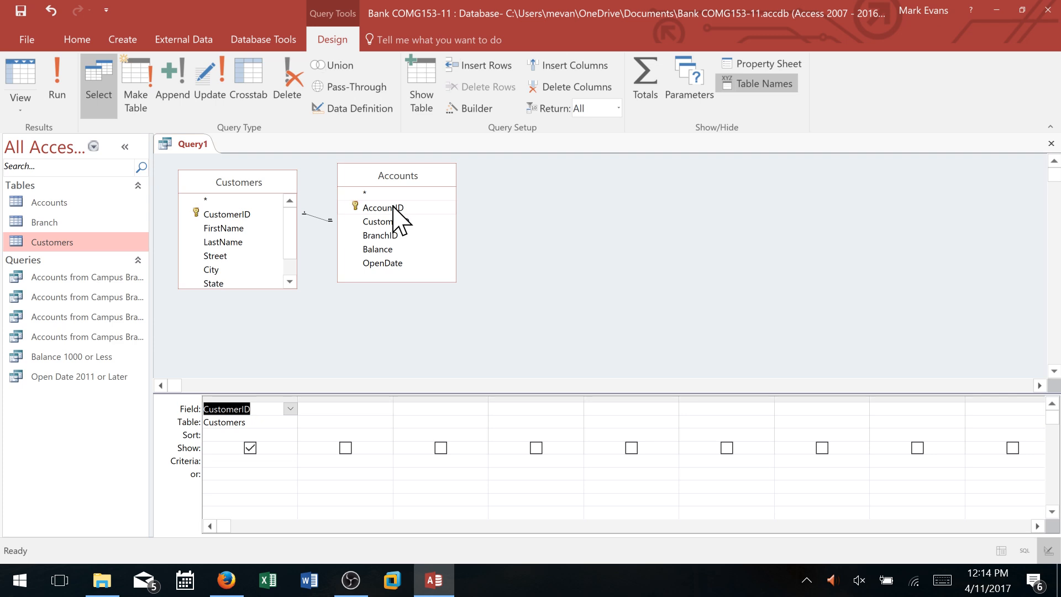
# - Add the AccountID field from Accounts to the query, run it and look through the records
pyautogui.doubleClick(393, 207)
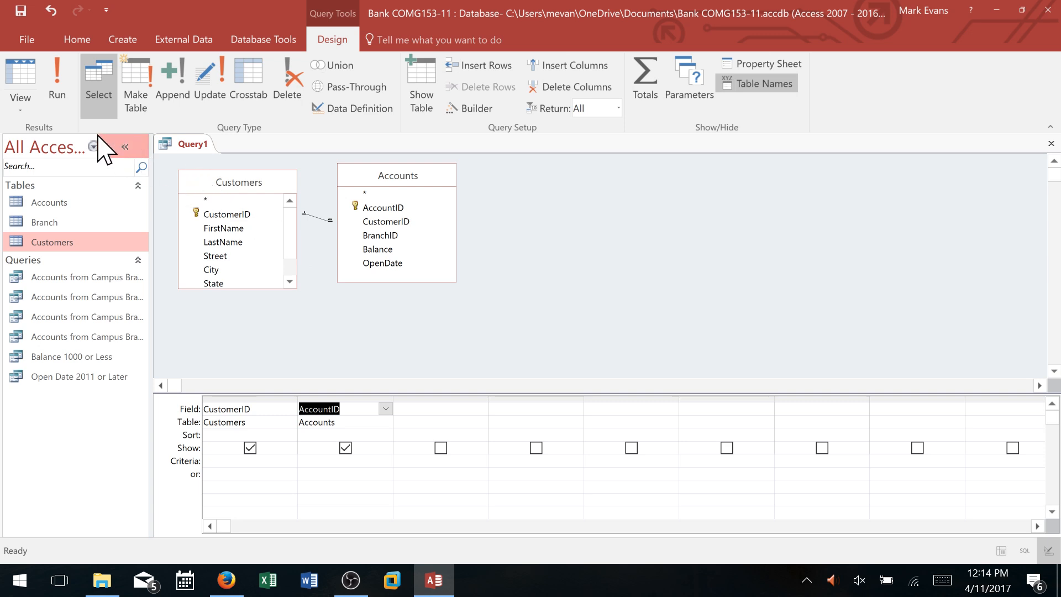
pyautogui.click(60, 91)
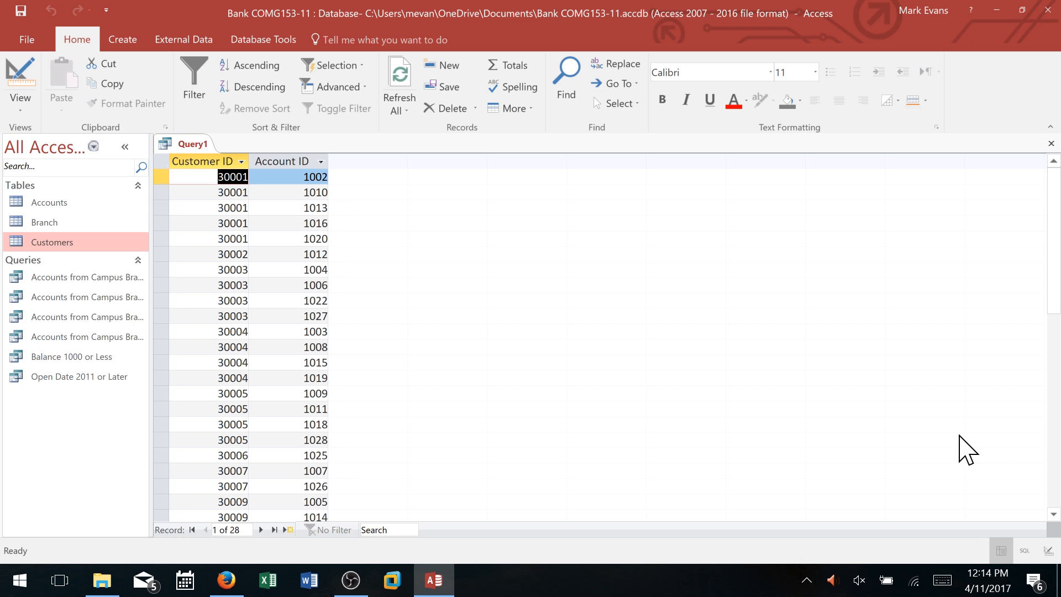
pyautogui.scroll(-4, 966, 450)
pyautogui.scroll(2, 342, 462)
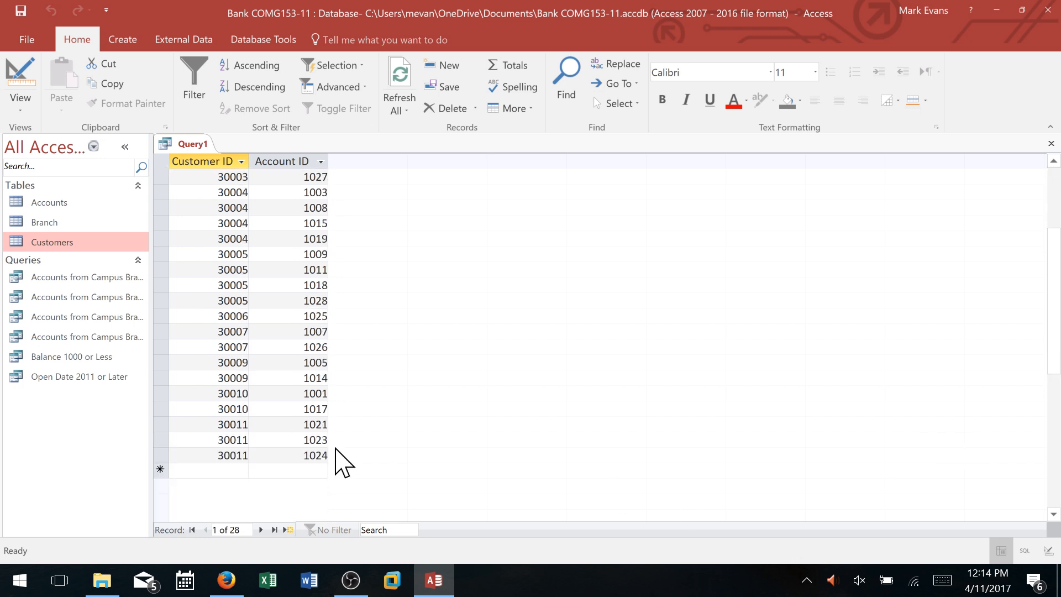
pyautogui.scroll(3, 354, 442)
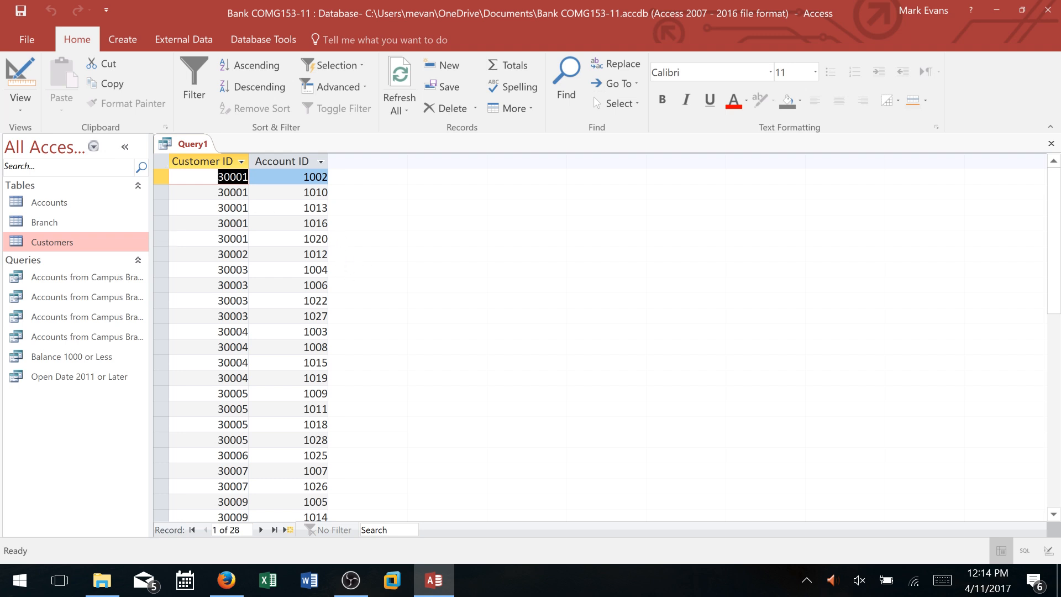
# - Return to the query's design, turn on totals and set the AccountID field's total to Count
pyautogui.click(29, 74)
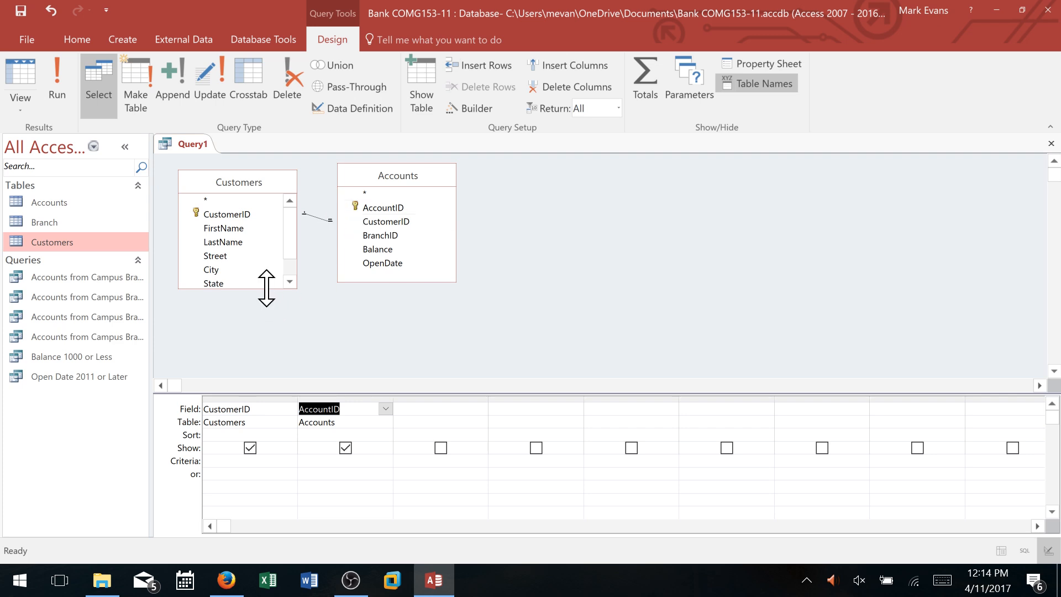
pyautogui.moveTo(265, 287); pyautogui.dragTo(266, 329)
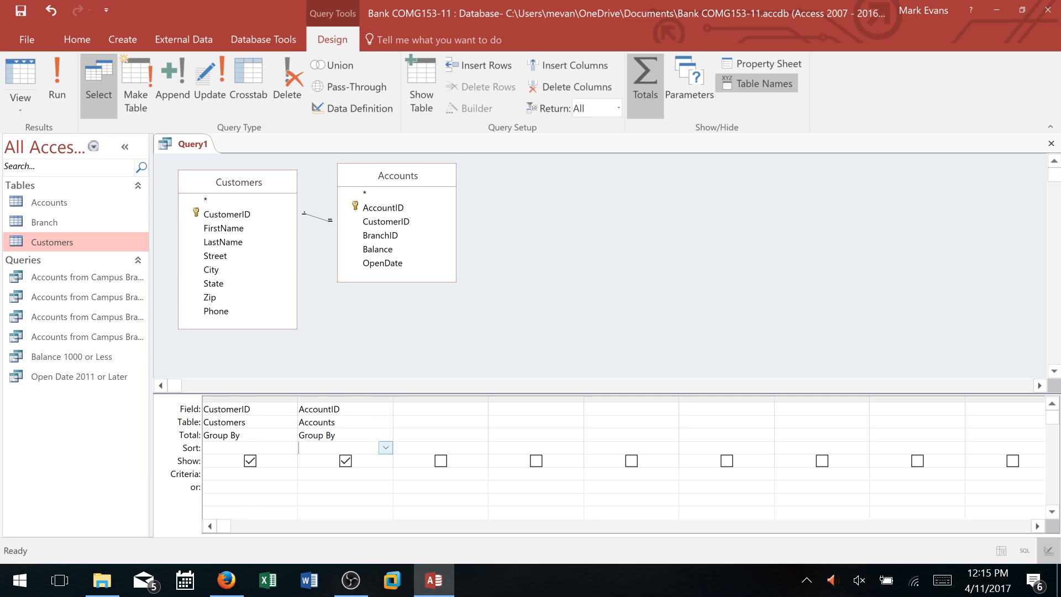
pyautogui.click(386, 448)
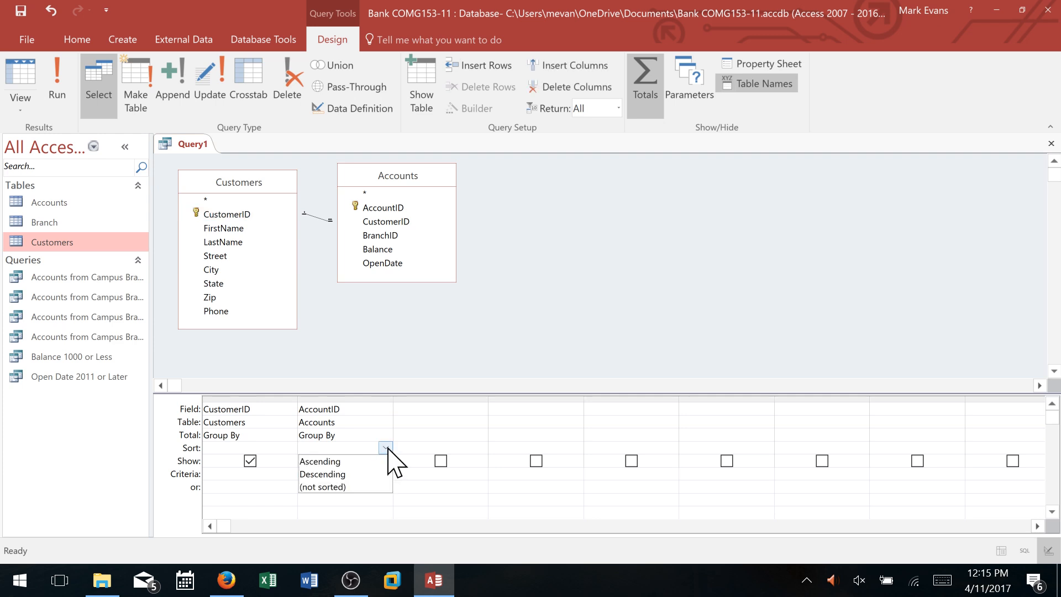
pyautogui.click(386, 448)
pyautogui.click(385, 435)
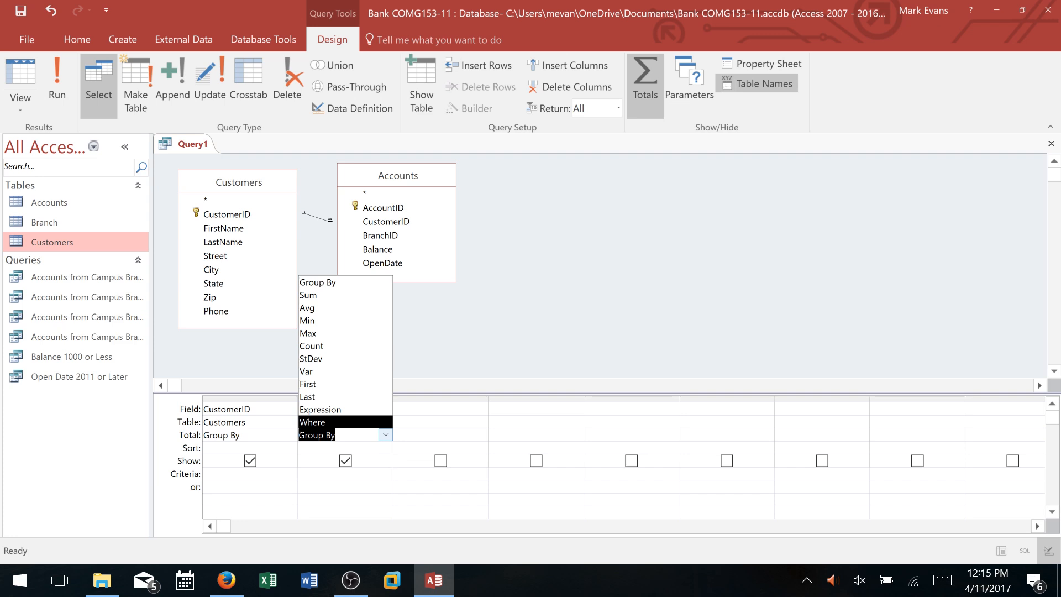
pyautogui.click(330, 347)
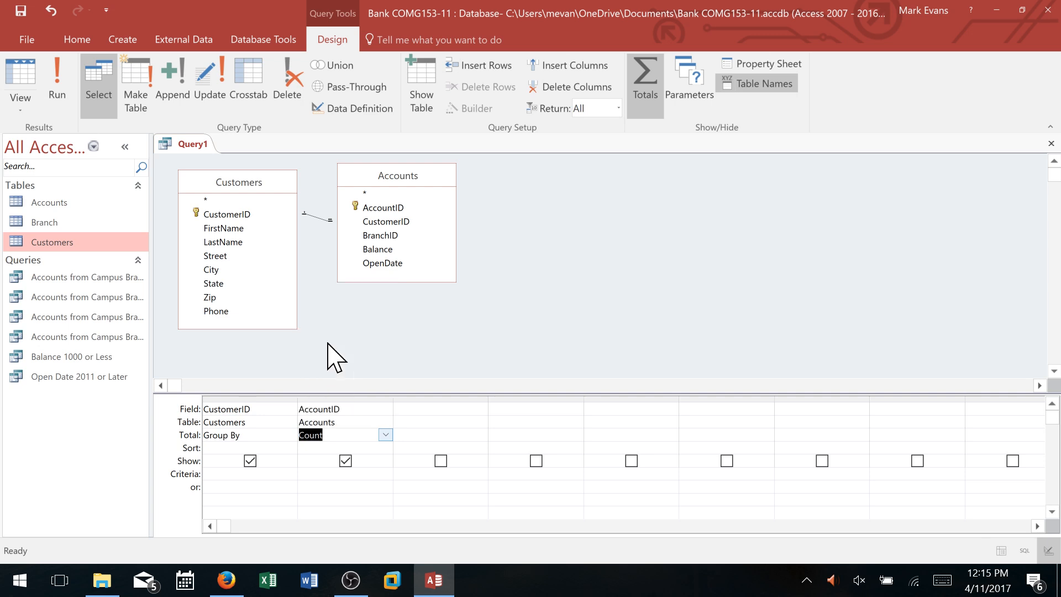
# - Run the totals query and widen the account count column to fit its full heading
pyautogui.click(323, 435)
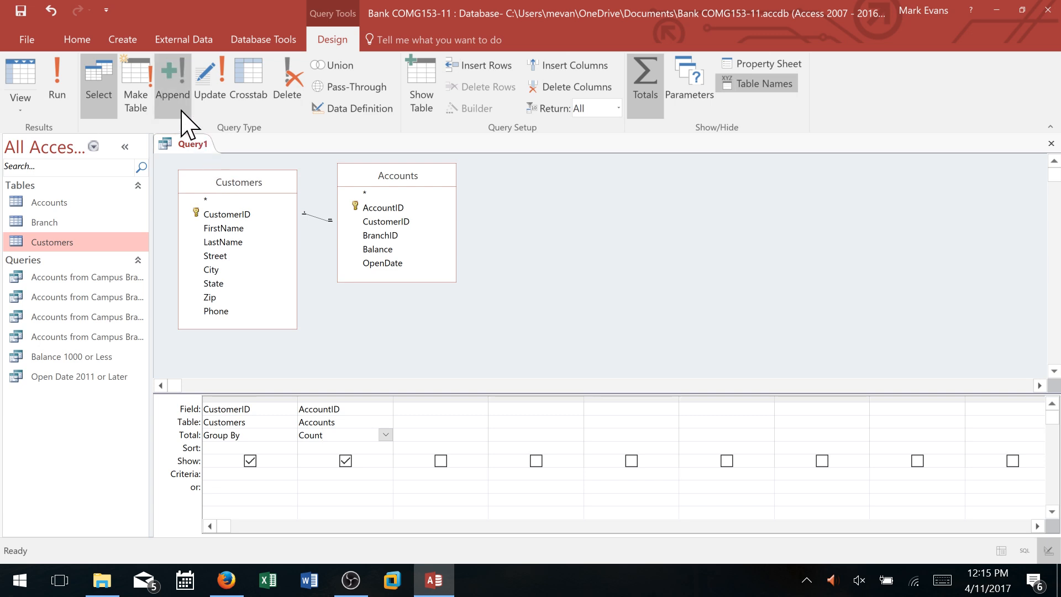
pyautogui.click(58, 89)
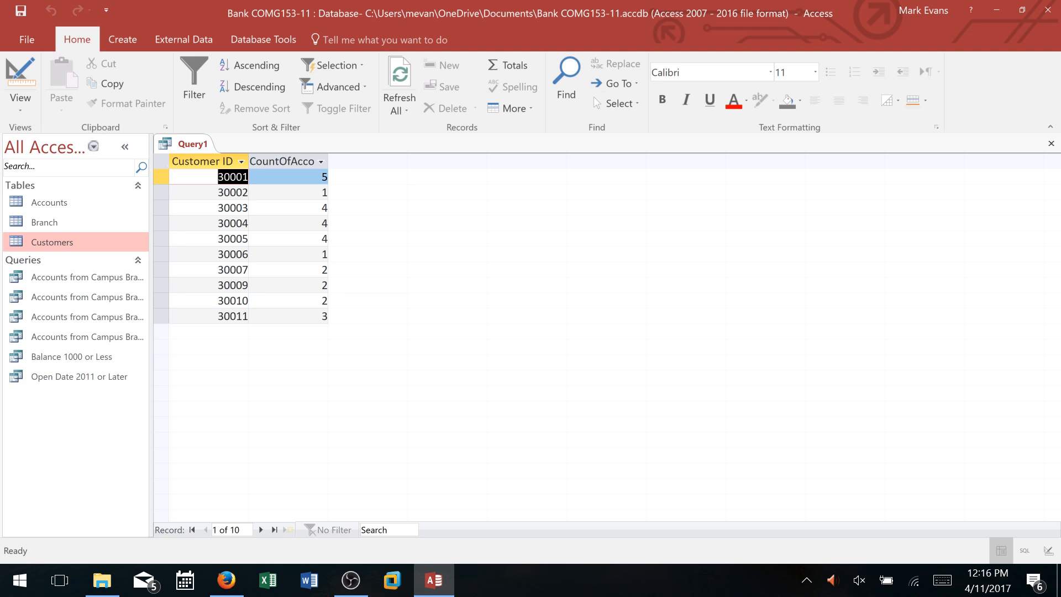
pyautogui.doubleClick(328, 159)
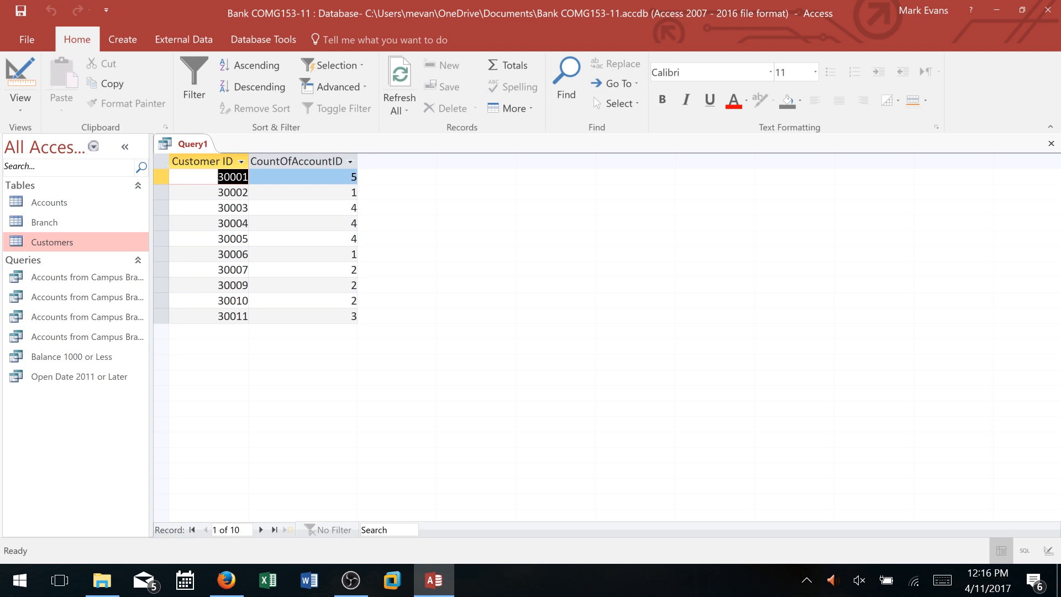
# - Look through the customer records in the query results to compare the number of accounts each one has
pyautogui.click(224, 193)
pyautogui.click(224, 208)
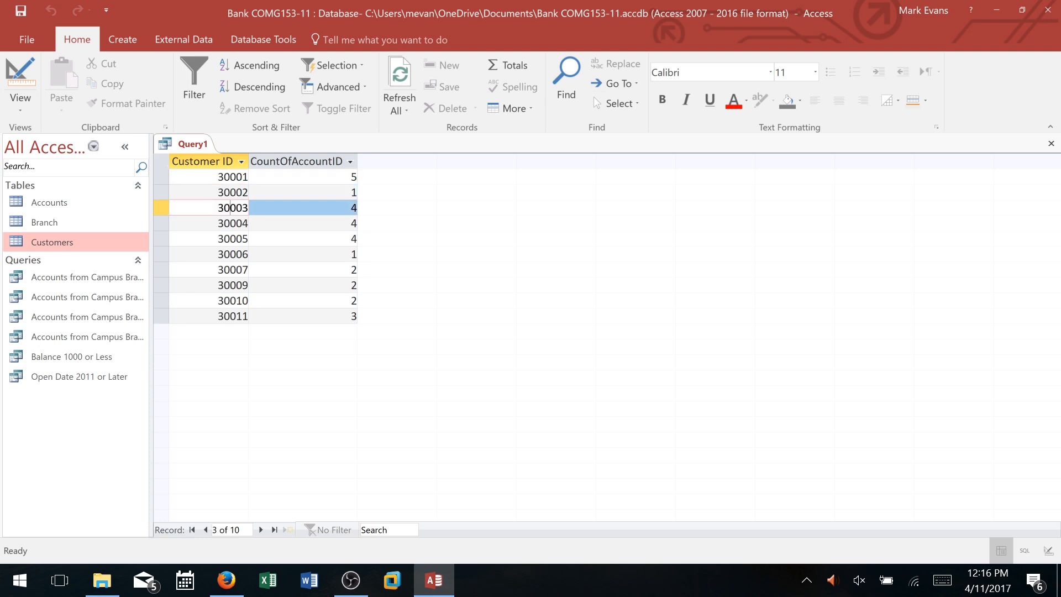
pyautogui.click(223, 238)
pyautogui.click(224, 285)
pyautogui.click(227, 316)
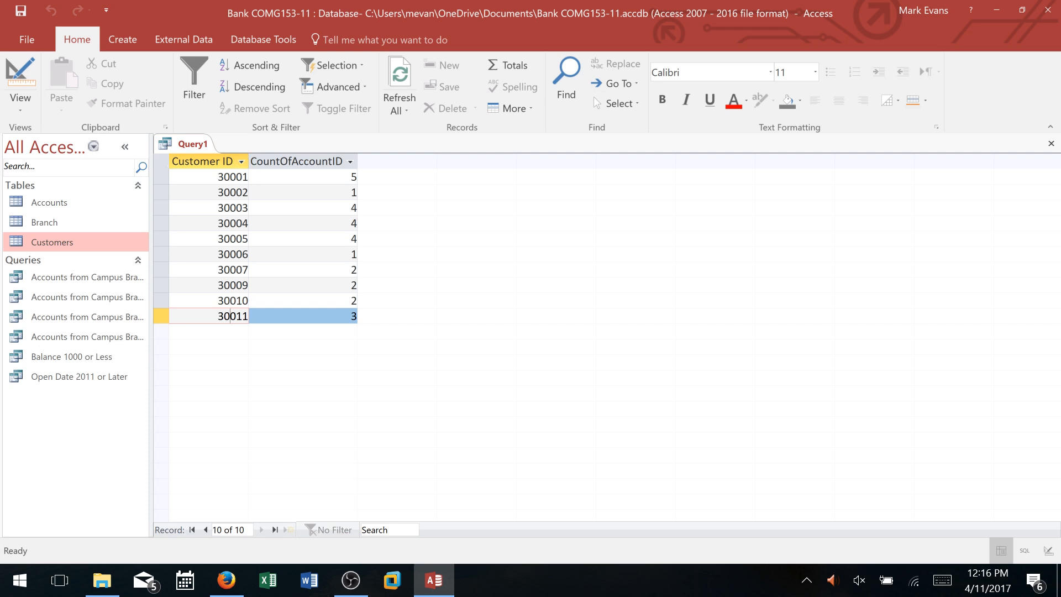
pyautogui.click(236, 176)
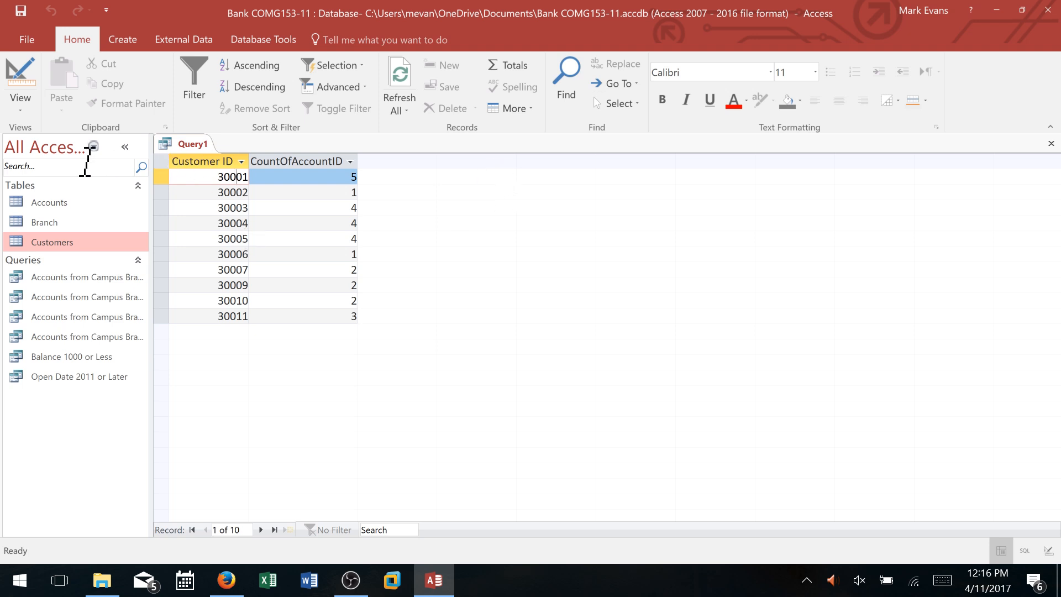
# - Save the query as Number of Customer Accounts and close it
pyautogui.click(21, 11)
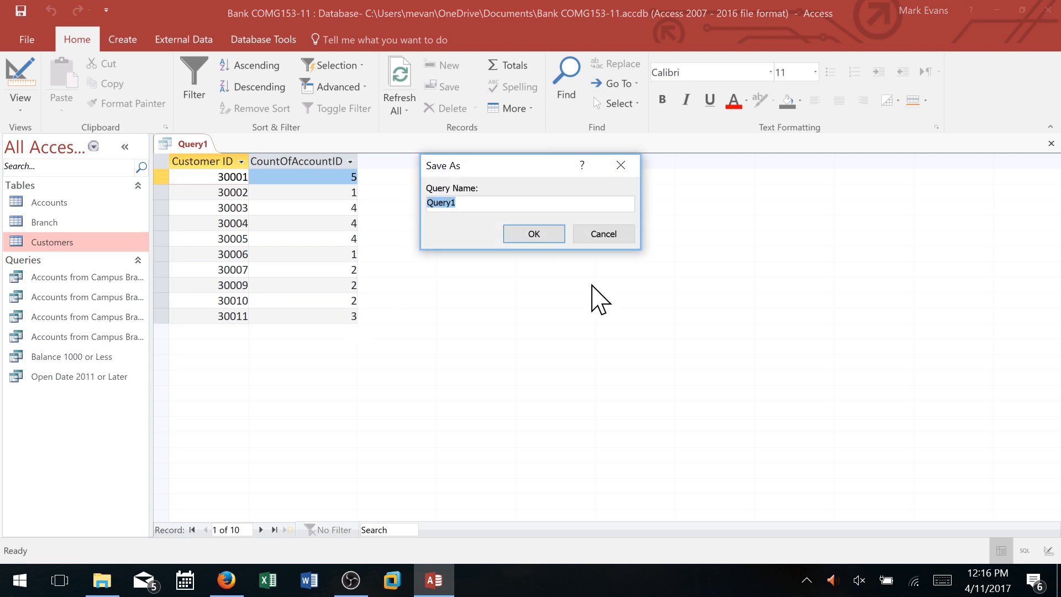
pyautogui.write('Number of Customer Accounts')
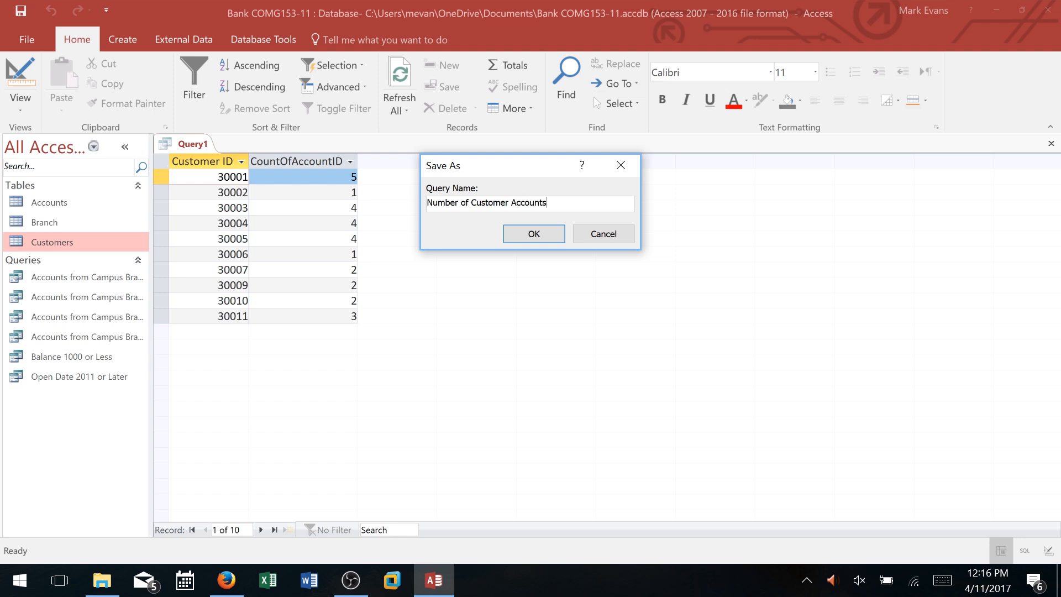
pyautogui.click(534, 233)
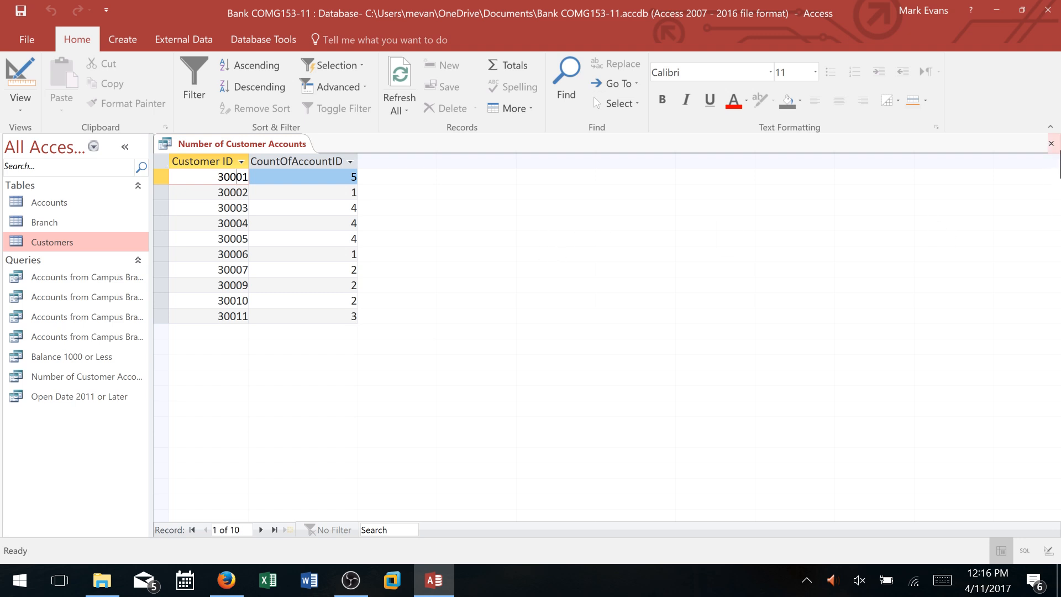
pyautogui.click(1051, 144)
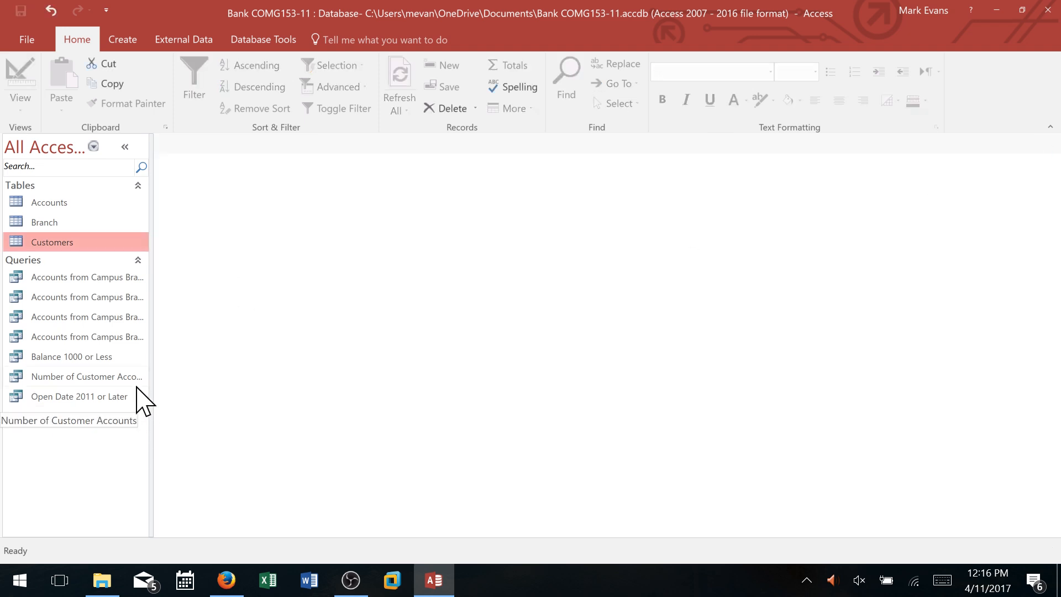